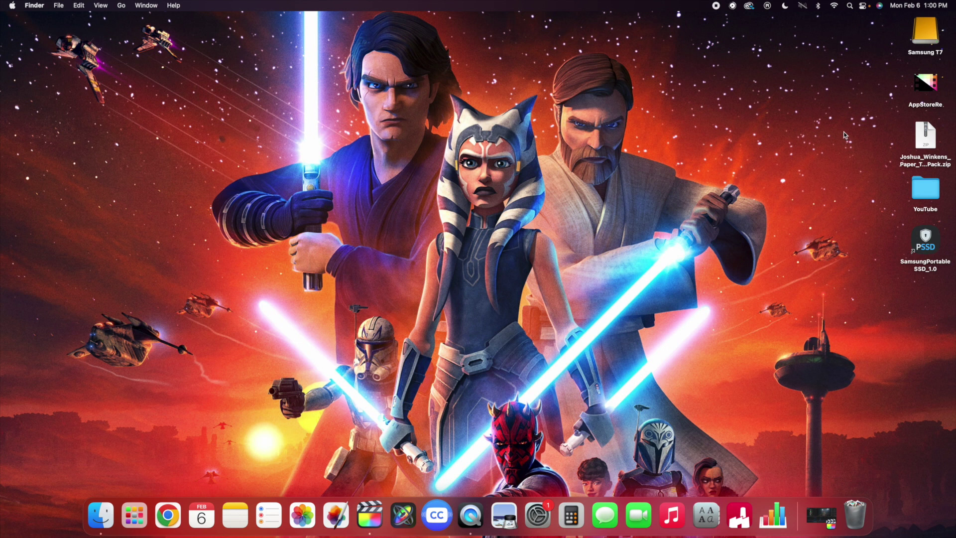
Step: Extract the zipped paper texture pack on the desktop and open the extracted folder
left_click(924, 138)
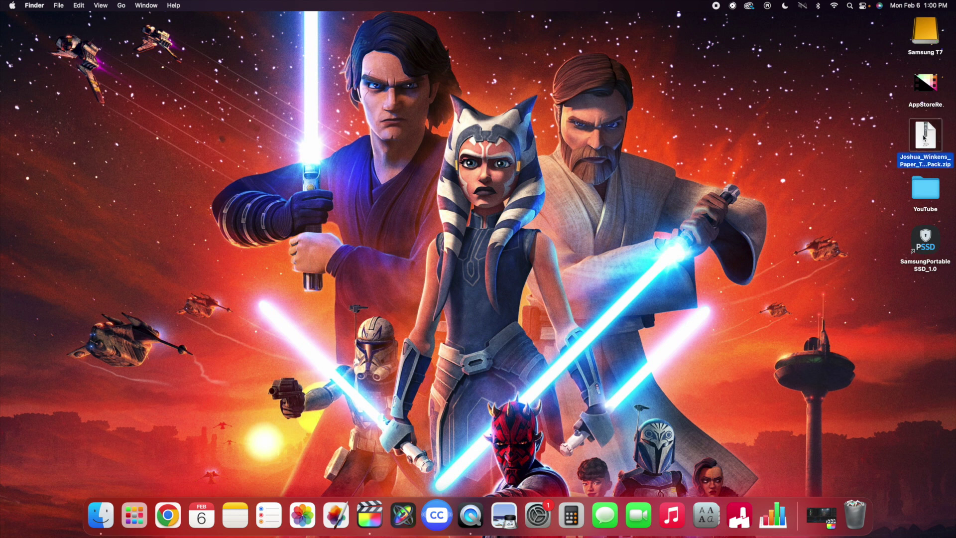
double_click(924, 137)
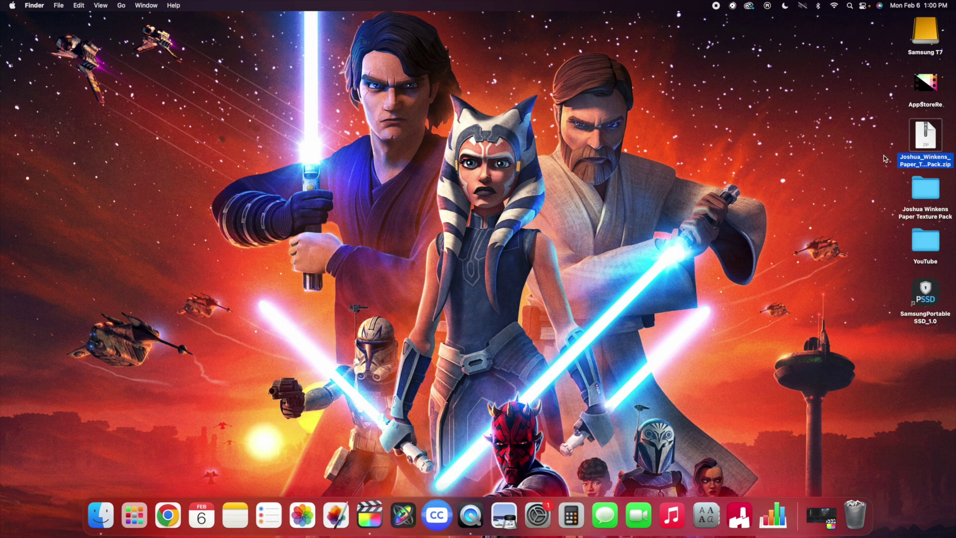
left_click(922, 186)
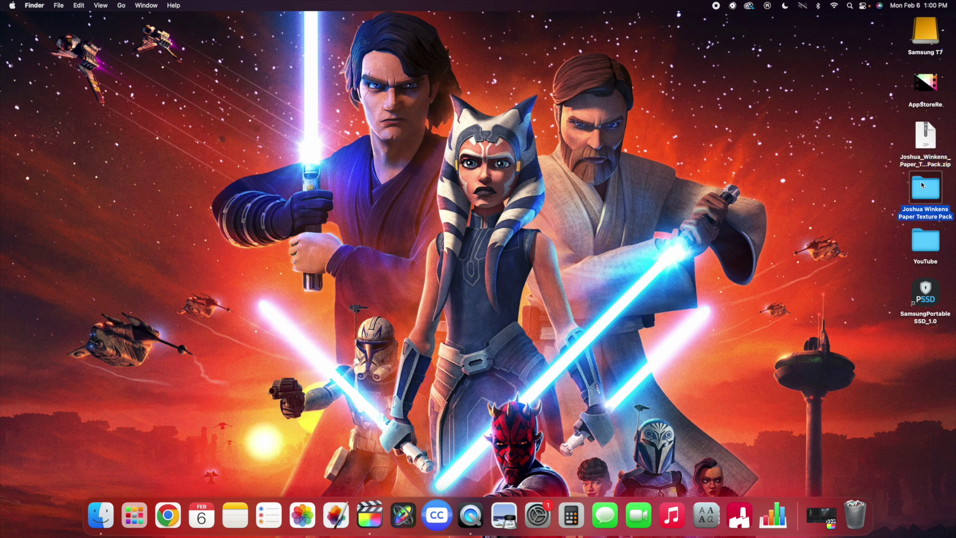
double_click(922, 186)
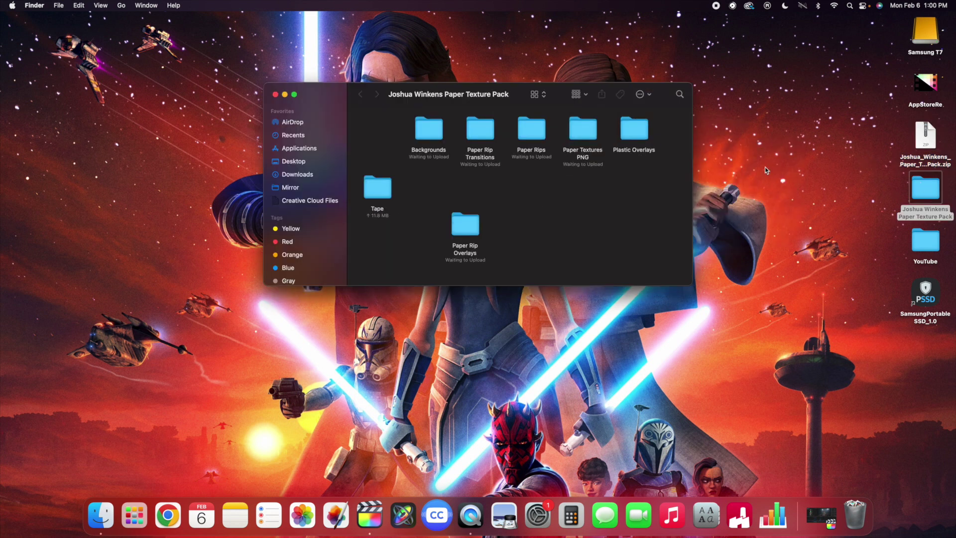
Step: Group the texture pack folder's contents by Date Created and close its window
left_click(591, 99)
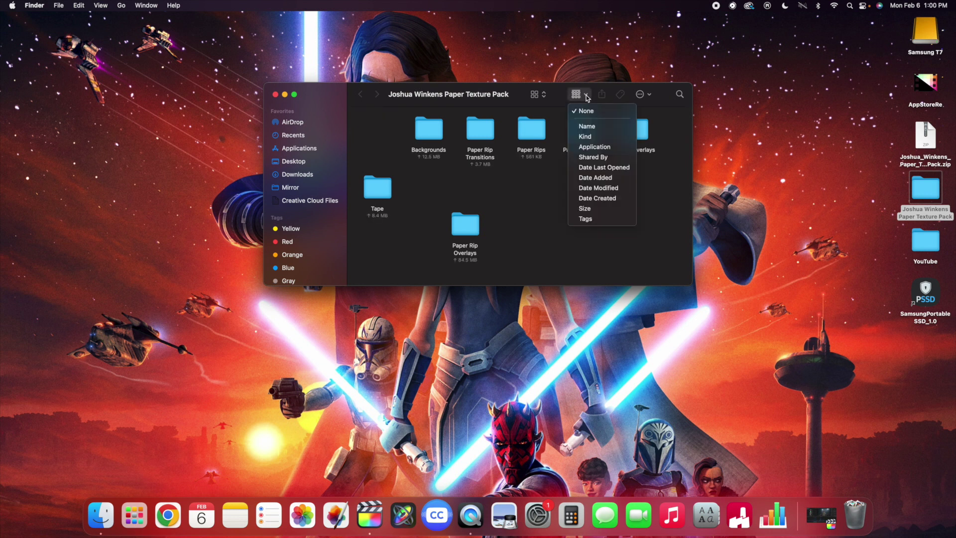
left_click(599, 199)
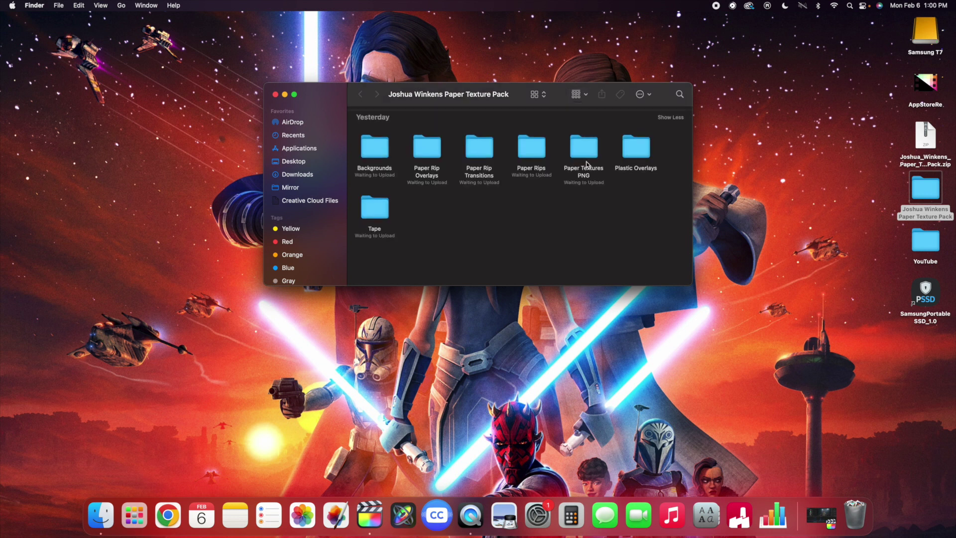
left_click(275, 94)
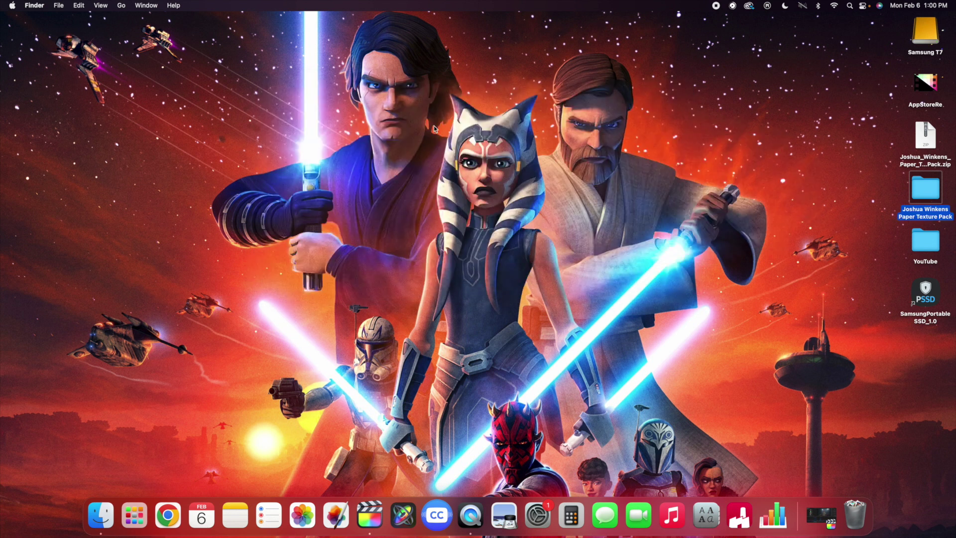
Step: Switch to Final Cut Pro, open Media Import, and expand and select the paper texture pack folder on the Desktop
left_click(820, 513)
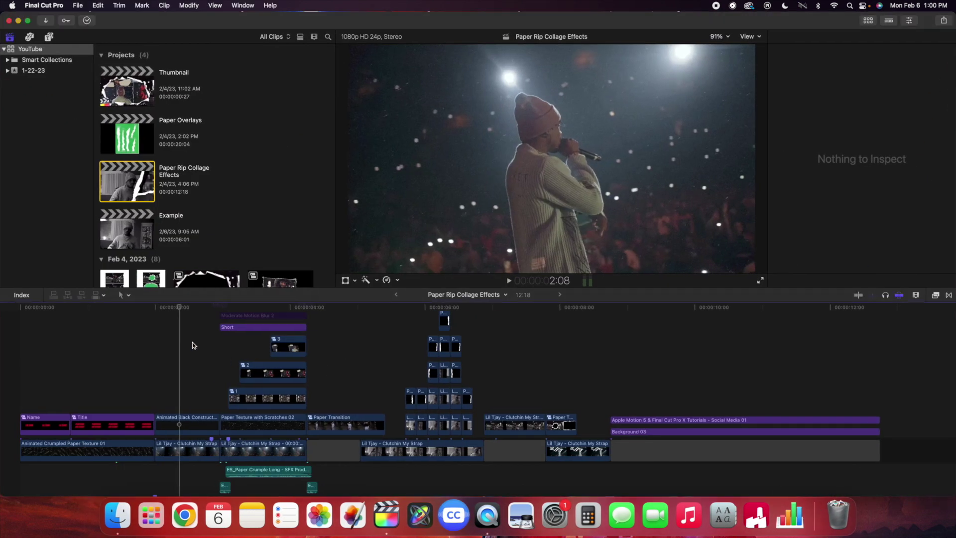
scroll(194, 345, "down", 3)
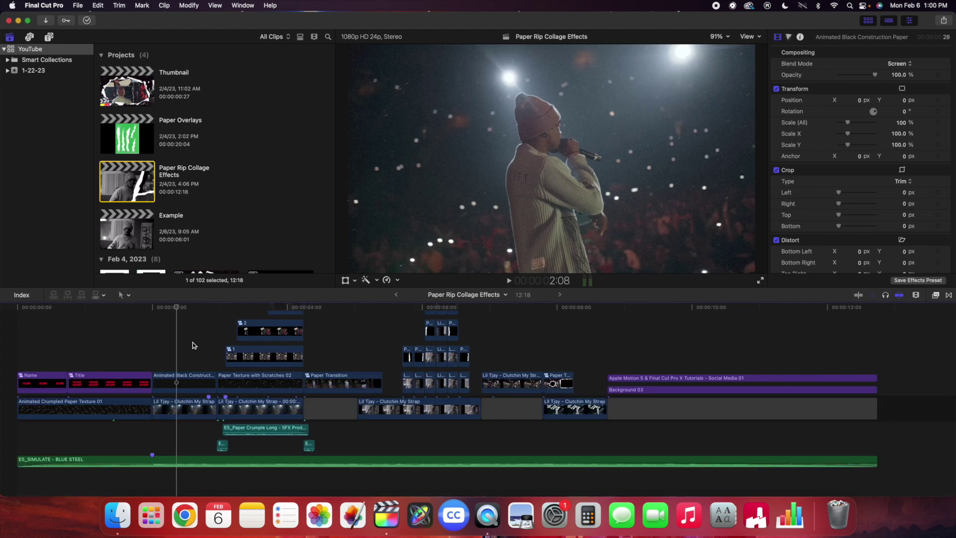
key("super+i")
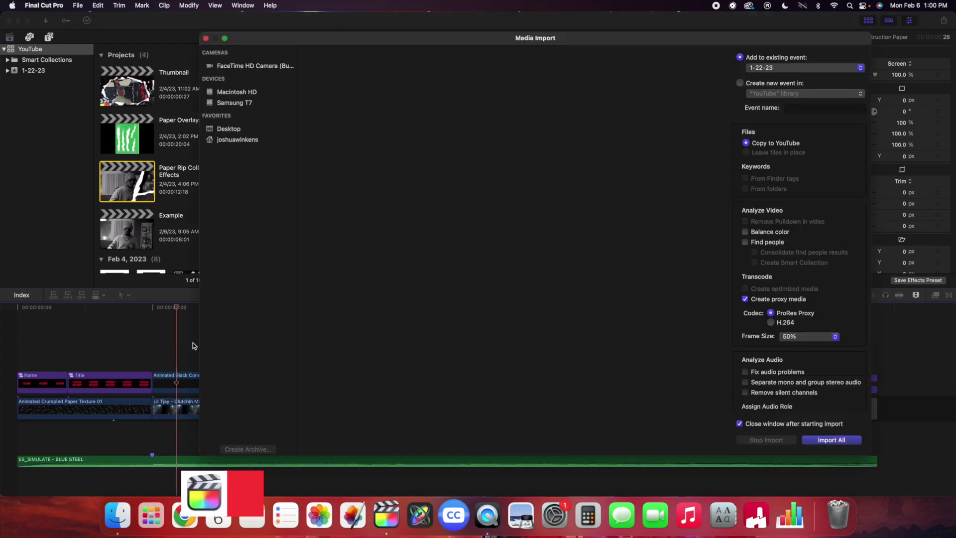
left_click(229, 129)
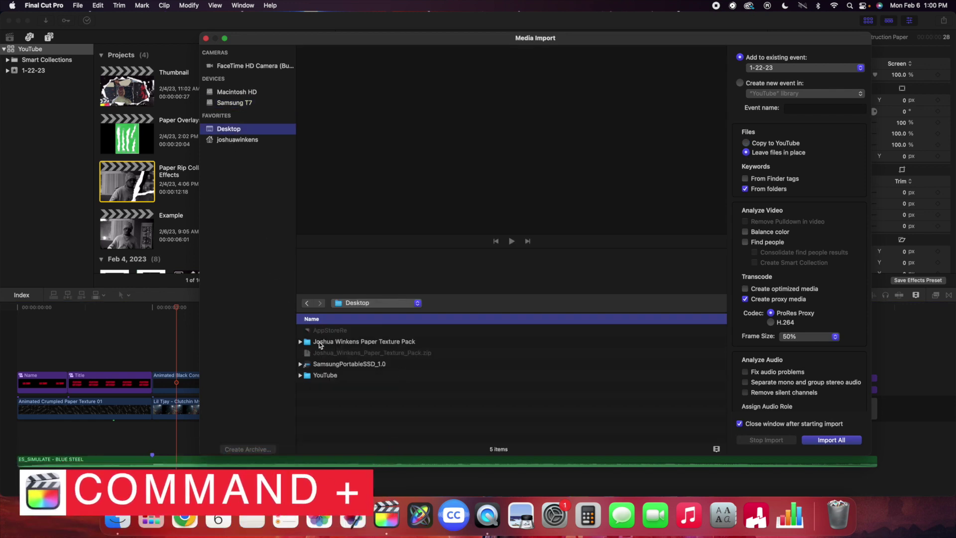
left_click(300, 341)
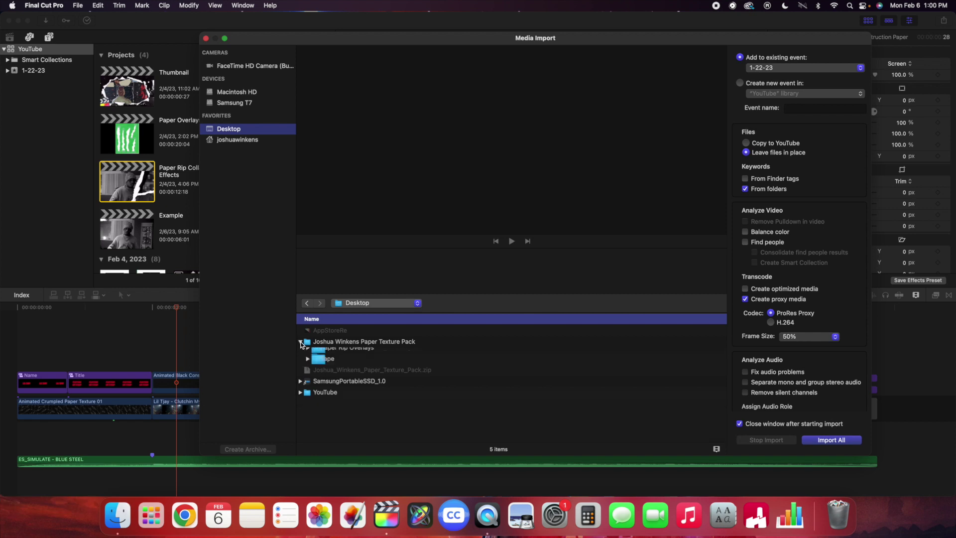
left_click(327, 343)
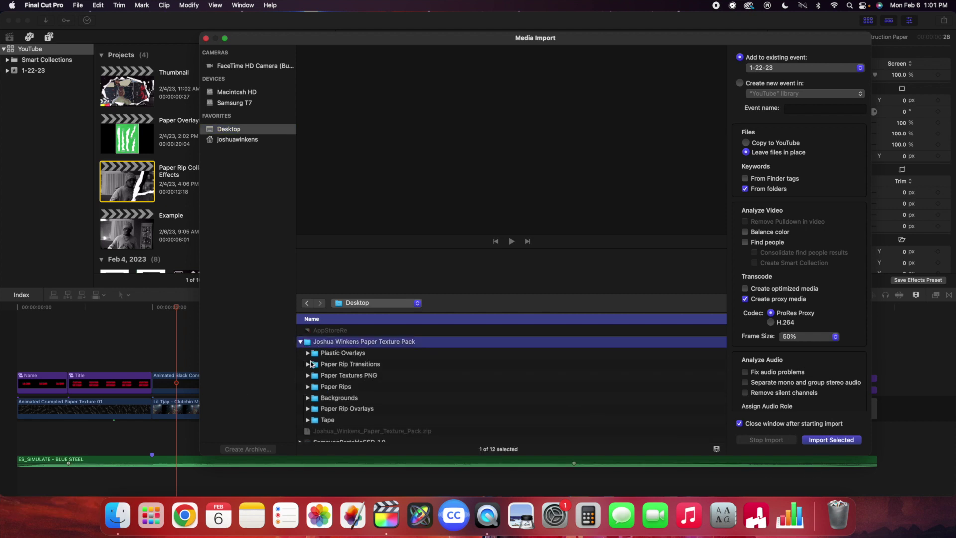
Step: Preview Paper Rip 09.png from the Paper Rips folder and close the import window
left_click(309, 387)
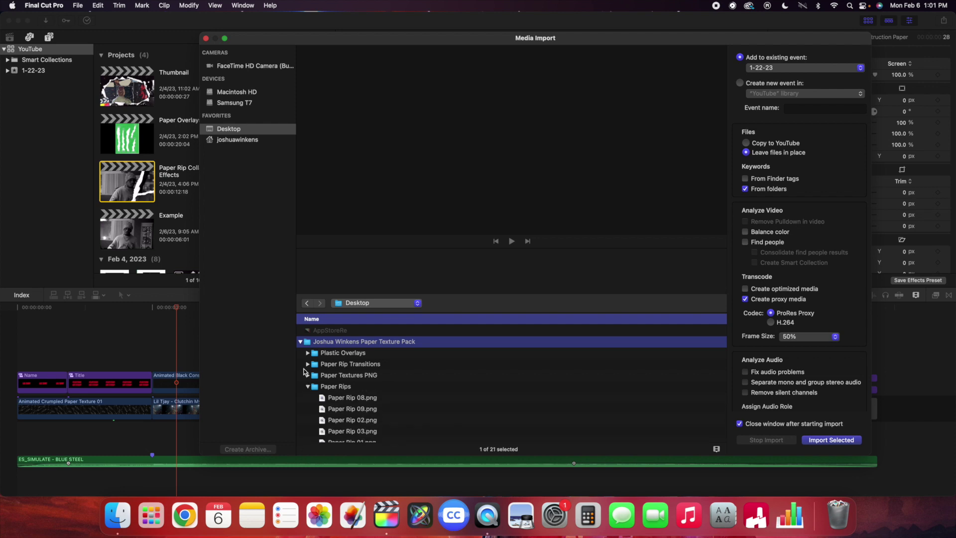
scroll(319, 389, "down", 2)
left_click(352, 382)
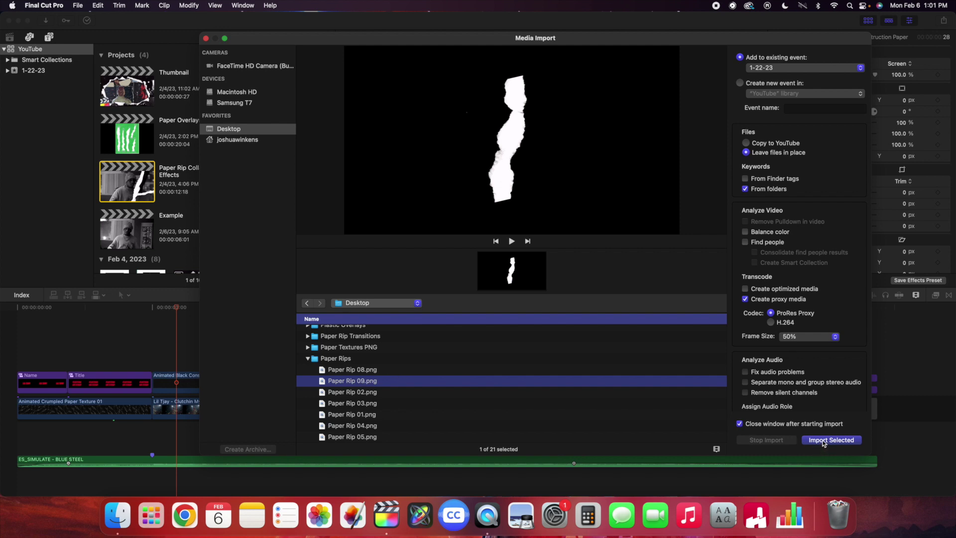
left_click(205, 38)
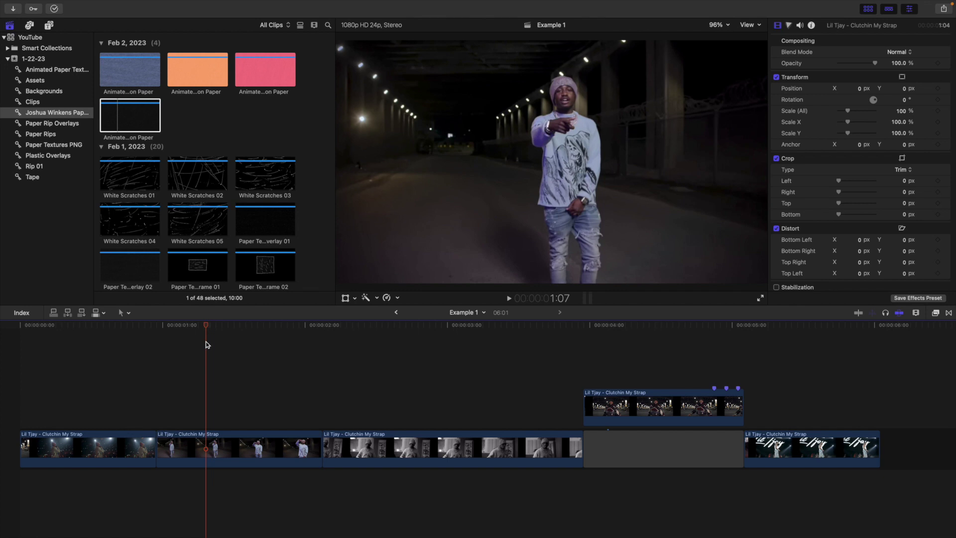
Step: Insert a freeze frame at frame 22, the last frame of the first clip, and shorten it to about 1:03
left_click(34, 380)
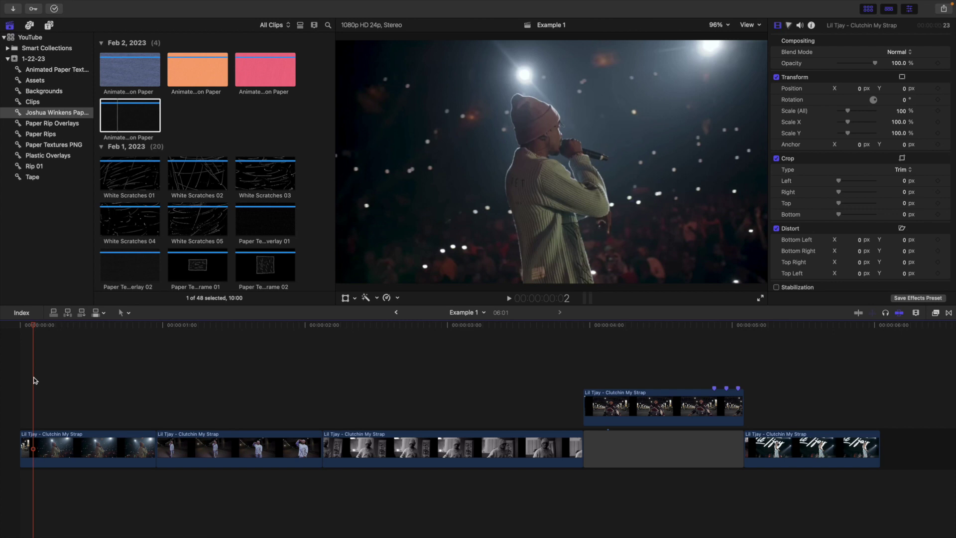
key("cmd+z")
key("cmd+=")
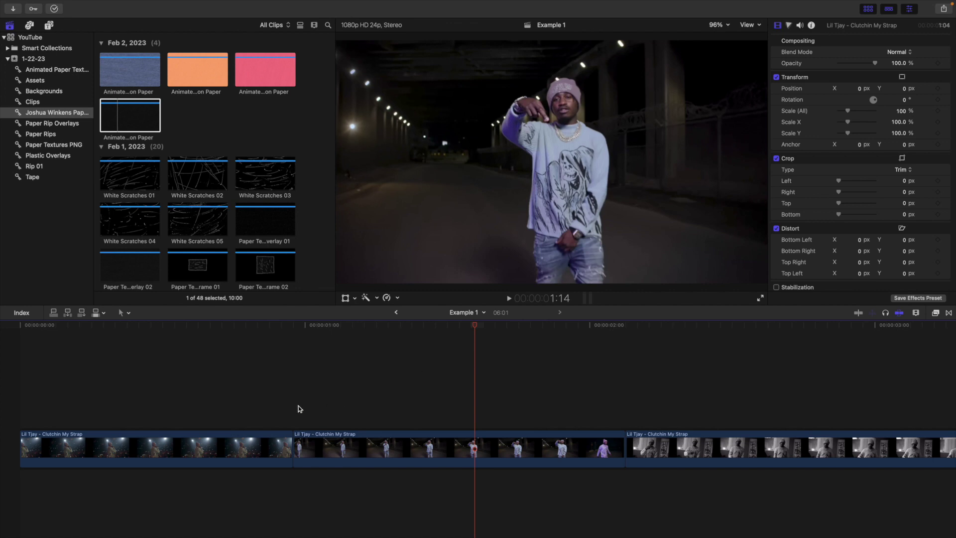
left_click(295, 392)
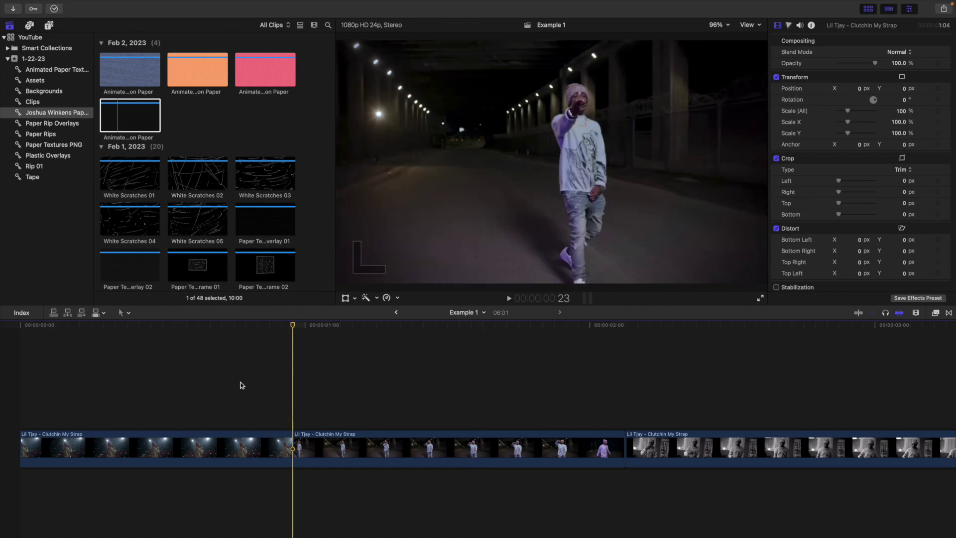
key("Left")
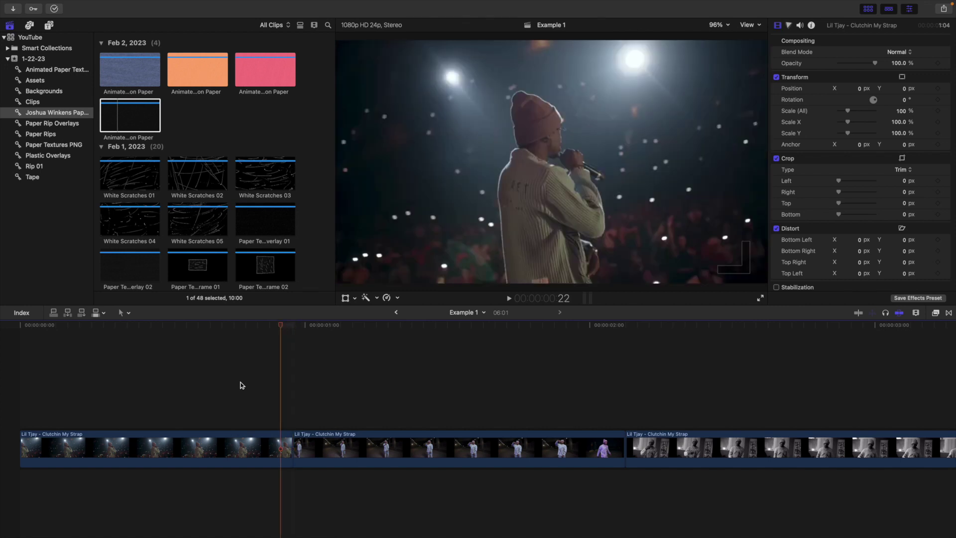
left_click(240, 442)
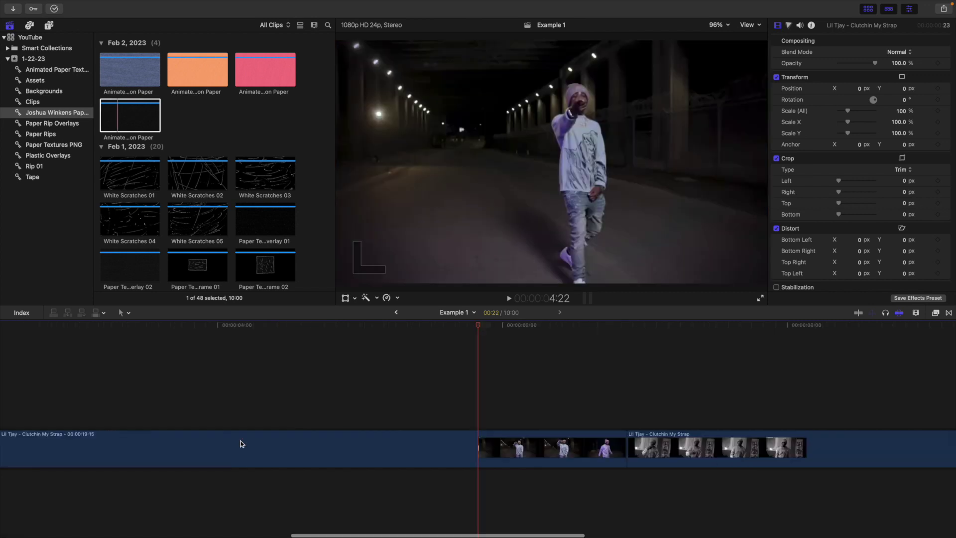
key("alt+f")
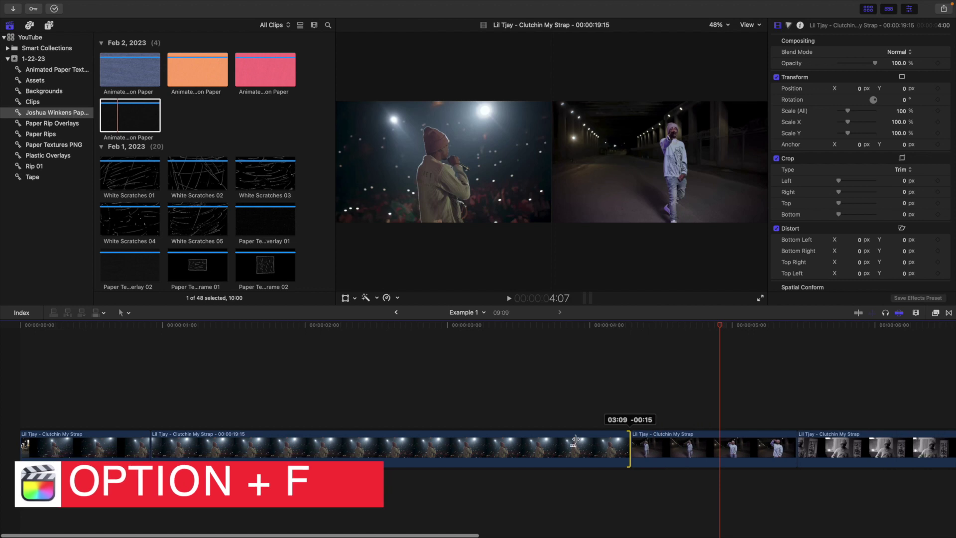
left_click_drag(642, 441, 309, 441)
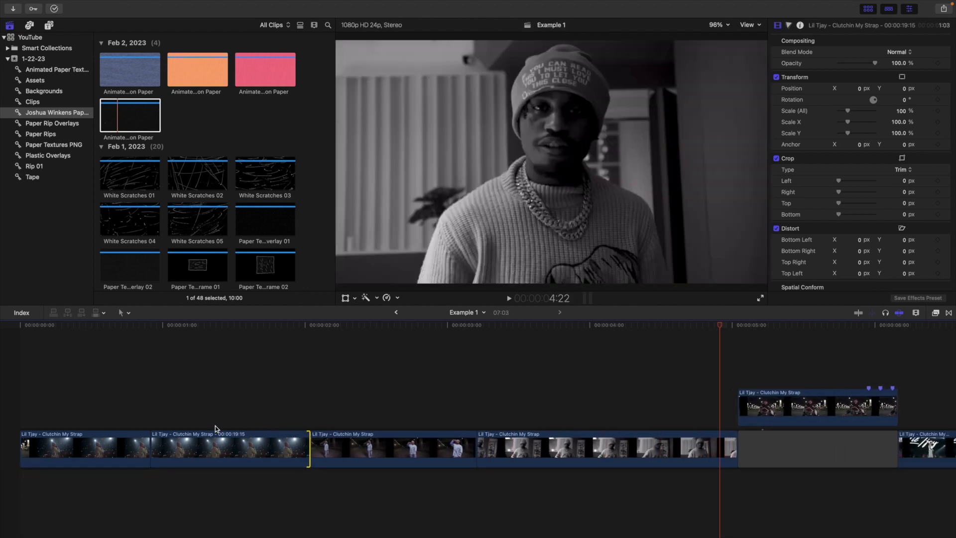
Step: Play the timeline from the start through the freeze frame into the following clip
left_click(14, 391)
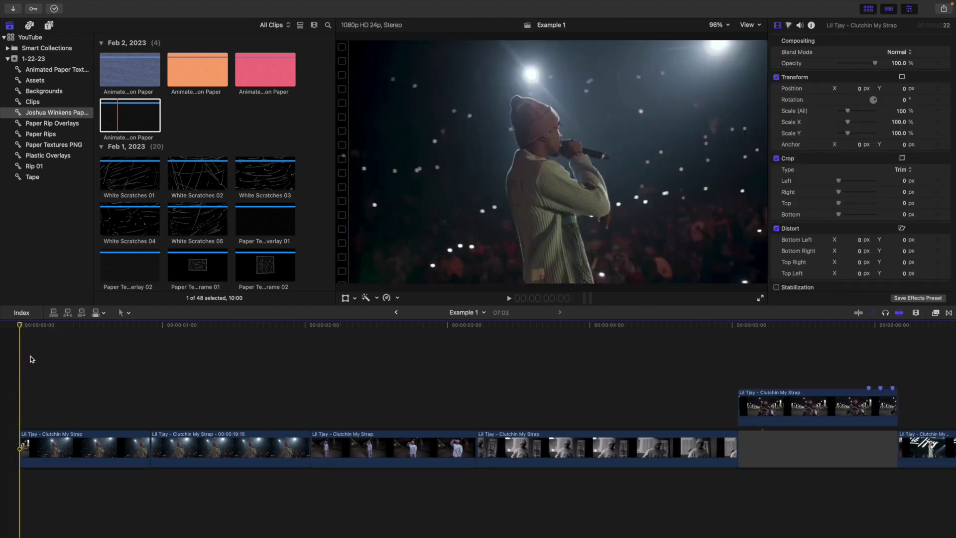
key("space")
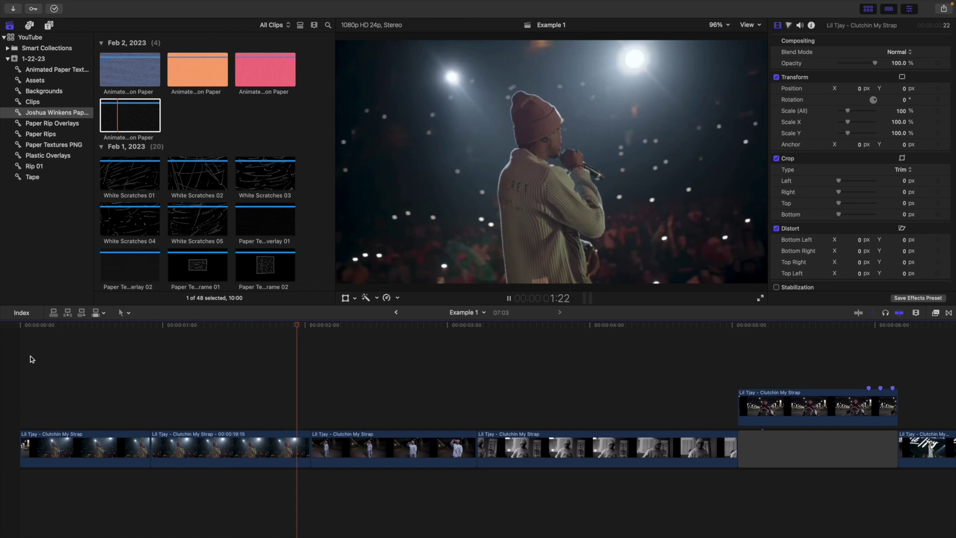
key("space")
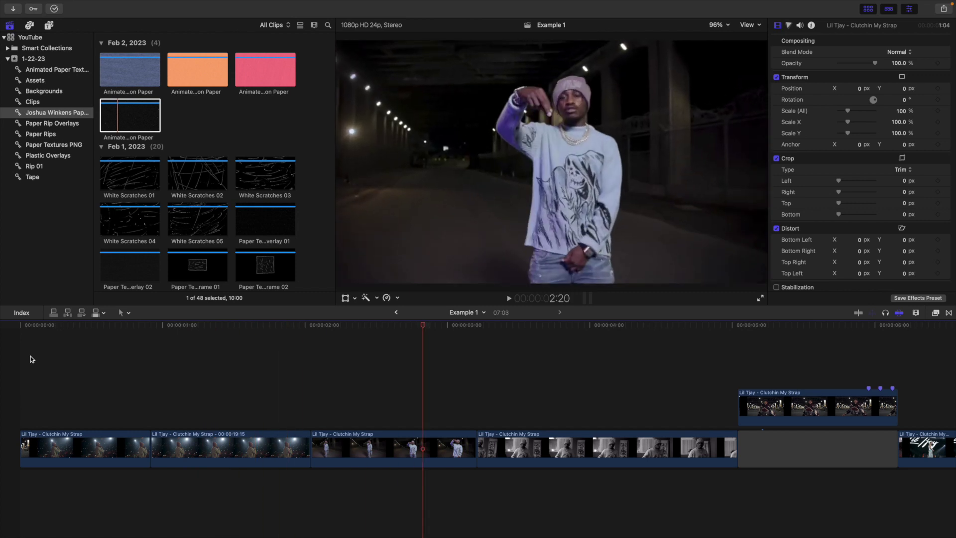
Step: Add Animated Black Construction Paper from the animated paper textures collection above the first clip, starting at the beginning of the timeline
left_click(61, 384)
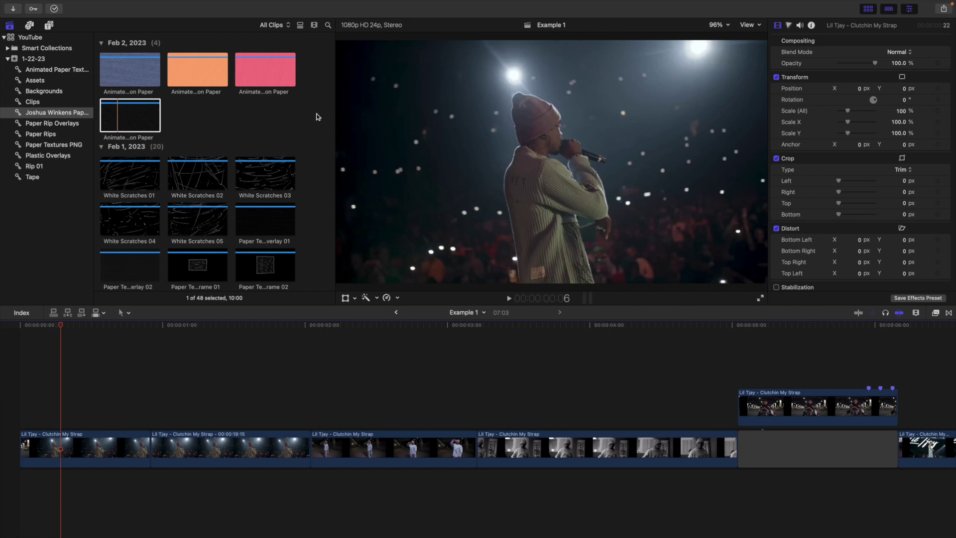
scroll(317, 117, "down", 15)
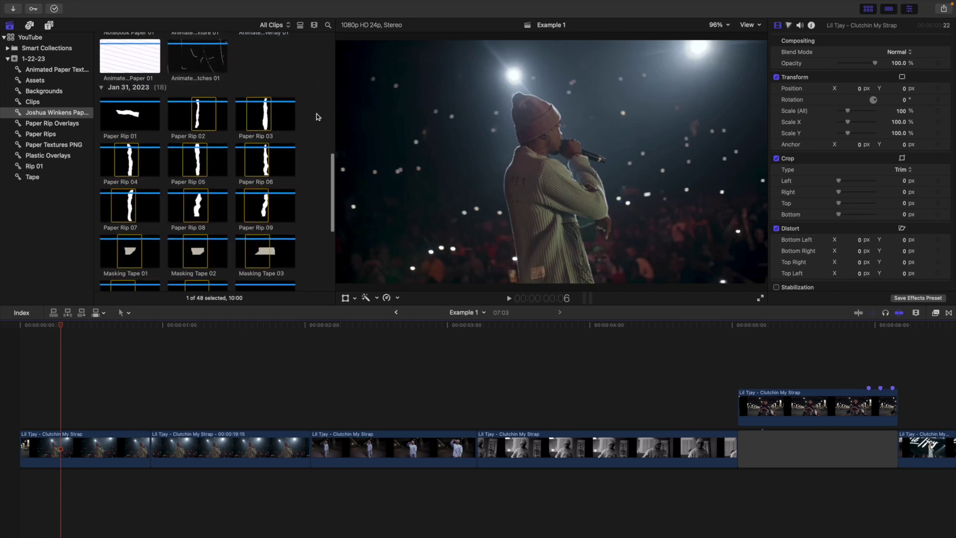
scroll(317, 117, "down", 5)
scroll(317, 117, "up", 20)
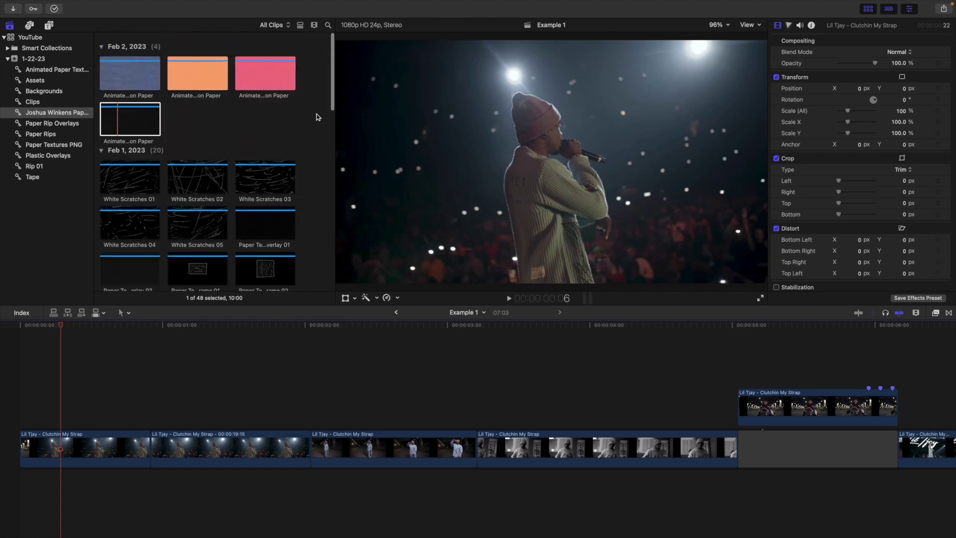
left_click(54, 70)
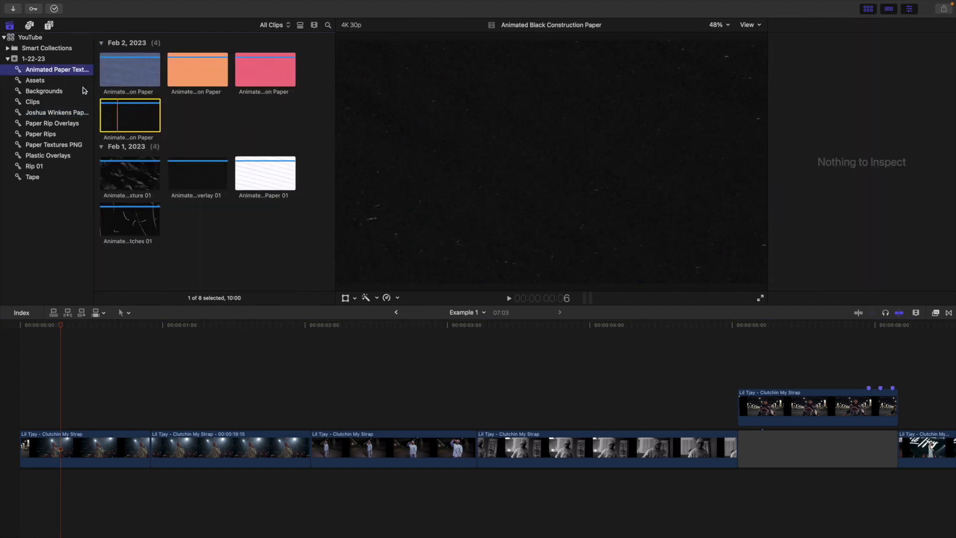
left_click_drag(129, 118, 107, 374)
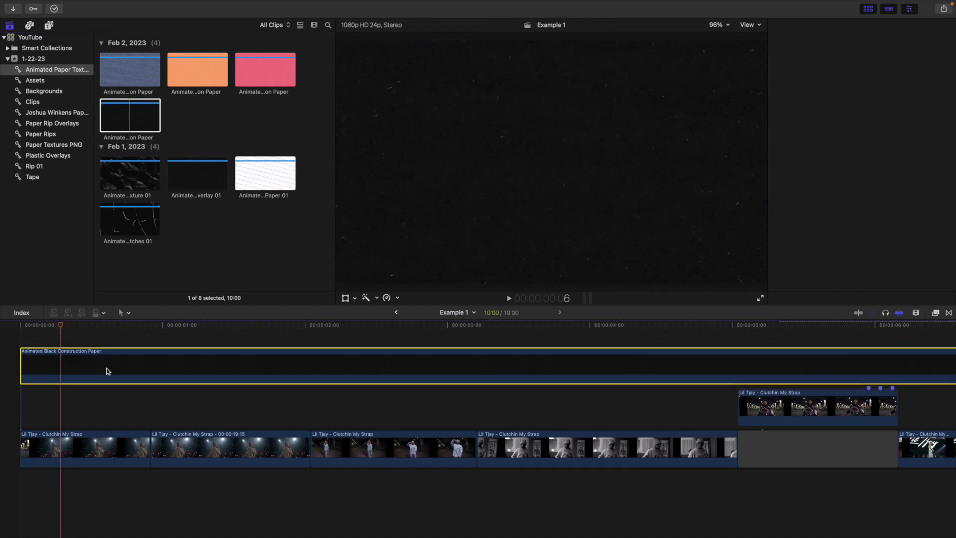
Step: Trim the end of the Animated Black Construction Paper overlay to where the first clip meets the freeze frame
left_click(151, 354)
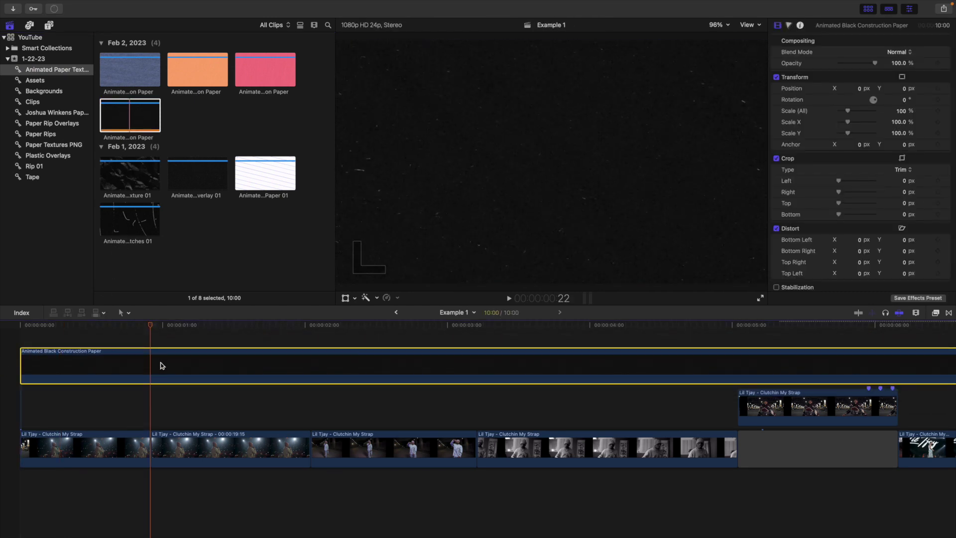
key("alt+bracketright")
left_click(80, 365)
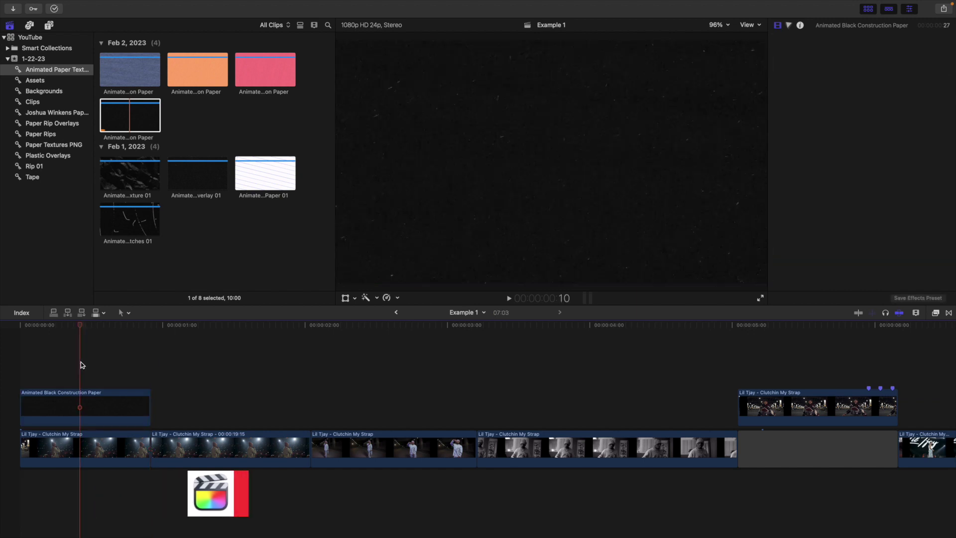
Step: Set the Animated Black Construction Paper overlay's blend mode to Screen and play the first clip from the start to check it
left_click(84, 408)
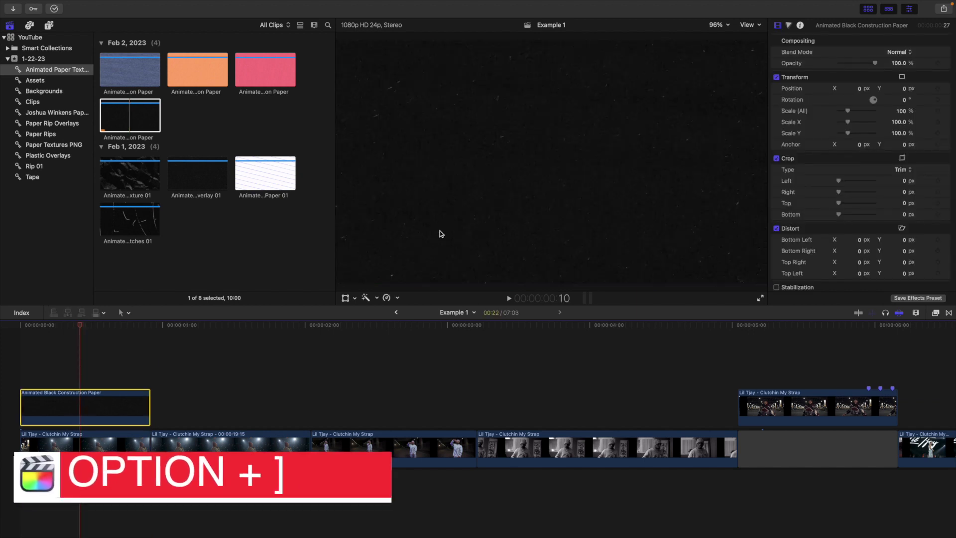
left_click(899, 52)
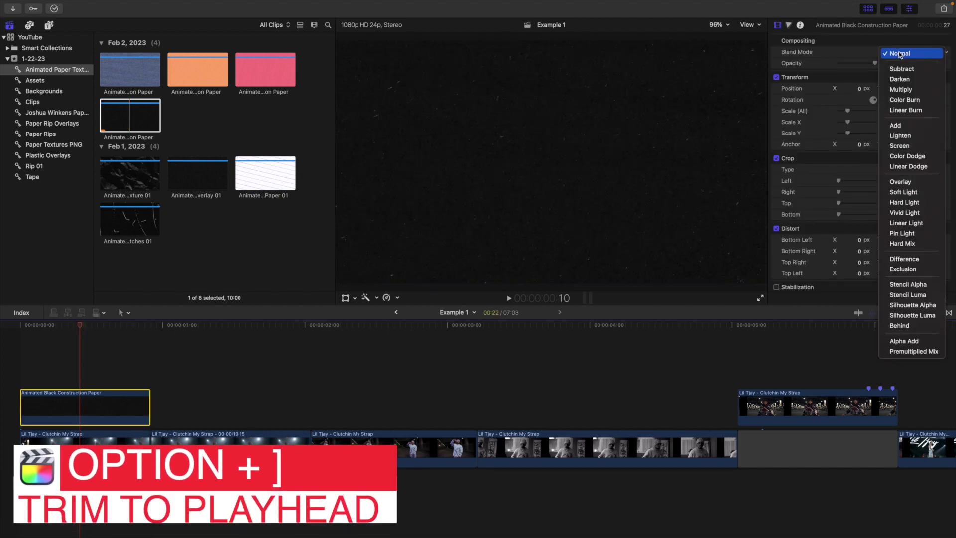
left_click(900, 145)
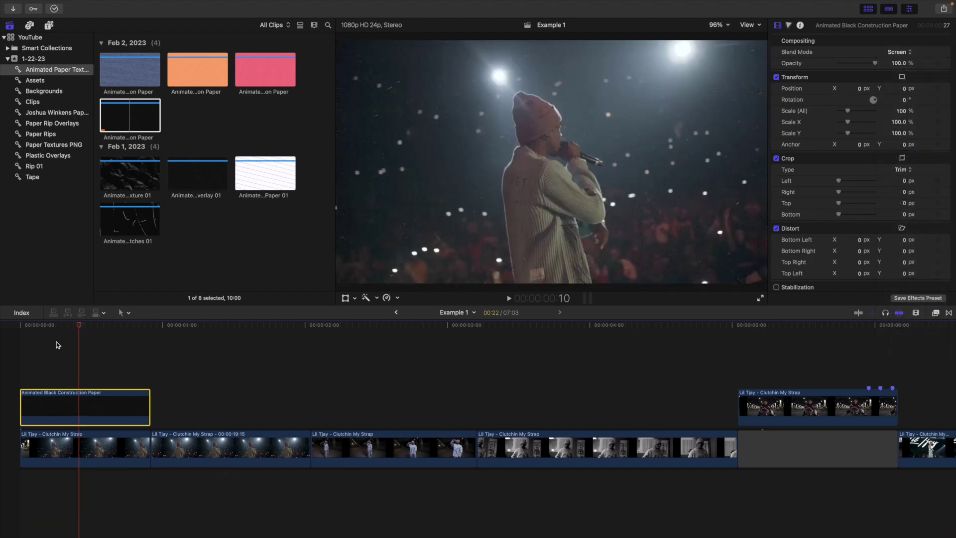
left_click(13, 347)
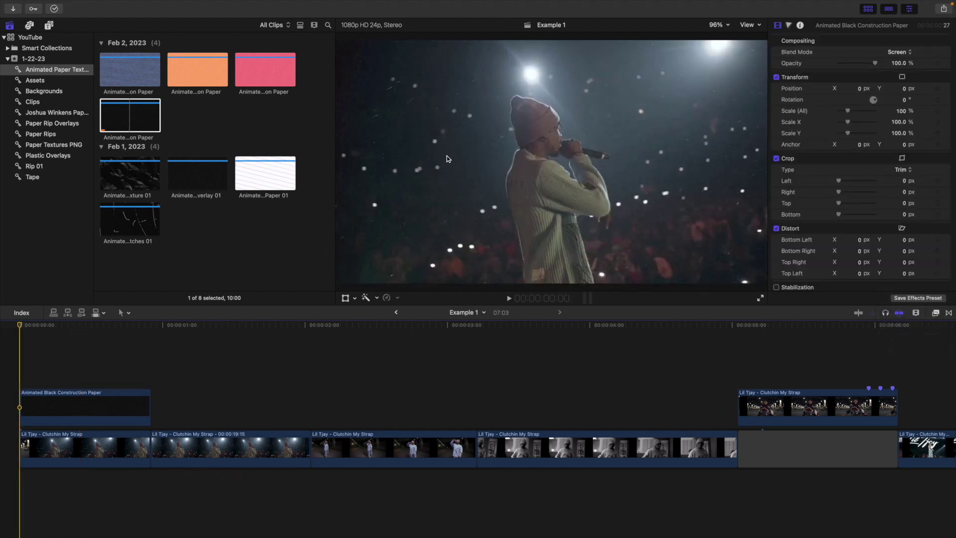
key("space")
key("space")
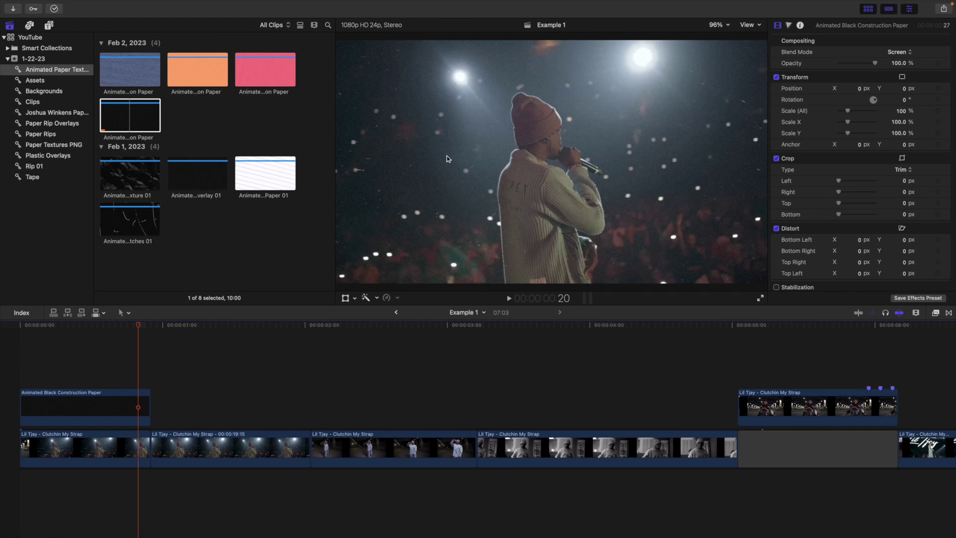
Step: Add Paper Texture with Scratches 01 from the Paper Textures PNG collection above the freeze frame and trim its end to the freeze frame's end
left_click(69, 146)
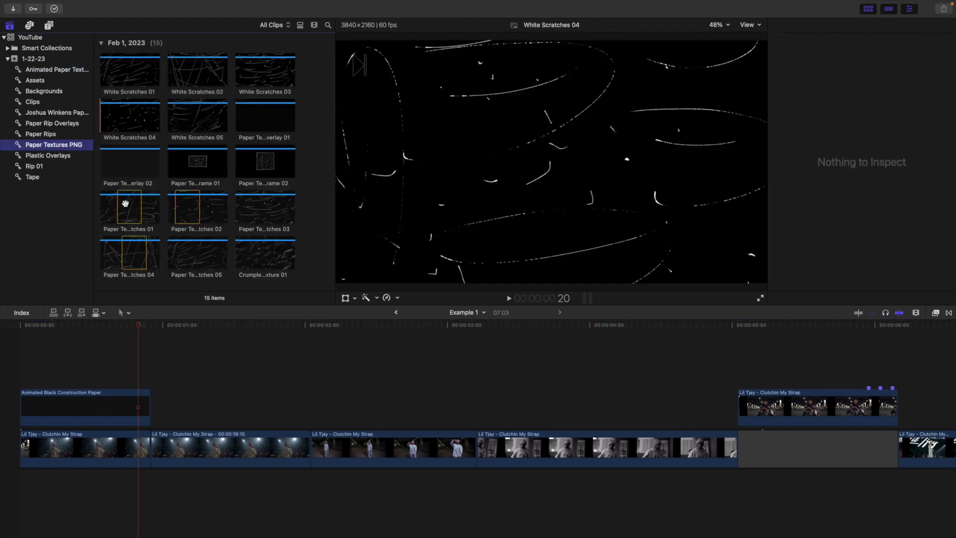
left_click(125, 203)
left_click_drag(132, 206, 155, 398)
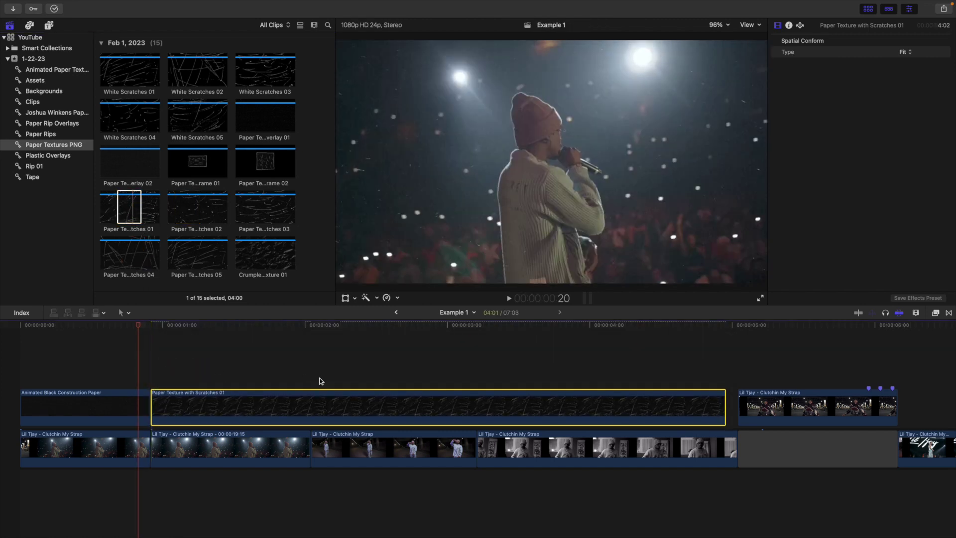
left_click(310, 399)
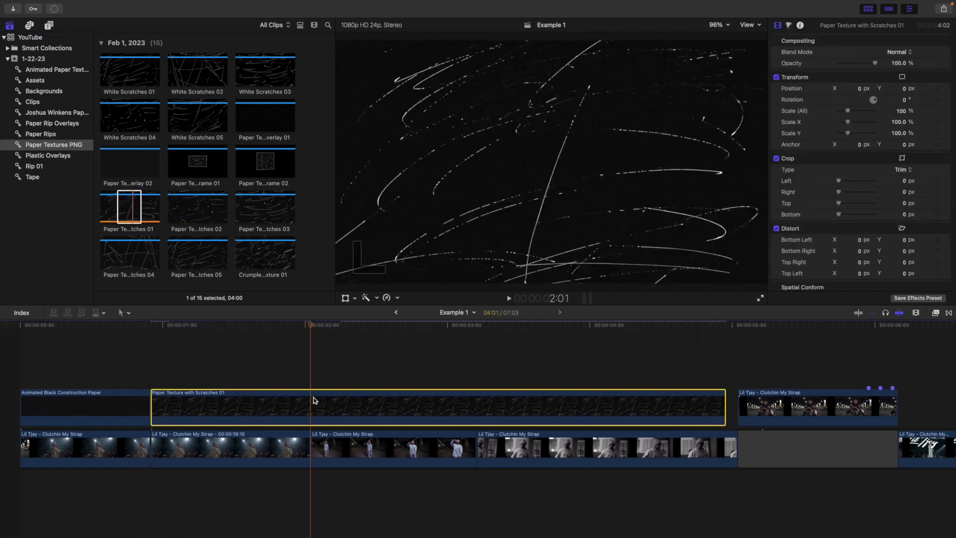
key("alt+bracketright")
Step: Set the Paper Texture with Scratches 01 overlay's blend mode to Screen and play the timeline from the start into the freeze frame
left_click(242, 399)
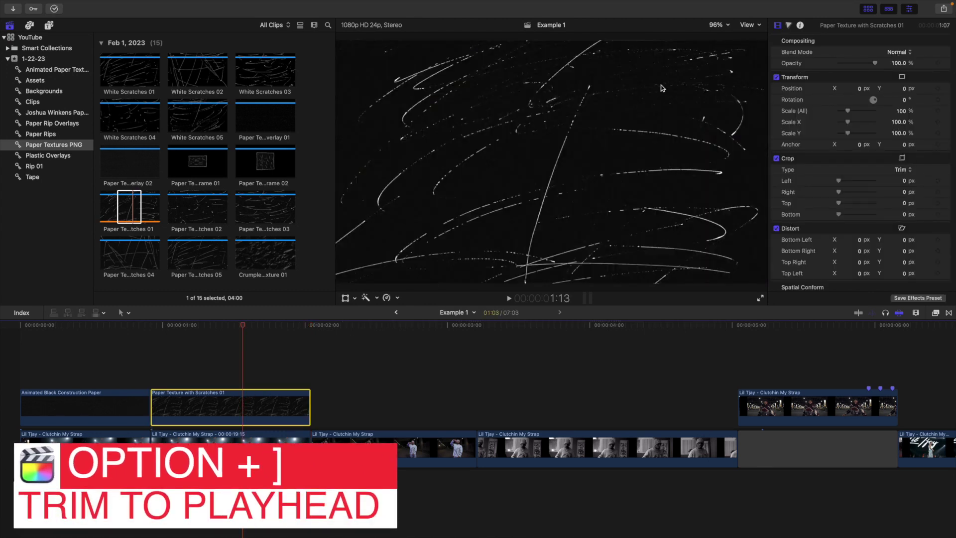
left_click(901, 52)
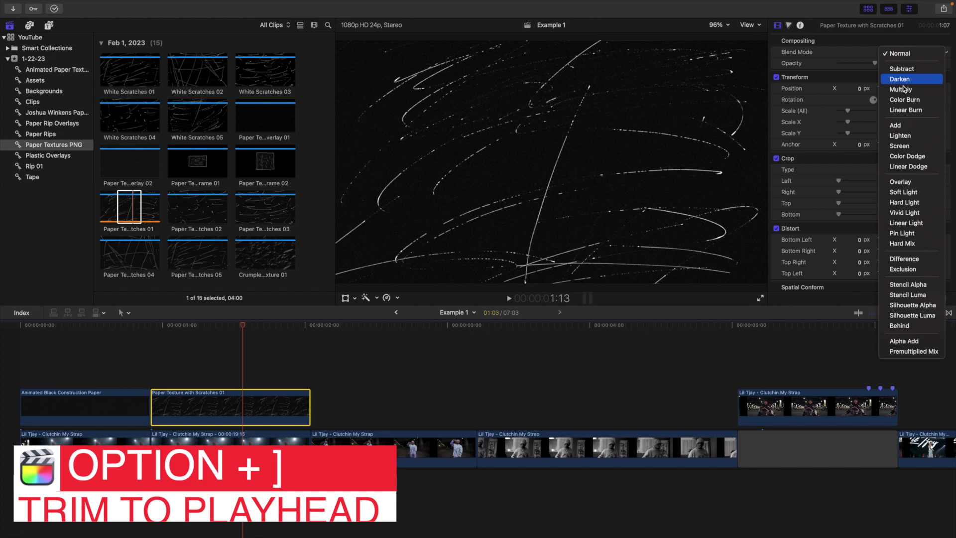
left_click(900, 149)
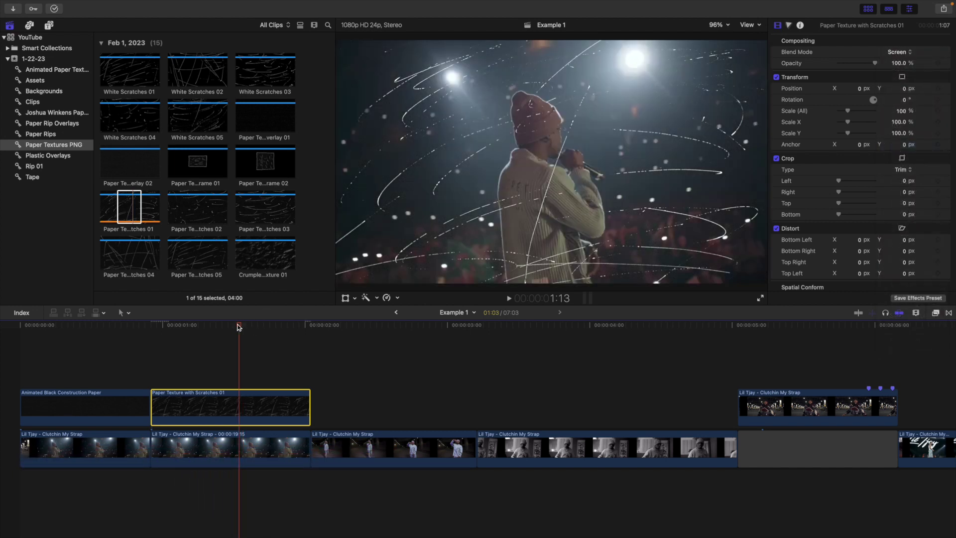
left_click_drag(240, 326, 4, 348)
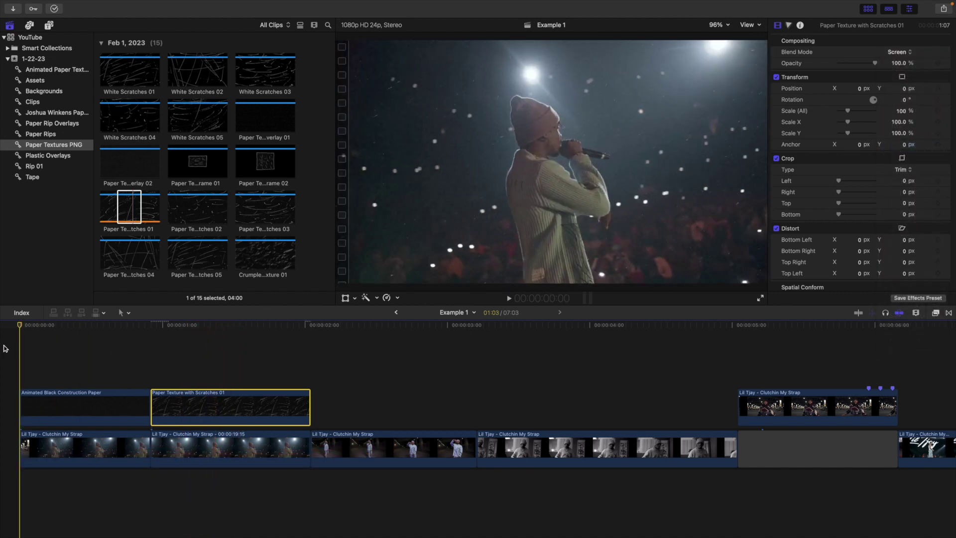
key("space")
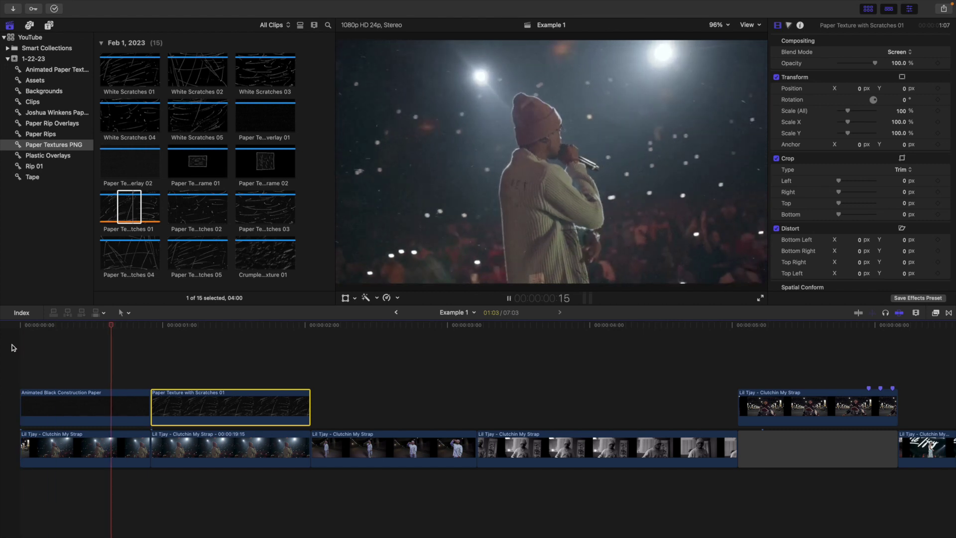
left_click(13, 347)
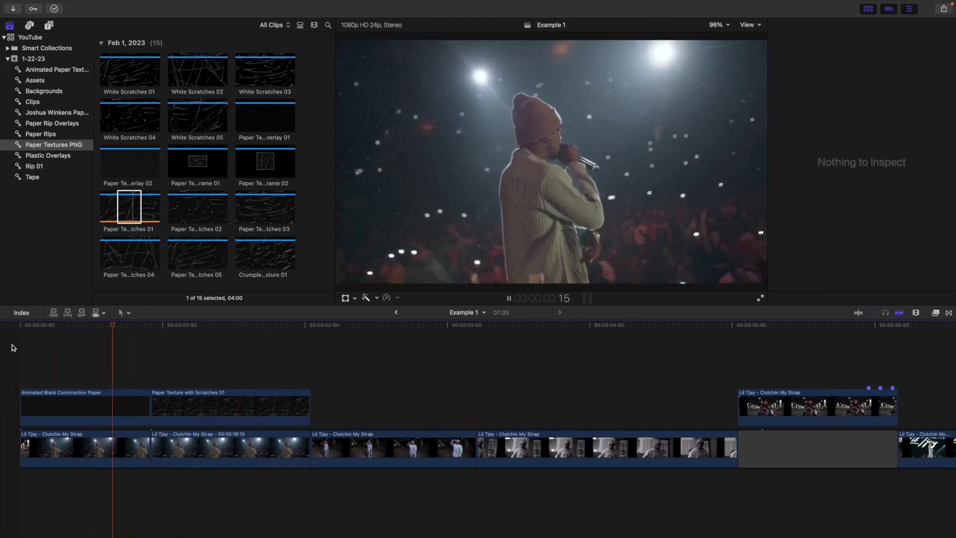
key("space")
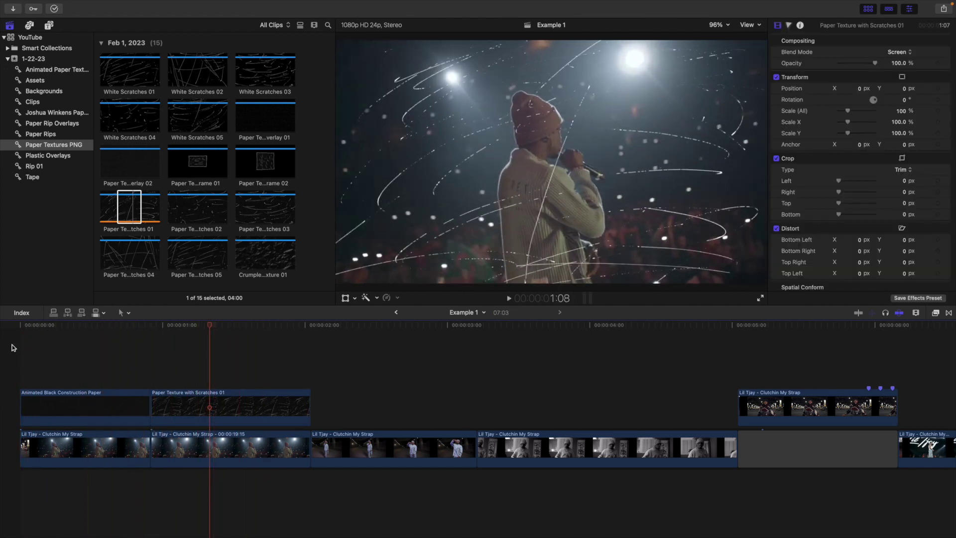
Step: Add the Short adjustment layer title above the paper overlays near the first cut and set its duration to 6 frames
key("super+equal")
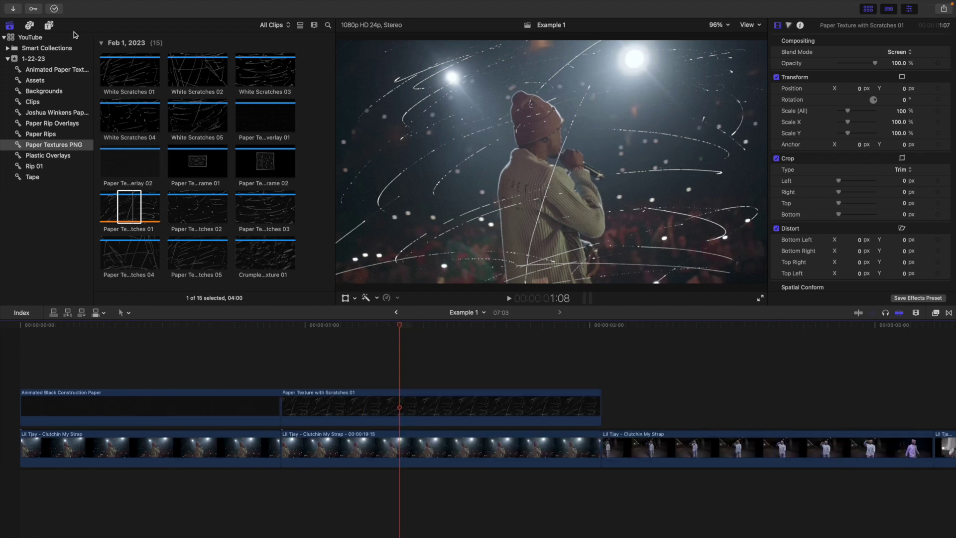
left_click(49, 25)
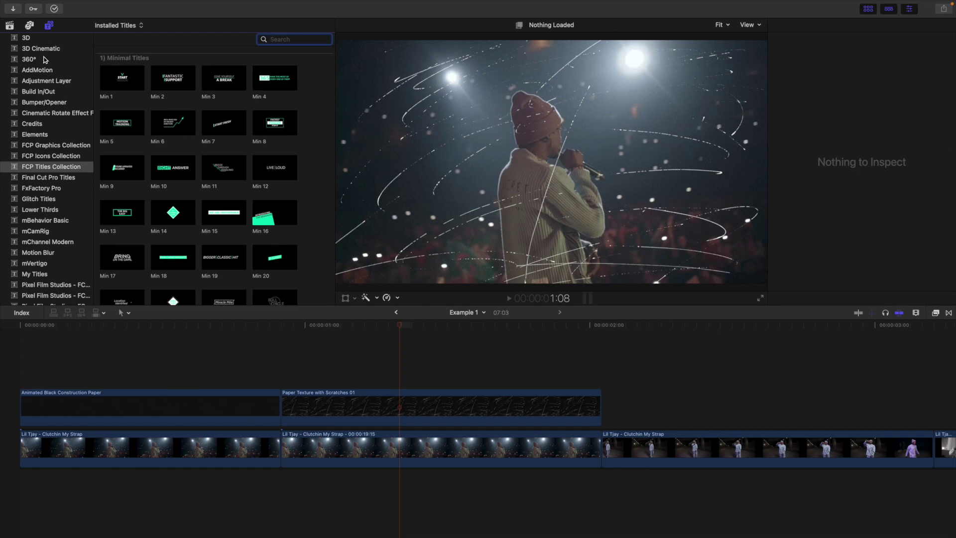
scroll(45, 58, "up", 1)
left_click(47, 91)
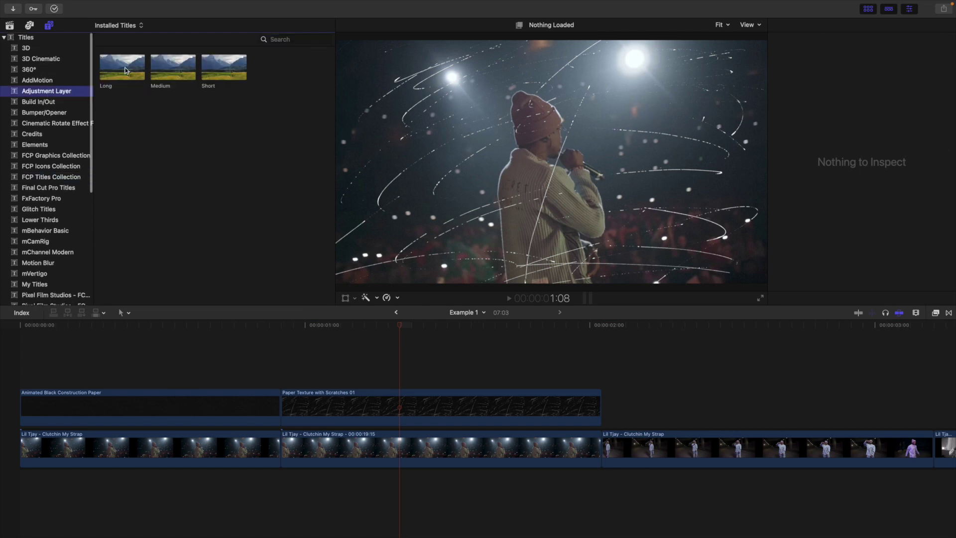
left_click_drag(216, 76, 223, 344)
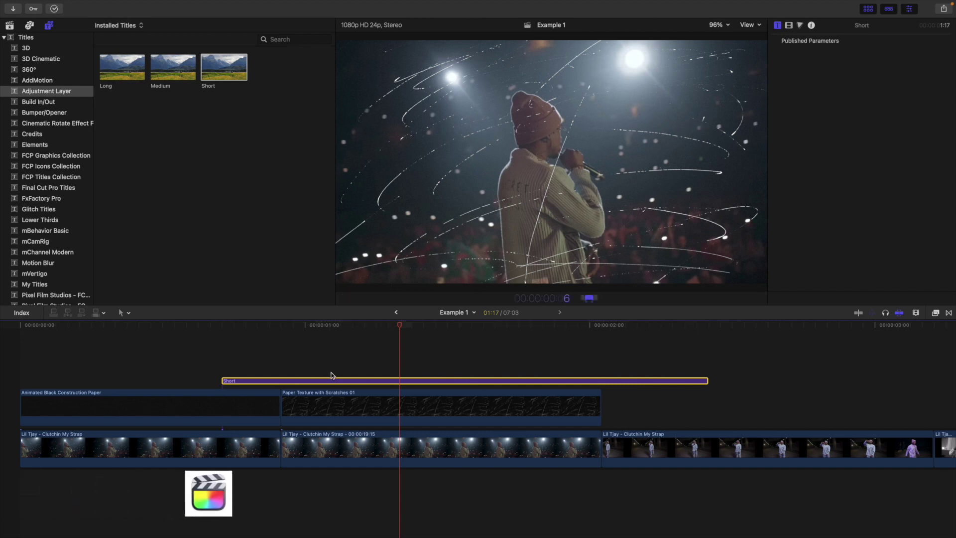
type("6")
key("Return")
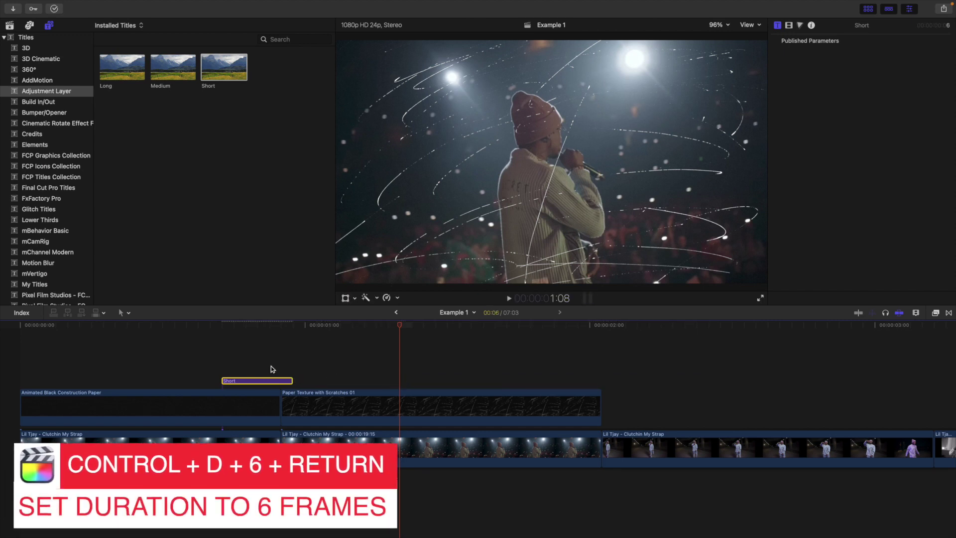
Step: Place a marker 3 frames into the adjustment layer and align that marker with the cut between the first clip and the freeze frame
left_click(220, 357)
left_click(240, 382)
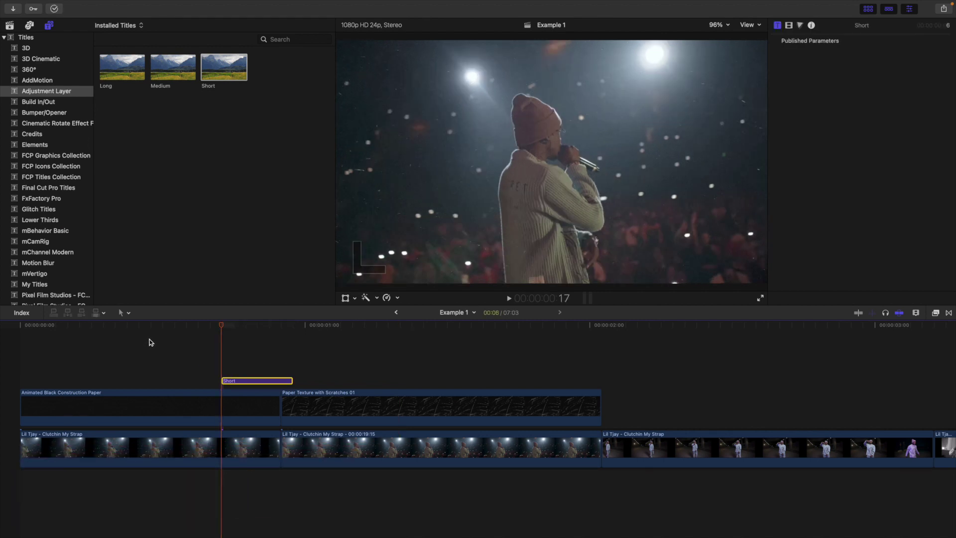
key("Right")
key("Right")
key("Right")
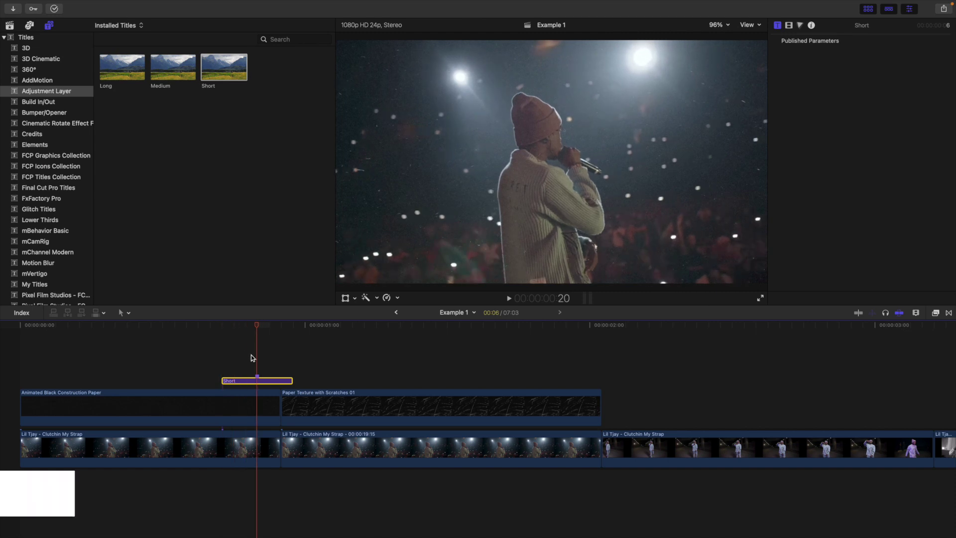
left_click_drag(269, 382, 295, 386)
key("m")
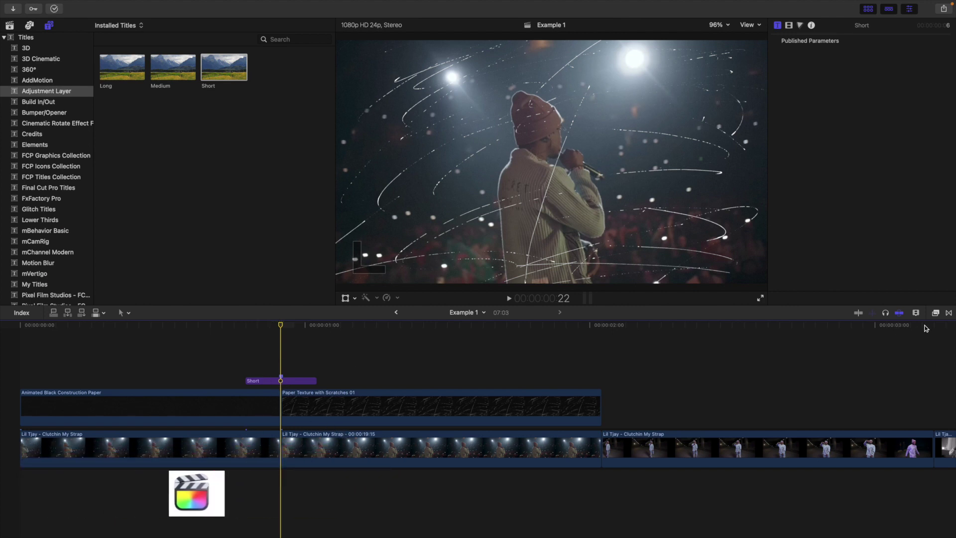
Step: Search the video effects for "camera" and apply Camera Flash Transition to the 6-frame adjustment layer
left_click(936, 313)
scroll(792, 370, "up", 1)
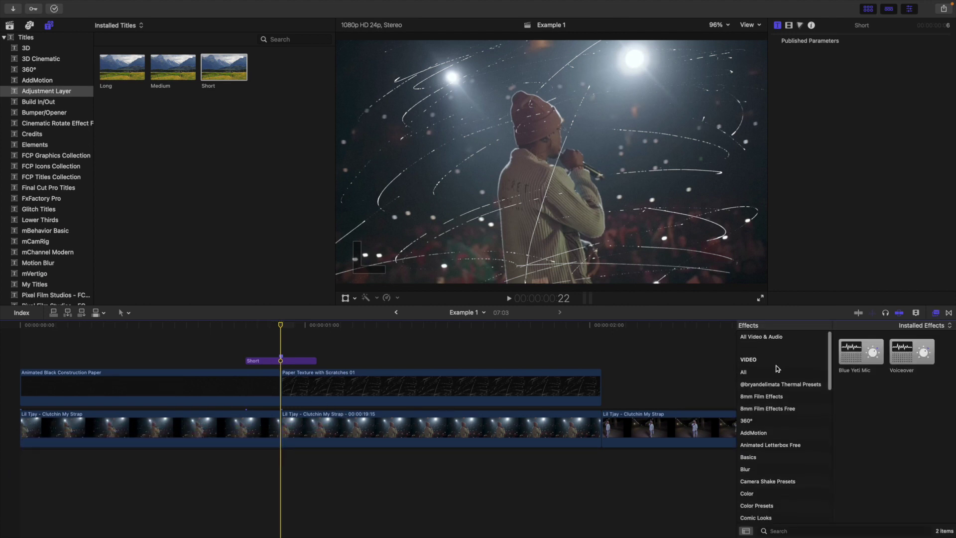
left_click(792, 371)
left_click(798, 531)
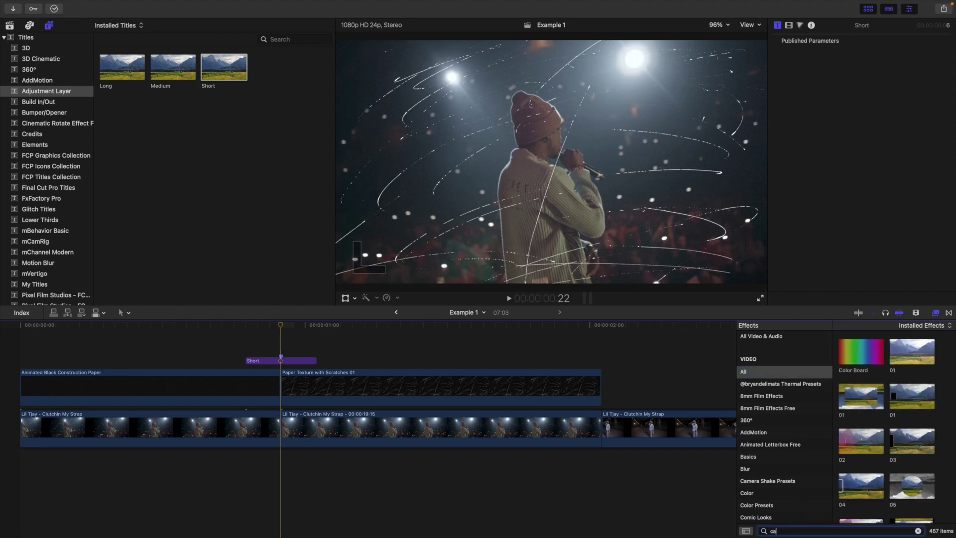
type("camera")
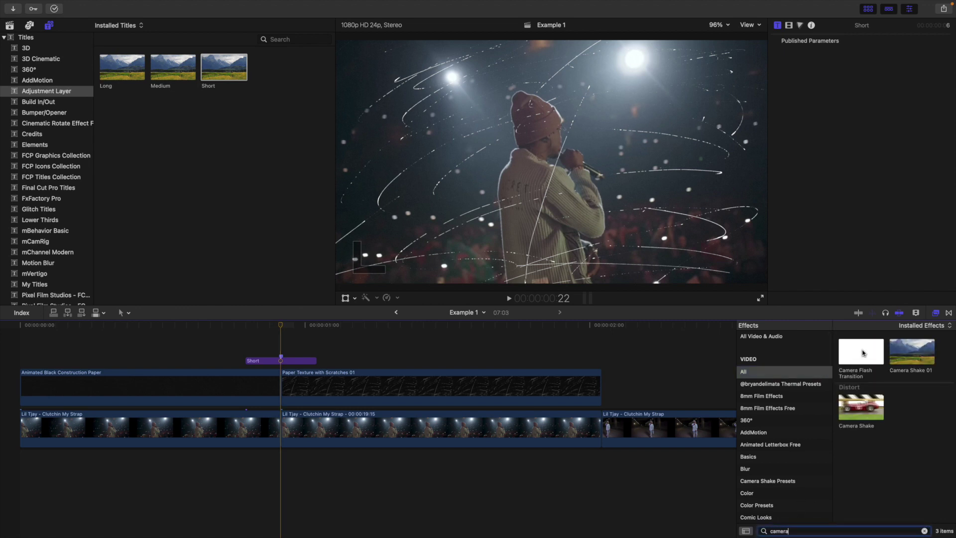
left_click_drag(863, 353, 308, 363)
left_click(936, 312)
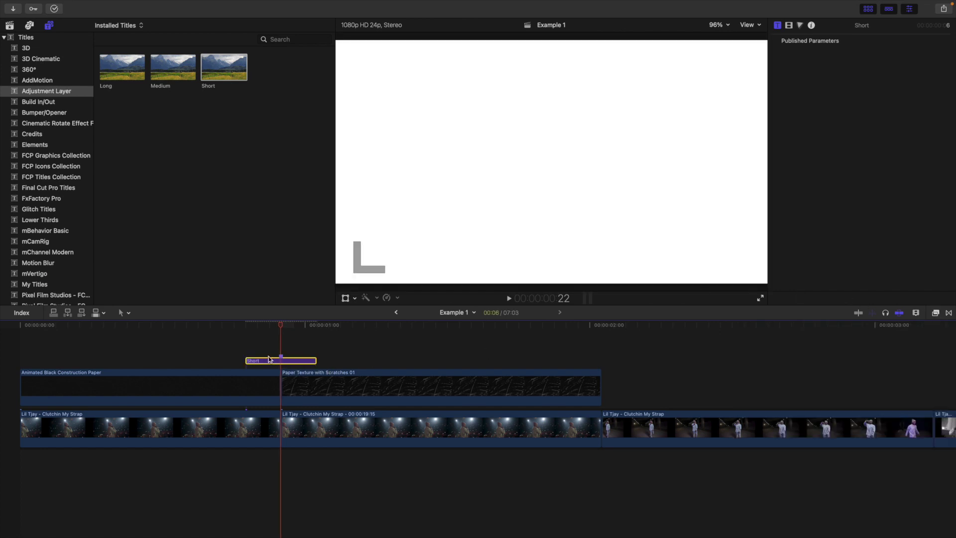
Step: Play back the camera flash, first from the adjustment layer's start and again from the beginning of the timeline
left_click(247, 344)
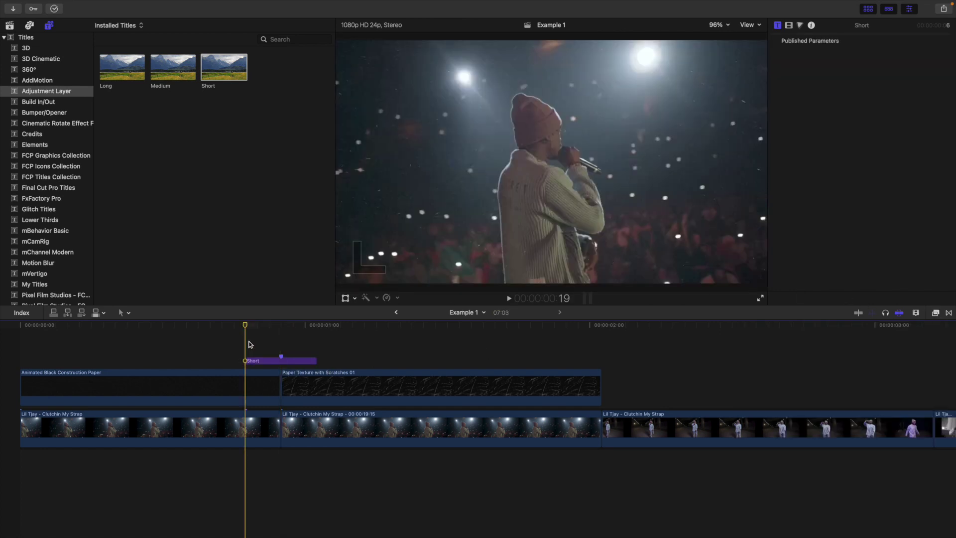
key("space")
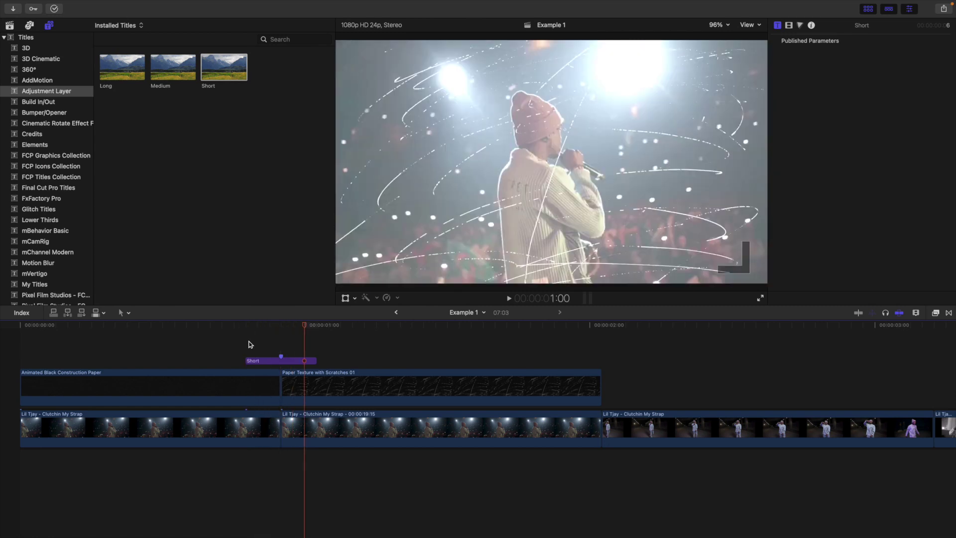
left_click(14, 346)
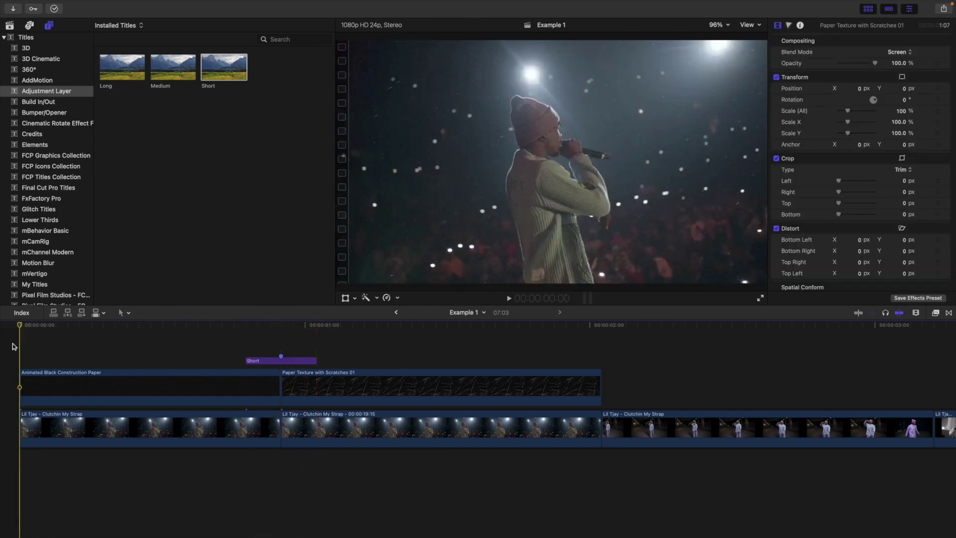
key("space")
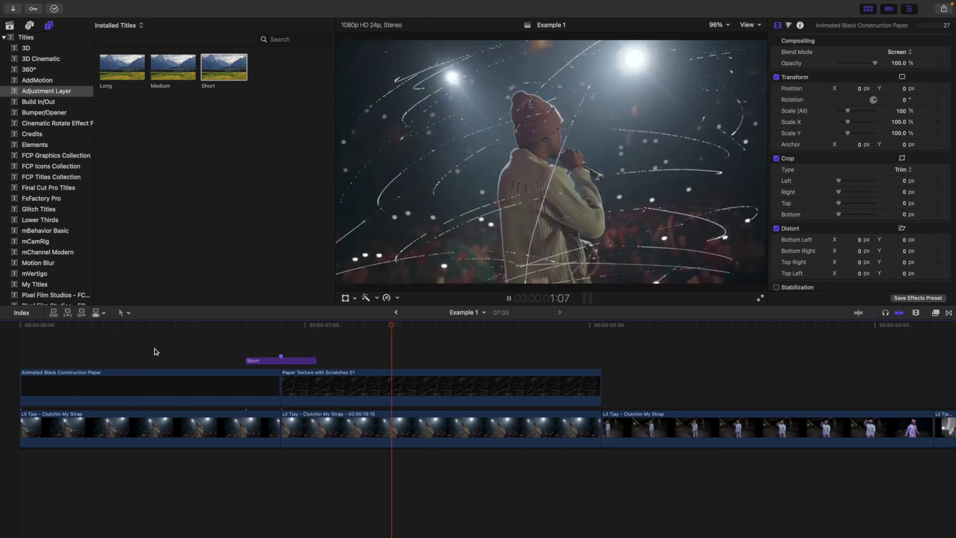
left_click(160, 349)
key("space")
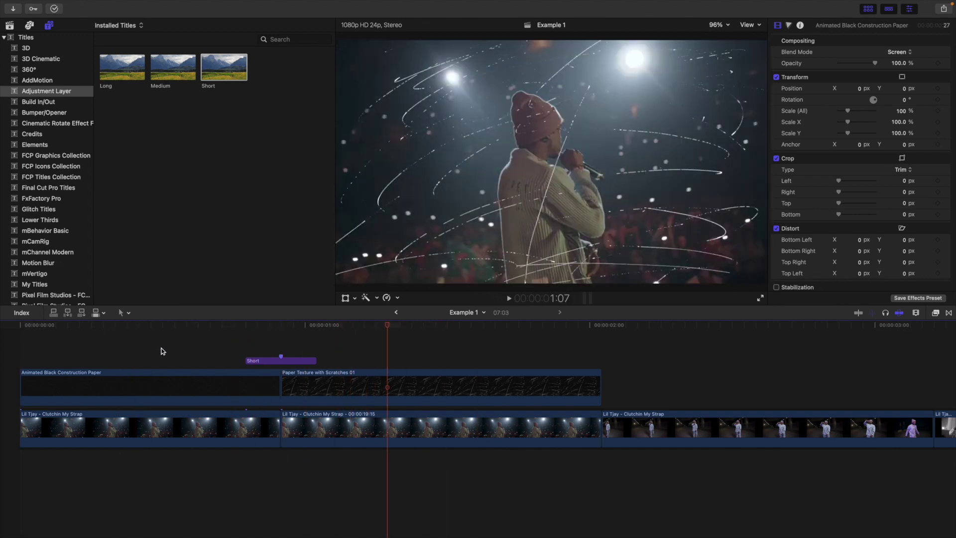
Step: Copy the flash adjustment layer and paste it near the freeze frame's end, aligning its marker with the cut to the following clip
left_click(260, 361)
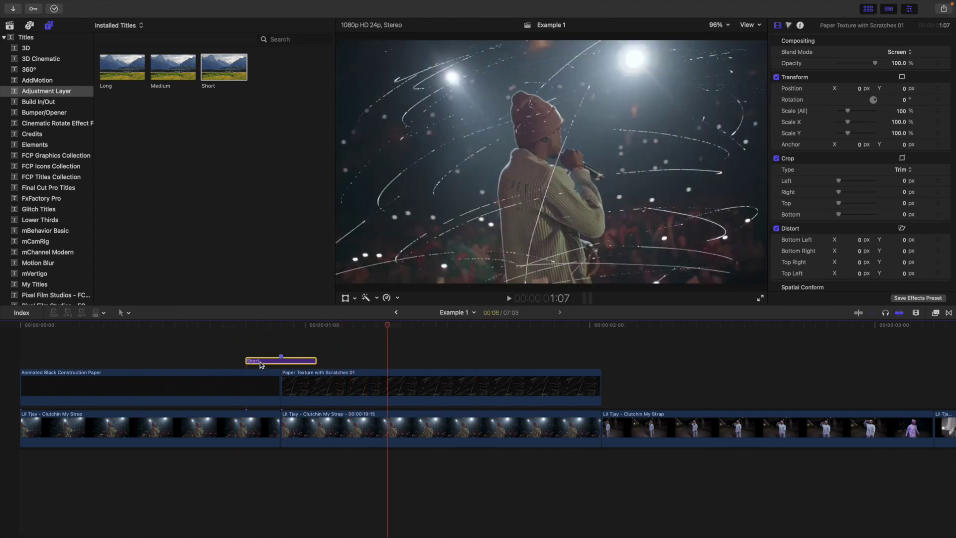
left_click(536, 360)
key("super+v")
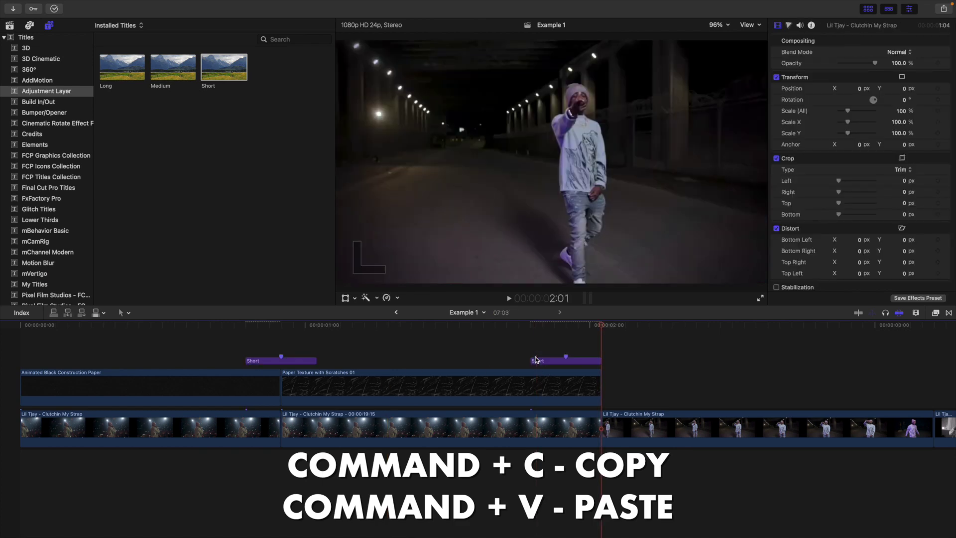
left_click_drag(536, 360, 563, 358)
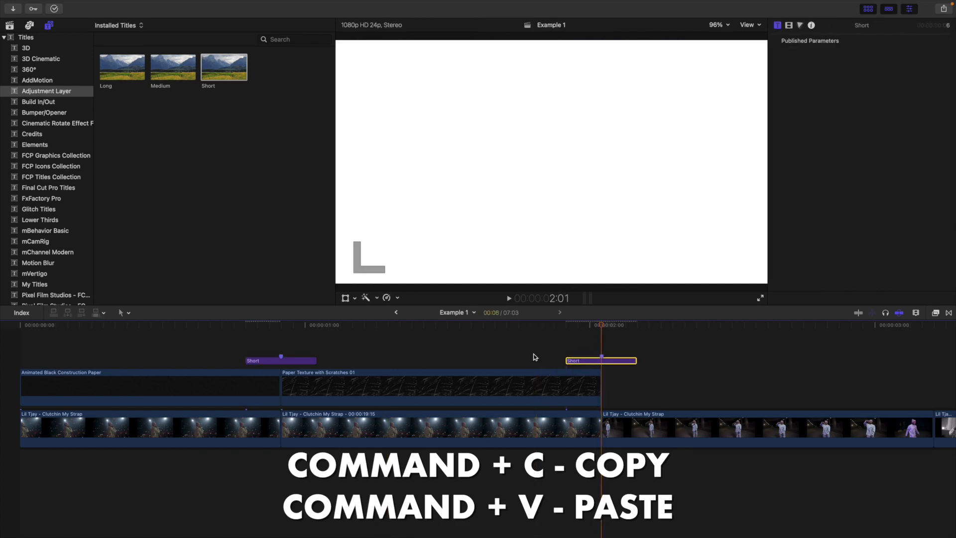
Step: Play back the pasted camera flash from about 1:19, across the cut between the freeze frame and the following clip
left_click(536, 357)
scroll(500, 417, "right", 5)
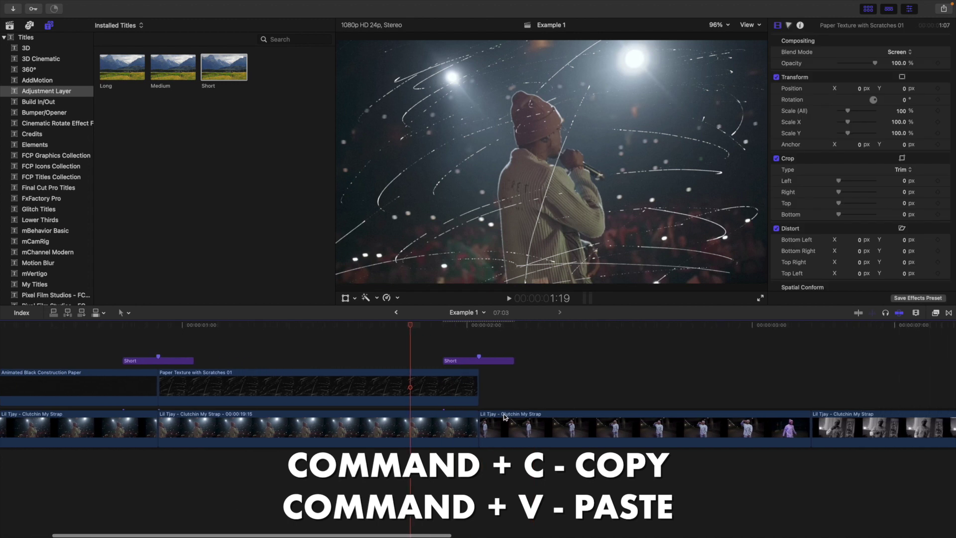
scroll(505, 416, "right", 2)
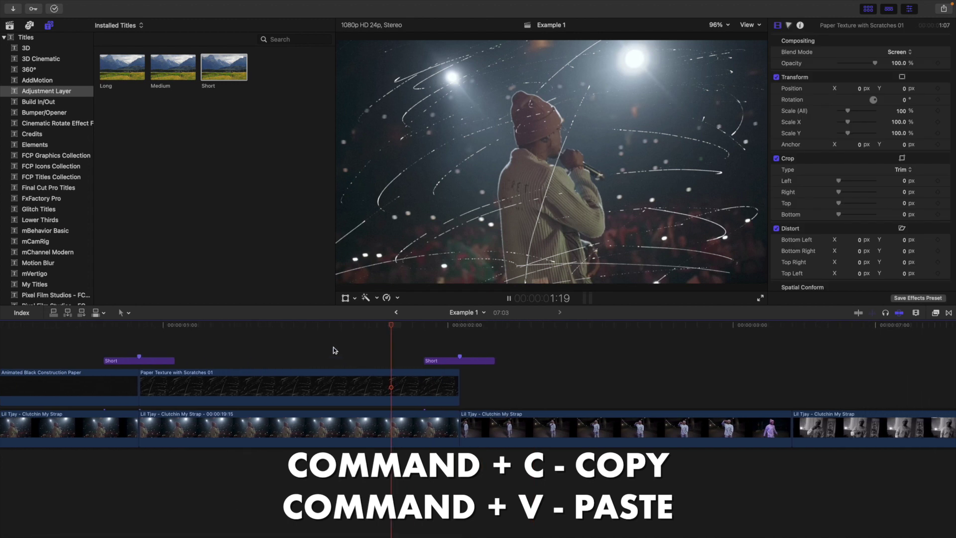
key("space")
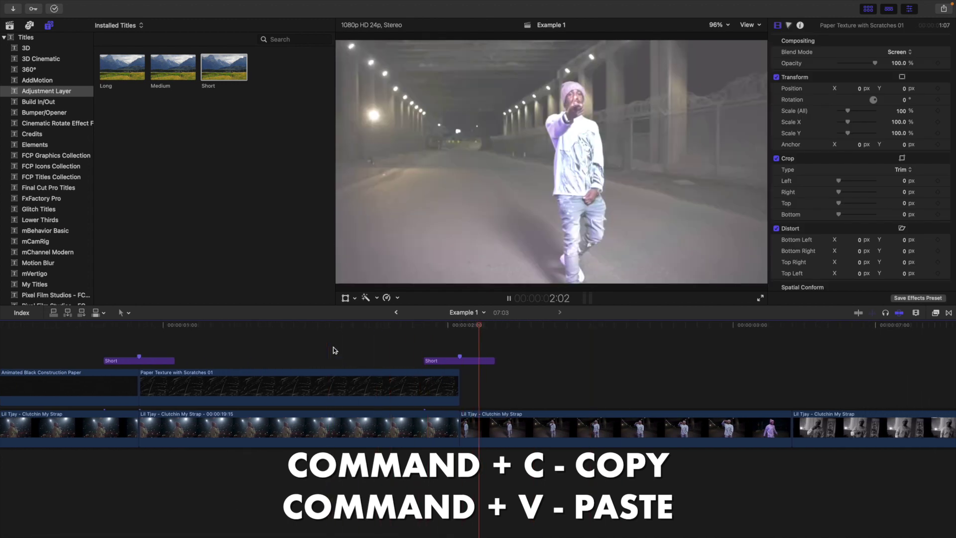
key("space")
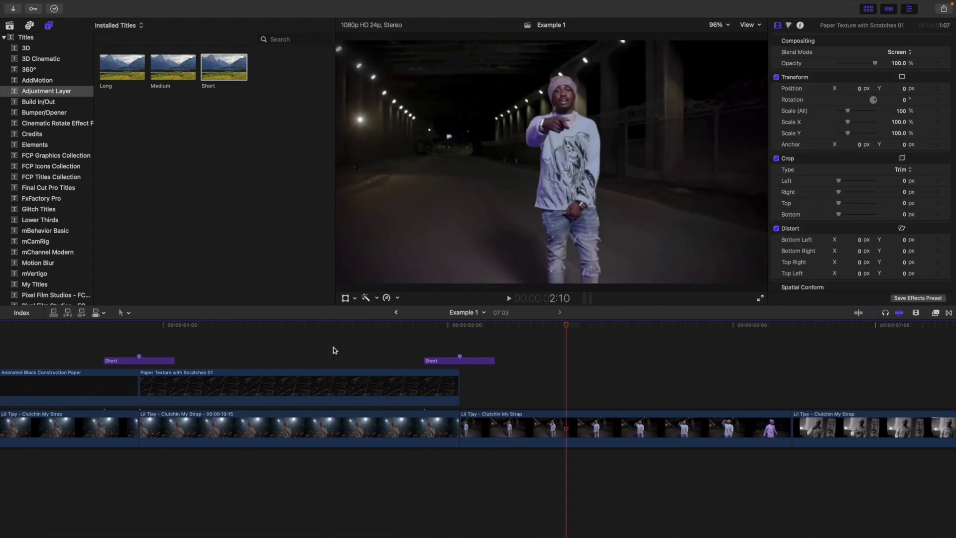
Step: Place Photo 1 from the 1-22-23 event above the clip after the freeze frame and trim its end to about 2:19
key("super+minus")
left_click(9, 25)
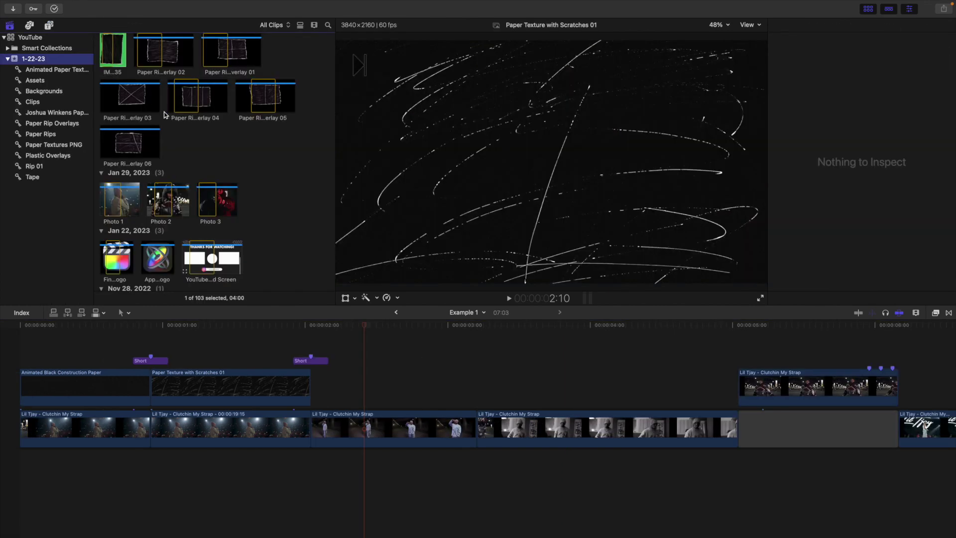
left_click(117, 197)
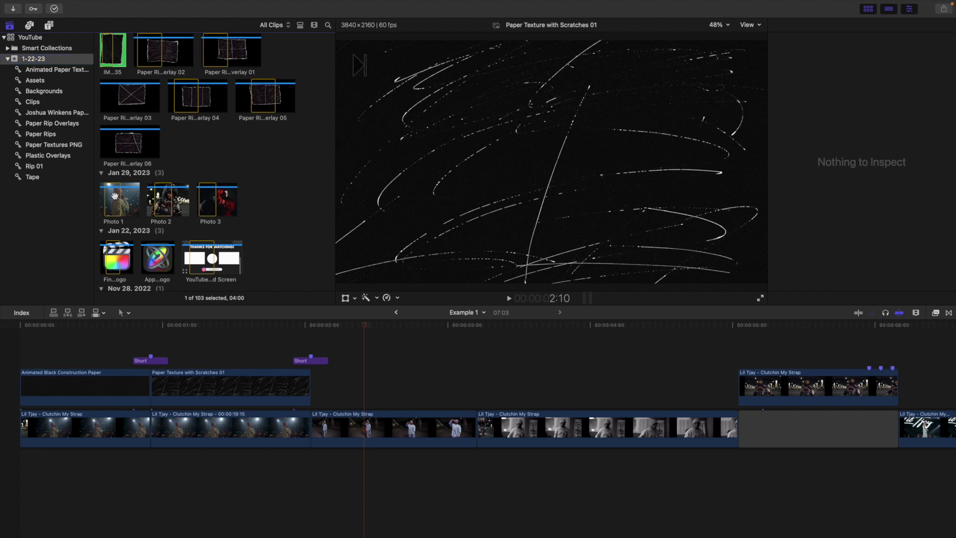
left_click_drag(267, 306, 424, 362)
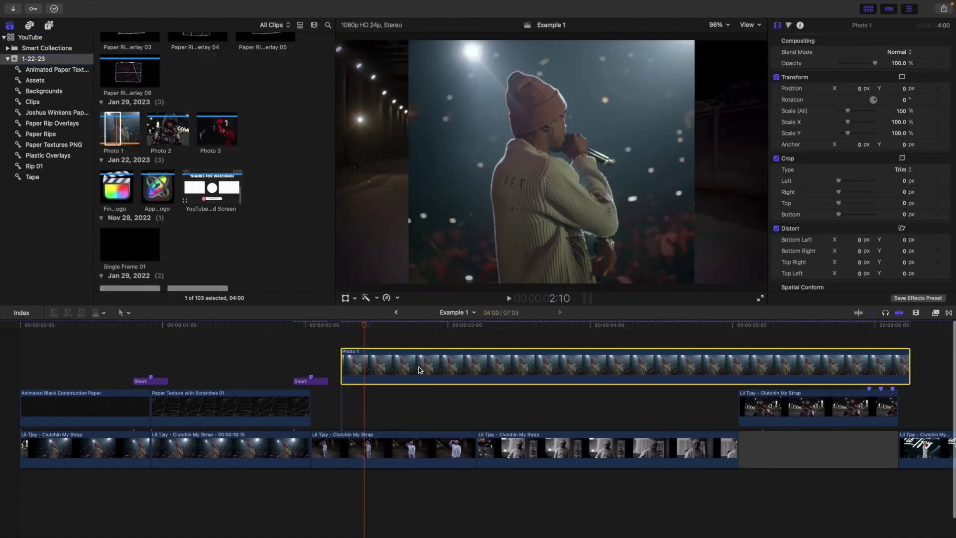
left_click(423, 343)
left_click(429, 369)
key("alt+bracketright")
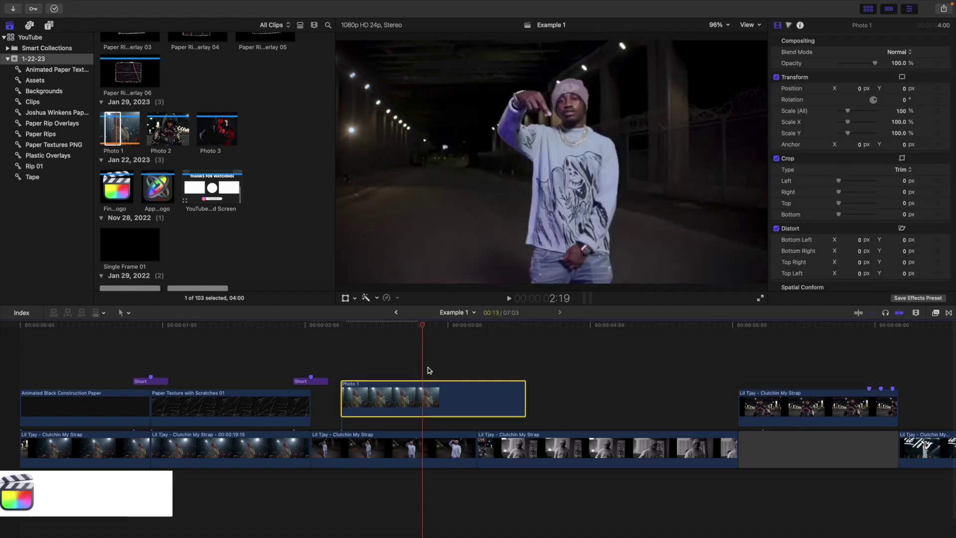
Step: Place Photo 3 directly after Photo 1 on the timeline and trim its end to 3:10
left_click_drag(210, 130, 422, 376)
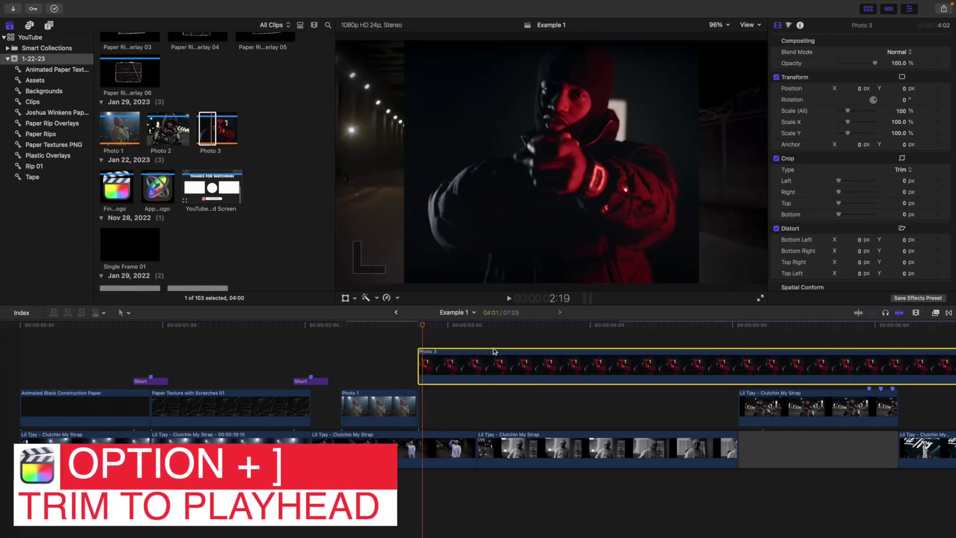
left_click(508, 343)
left_click(515, 370)
key("alt+bracketright")
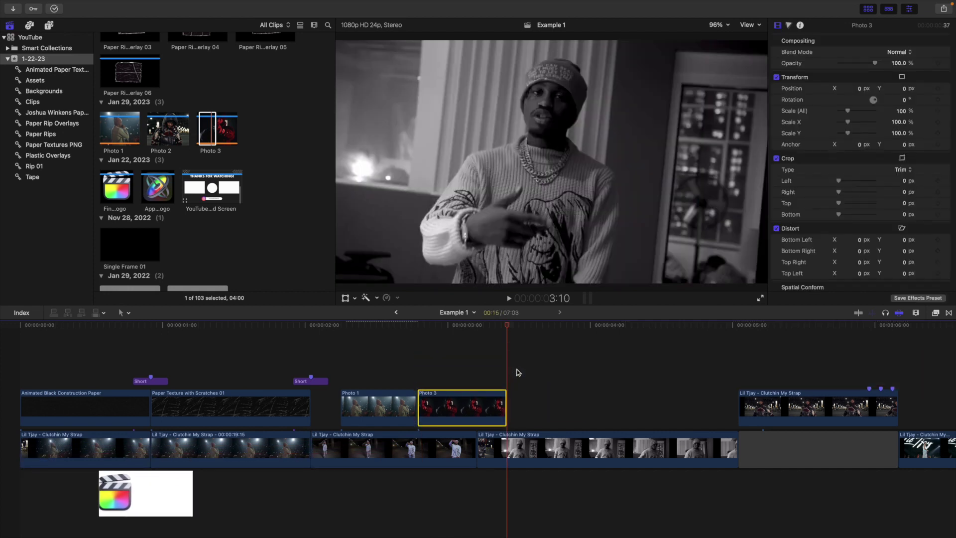
Step: Place Paper Rip Overlay 02 above Photo 1, starting with it, and trim the overlay to end with the photo
left_click(384, 373)
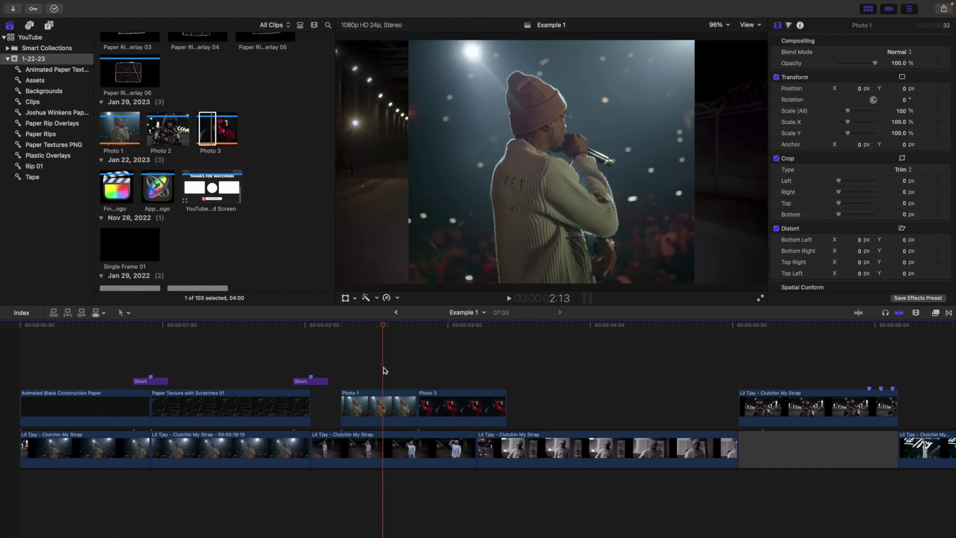
left_click(50, 123)
left_click(118, 72)
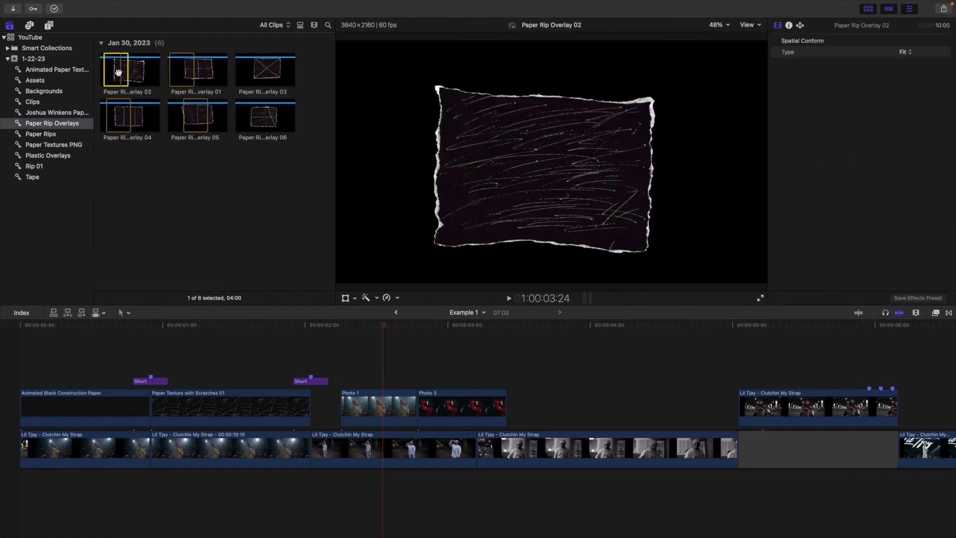
left_click_drag(265, 266, 345, 358)
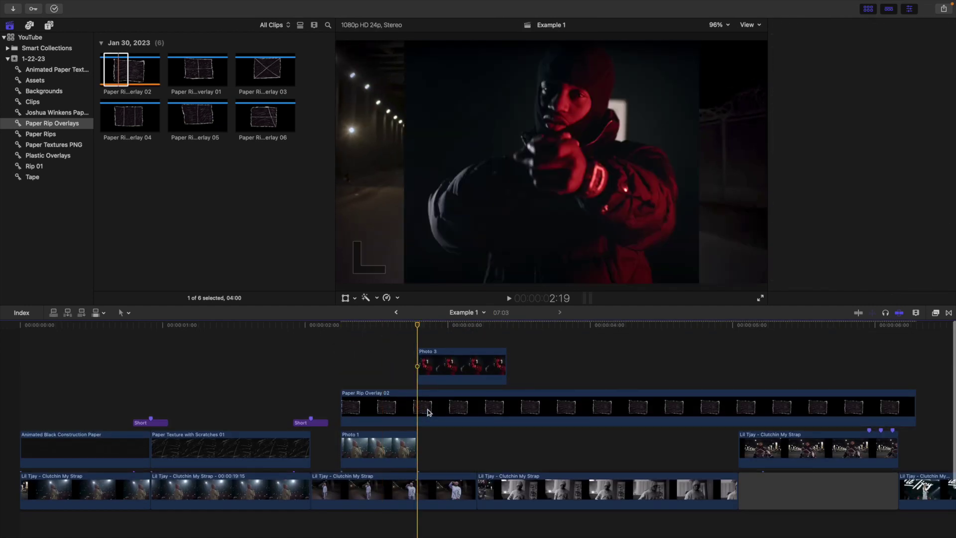
left_click(429, 413)
key("alt+]")
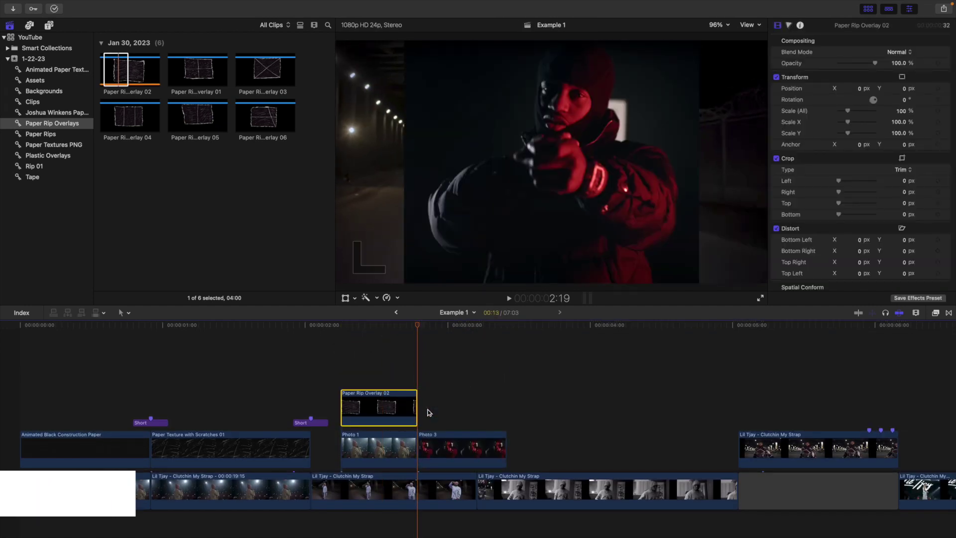
Step: Set the blend mode of Paper Rip Overlay 02 to Stencil Alpha
left_click(376, 447)
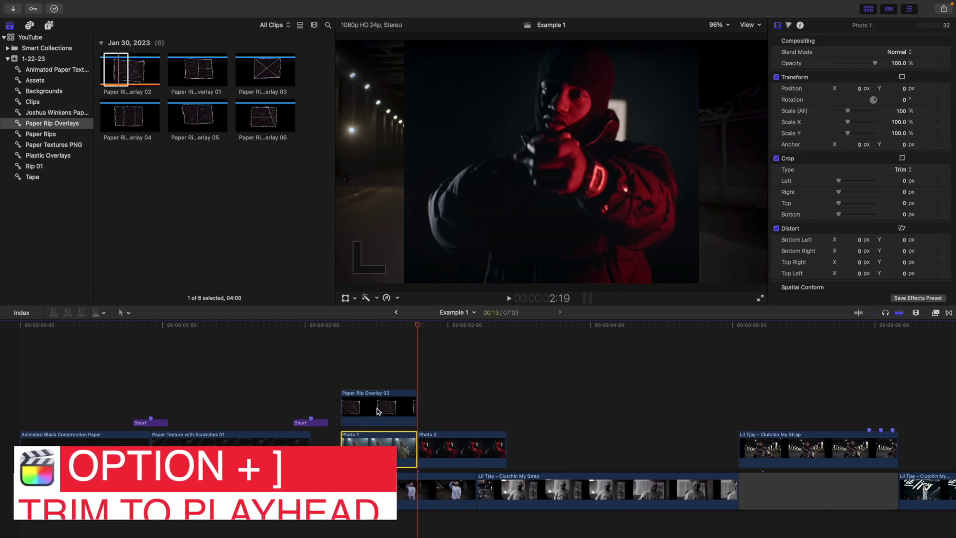
left_click(378, 409)
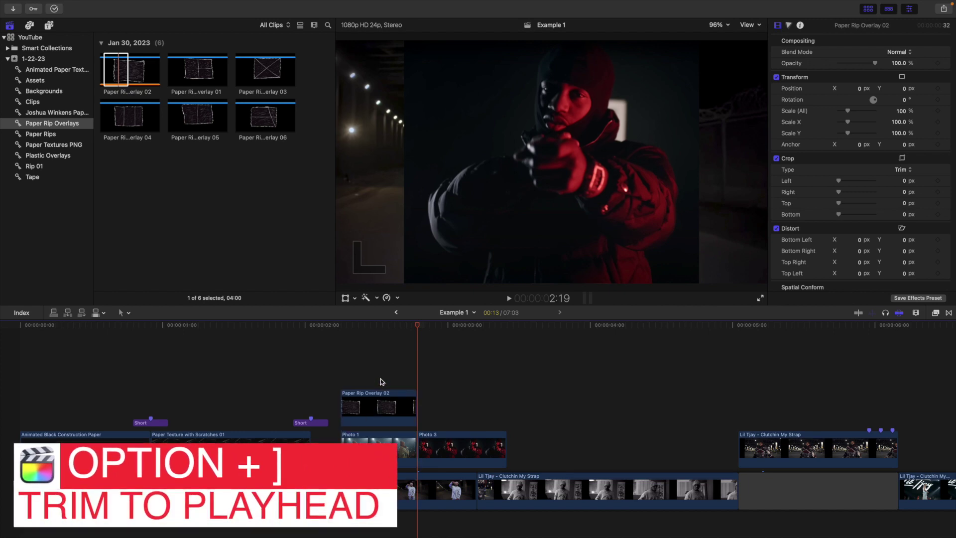
left_click(380, 379)
scroll(385, 399, "down", 3)
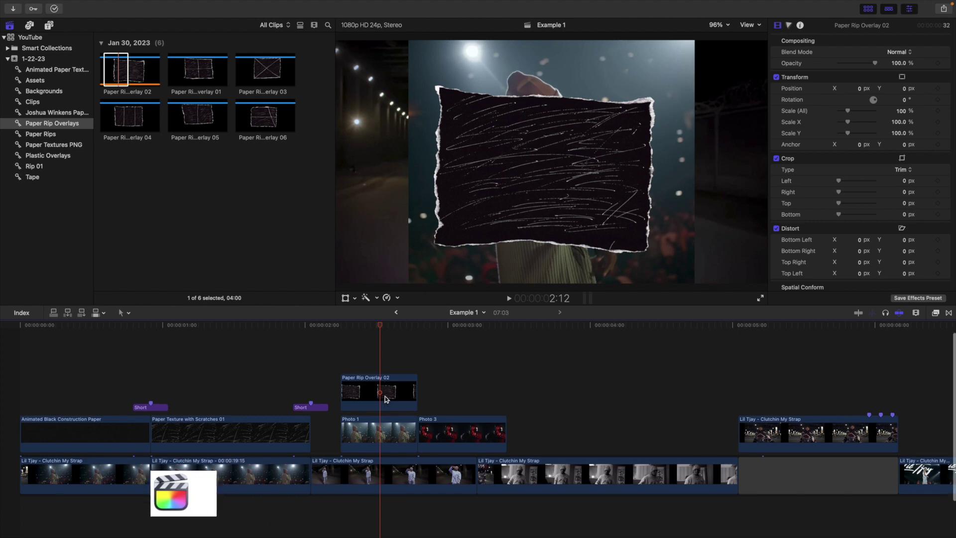
scroll(378, 374, "up", 1)
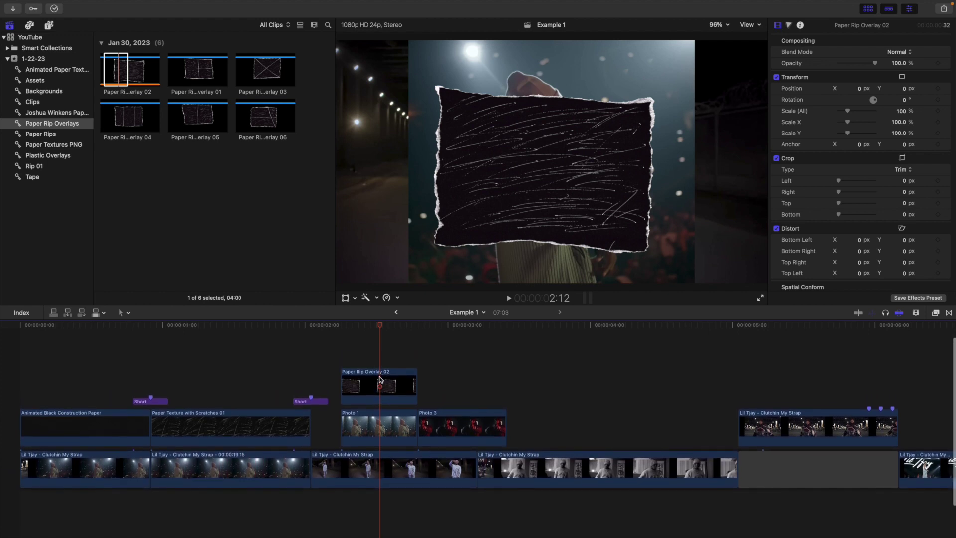
left_click(380, 379)
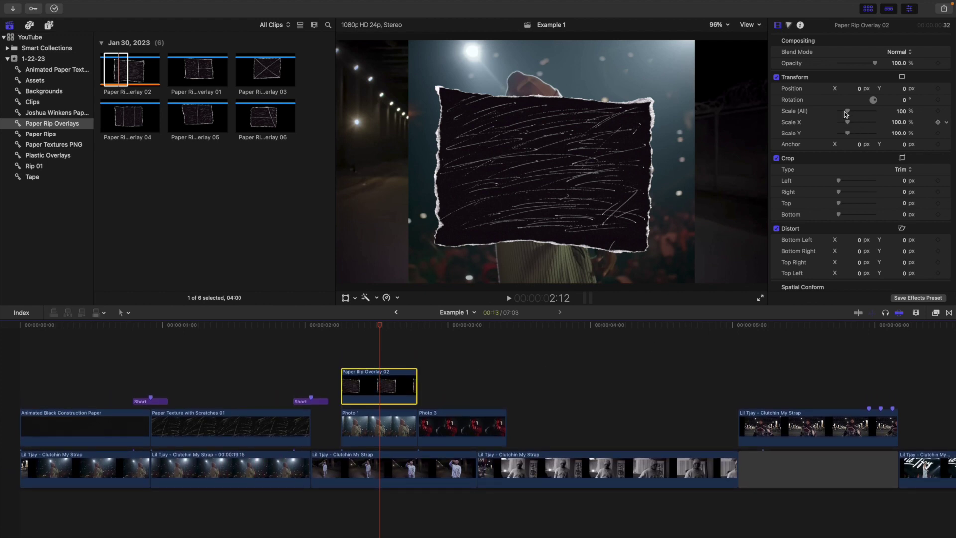
left_click(909, 53)
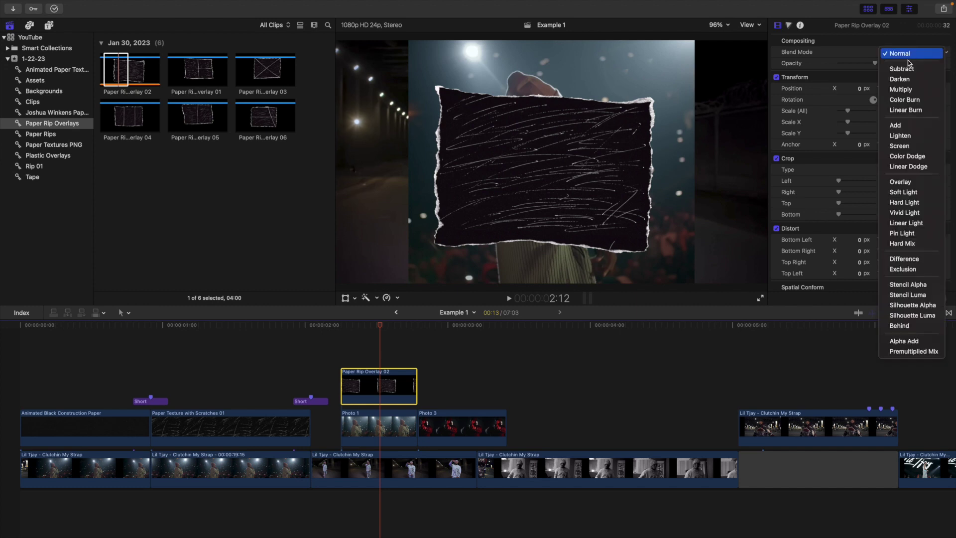
left_click(907, 288)
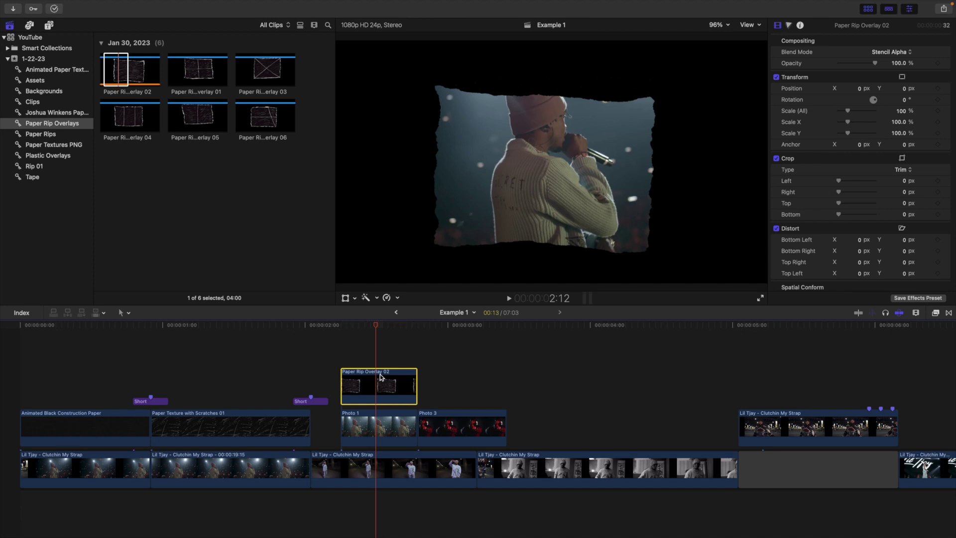
Step: Duplicate Paper Rip Overlay 02 directly above itself and set the copy's blend mode to Screen
left_click_drag(381, 375, 382, 367)
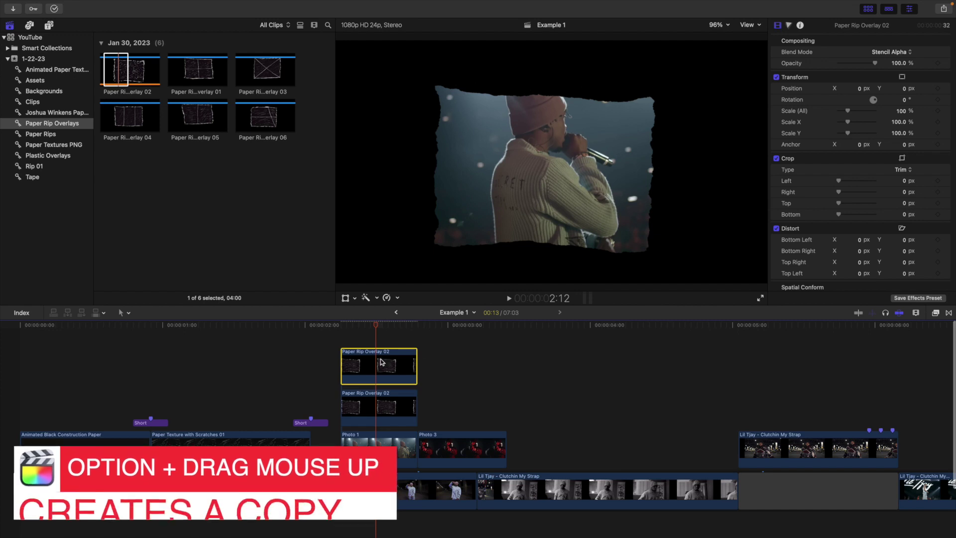
left_click(885, 52)
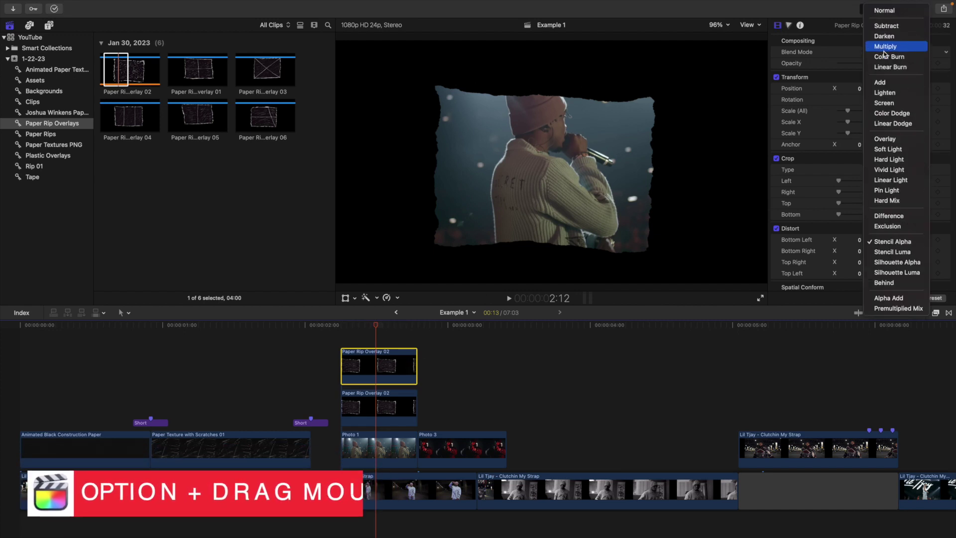
left_click(885, 103)
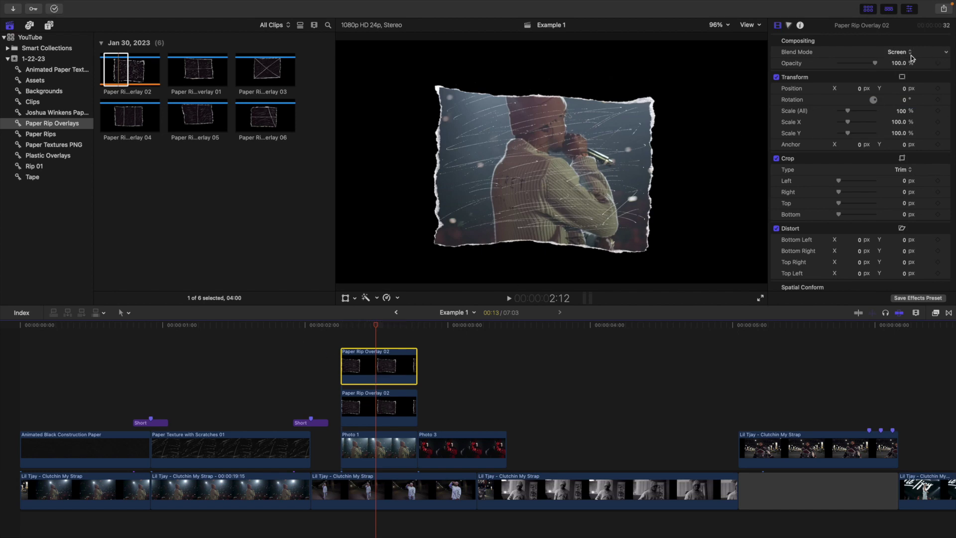
Step: Combine both Paper Rip Overlay 02 clips and Photo 1 into a compound clip named 1
left_click(390, 404)
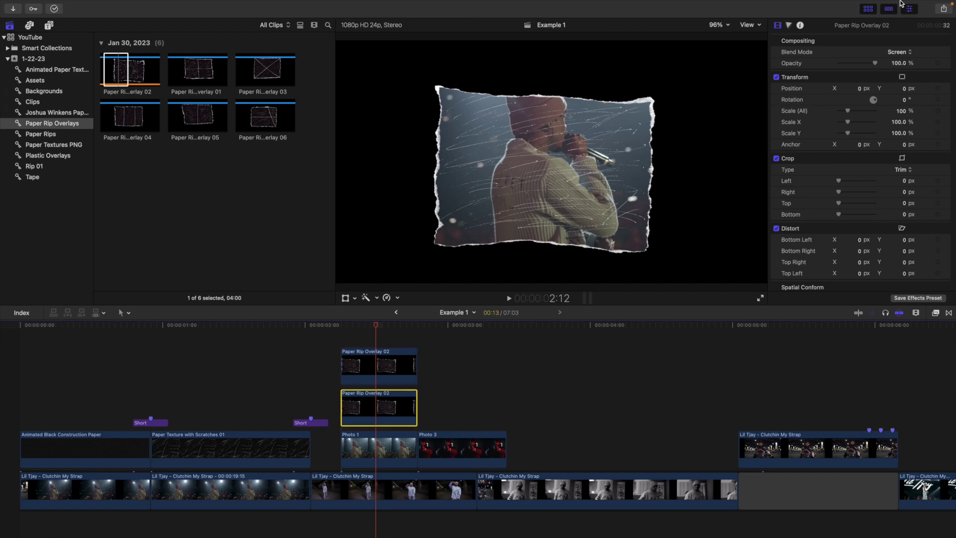
left_click(366, 346)
left_click(372, 359)
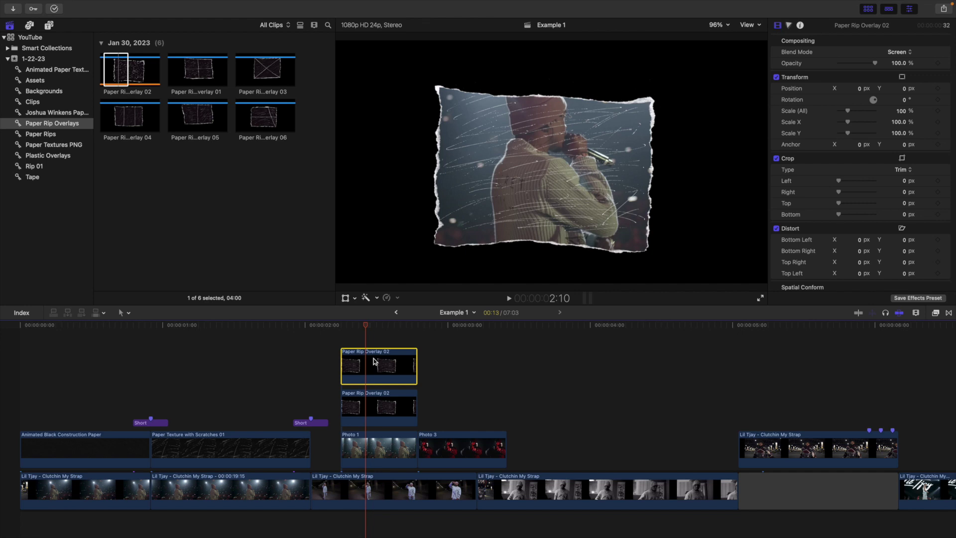
left_click(380, 399, "super")
left_click(382, 444, "super")
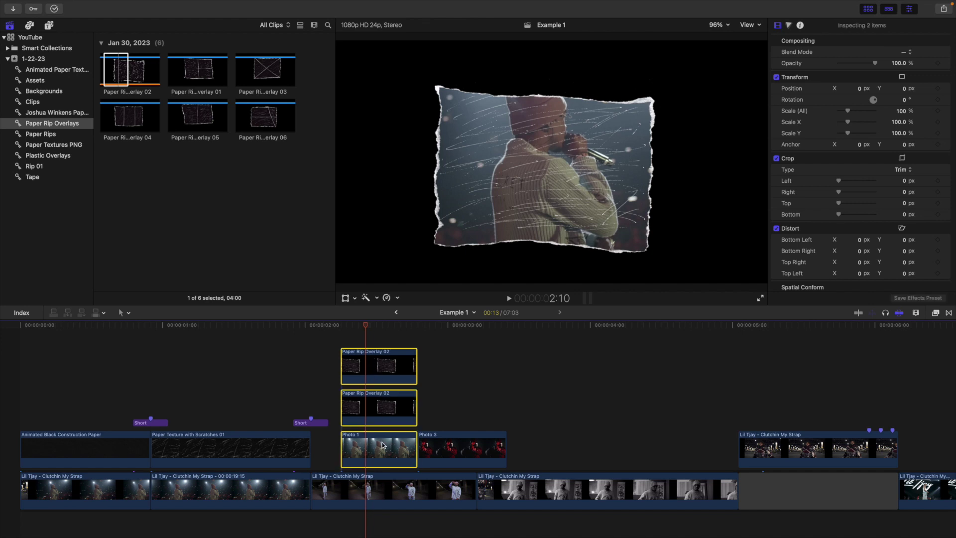
key("alt+g")
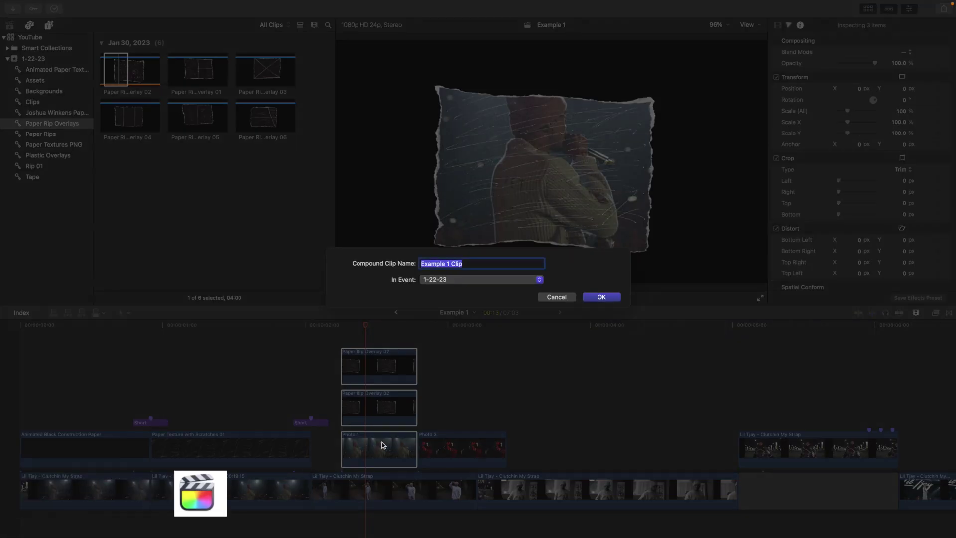
type("1")
key("Return")
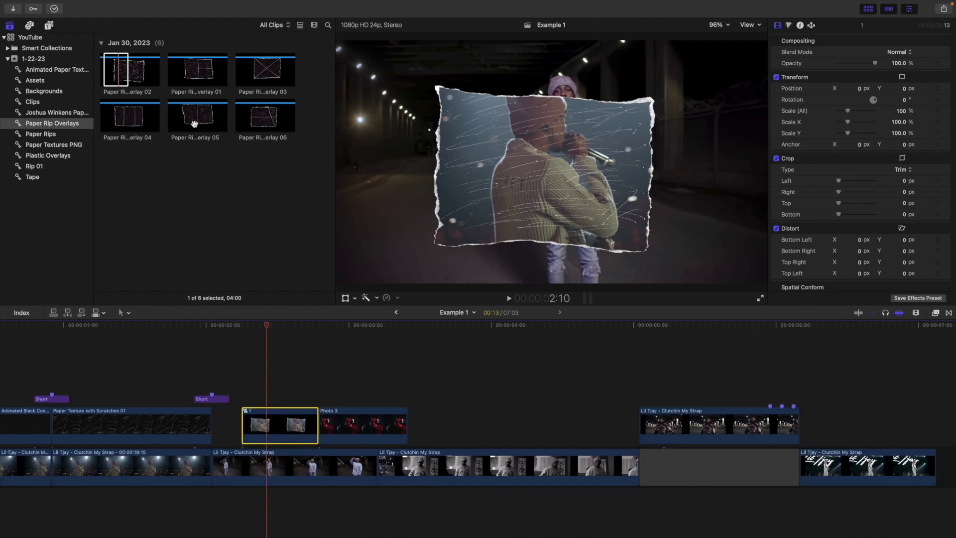
Step: Place Paper Rip Overlay 05 above Photo 3, starting with it, and trim the overlay to the photo's end at 3:10
left_click_drag(194, 124, 324, 383)
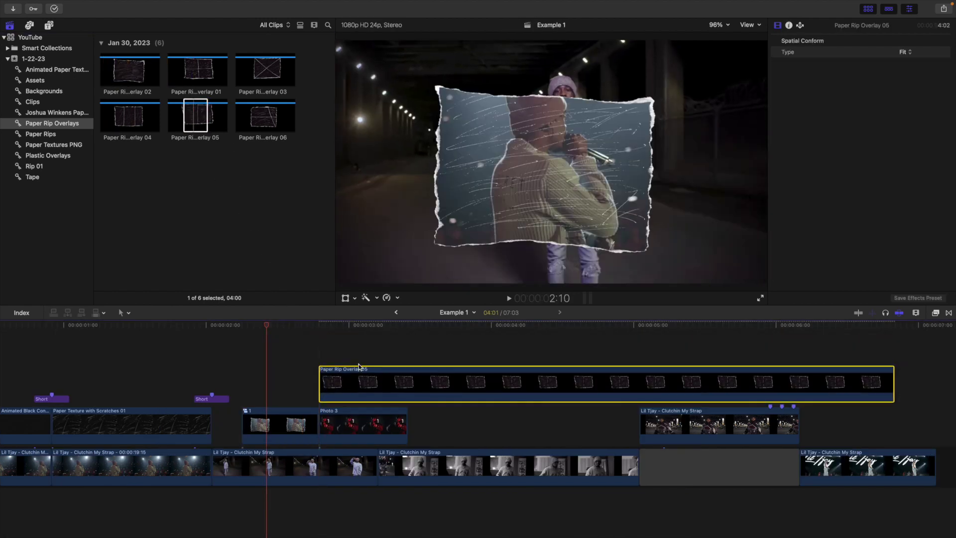
left_click(408, 381)
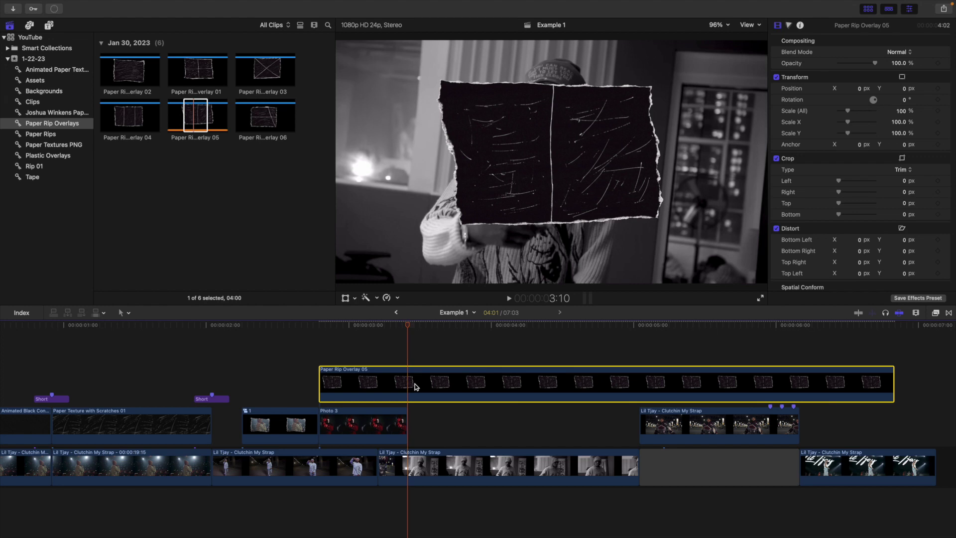
key("alt+bracketright")
Step: Set Paper Rip Overlay 05's blend mode to Stencil Alpha and duplicate the overlay directly above itself
left_click(354, 350)
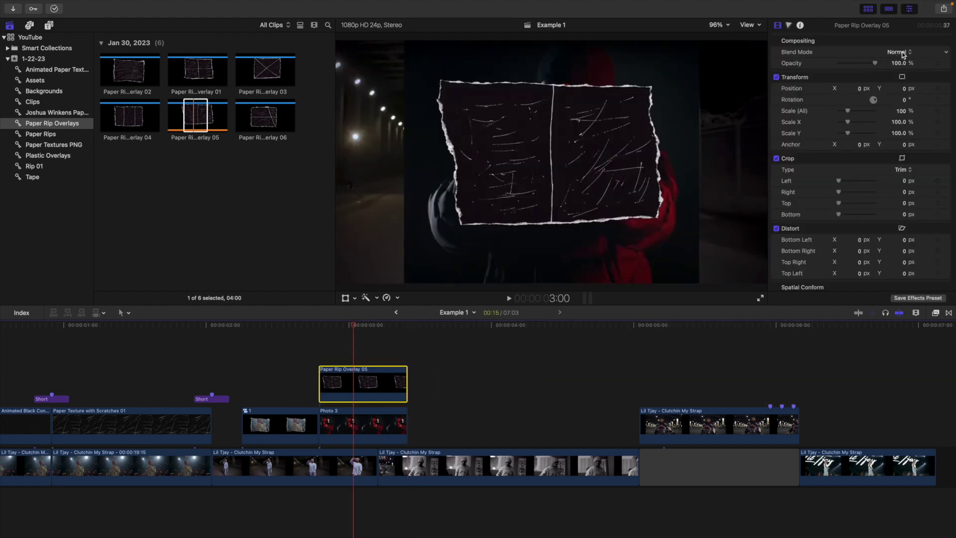
left_click(903, 53)
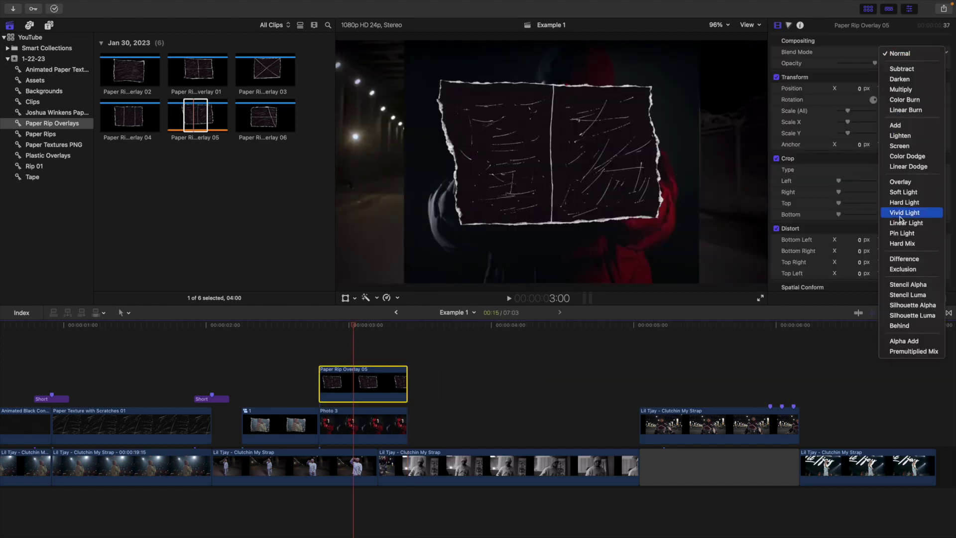
left_click(903, 285)
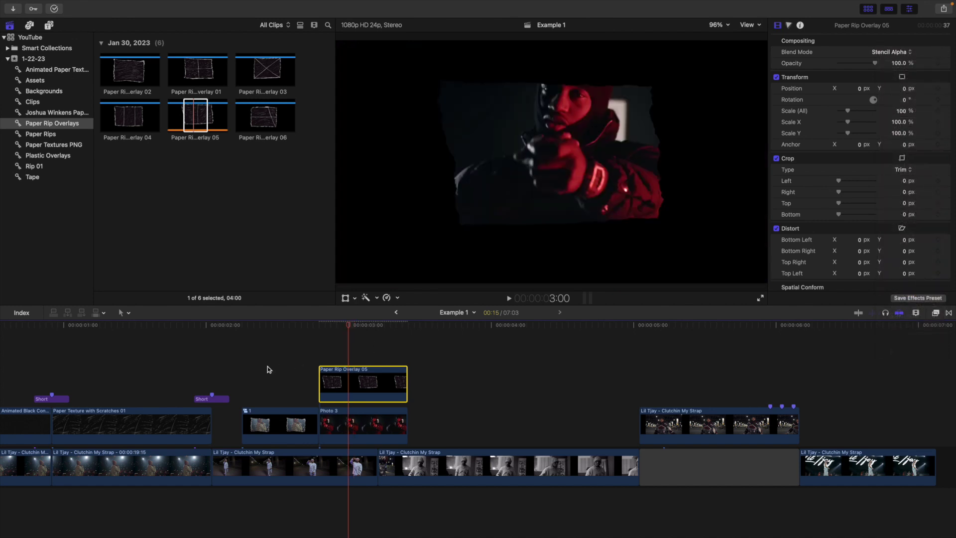
left_click_drag(371, 367, 369, 360)
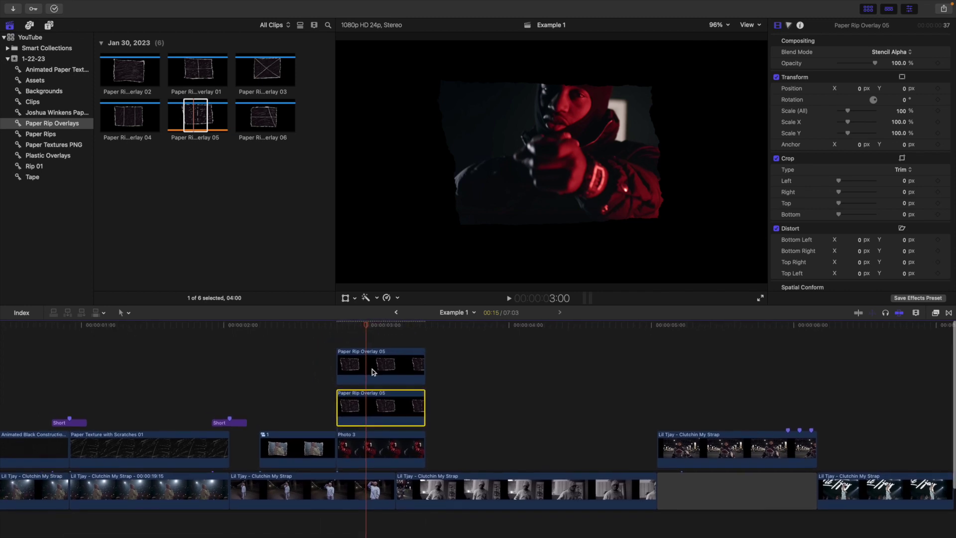
Step: Set the upper Paper Rip Overlay 05 copy's blend mode to Screen
left_click(372, 369)
left_click(887, 52)
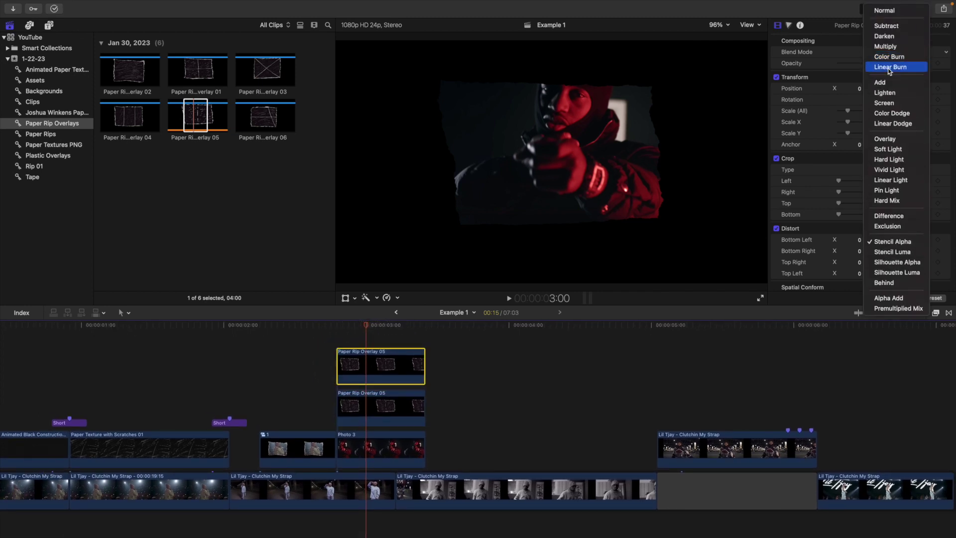
left_click(886, 99)
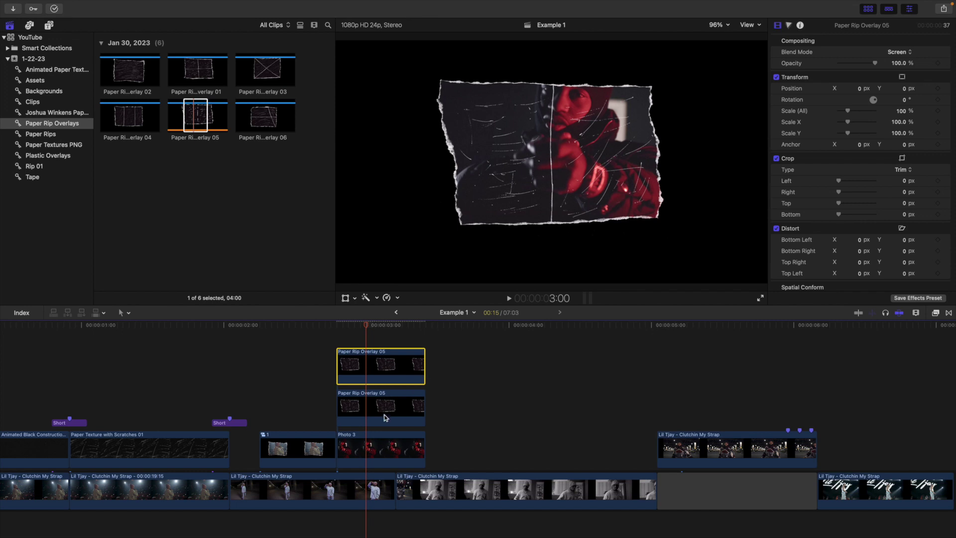
Step: Try reframing Photo 3 with a 151% scale and a negative X position offset, and undo both changes
left_click(380, 443)
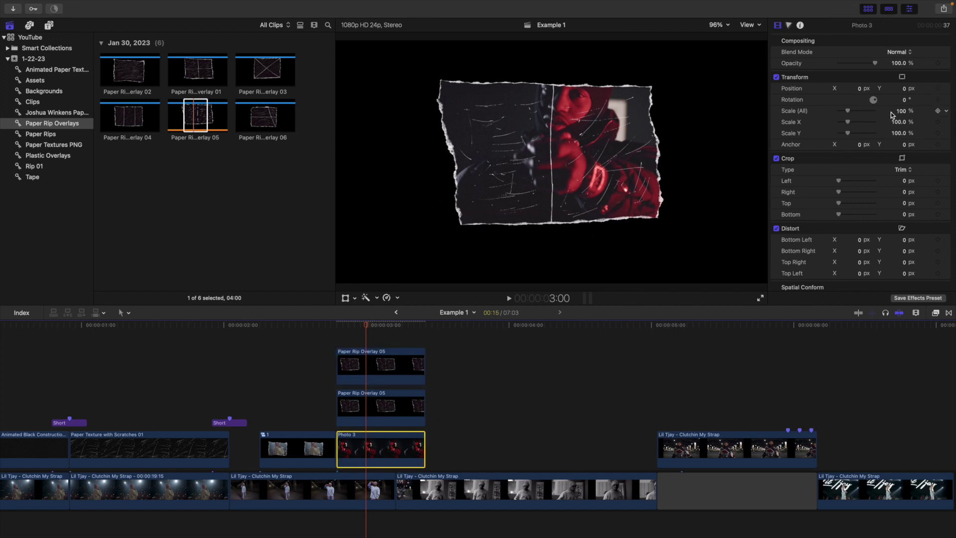
left_click_drag(902, 113, 860, 149)
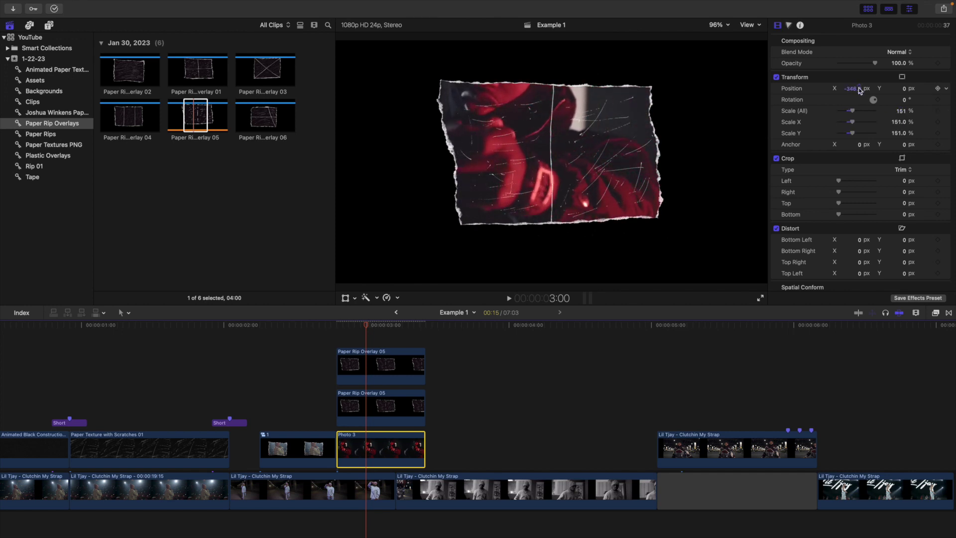
key("super+z")
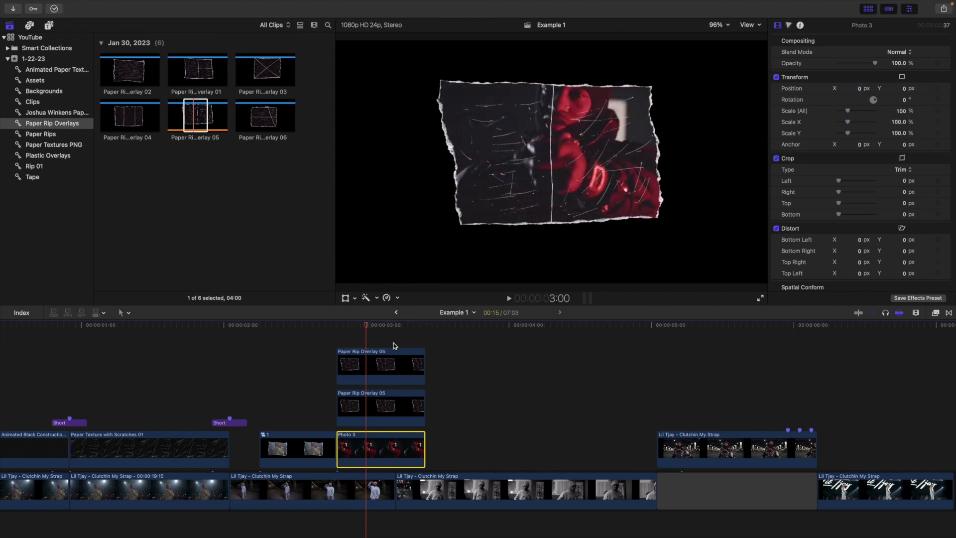
Step: Combine both Paper Rip Overlay 05 clips and Photo 3 into a compound clip named 2 in the 1-22-23 event
left_click(377, 394)
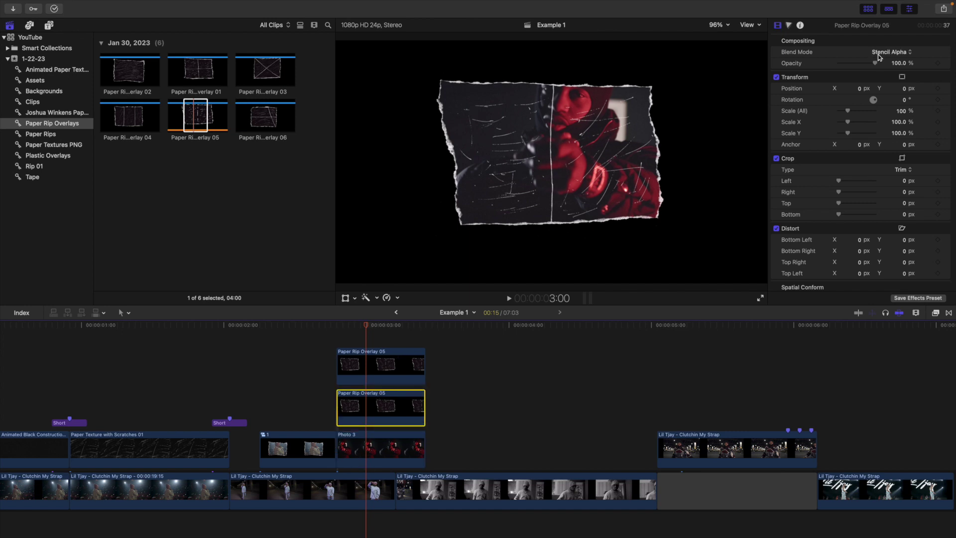
left_click(377, 344)
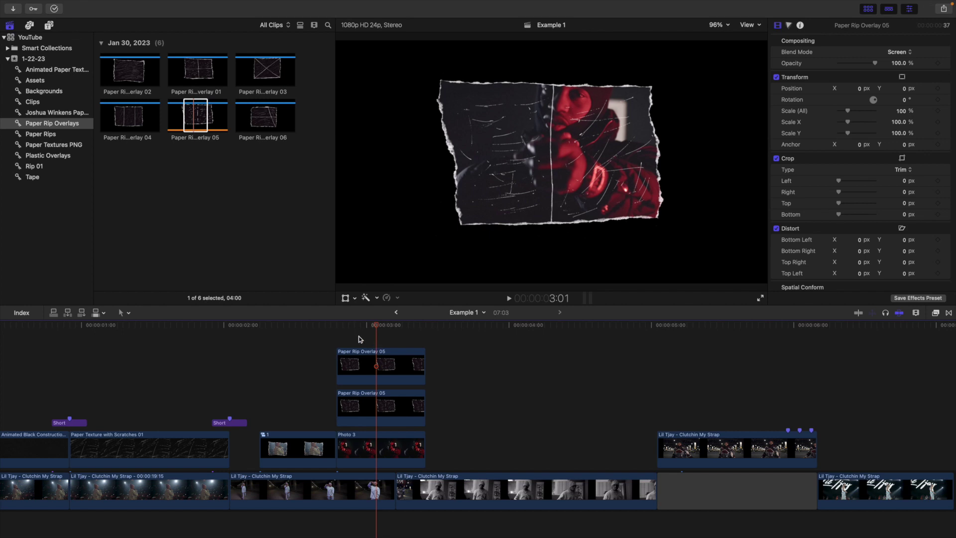
left_click_drag(359, 338, 399, 448)
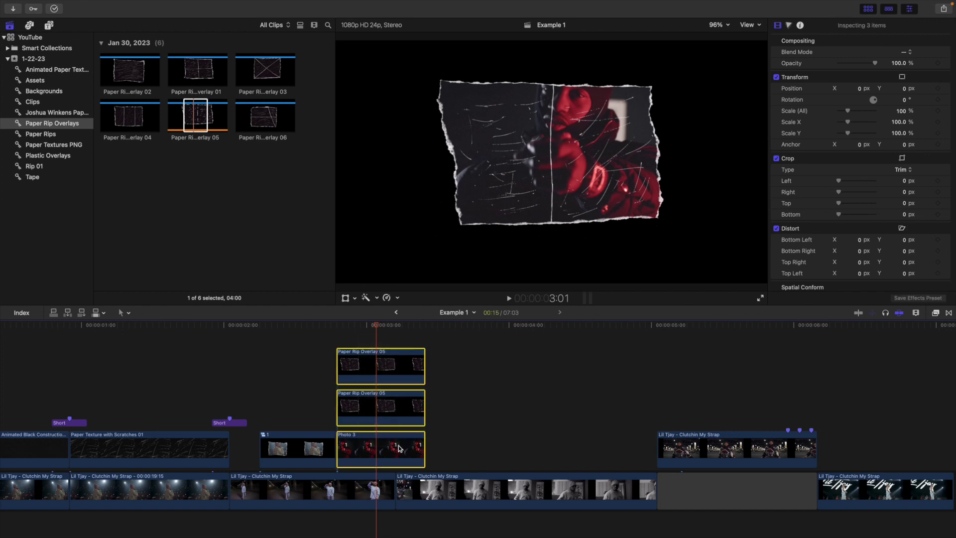
key("alt+g")
type("2")
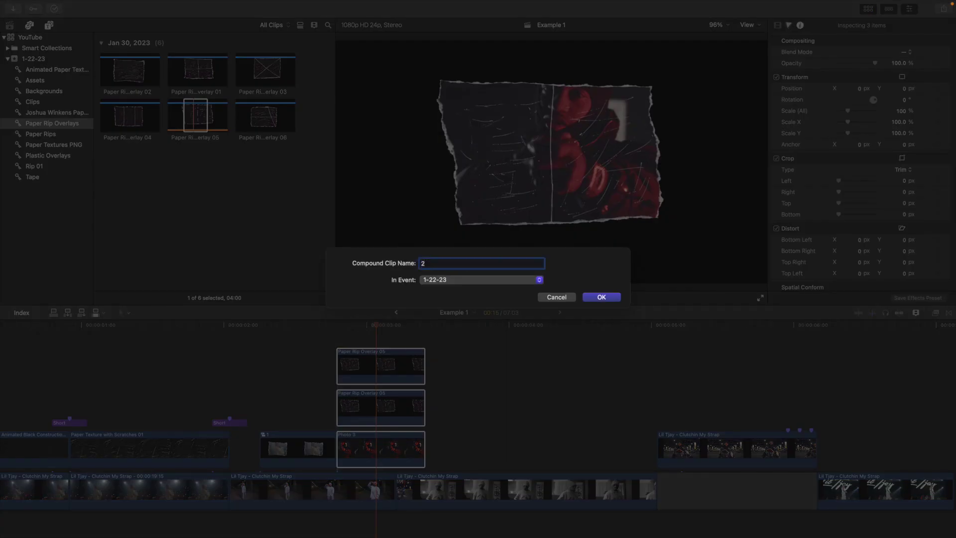
key("Return")
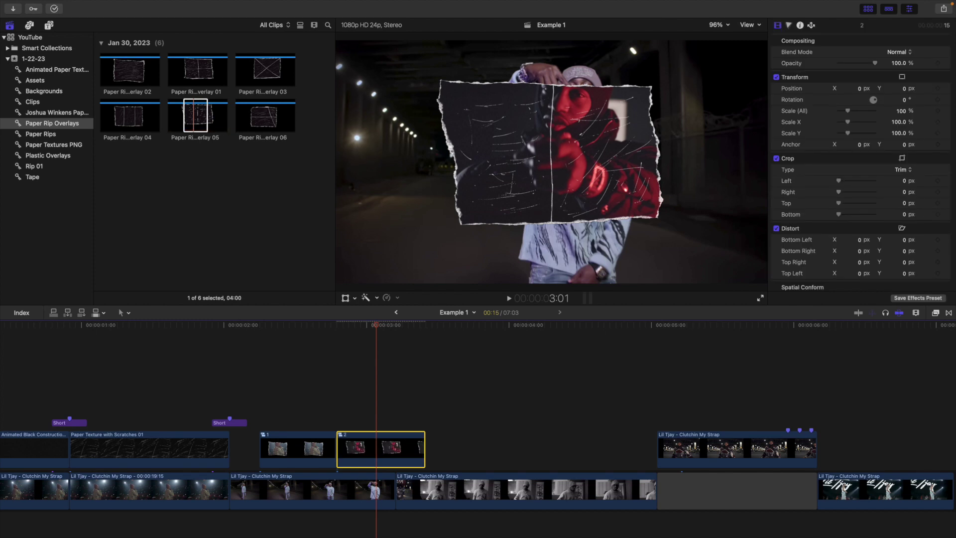
Step: Move compound clip 1 above Paper Texture with Scratches 01 so that it starts at 1:02
scroll(387, 430, "left", 3)
left_click_drag(386, 429, 224, 383)
left_click(174, 358)
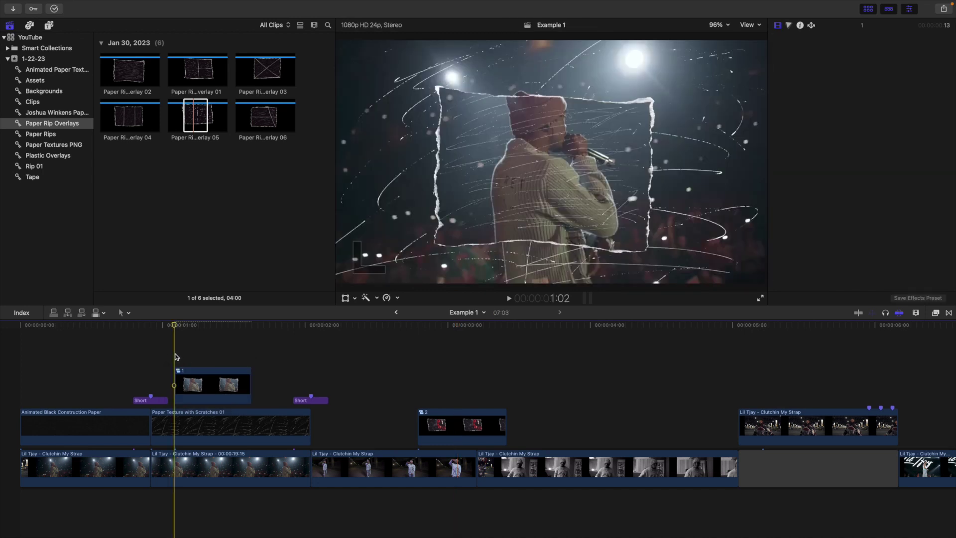
Step: Place compound clip 2 above compound clip 1, starting five frames after it at 1:07
key("Right")
key("Right")
key("Right")
key("Right")
key("Right")
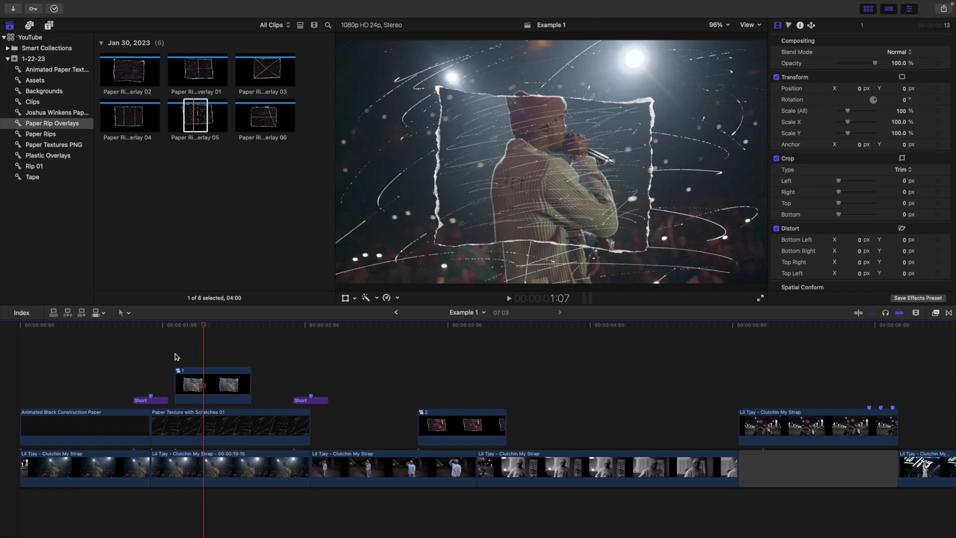
left_click_drag(438, 424, 227, 356)
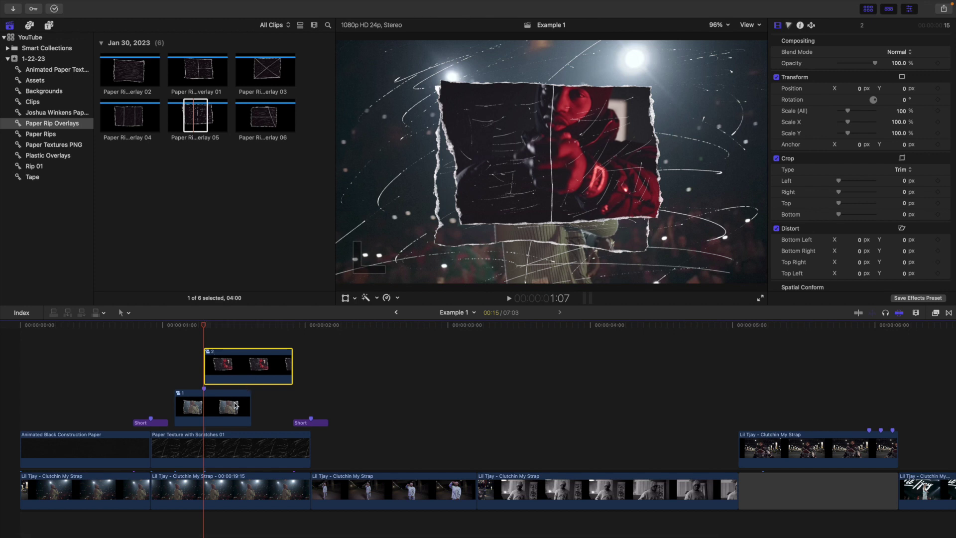
Step: Inside compound clip 1, set the duration of both Paper Rip Overlay 02 clips and Photo 1 to 10:00
double_click(234, 405)
left_click(232, 357)
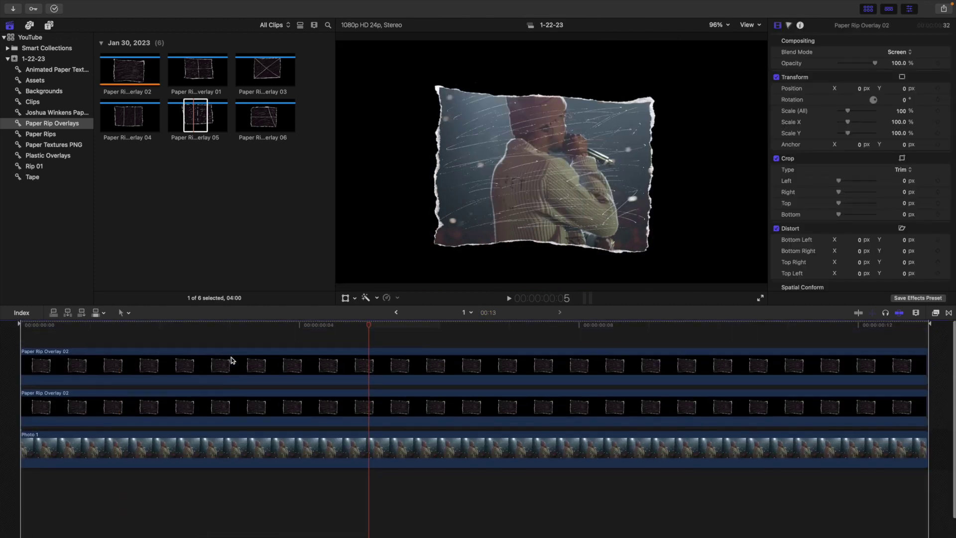
left_click_drag(224, 347, 274, 449)
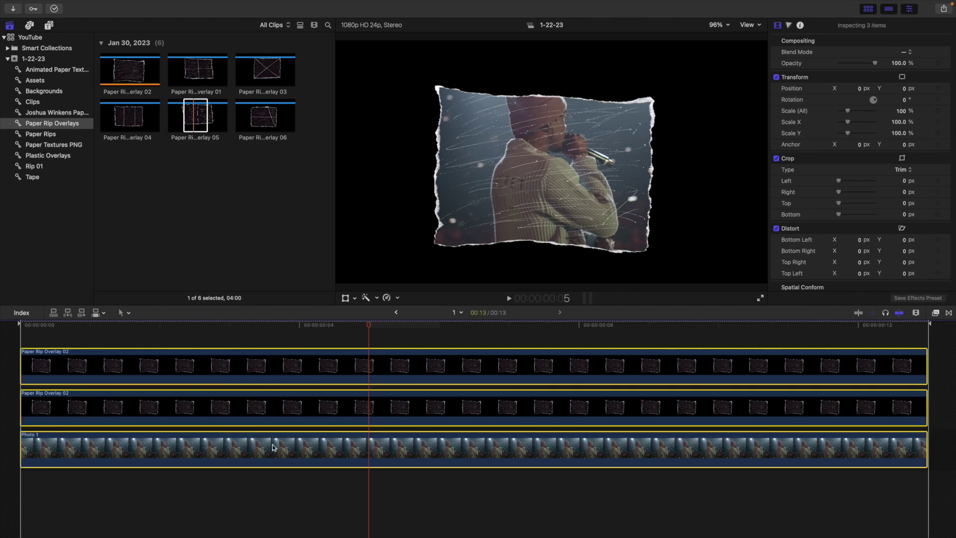
key("ctrl+d")
type("1000")
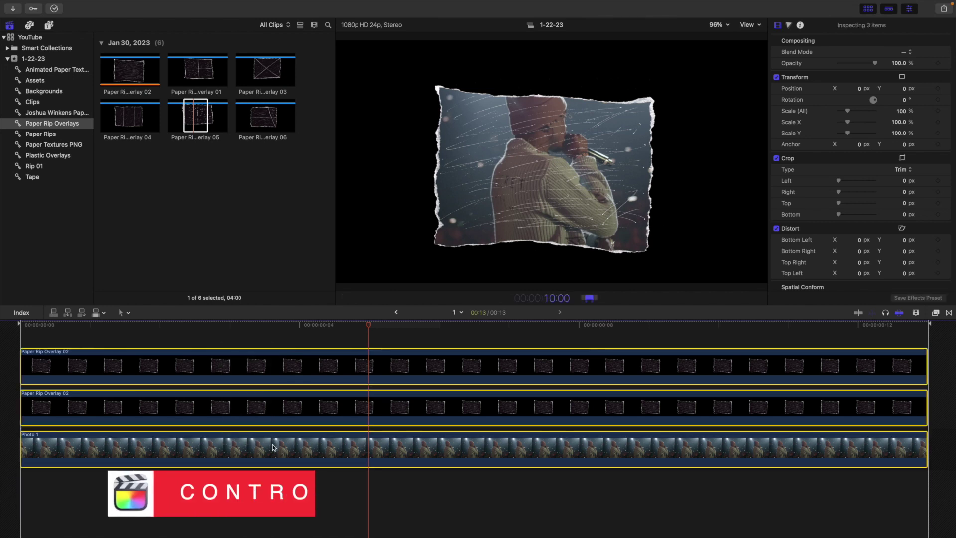
key("BackSpace")
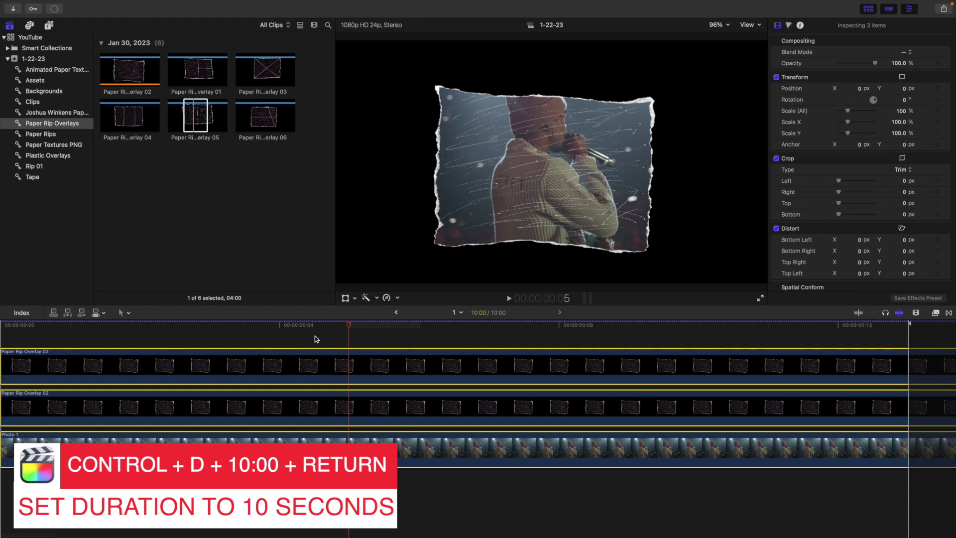
Step: Return to the Example 1 timeline and extend compound clip 1 to end together with compound clip 2 at 1:22
left_click(396, 312)
scroll(269, 355, "up", 3)
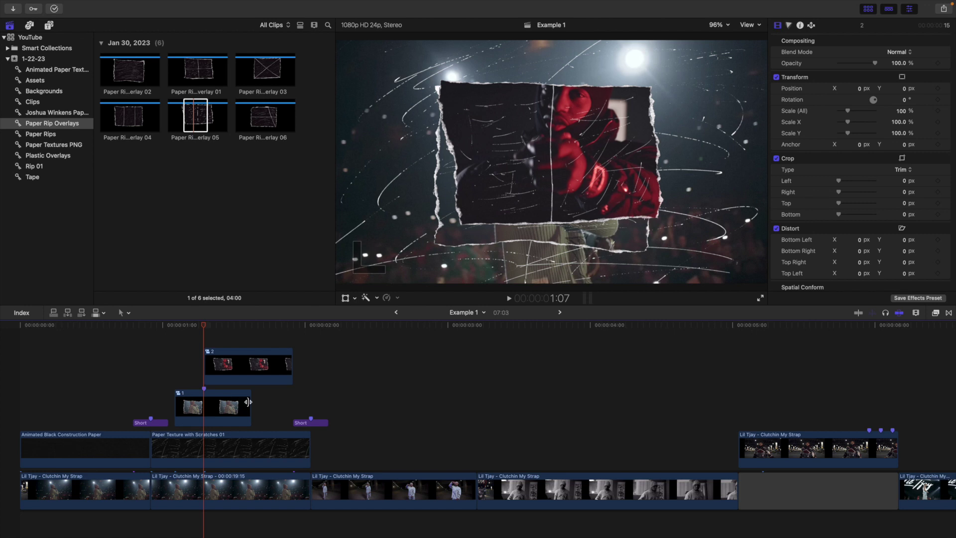
left_click_drag(249, 402, 283, 399)
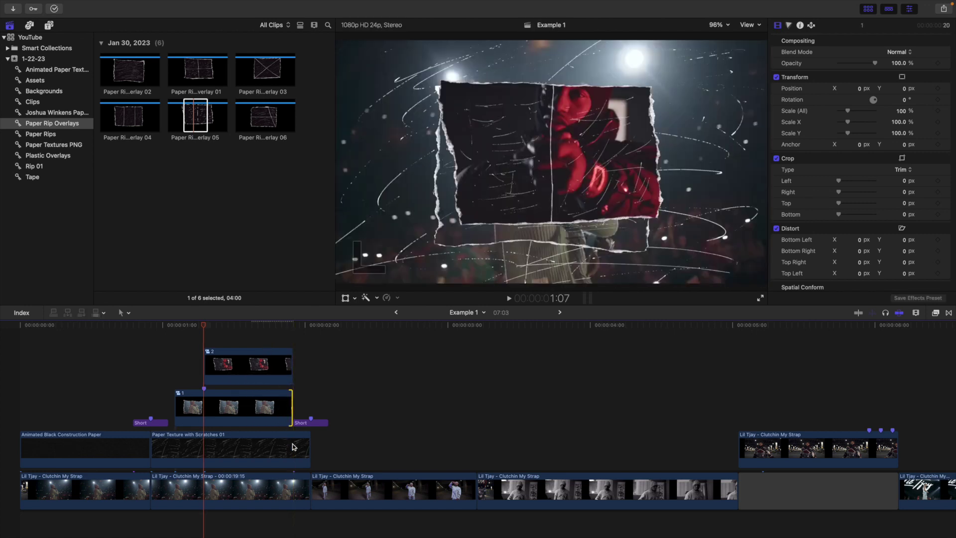
Step: Move the second Short camera flash above compound clip 2, centred on the compound clips' end at 1:22
left_click(299, 385)
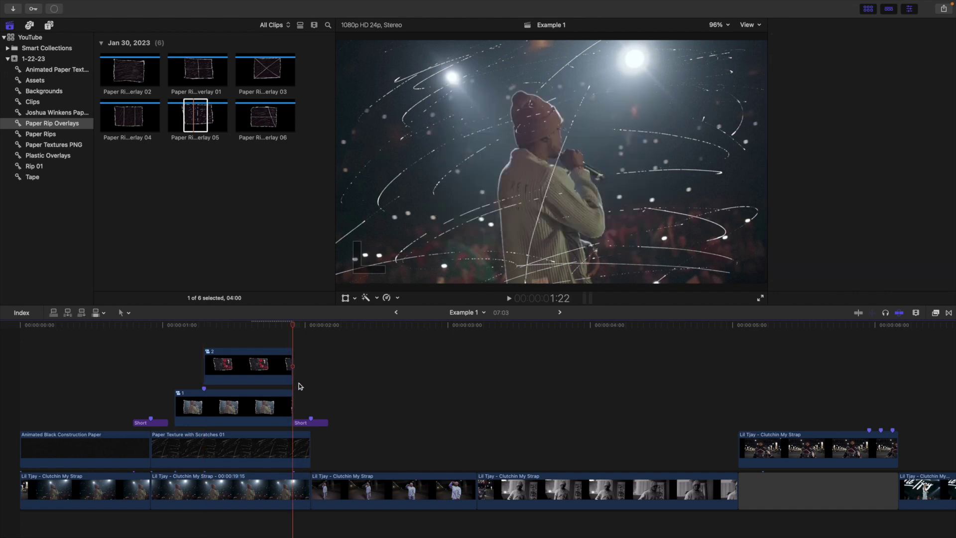
left_click_drag(320, 423, 291, 347)
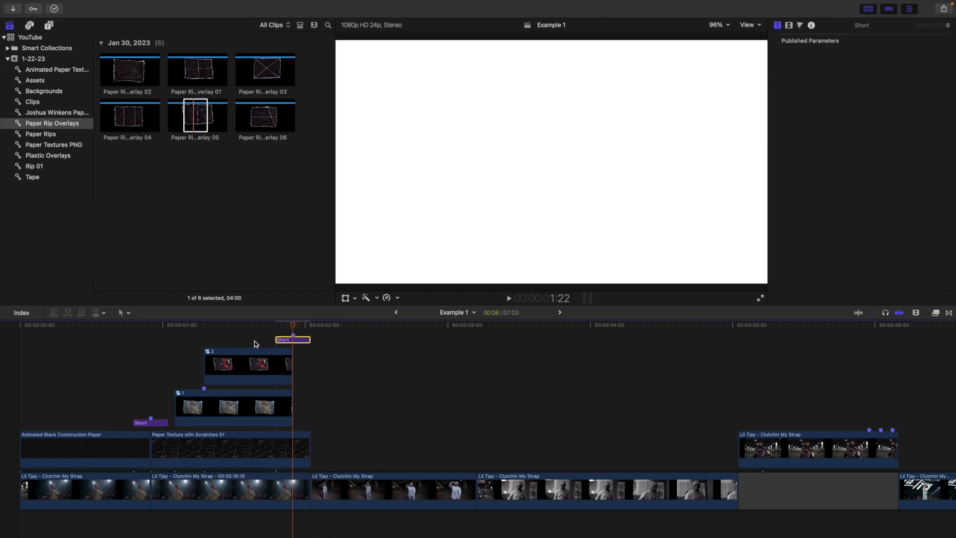
left_click(264, 348)
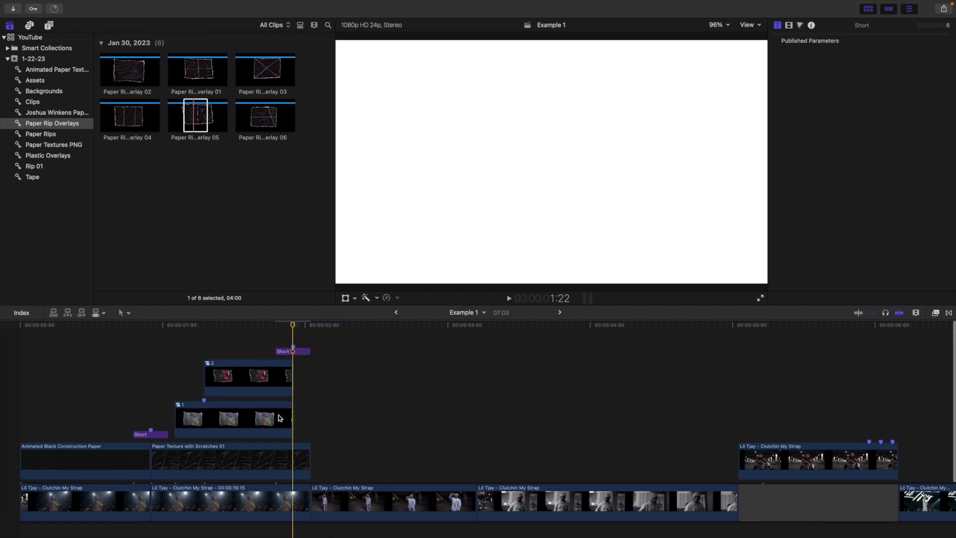
Step: Trim Paper Texture with Scratches 01 and the freeze frame beneath it to end with the compound clips at 1:22
left_click(250, 348)
left_click_drag(291, 414, 293, 414)
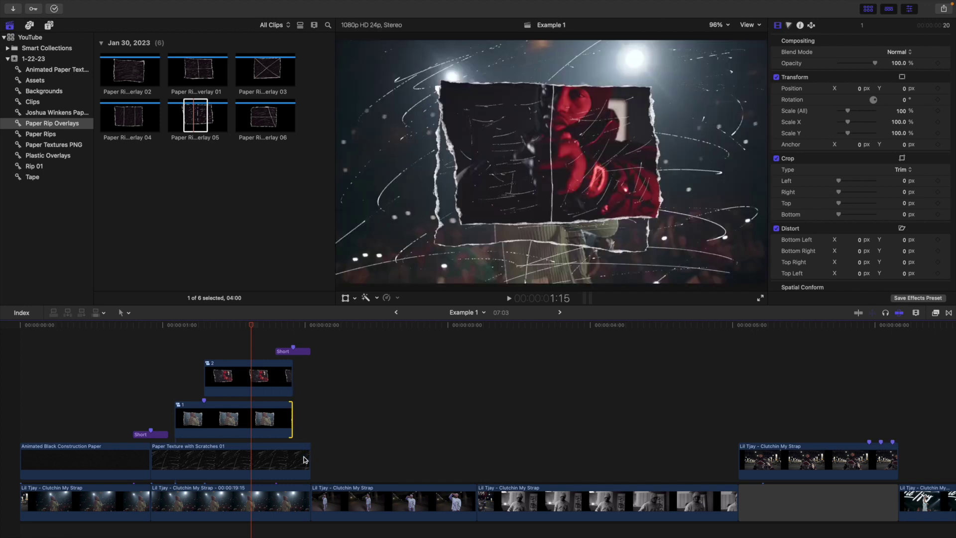
left_click_drag(309, 456, 293, 456)
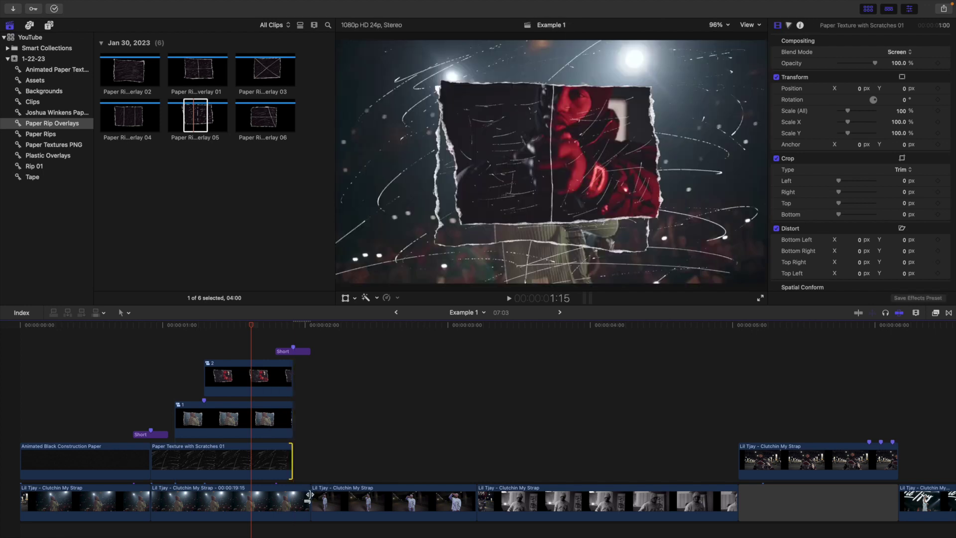
left_click_drag(308, 495, 289, 495)
left_click(284, 351)
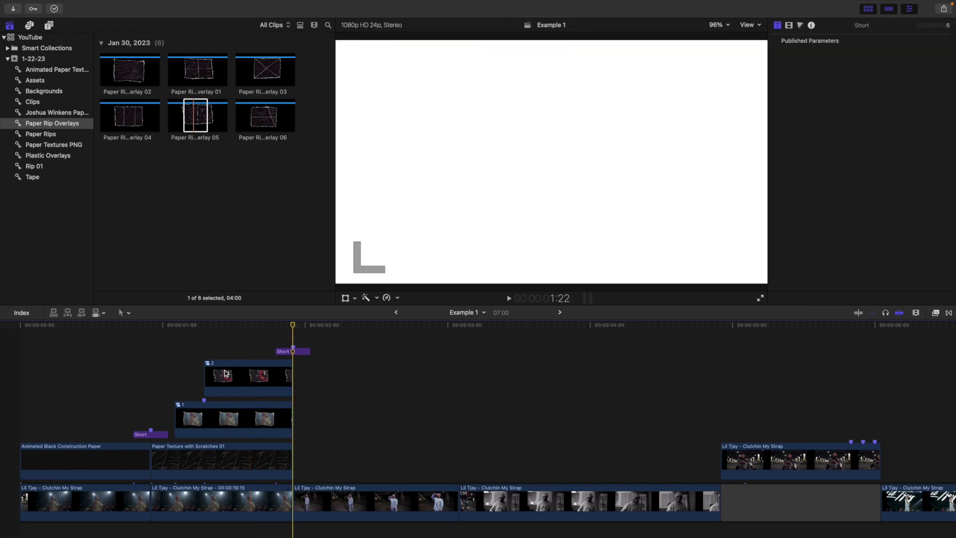
Step: Play the edit from the beginning to review the paper rip collage and flashes, and return to the overlapping compound clips
key("super+equal")
scroll(349, 363, "left", 10)
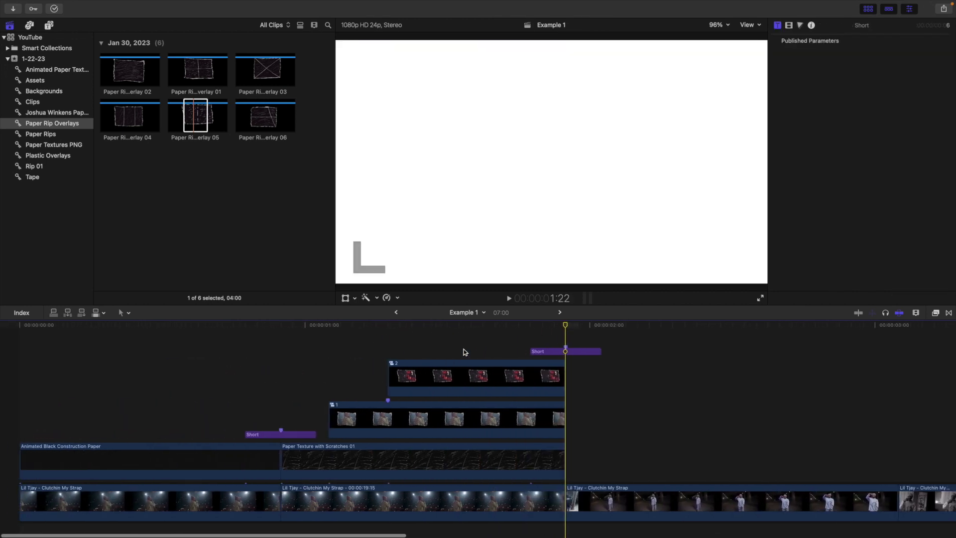
left_click(463, 377)
key("Home")
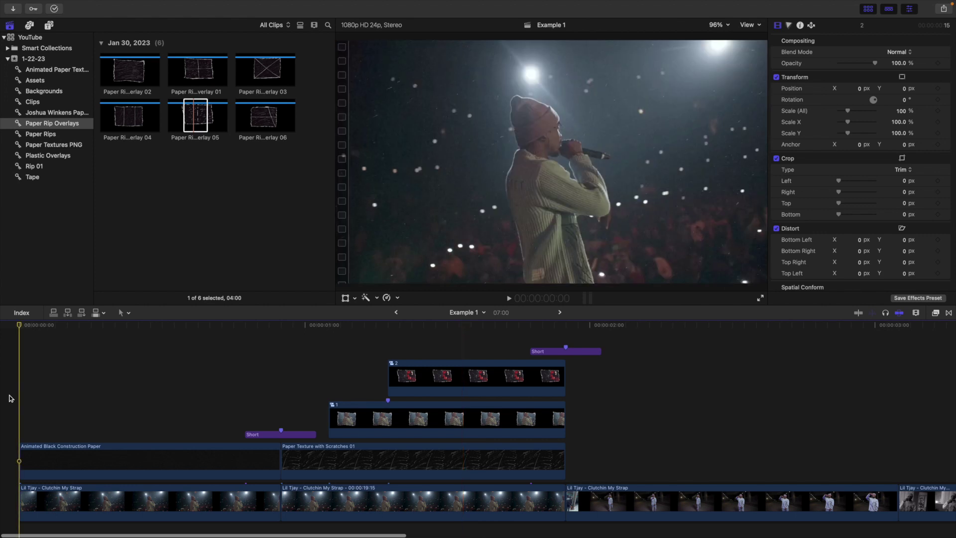
key("space")
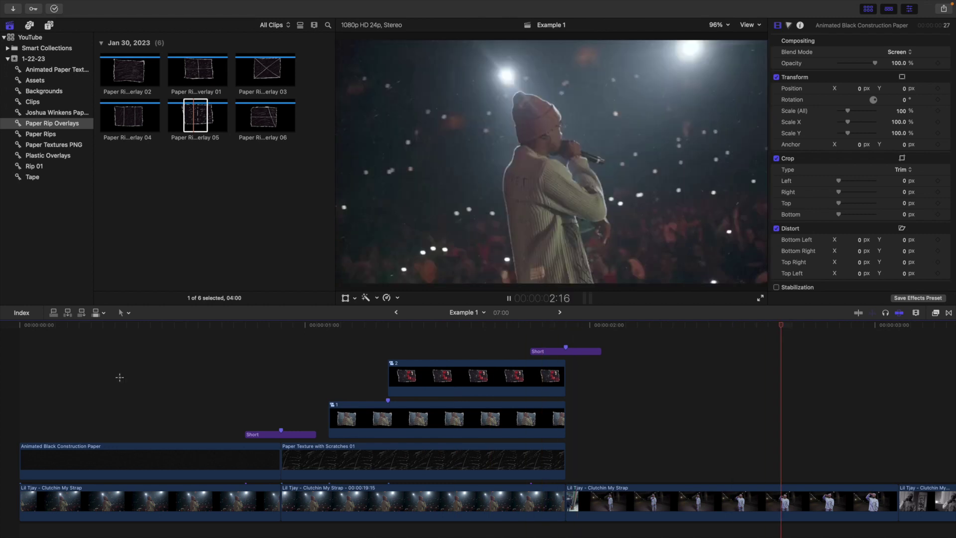
key("space")
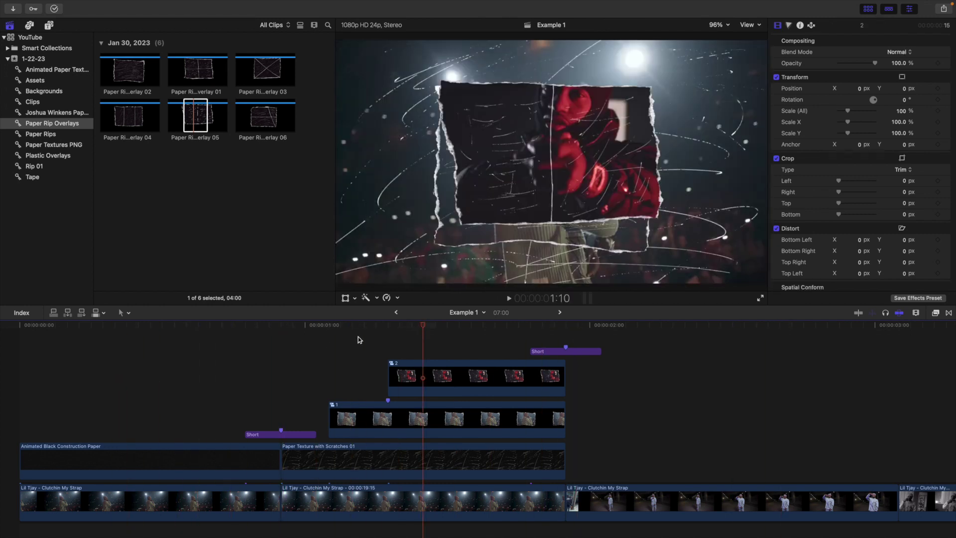
mouse_move(424, 329)
left_mouse_down()
mouse_move(285, 335)
mouse_move(414, 337)
left_mouse_up()
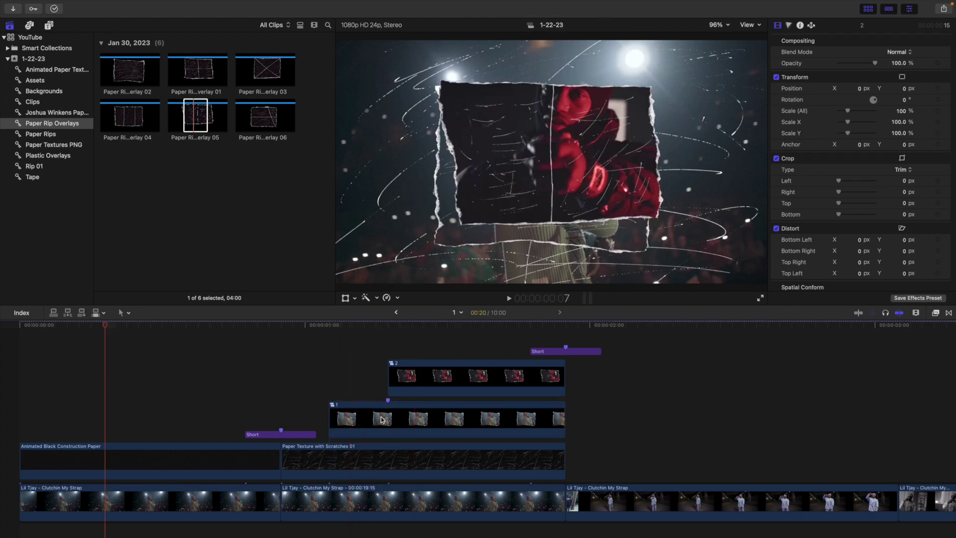
Step: Inside compound clip 1, replace Photo 1 with Photo 3 from the 1-22-23 event, using Replace from Start
double_click(382, 420)
left_click(44, 60)
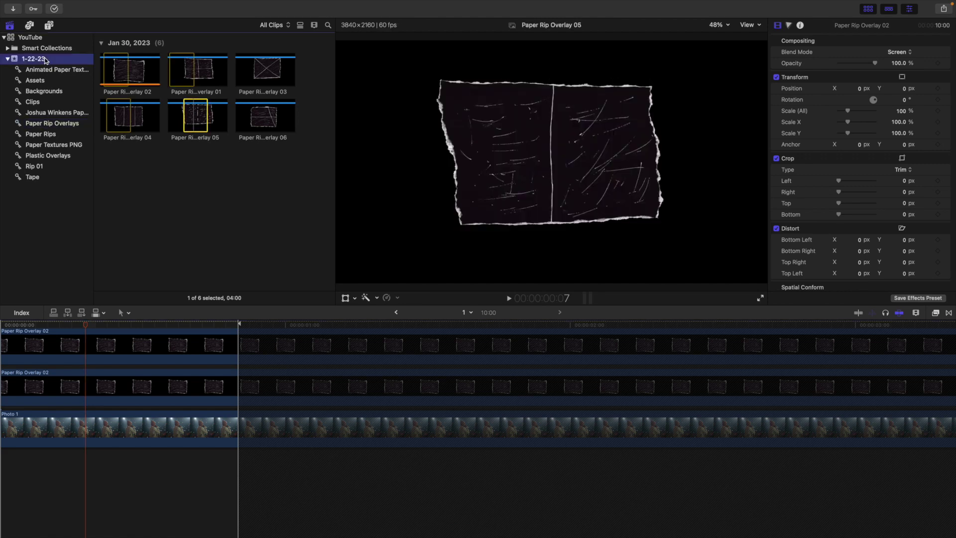
scroll(161, 329, "up", 1)
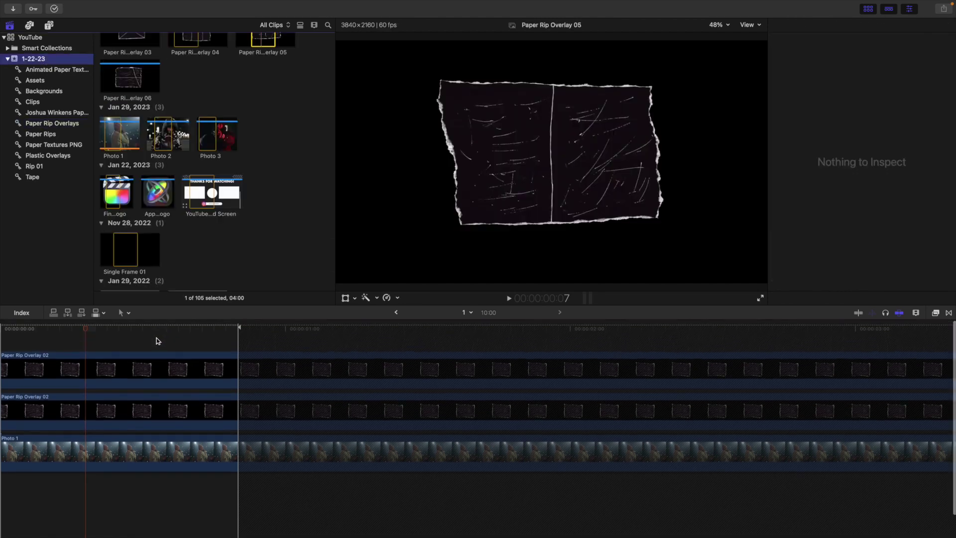
left_click(153, 337)
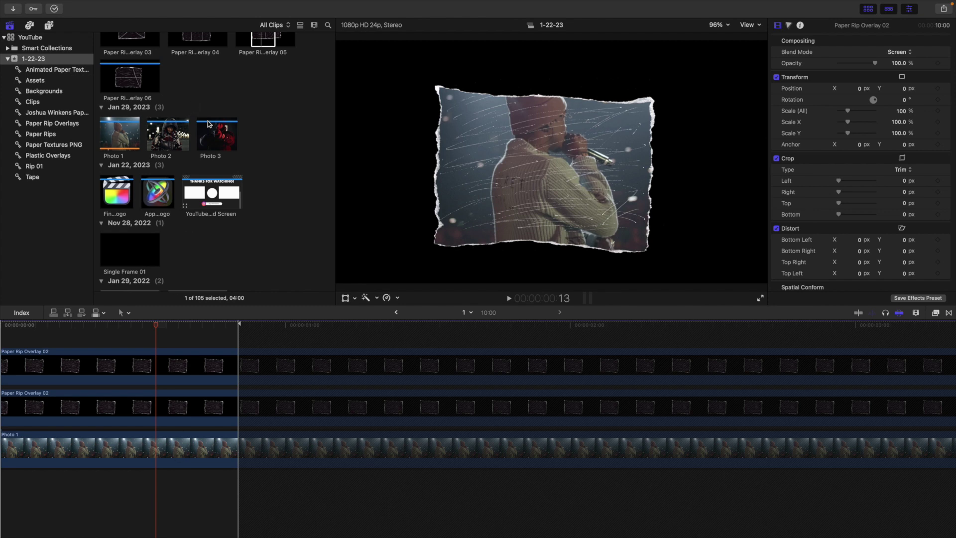
left_click(214, 130)
left_click_drag(207, 129, 151, 447)
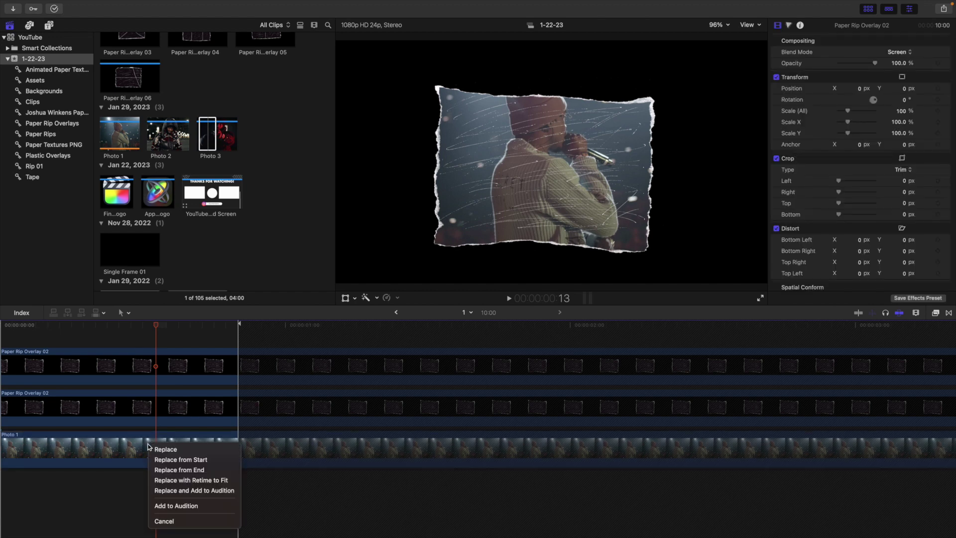
left_click(169, 462)
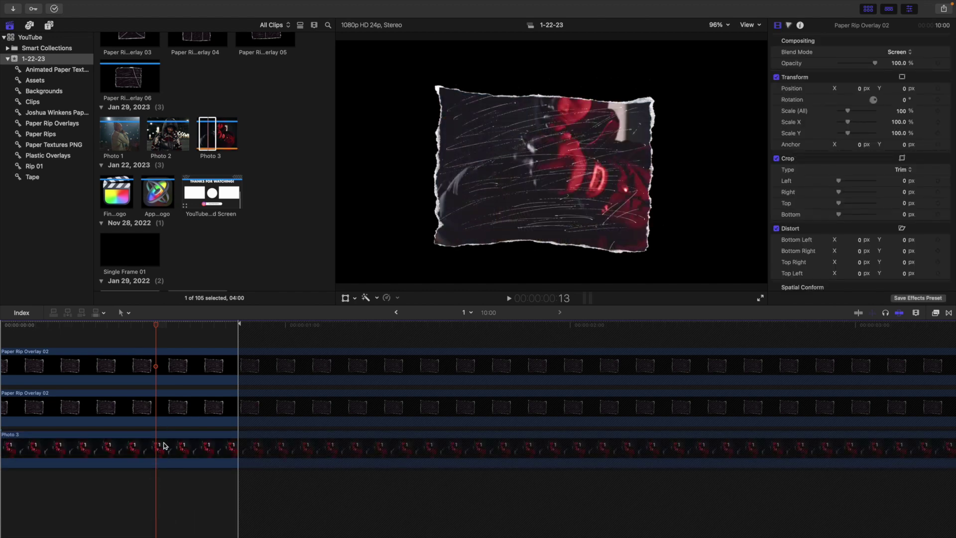
Step: Set Photo 3's vertical position to -140.8 px inside compound clip 1 and return to the Example 1 project
left_click(164, 446)
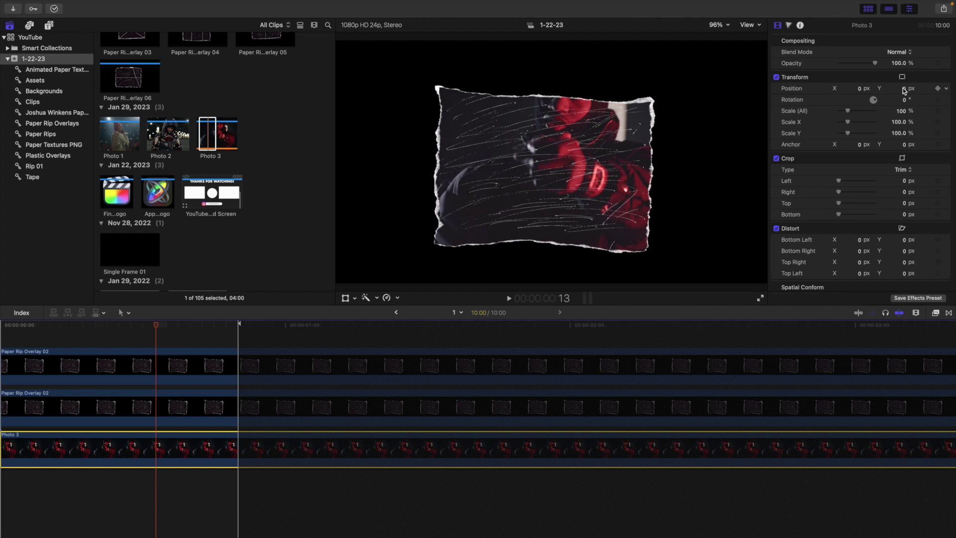
left_click_drag(905, 91, 615, 161)
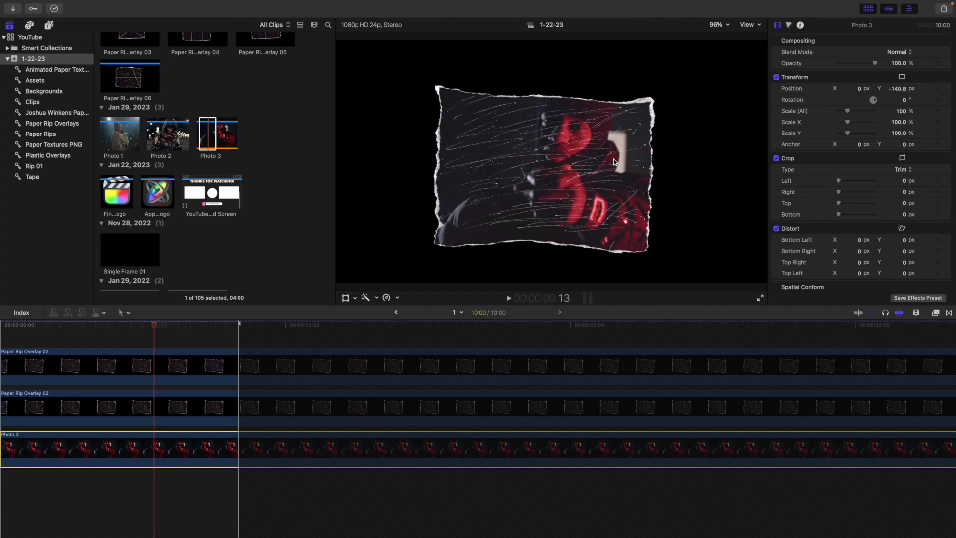
left_click(396, 312)
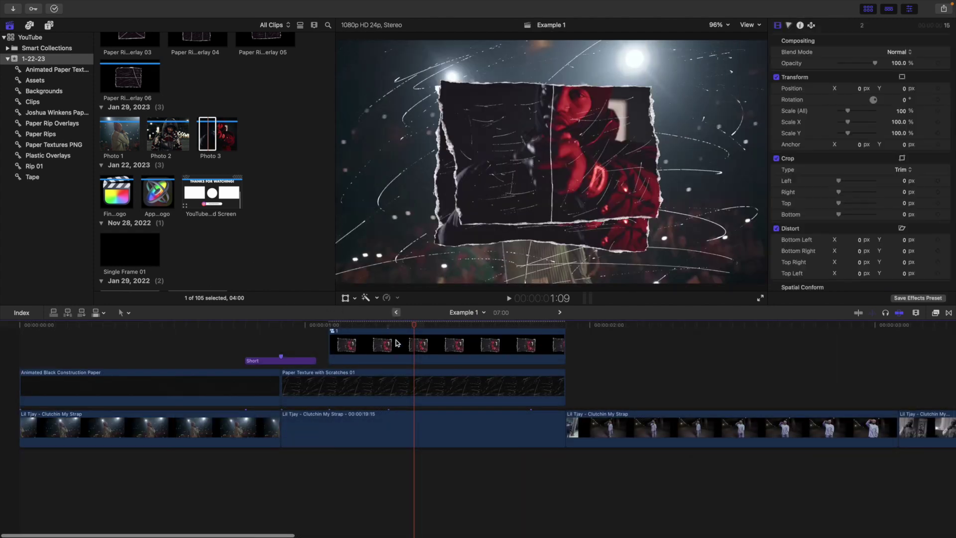
Step: Inside compound clip 1, replace Photo 3 with Photo 2 using Replace from Start, and return to the Example 1 project
double_click(374, 418)
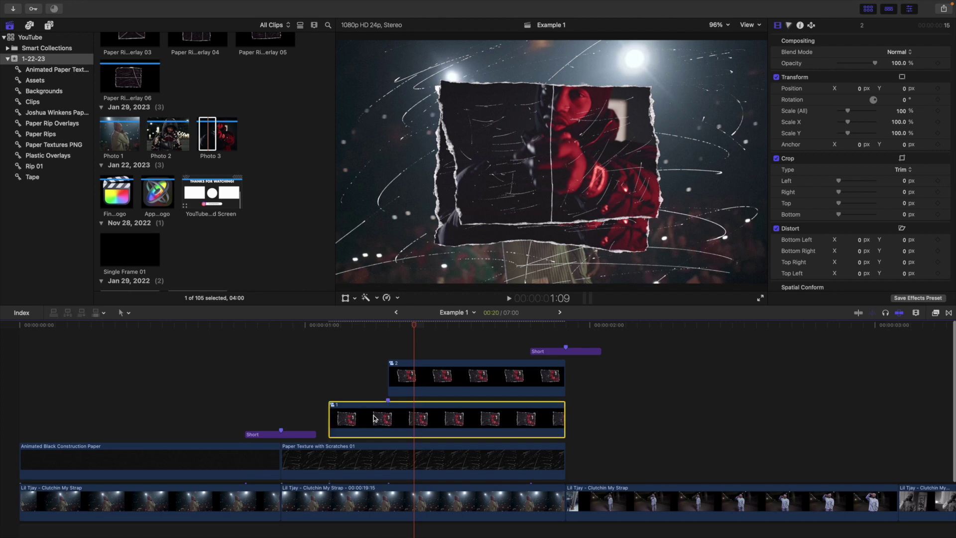
left_click(159, 136)
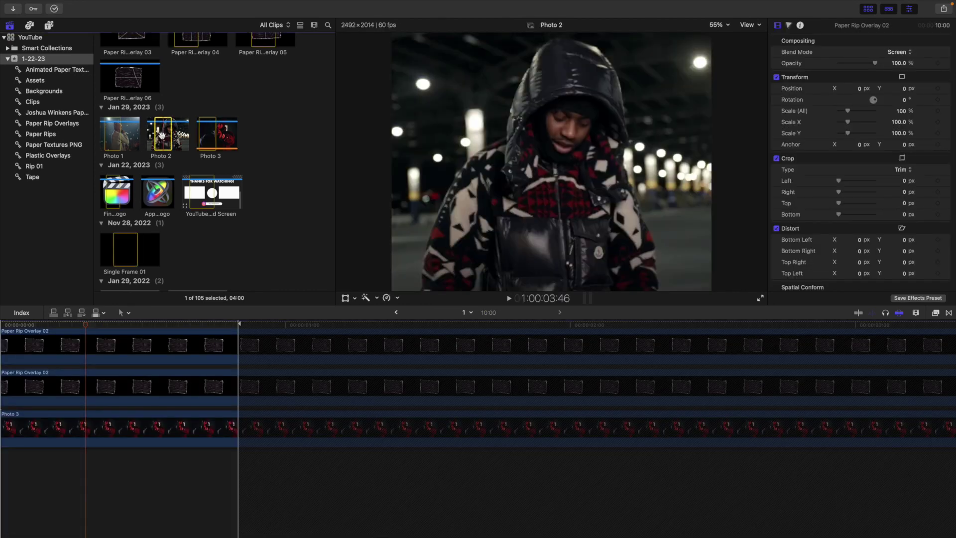
left_click_drag(160, 135, 115, 426)
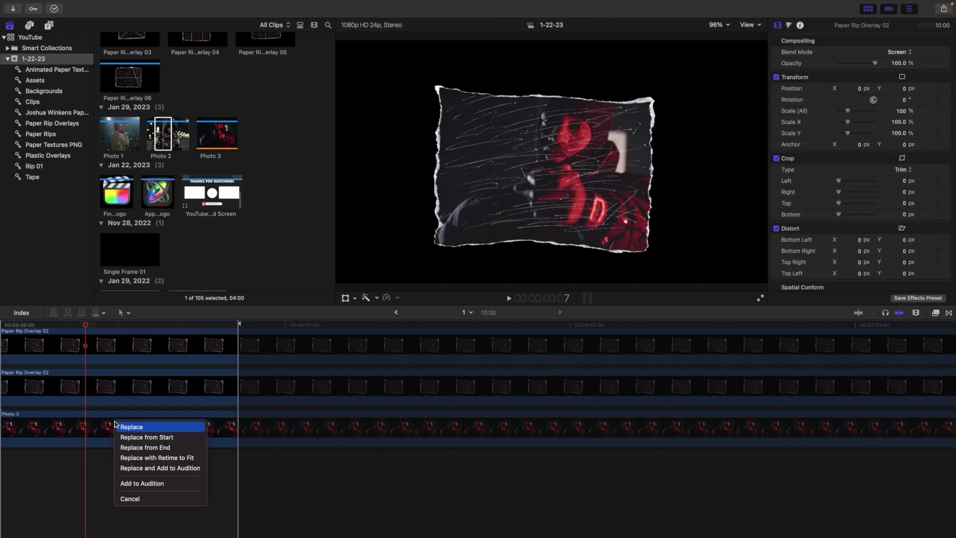
left_click(135, 438)
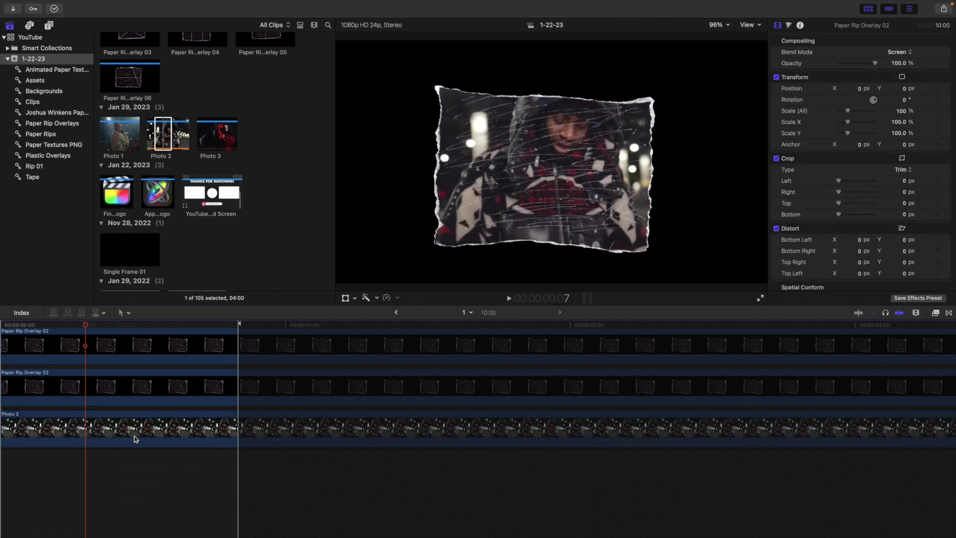
left_click(396, 312)
scroll(388, 364, "up", 2)
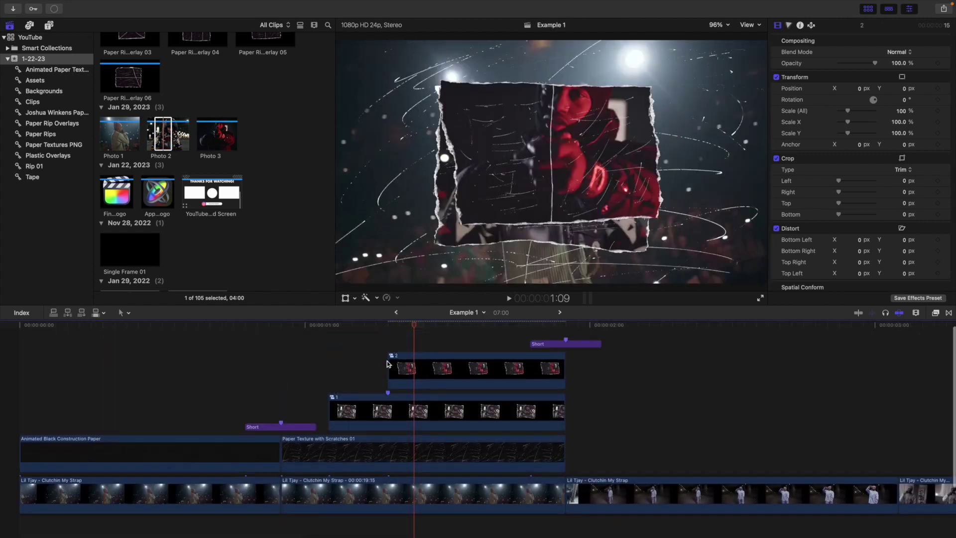
Step: Scale compound clip 1 to 117% and set its position to X -284.8 px, Y 118.0 px
scroll(388, 364, "up", 1)
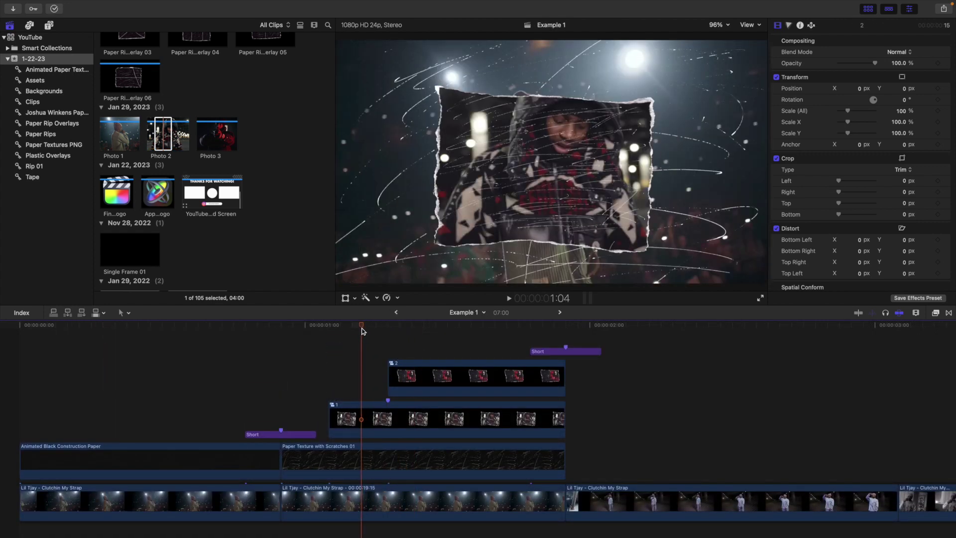
left_click(369, 417)
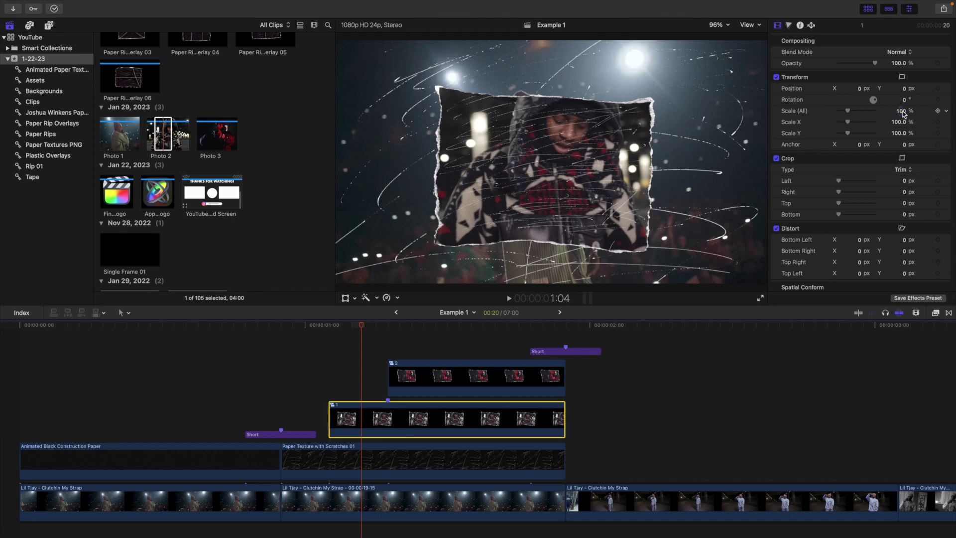
left_click_drag(902, 110, 424, 326)
Step: Scale compound clip 2 to 129% and set its position to X 282.0 px, Y -132.1 px
left_click(437, 339)
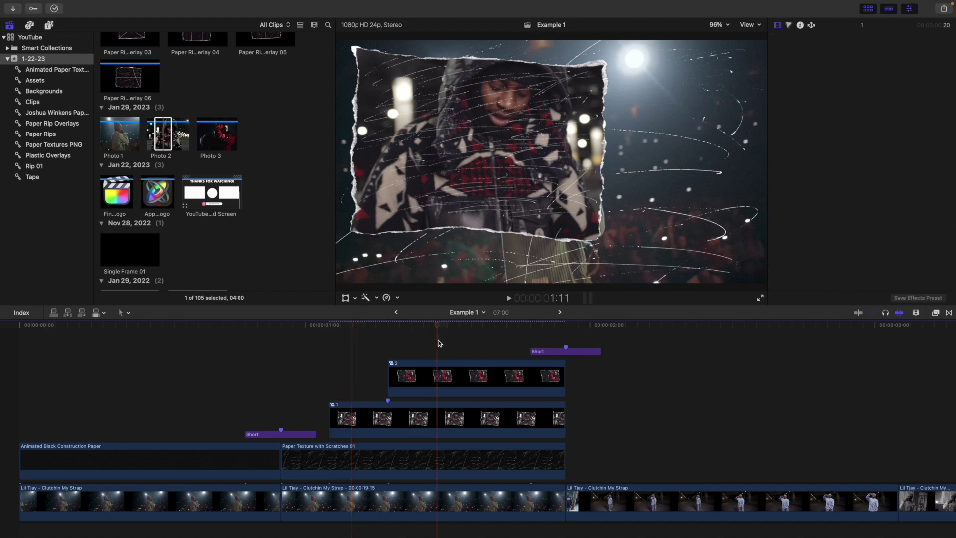
left_click(440, 377)
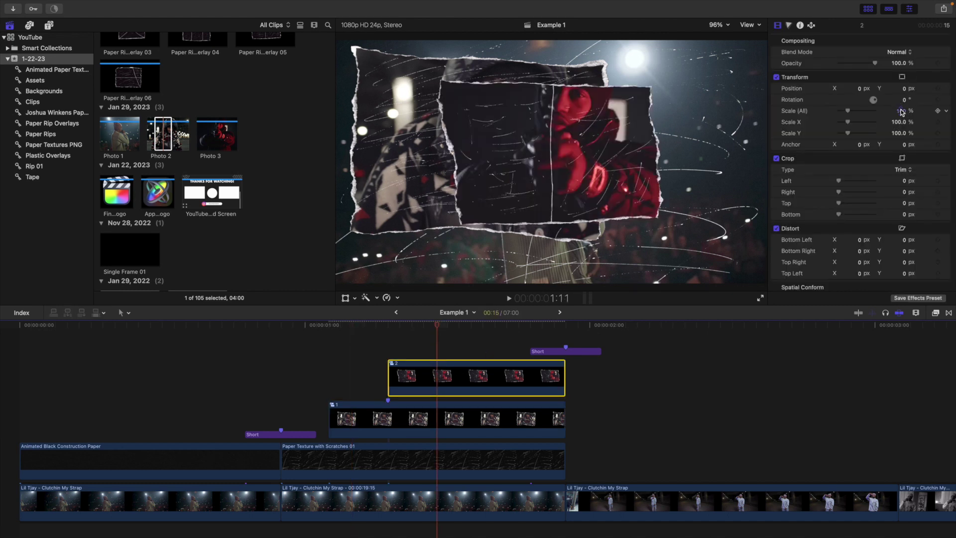
mouse_move(903, 112)
left_mouse_down()
mouse_move(900, 91)
mouse_move(904, 125)
left_mouse_up()
left_click_drag(860, 91, 934, 91)
left_click(450, 344)
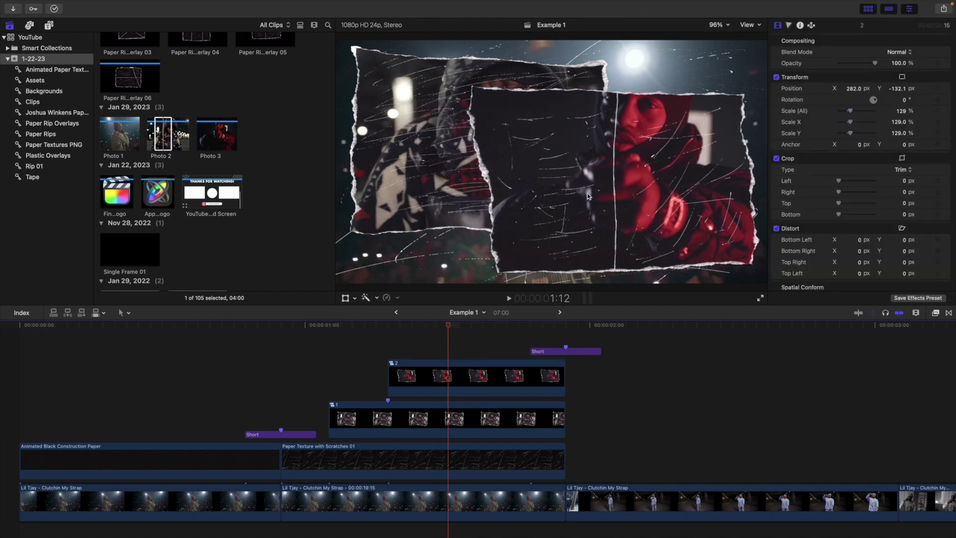
Step: Duplicate compound clip 2 directly above itself and trim the start of the upper copy to 1:11
left_click(391, 348)
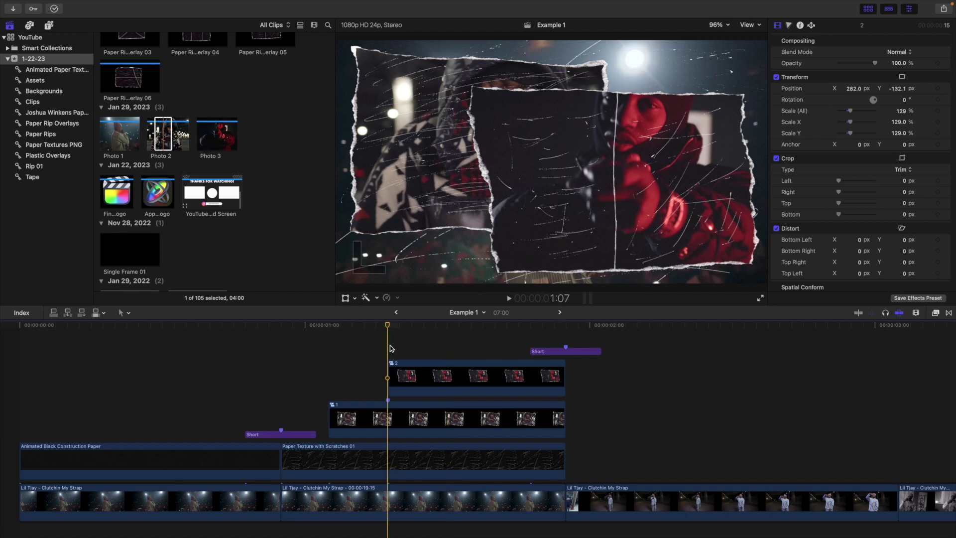
key("space")
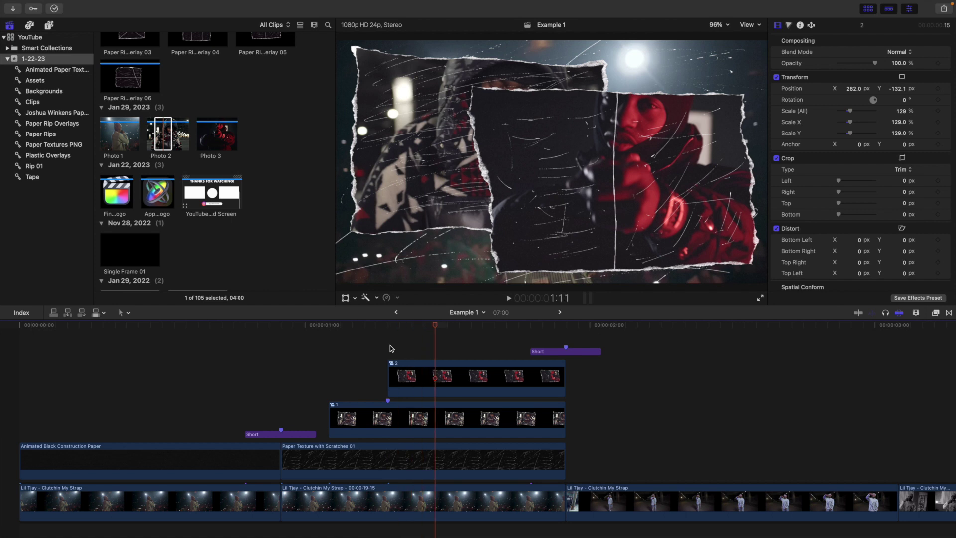
left_click(441, 379)
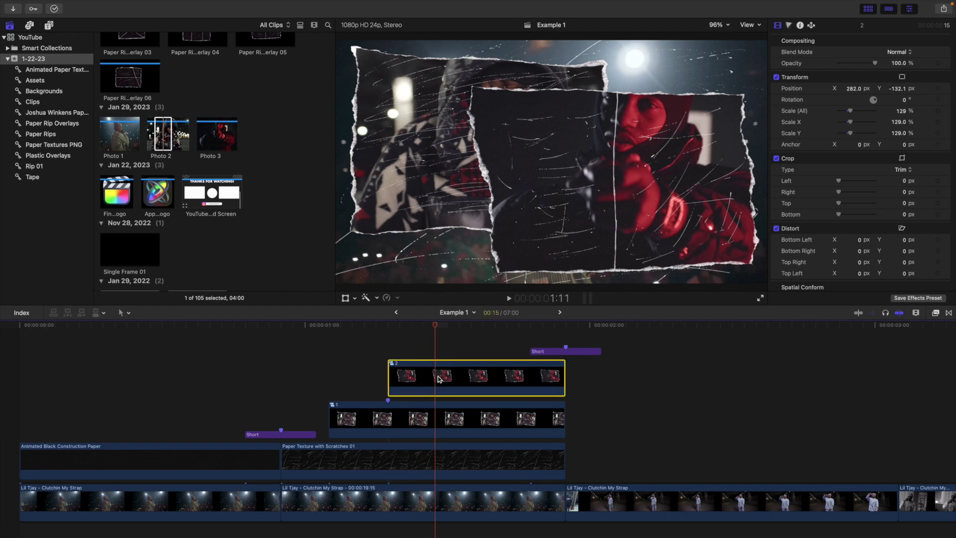
left_click_drag(442, 368, 444, 362)
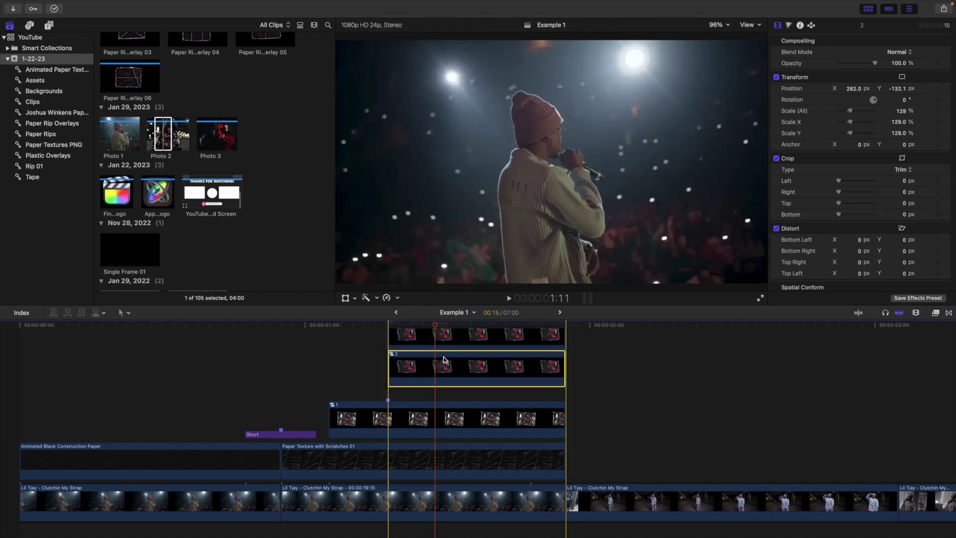
left_click(448, 380)
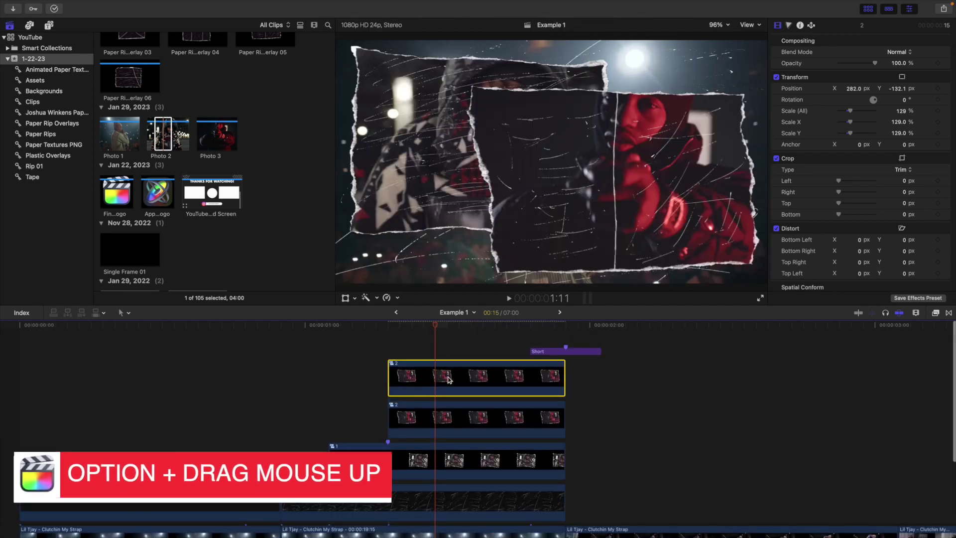
key("alt+bracketleft")
Step: Find the Draw Mask effect and apply it to the lower copy of compound clip 2
left_click(420, 382)
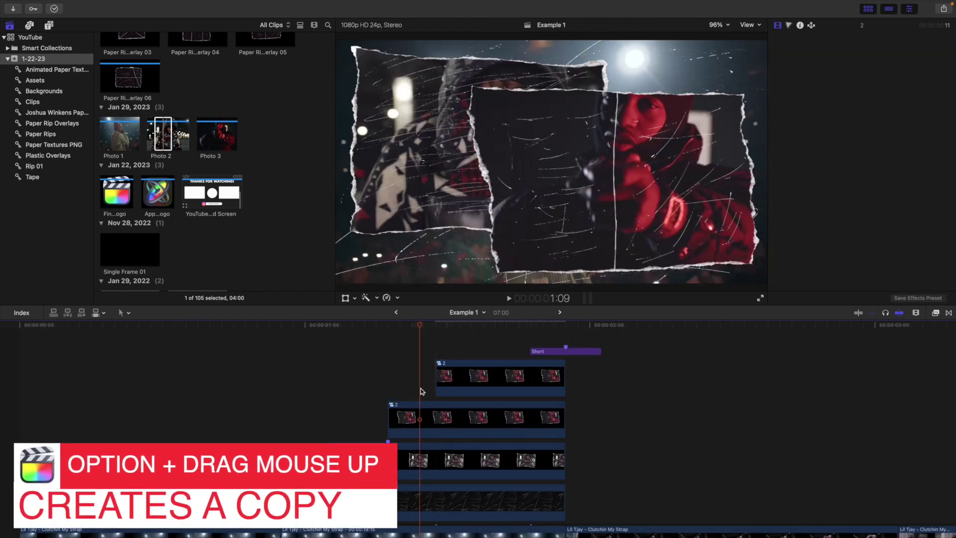
left_click(424, 417)
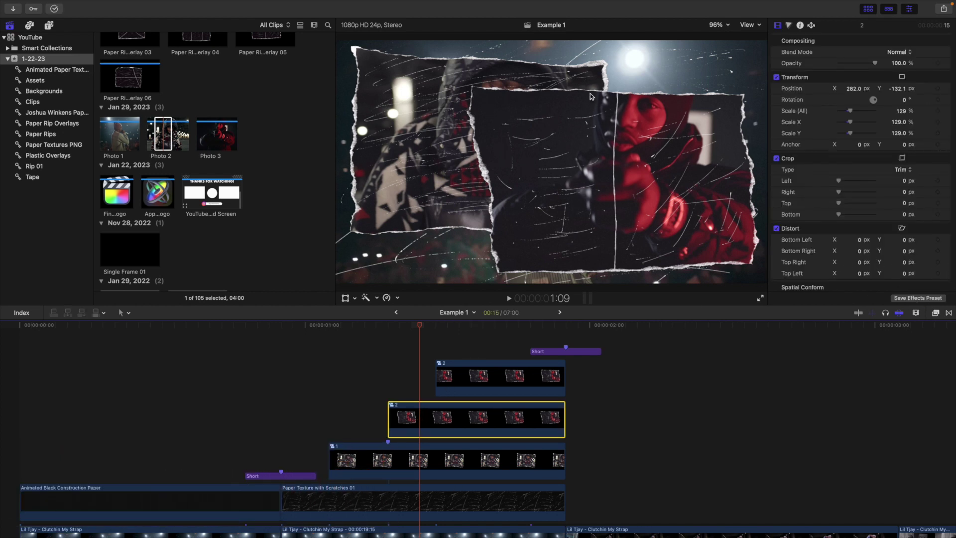
left_click(937, 313)
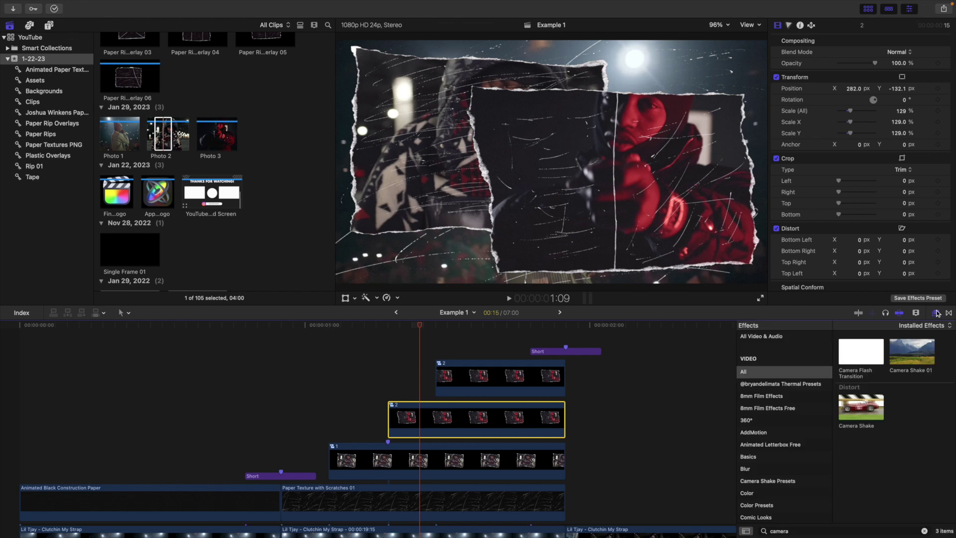
left_click(801, 528)
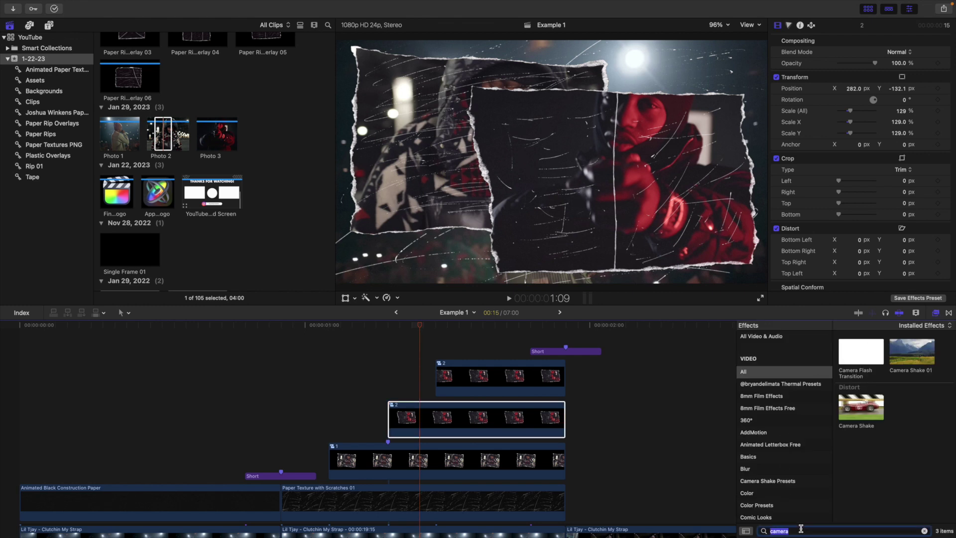
type("draw mask")
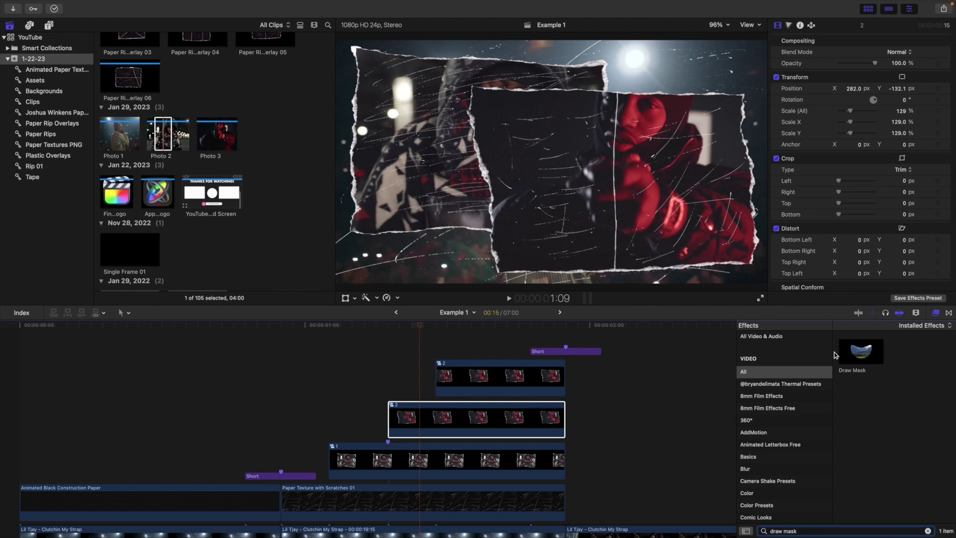
left_click_drag(855, 353, 491, 416)
left_click(937, 314)
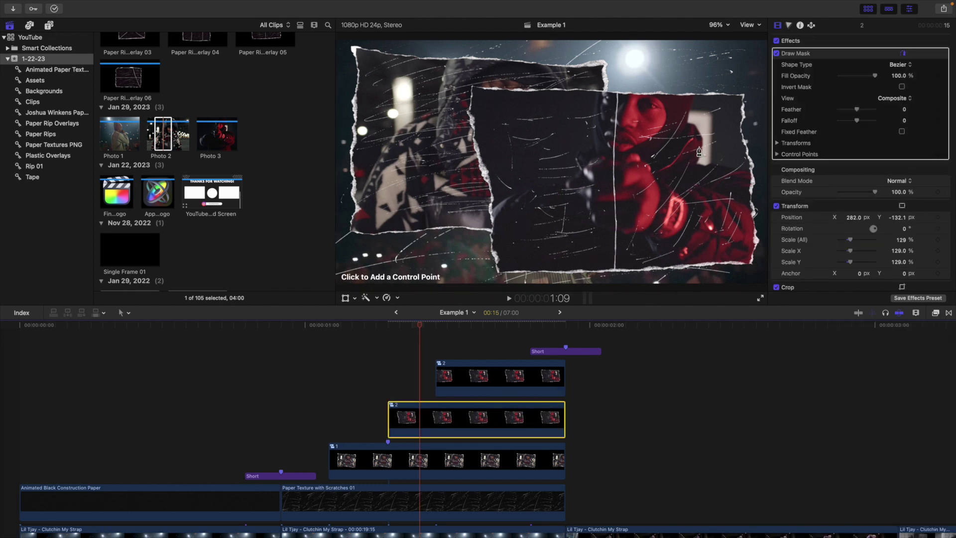
Step: Draw a closed straight-edged mask around the paper's left half, following its vertical crease, and hide the mask's on-screen controls
left_click(618, 86)
left_click(616, 131)
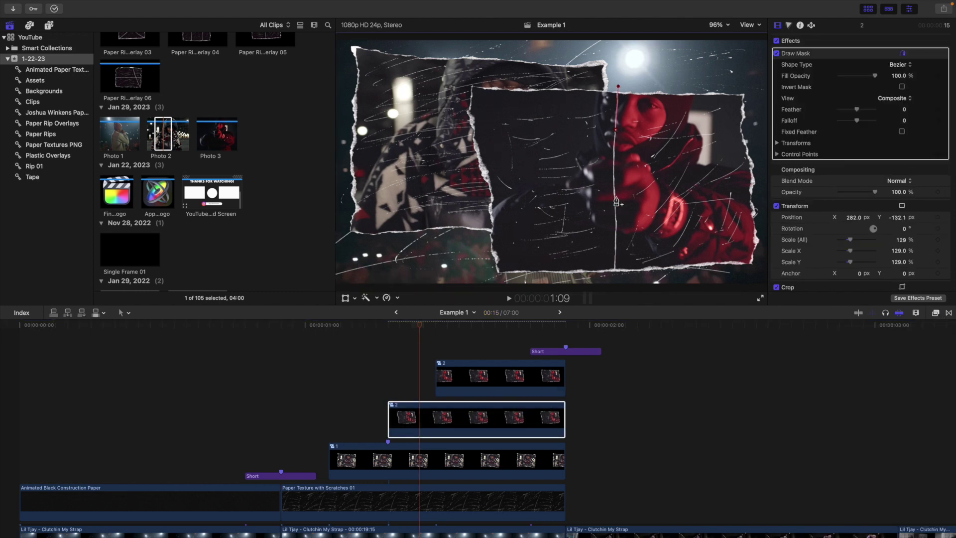
left_click(615, 278)
left_click(467, 280)
left_click(441, 209)
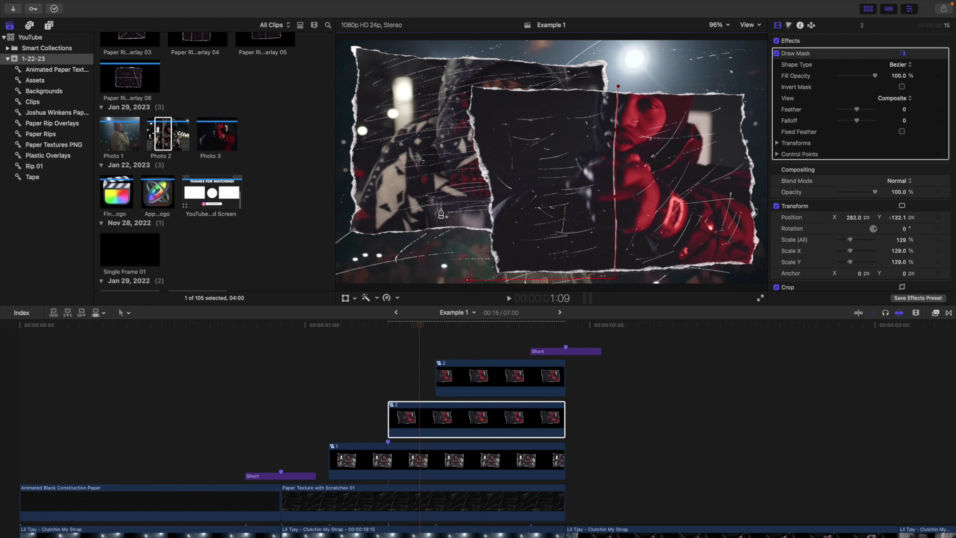
left_click(466, 60)
left_click(624, 50)
left_click(618, 91)
left_click(903, 54)
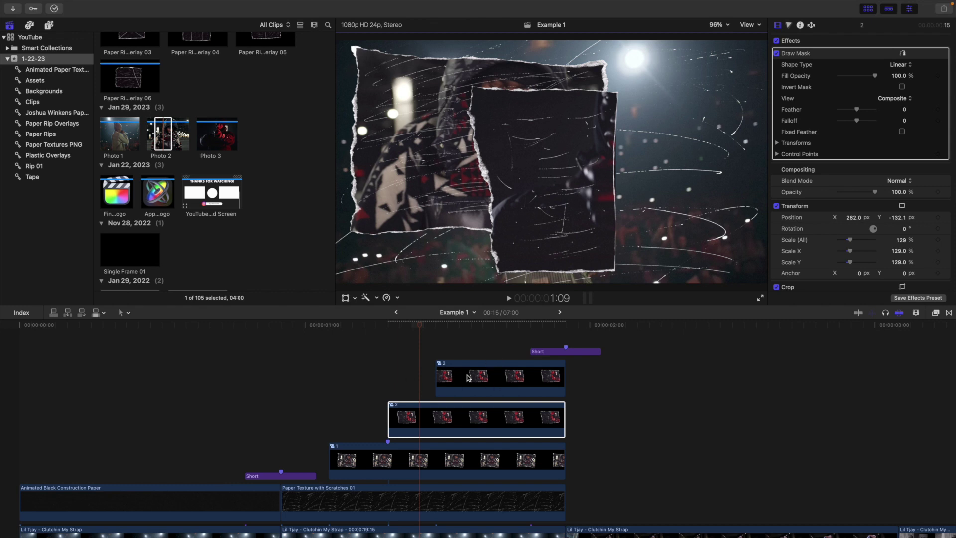
Step: Preview Paper Rip Overlay 04 in the browser, and step through the masked compound clip frame by frame from 1:07 to 1:10
scroll(166, 39, "up", 5)
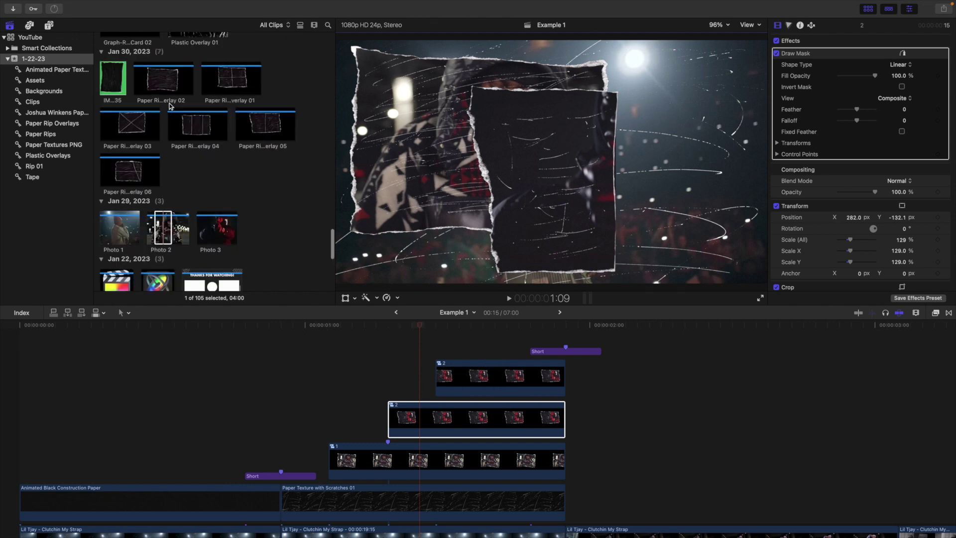
left_click(193, 218)
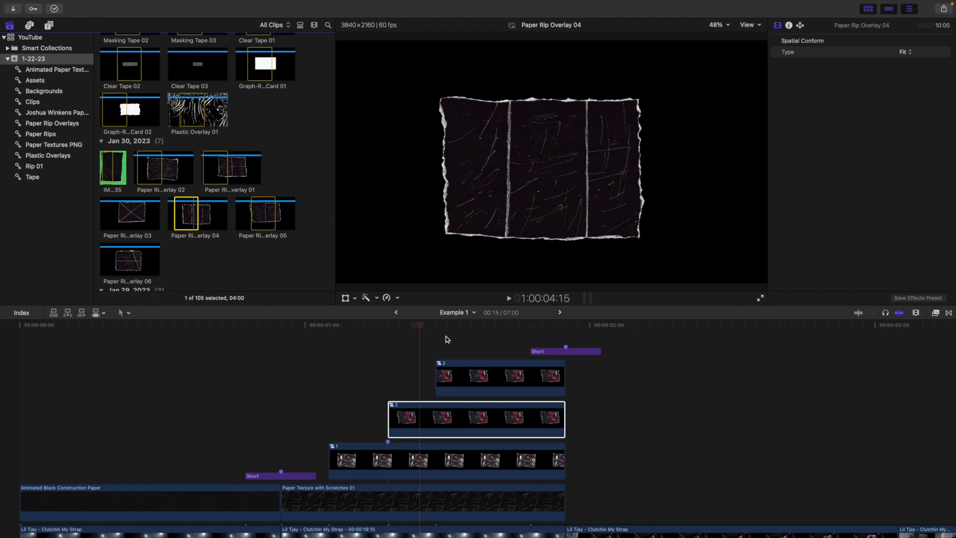
left_click(392, 359)
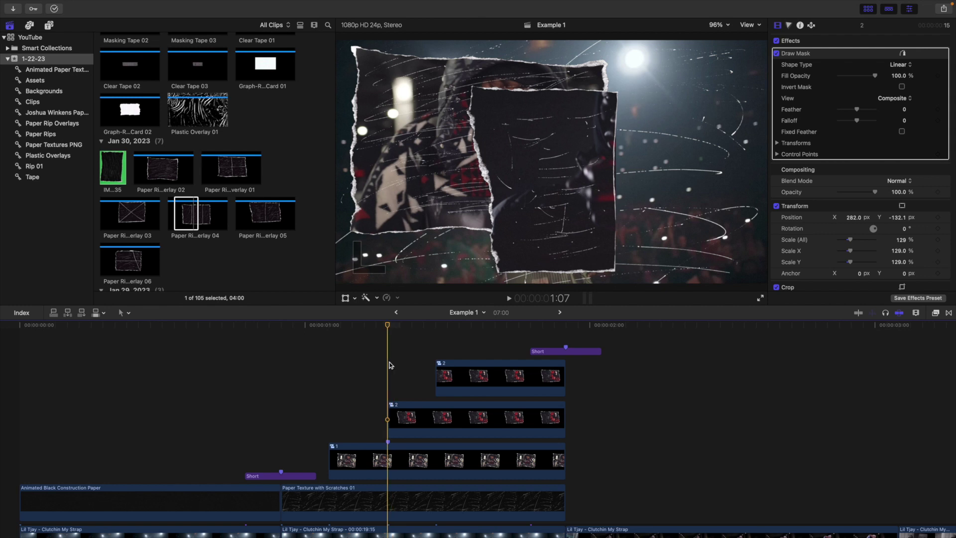
key("Left")
key("Right")
key("Right")
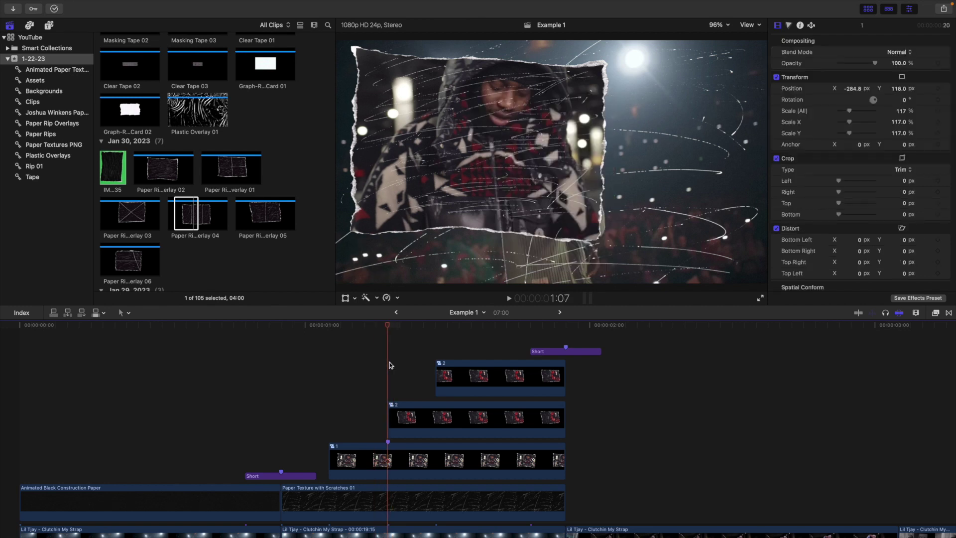
key("Right")
key("Right")
key("Right")
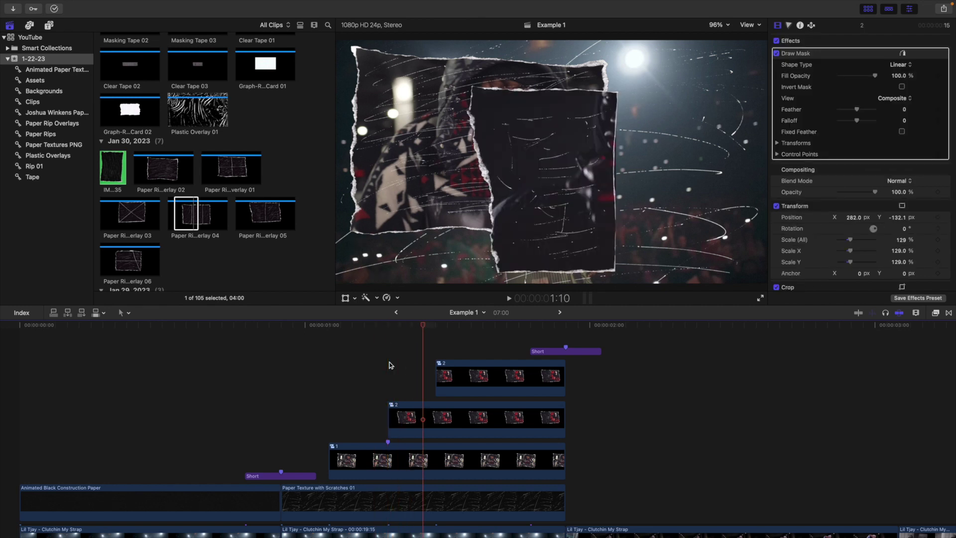
Step: Play the edit from frame 11 through the flashes and collage to review the two-stage reveal of compound clip 2
left_click(160, 399)
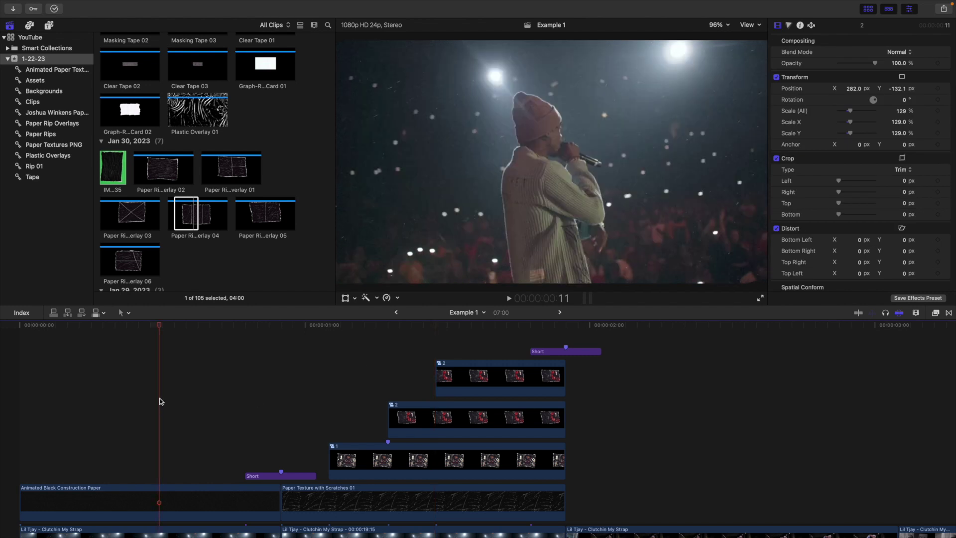
key("space")
left_click(160, 401)
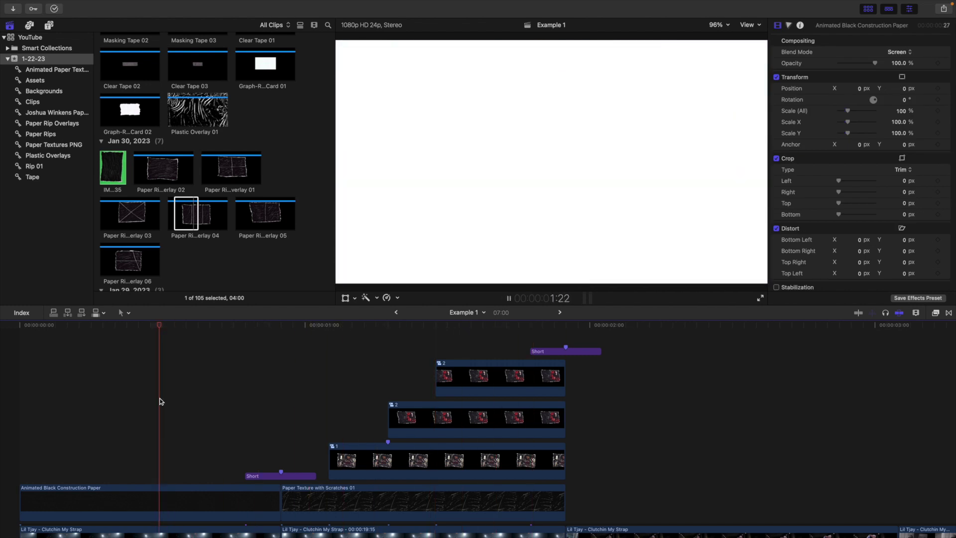
key("space")
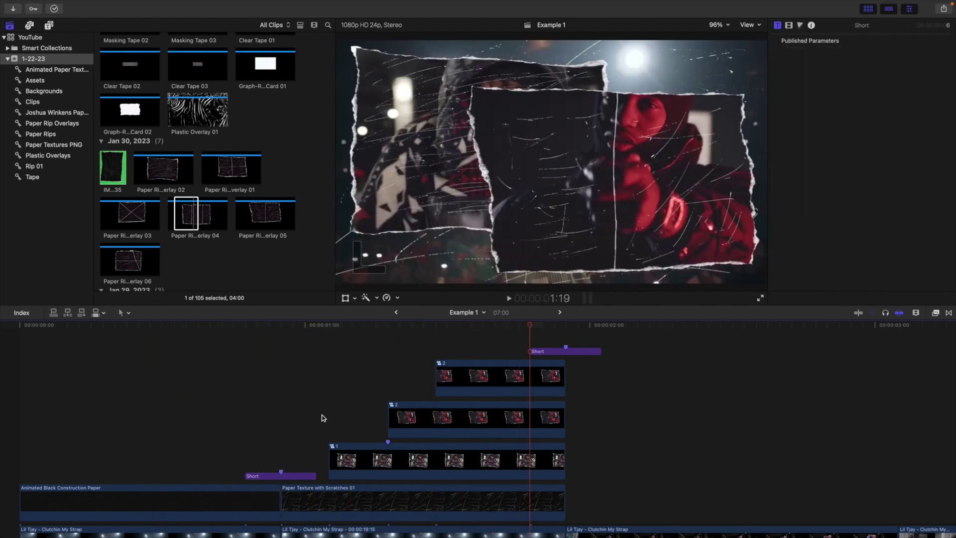
Step: Apply the Drop Shadow effect to compound clip 1 and offset the shadow to about X 0.01, Y -0.52 px
left_click(360, 412)
left_click(356, 458)
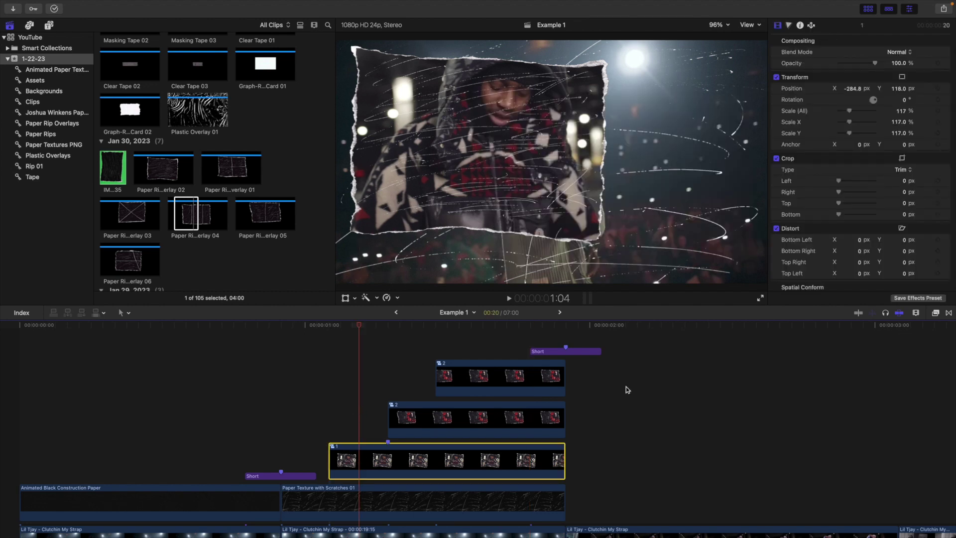
left_click(936, 313)
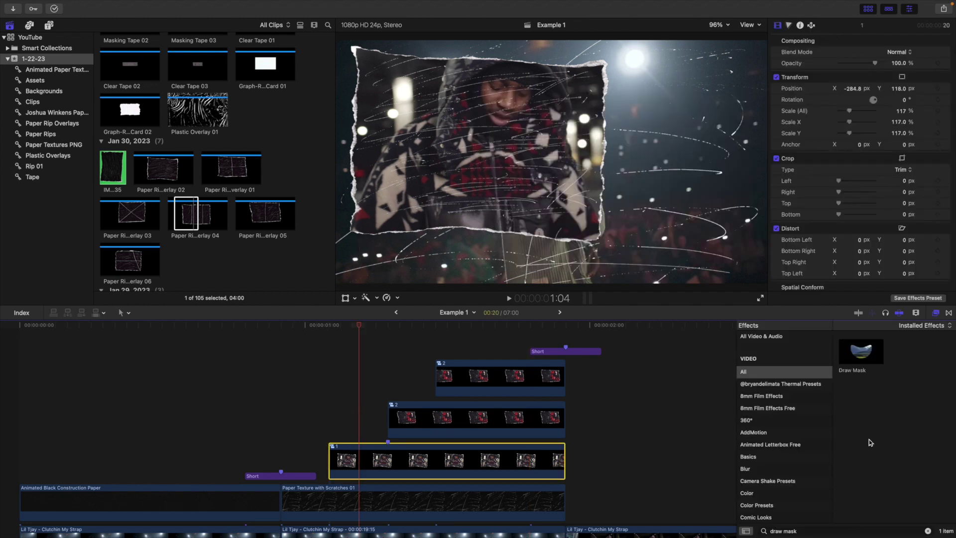
left_click(831, 530)
type("drop")
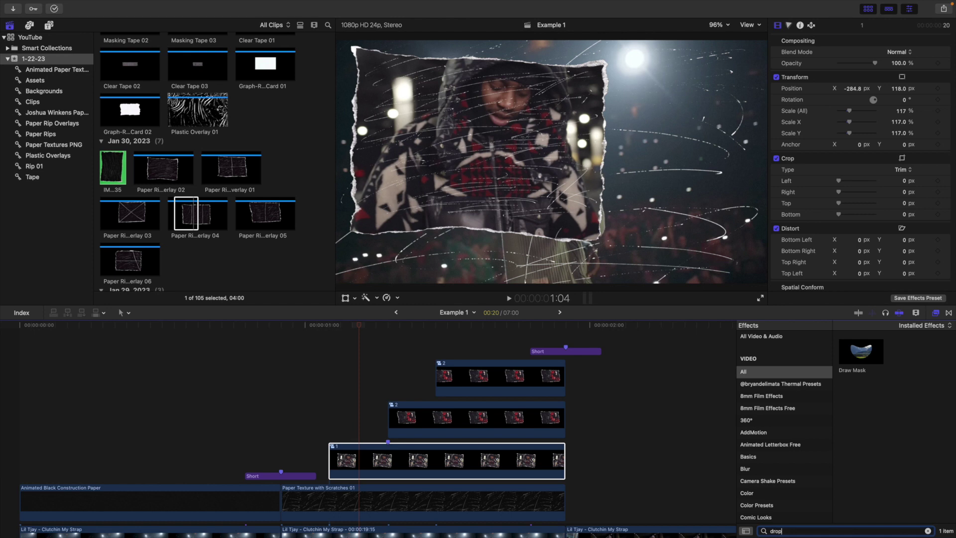
left_click_drag(859, 365, 448, 456)
left_click_drag(470, 176, 475, 150)
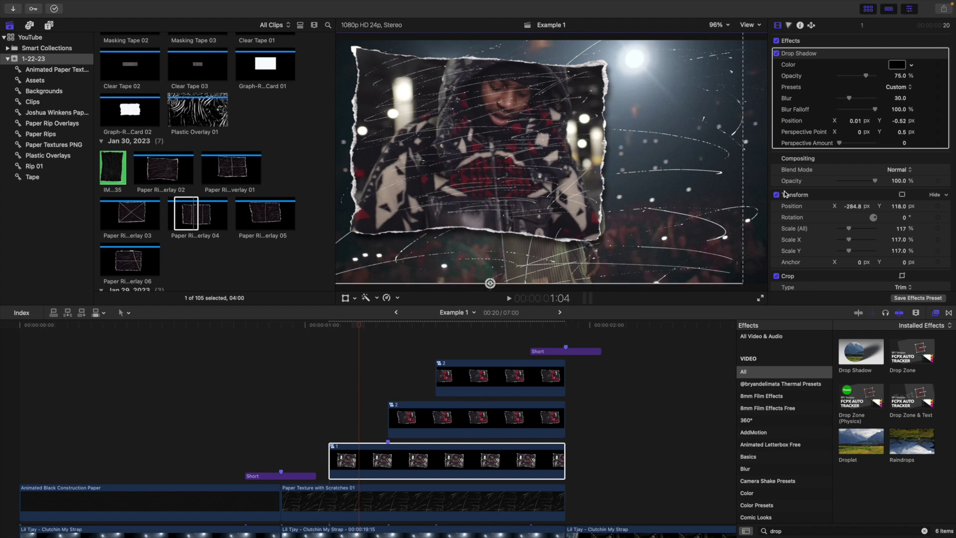
Step: Combine the two stacked copies of compound clip 2 into a new compound clip named 2.5
left_click(471, 351)
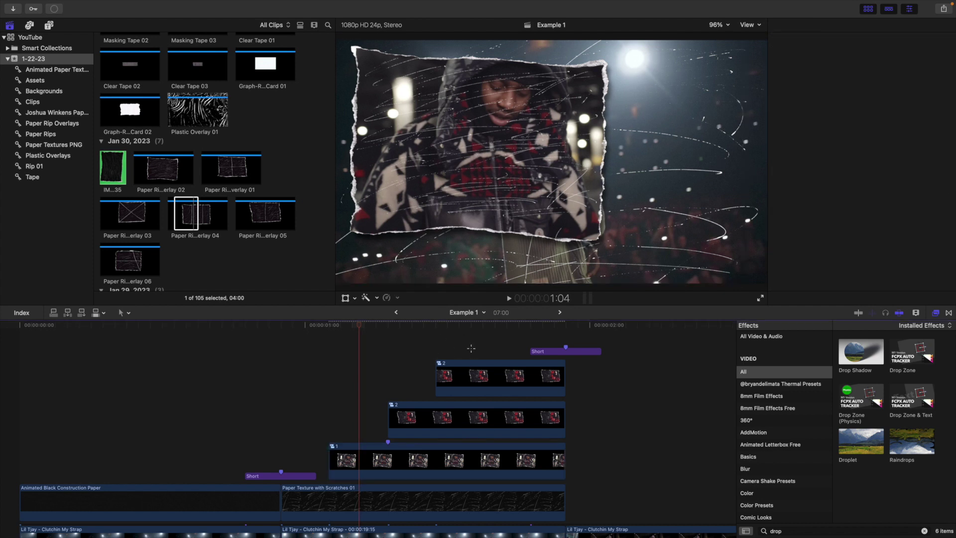
left_click(410, 372)
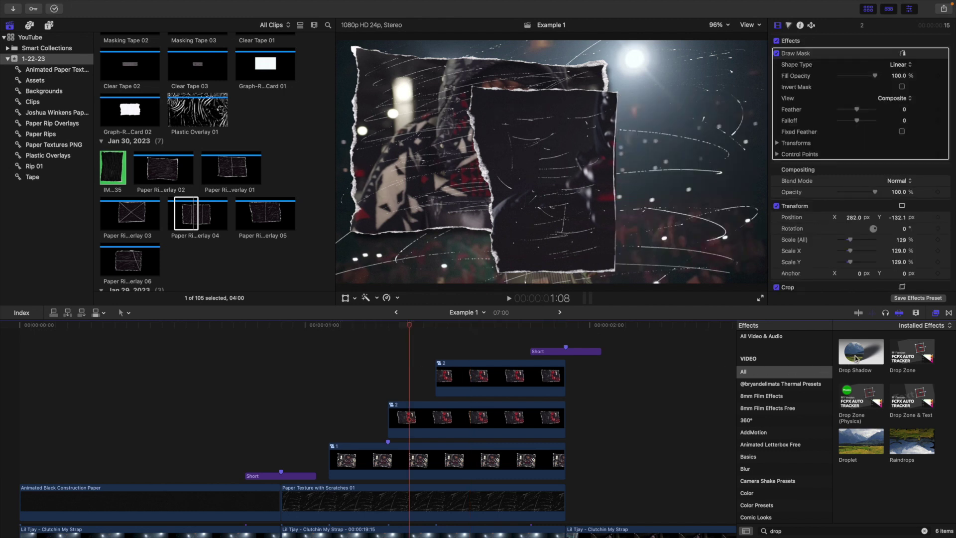
left_click(461, 366)
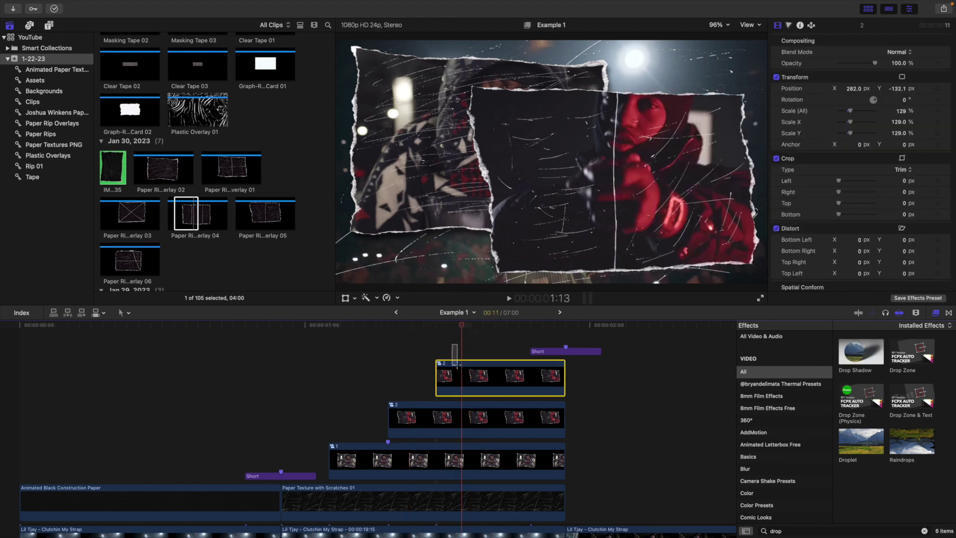
left_click(463, 418, "super")
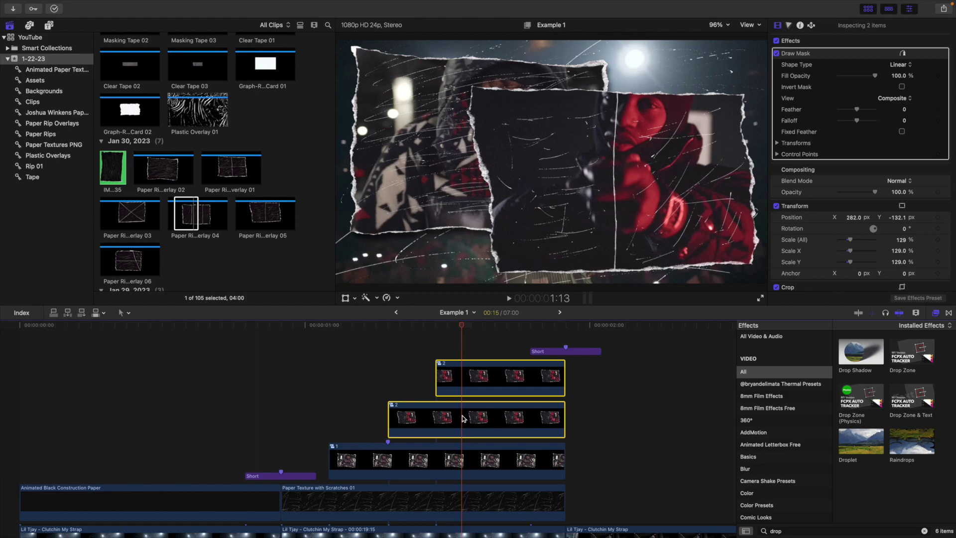
key("alt+g")
type("2.5")
key("Return")
Step: Apply the Drop Shadow effect to compound clip 2.5 and offset the shadow to about X -0.01, Y -0.49 px
left_click_drag(867, 362, 489, 414)
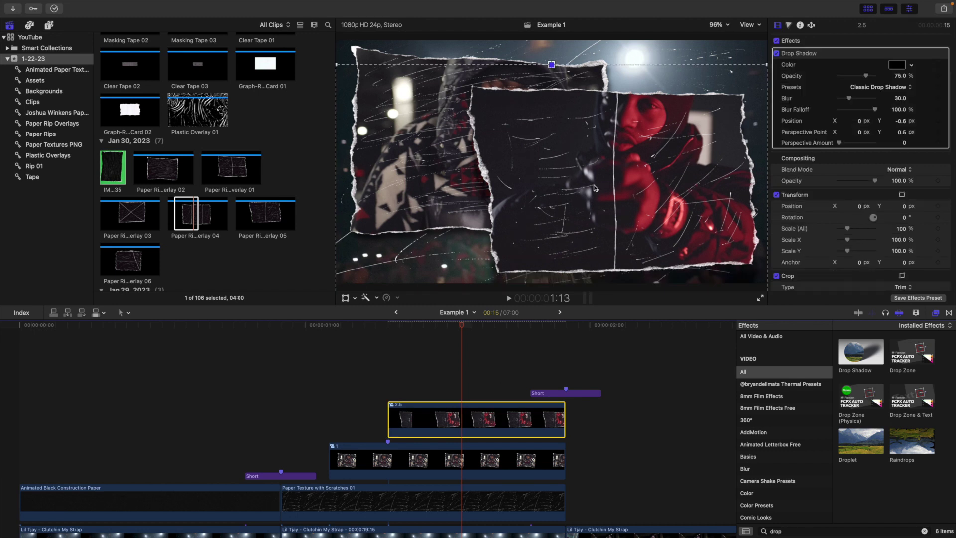
left_click_drag(582, 165, 597, 162)
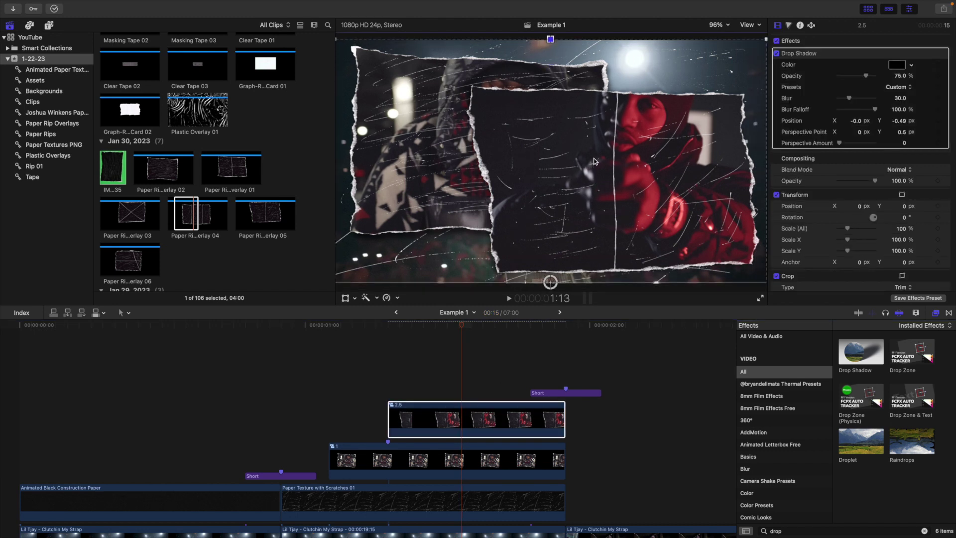
left_click(825, 193)
Step: Disable and re-enable compound clip 1 to compare the collage with and without it, and hide the effects browser
left_click(452, 462)
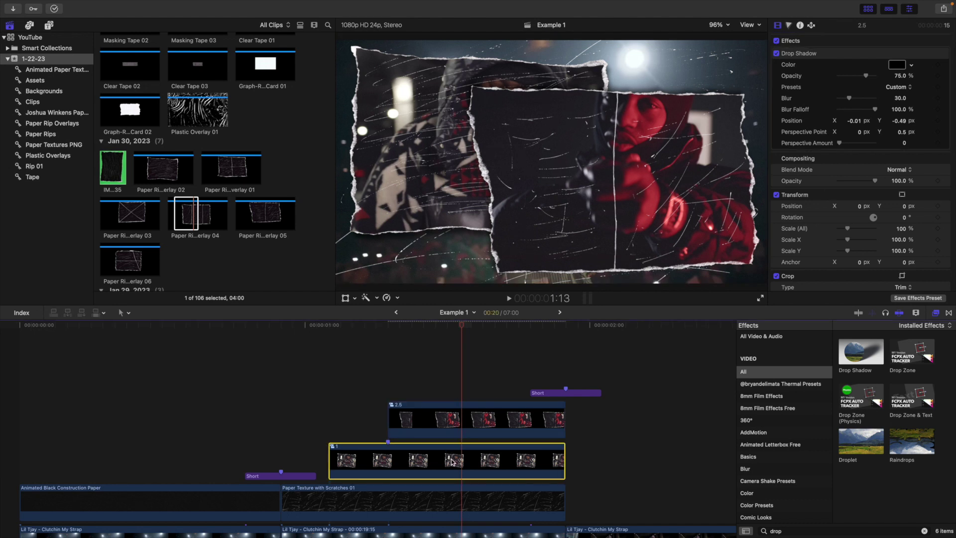
key("v")
key("v")
left_click(936, 313)
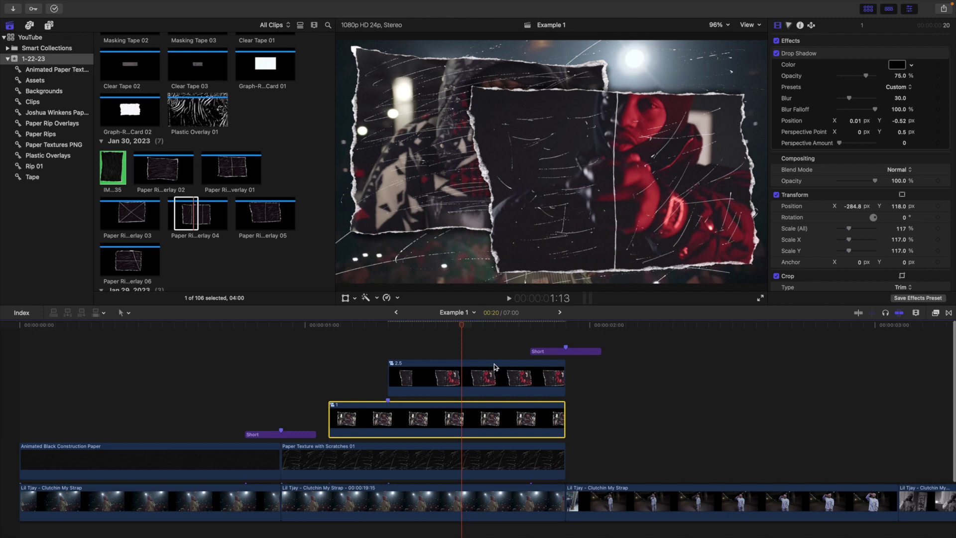
left_click(461, 352)
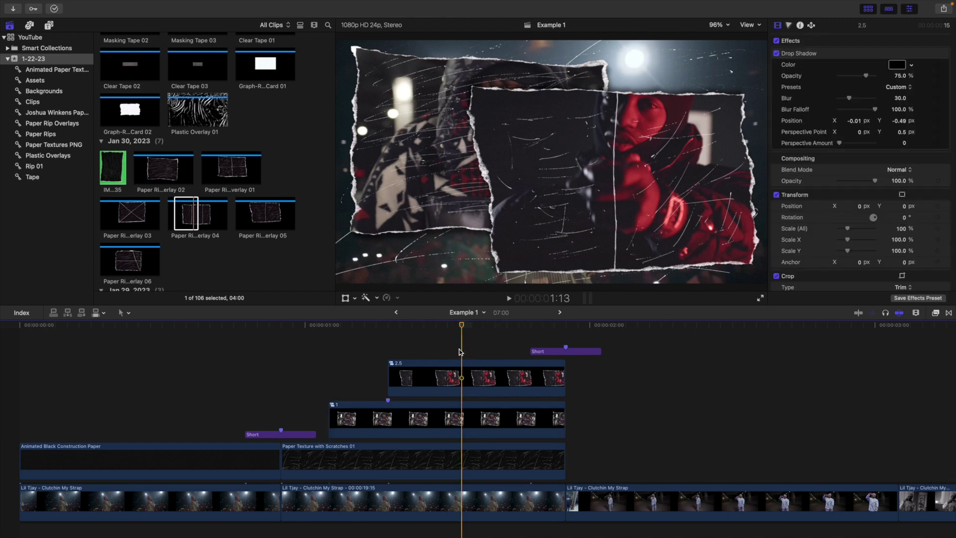
Step: Connect Masking Tape 03 from the Tape collection above compound clip 2.5, aligned with its start, and trim the tape's end at 1:22
left_click(29, 176)
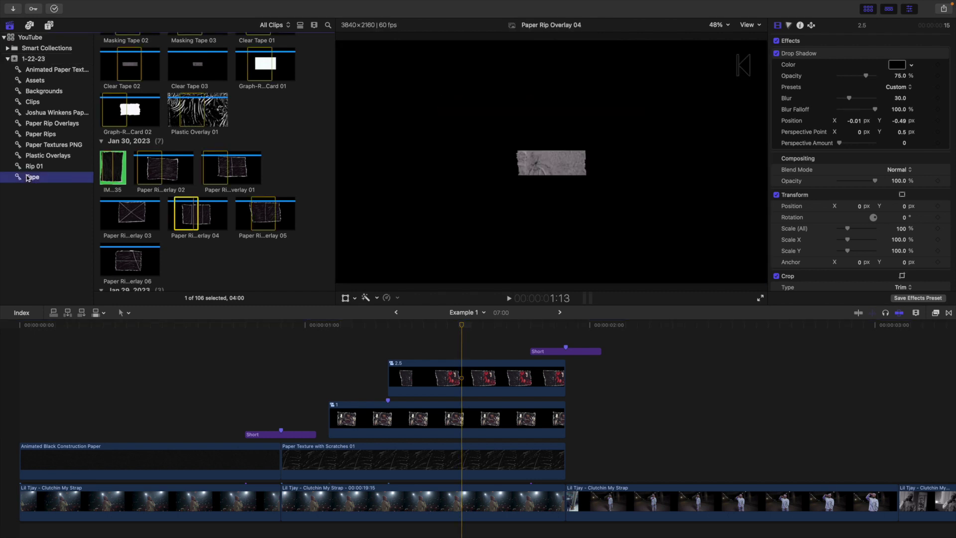
left_click(256, 62)
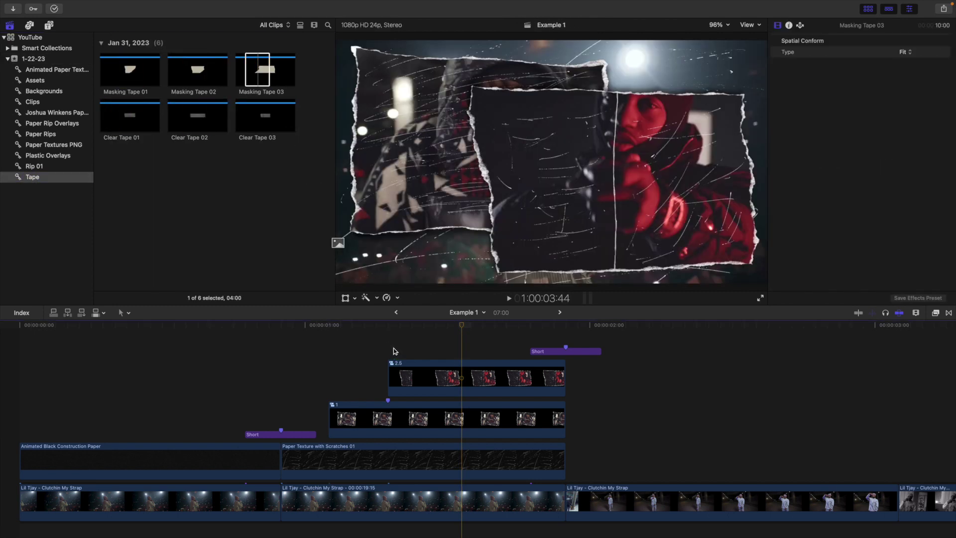
key("q")
left_click_drag(390, 347, 390, 348)
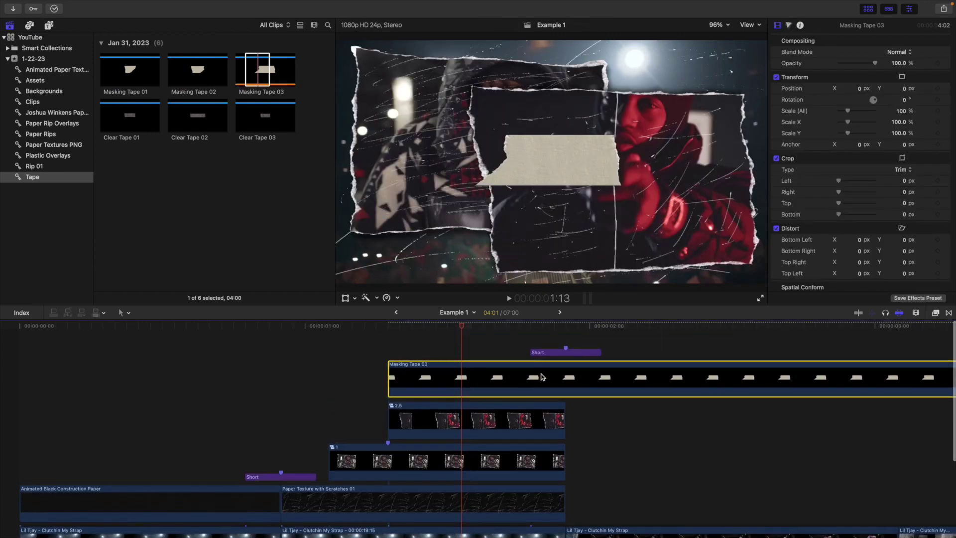
left_click(566, 337)
left_click(572, 388)
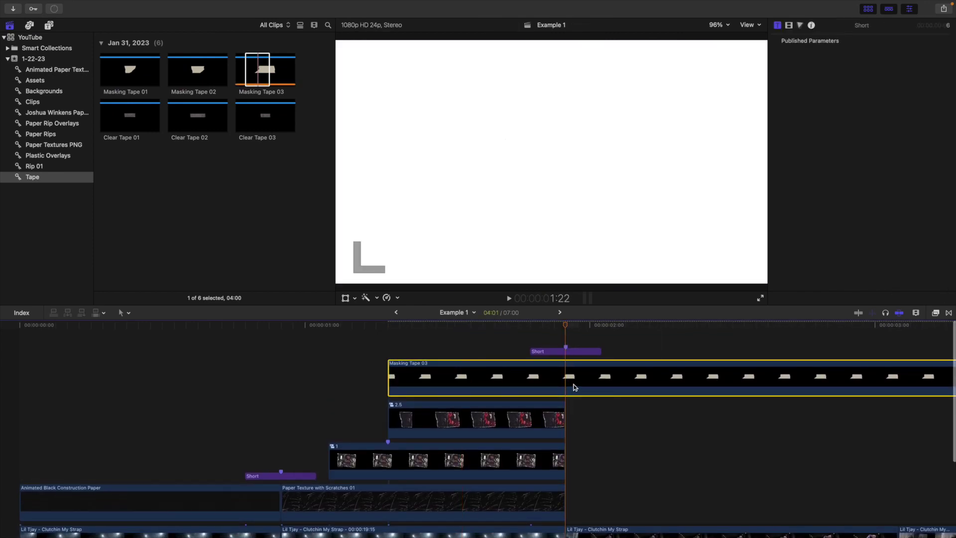
key("alt+bracketright")
Step: Transform the masking tape to 80.25% scale and 9° rotation, placed over the two papers' upper overlap at about X -302, Y 303.6 px
left_click(457, 340)
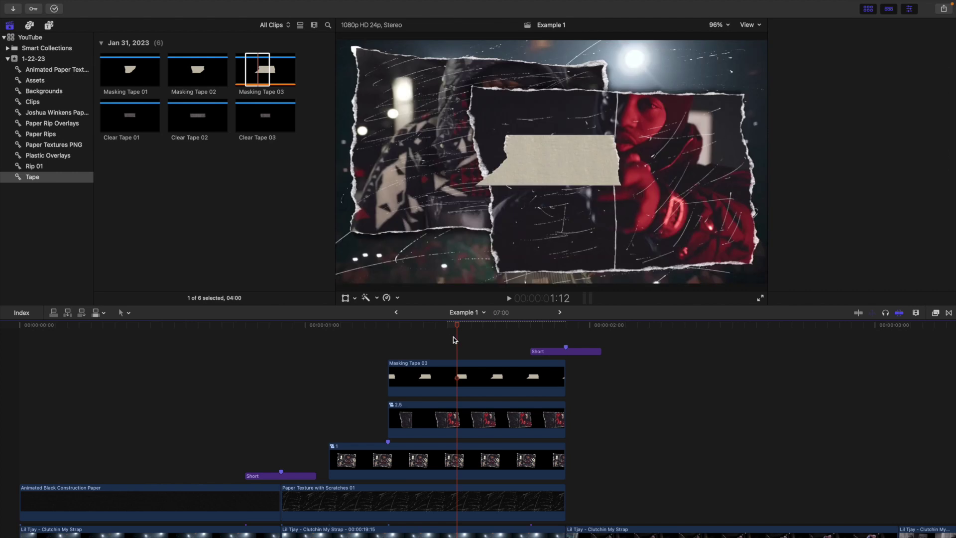
left_click(345, 298)
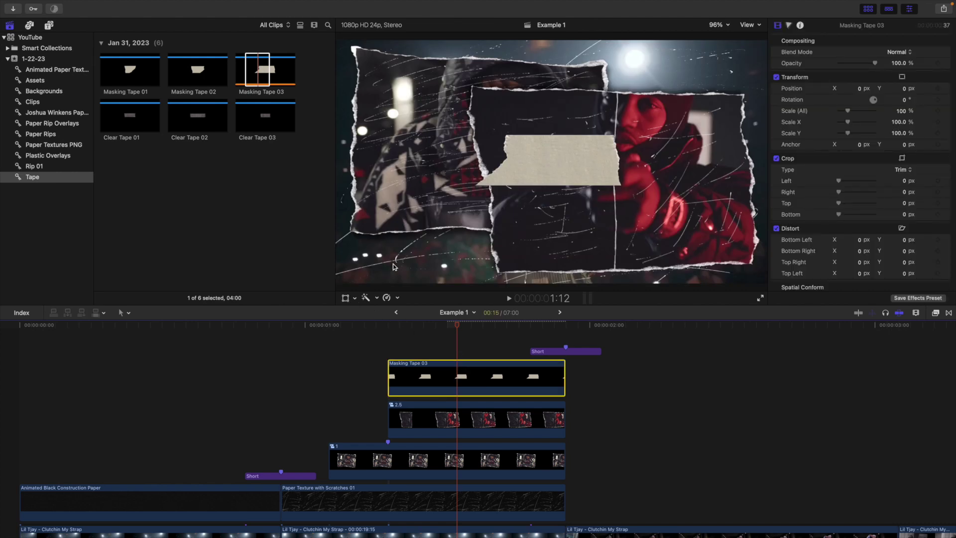
left_click_drag(340, 286, 422, 256)
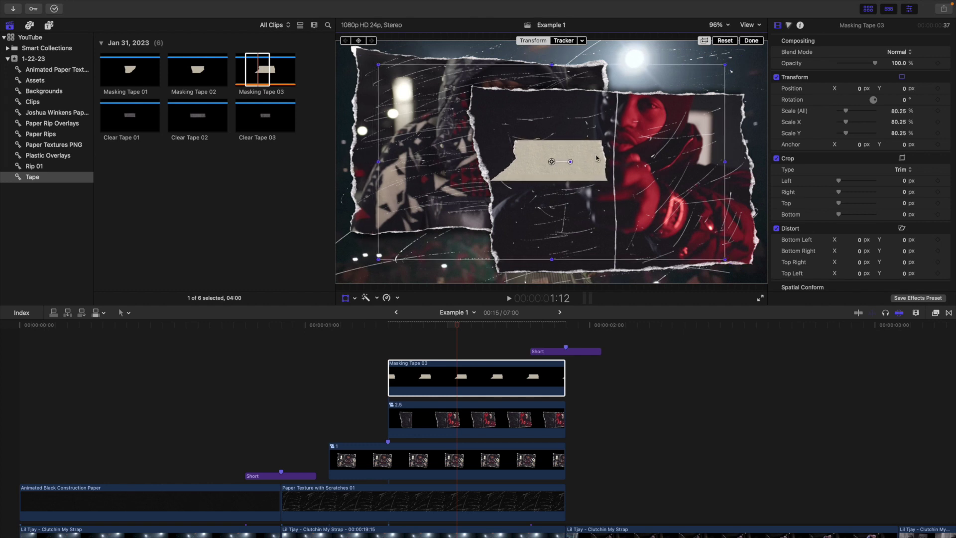
left_click_drag(573, 163, 483, 93)
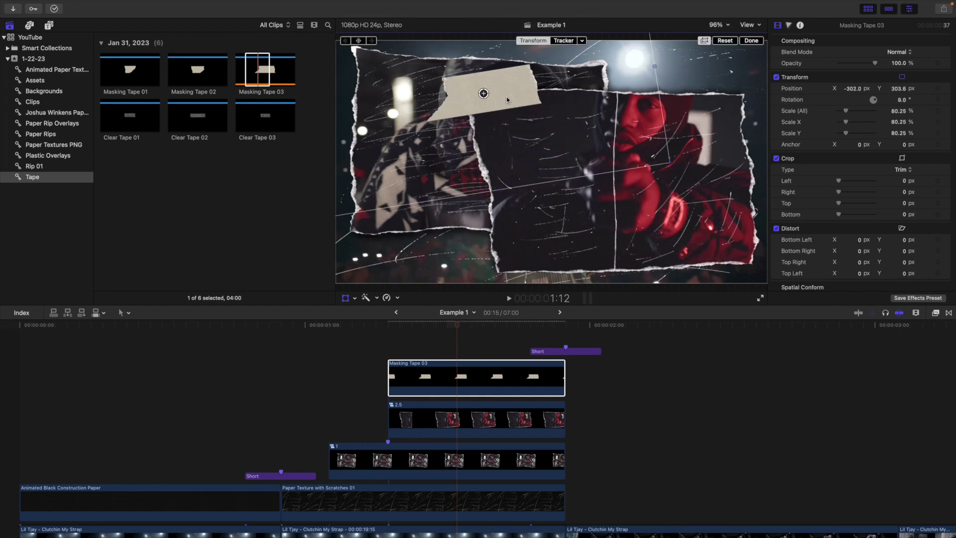
left_click(751, 41)
left_click(461, 352)
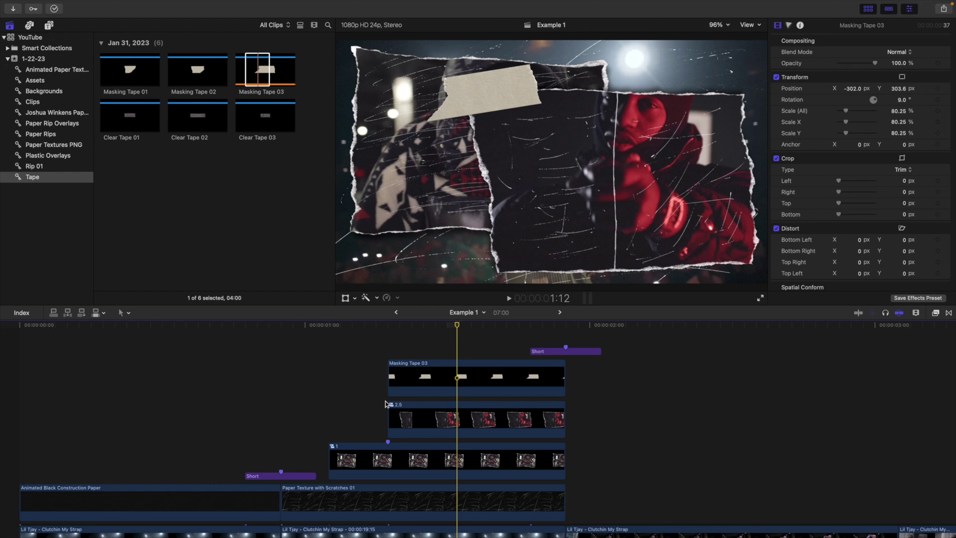
Step: Wrap the shadowed compound clip 1 in a new compound clip named "1 paper"
left_click(353, 424)
left_click(362, 455)
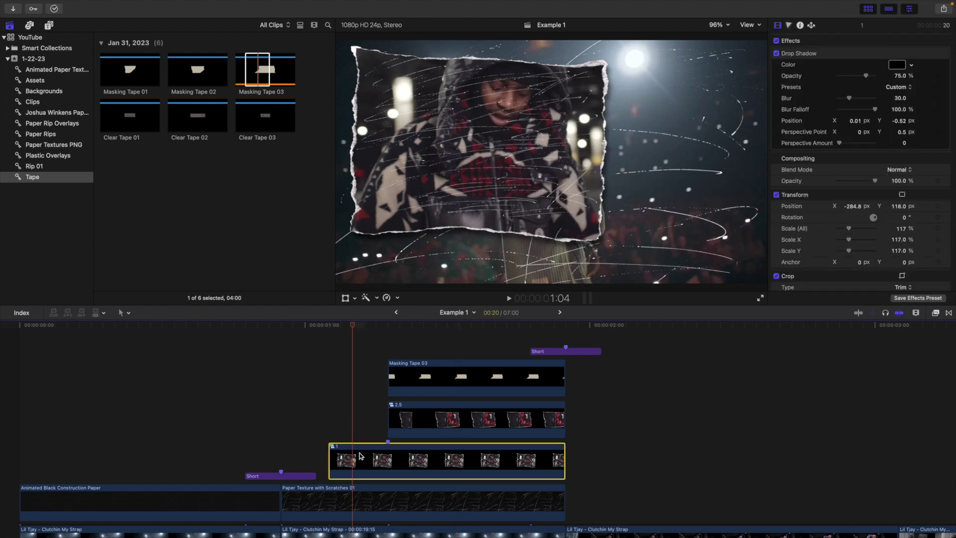
key("alt+g")
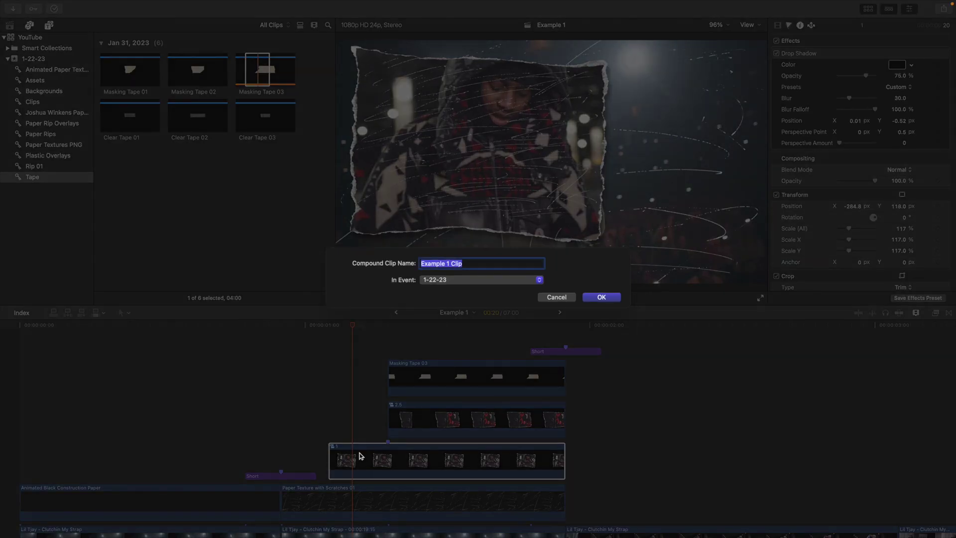
type("1 paper")
key("Return")
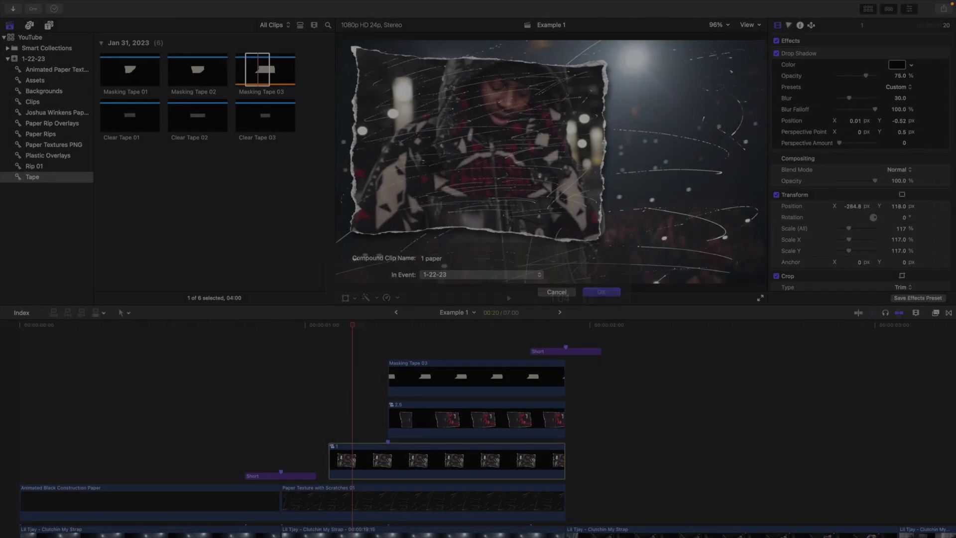
Step: Combine Masking Tape 03 and compound clip 2.5 into a new compound clip named 2
left_click(432, 373)
left_click(433, 410, "super")
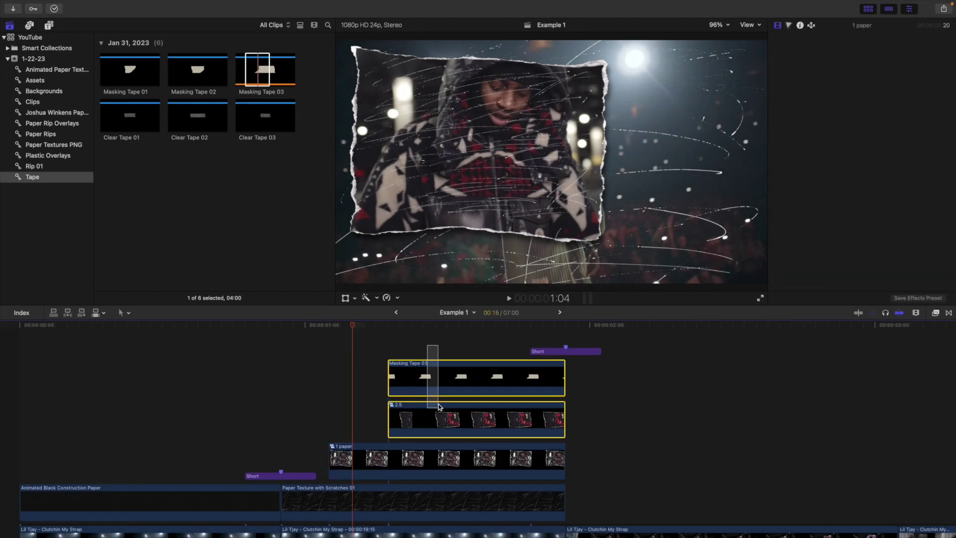
key("alt+g")
type("2")
key("Return")
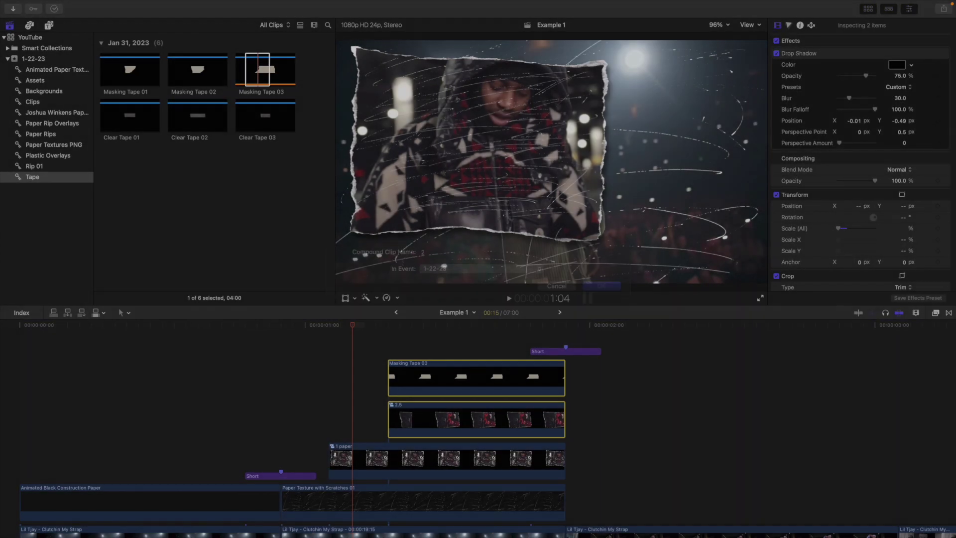
Step: Scrub through the taped compound clip 2 between 1:10 and 1:13 to review its reveal
left_click(427, 388)
left_click(426, 416)
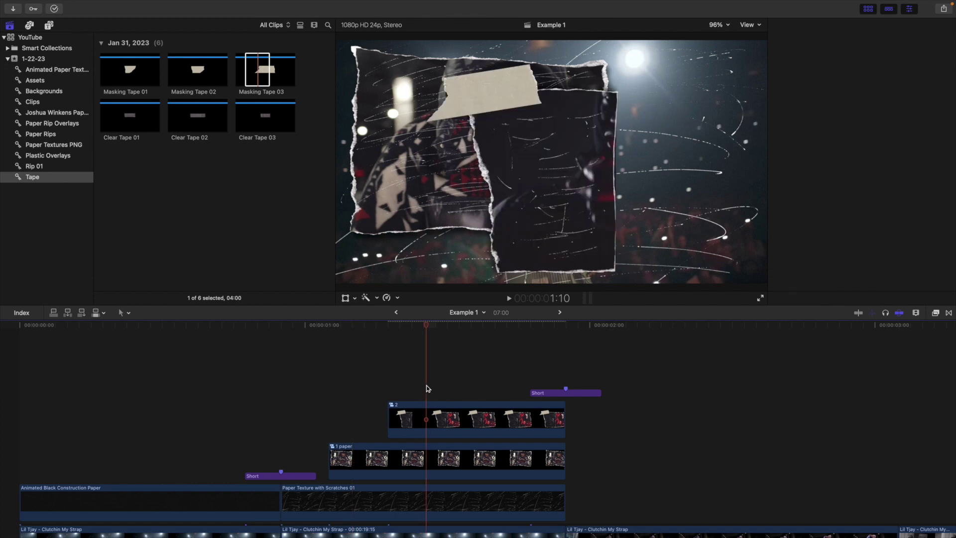
left_click_drag(428, 326, 460, 330)
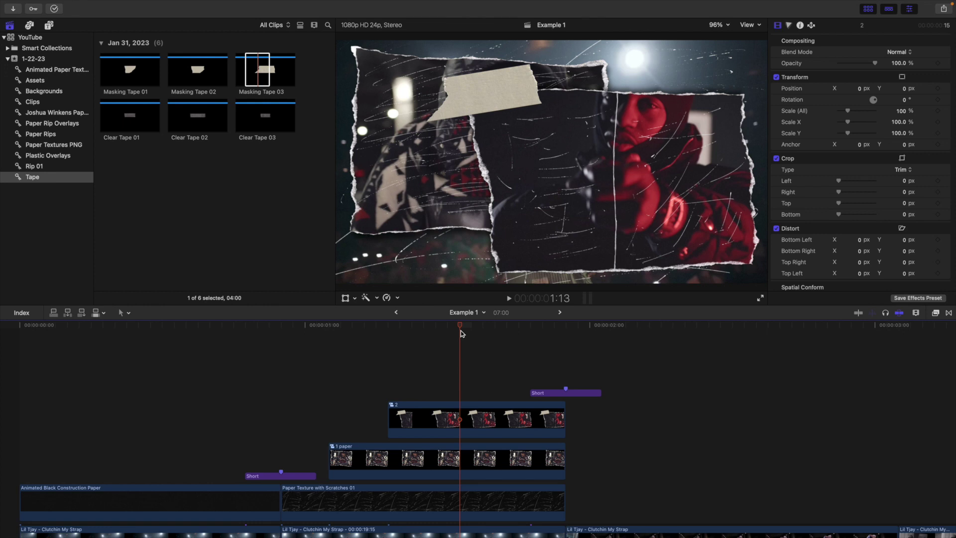
scroll(461, 331, "down", 4)
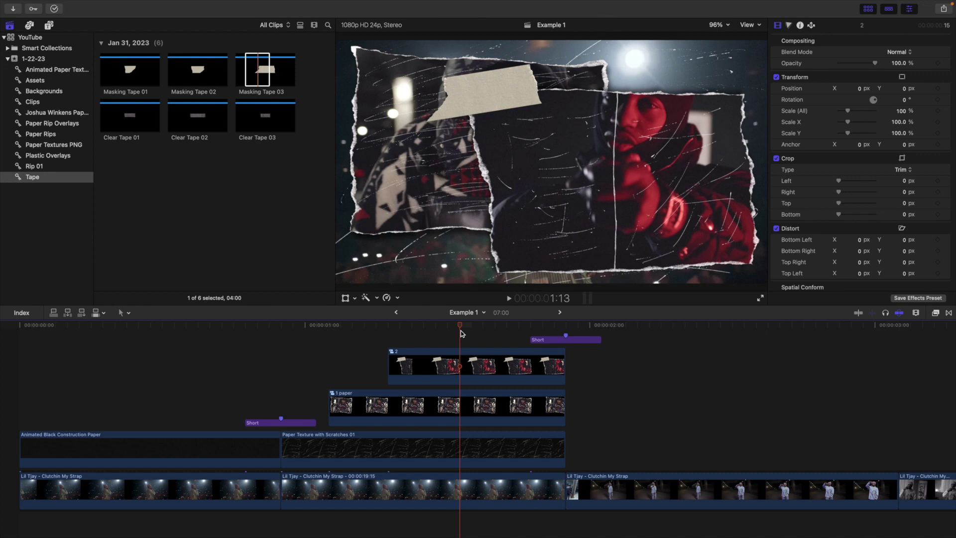
scroll(461, 331, "up", 1)
left_click(431, 328)
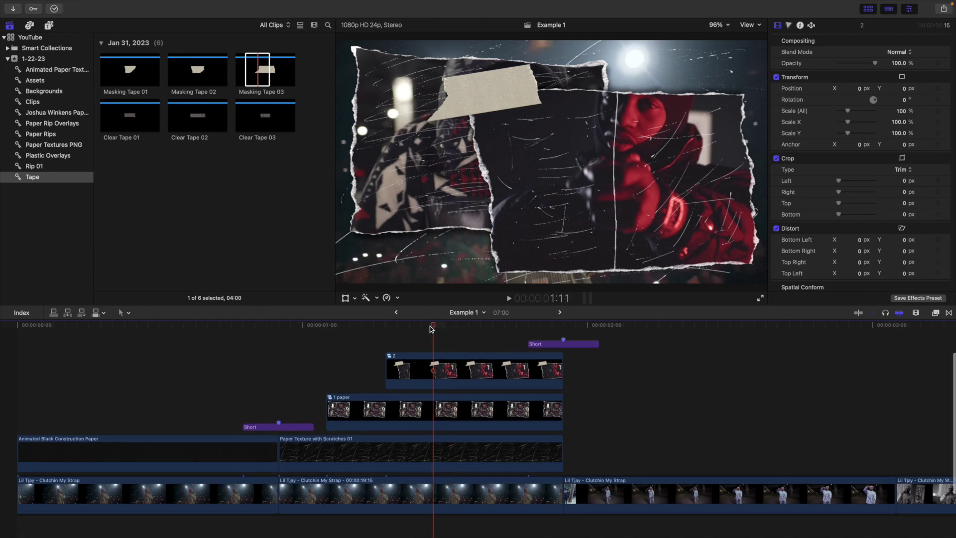
left_click(454, 327)
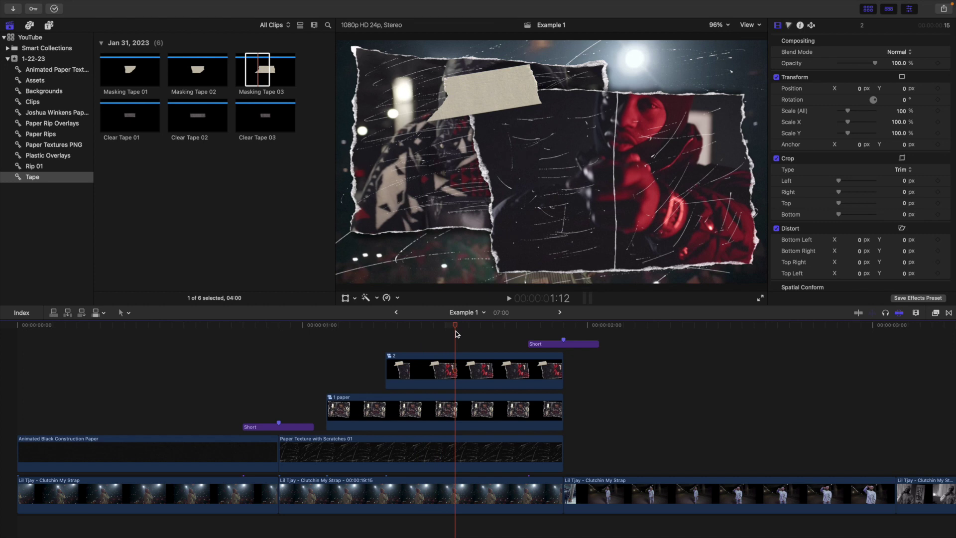
Step: Find the Gaussian effect among the blur effects and apply it to compound clip 2
left_click(935, 314)
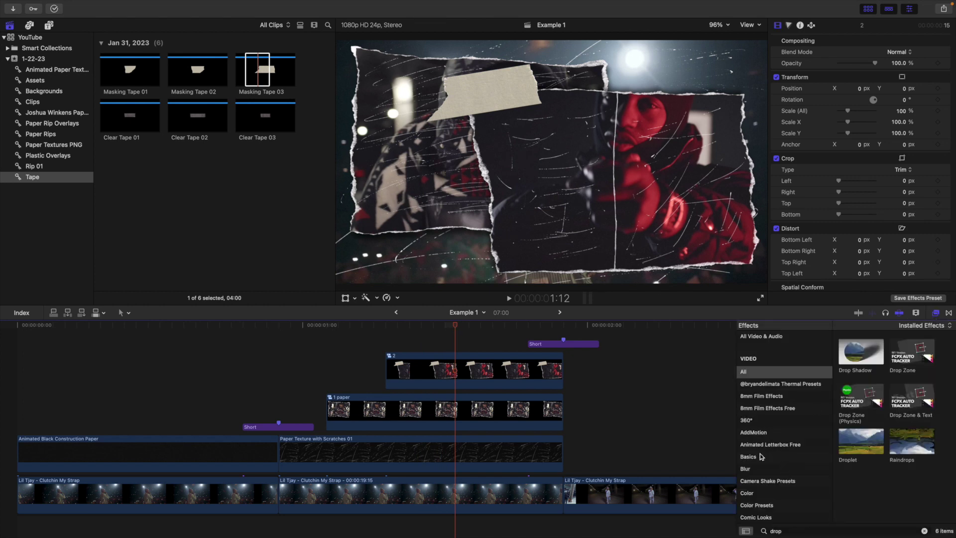
left_click(756, 470)
left_click(924, 531)
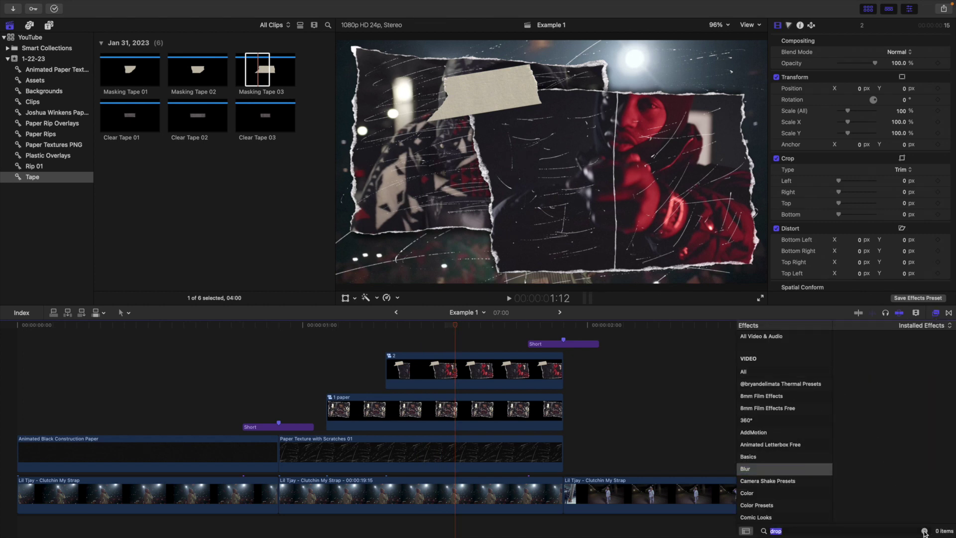
left_click_drag(858, 407, 496, 369)
left_click(935, 314)
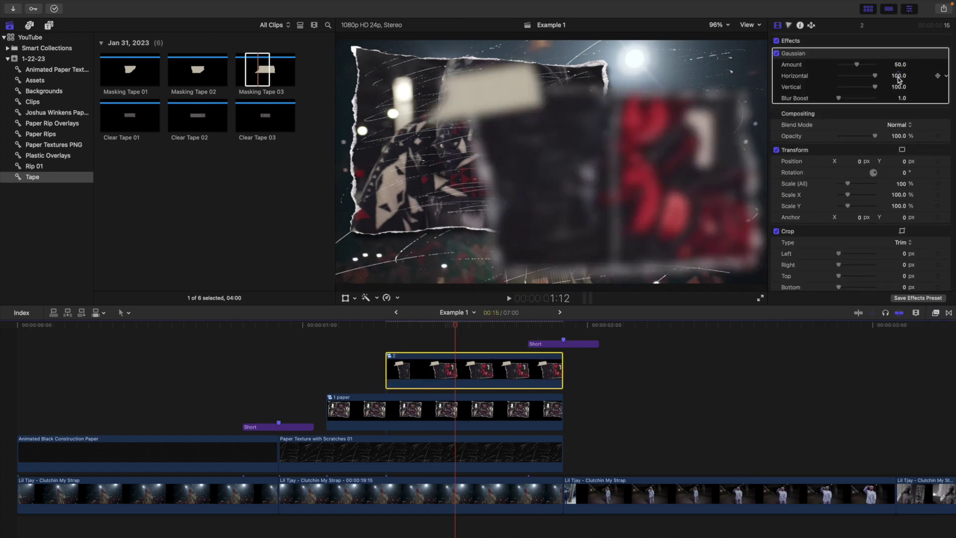
Step: Set the Gaussian blur amount on compound clip 2 to 5 and scrub across the clip to check it
double_click(901, 64)
type("1")
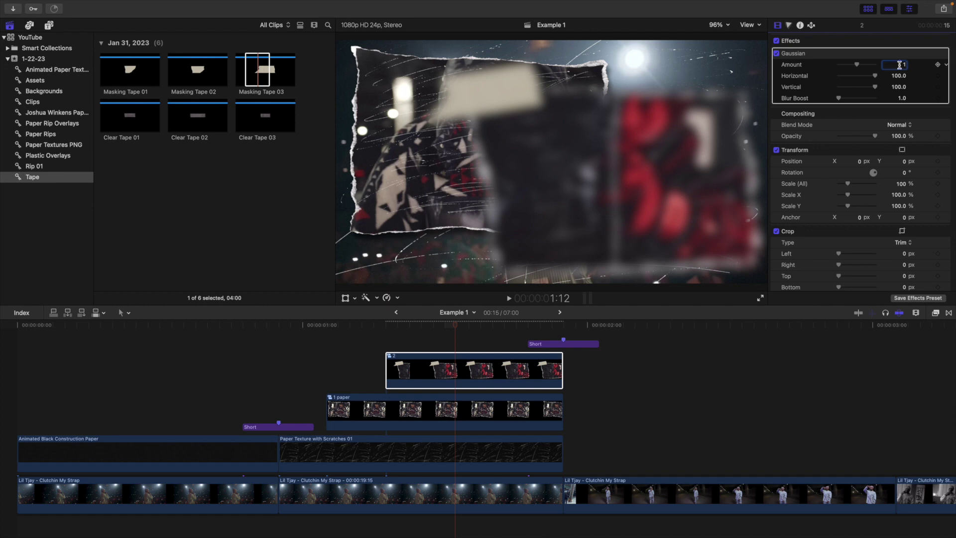
key("Return")
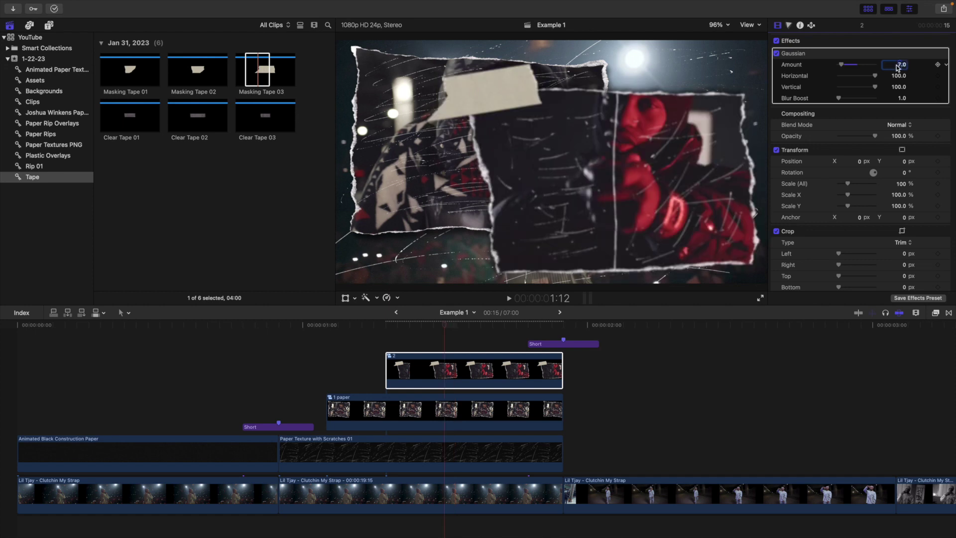
type("5")
key("Return")
left_click(435, 359)
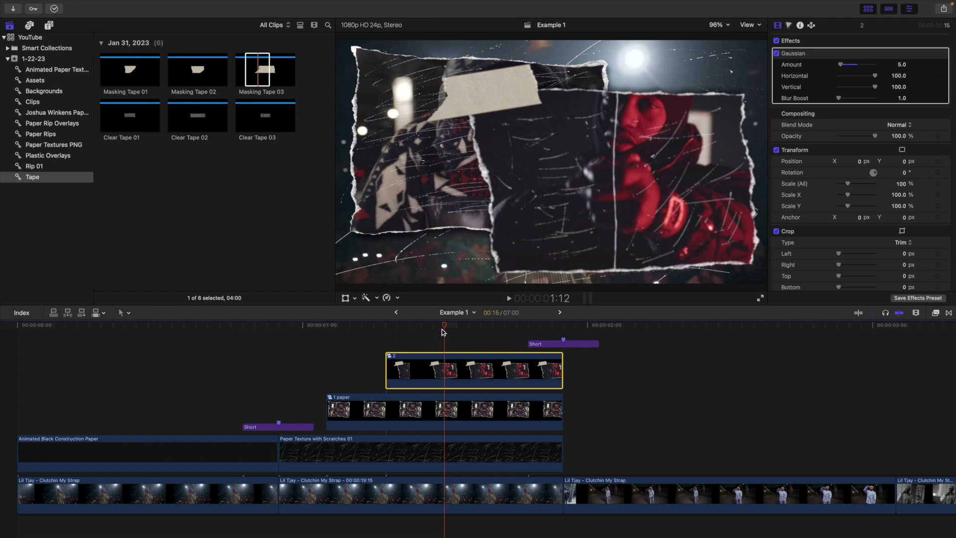
left_click_drag(444, 332, 472, 354)
Step: Add a Short adjustment layer over the two compound clips, ending at 1:22, and move the first flash's Short layer above it
left_click(326, 348)
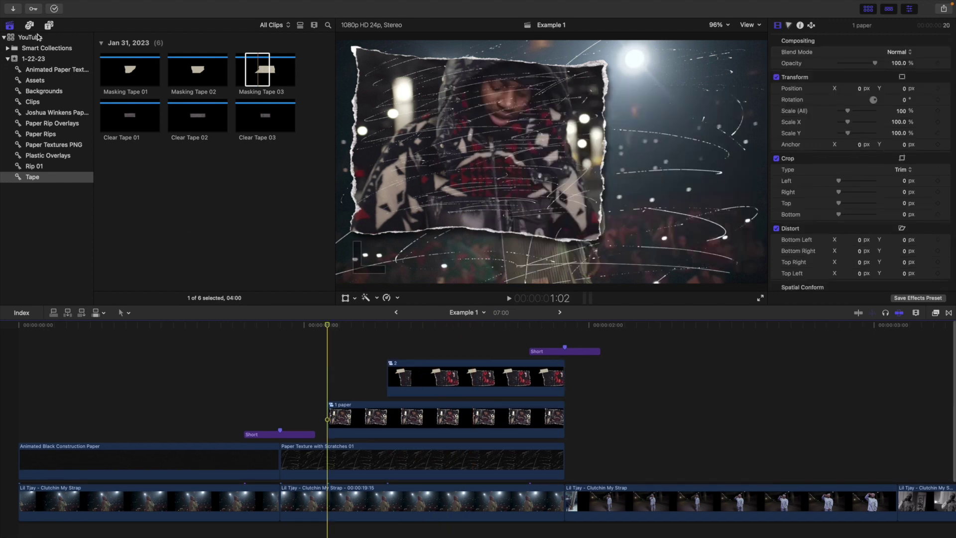
left_click(49, 25)
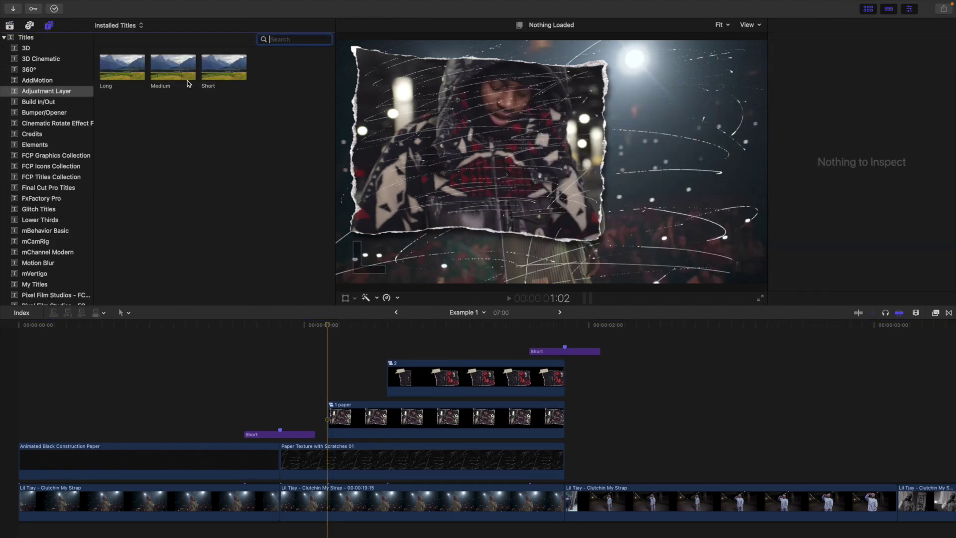
left_click_drag(219, 76, 290, 355)
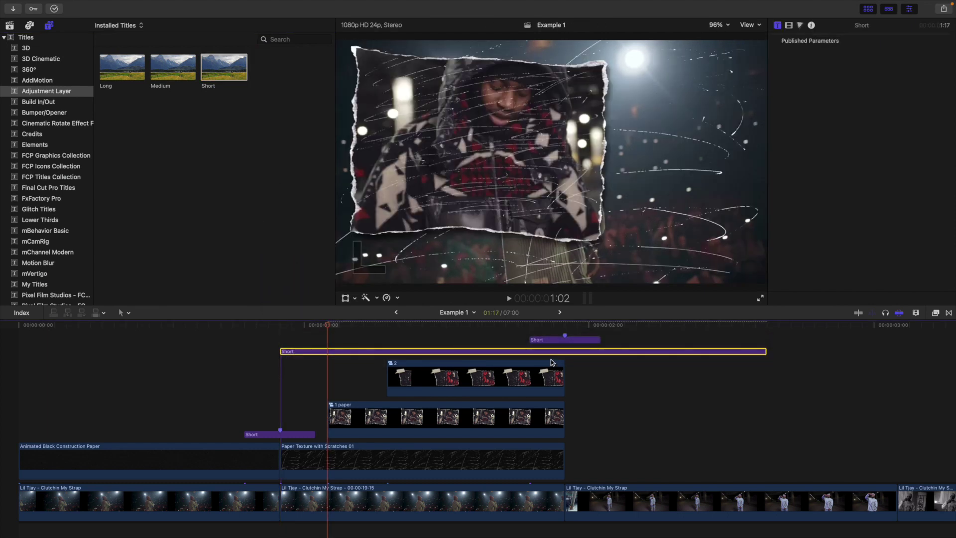
left_click(570, 367)
left_click(573, 365)
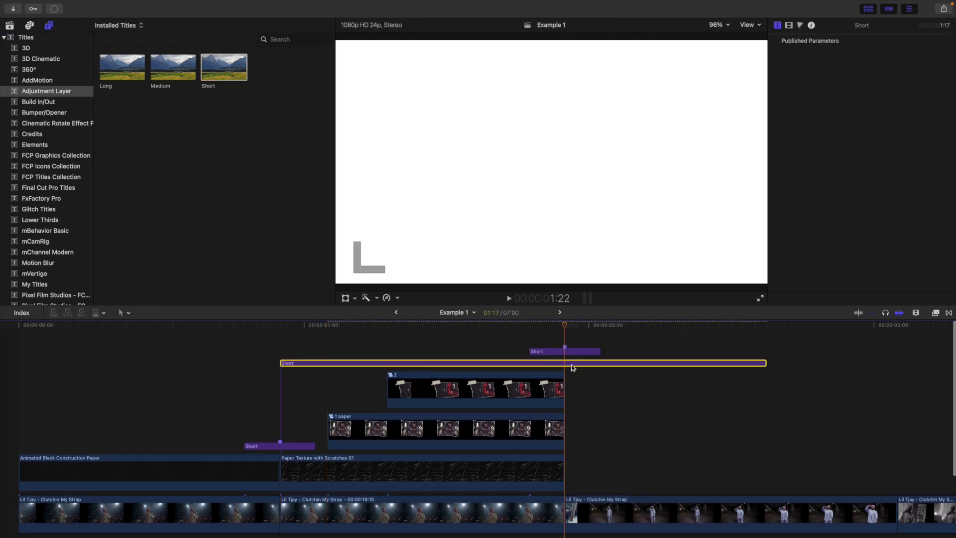
key("alt+]")
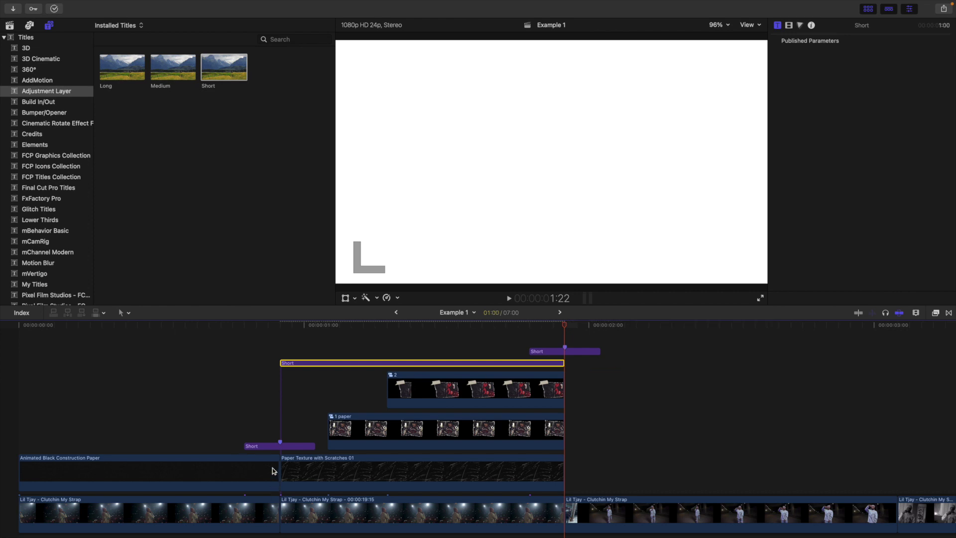
left_click_drag(279, 451, 281, 350)
left_click(347, 347)
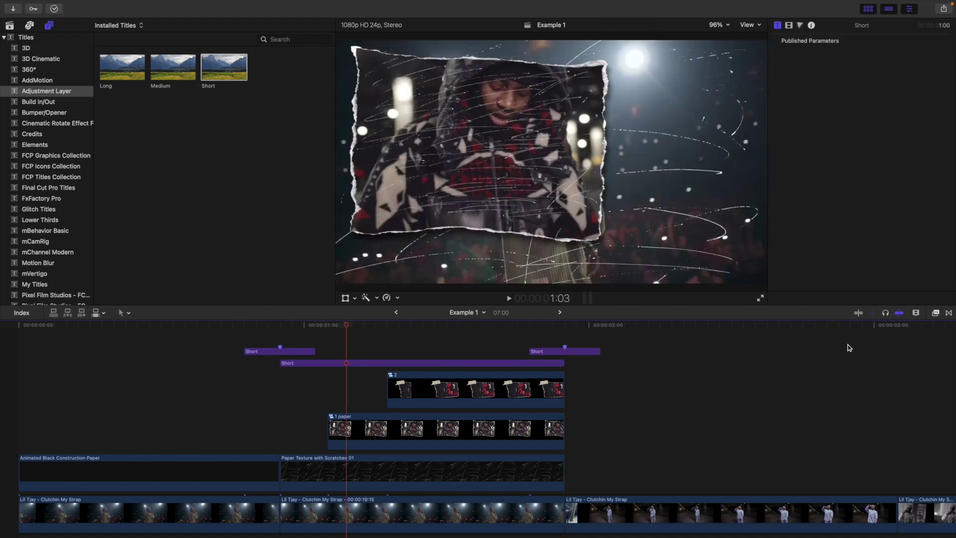
Step: Apply the Handheld Twisting effect from RN Shake to the new adjustment layer and show its effect settings
left_click(936, 313)
scroll(796, 423, "down", 5)
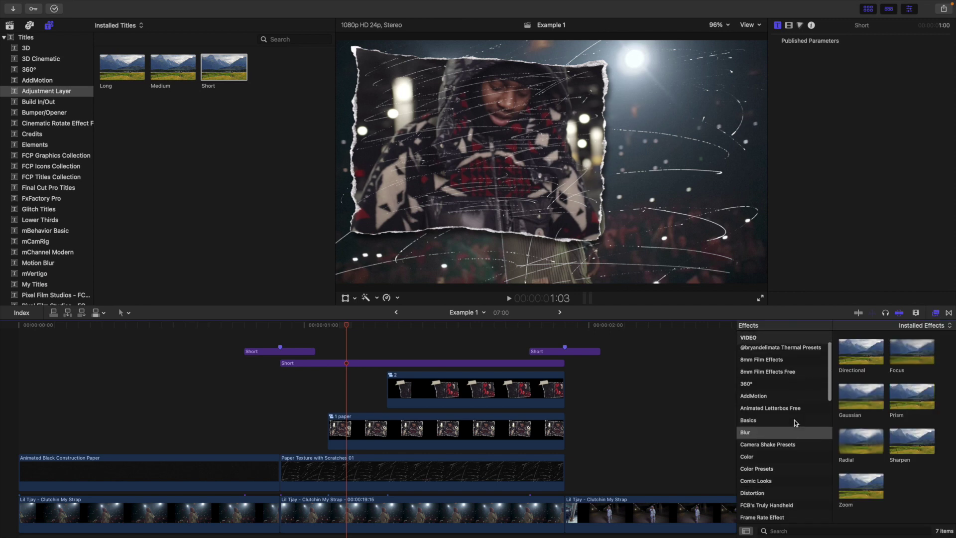
scroll(796, 423, "down", 5)
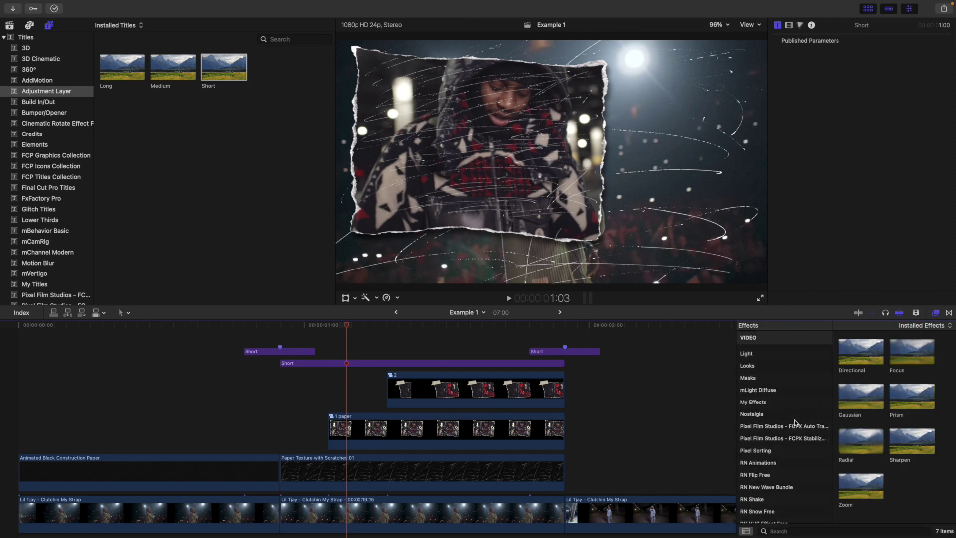
scroll(795, 423, "down", 5)
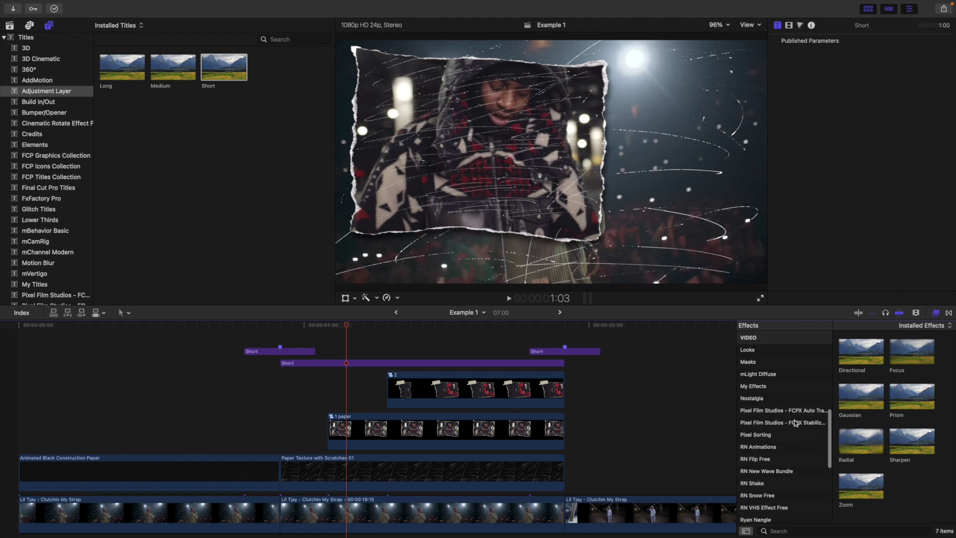
left_click(762, 437)
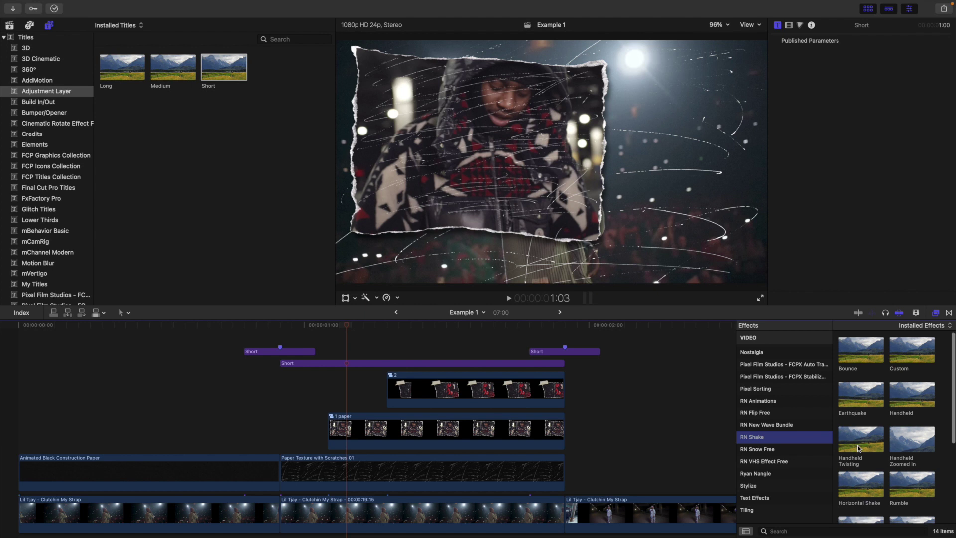
left_click_drag(856, 445, 487, 365)
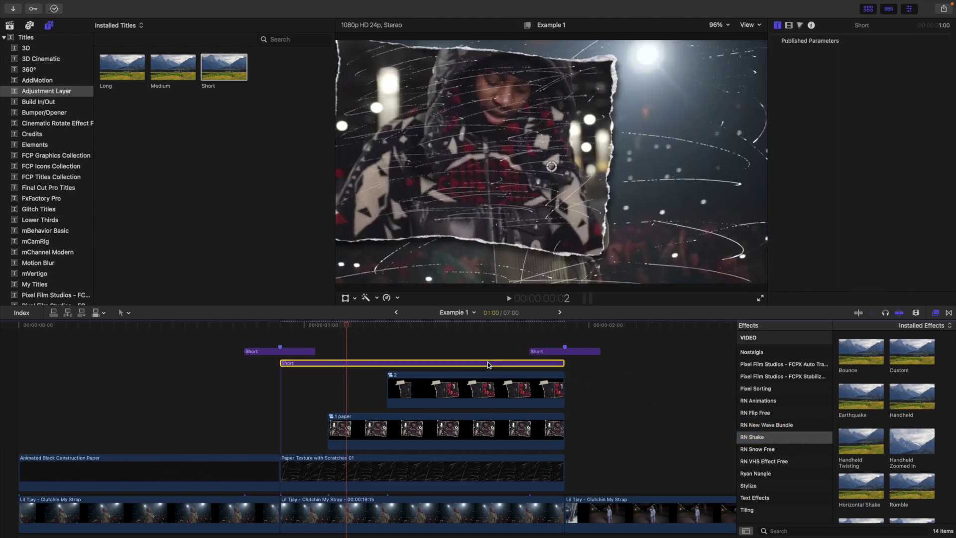
left_click(935, 313)
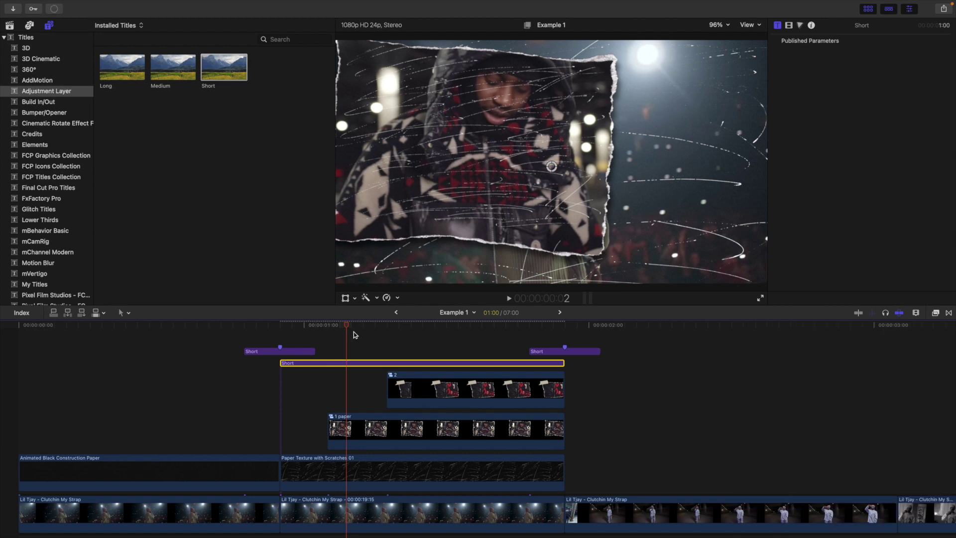
left_click(789, 26)
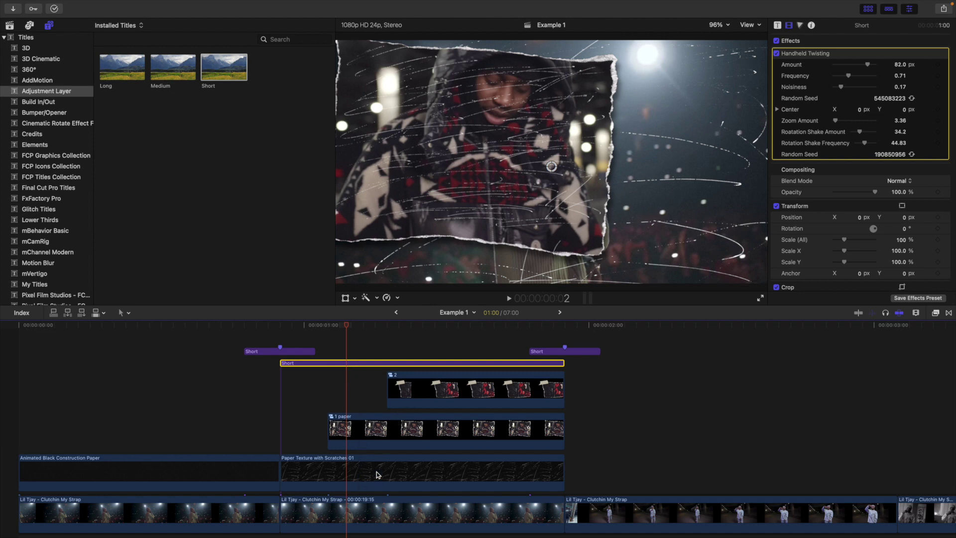
Step: Play the sequence from the beginning and scrub onward from 1:10 to review the shake on the paper collage
left_click(207, 379)
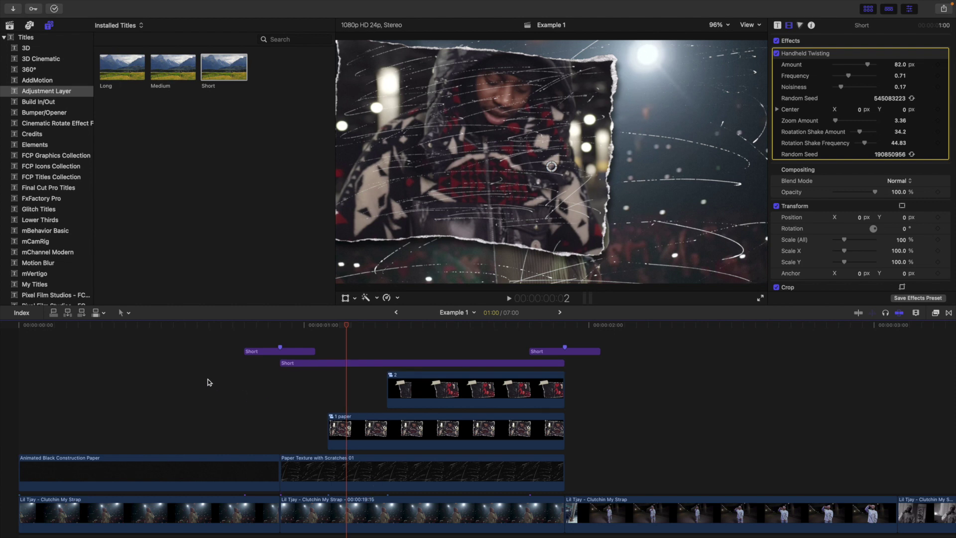
key("space")
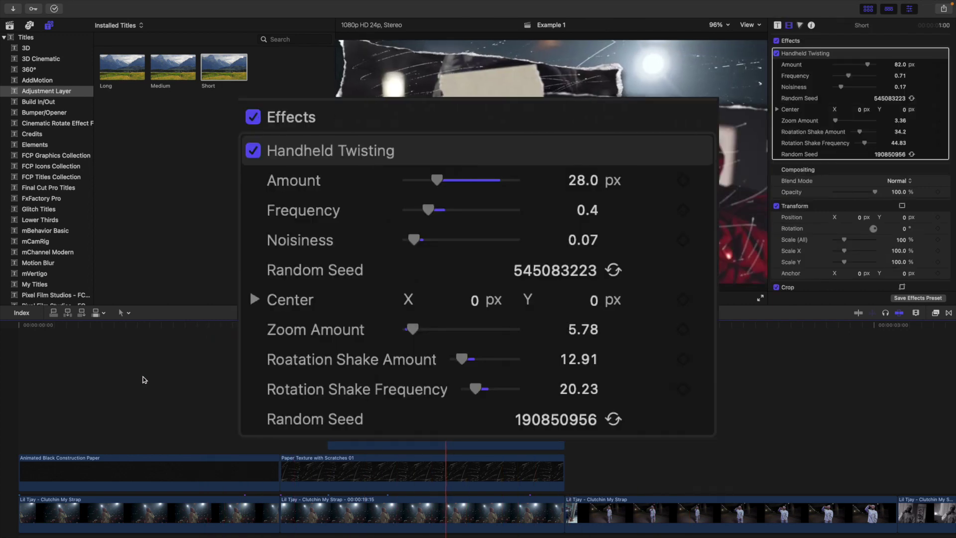
left_click(13, 373)
key("space")
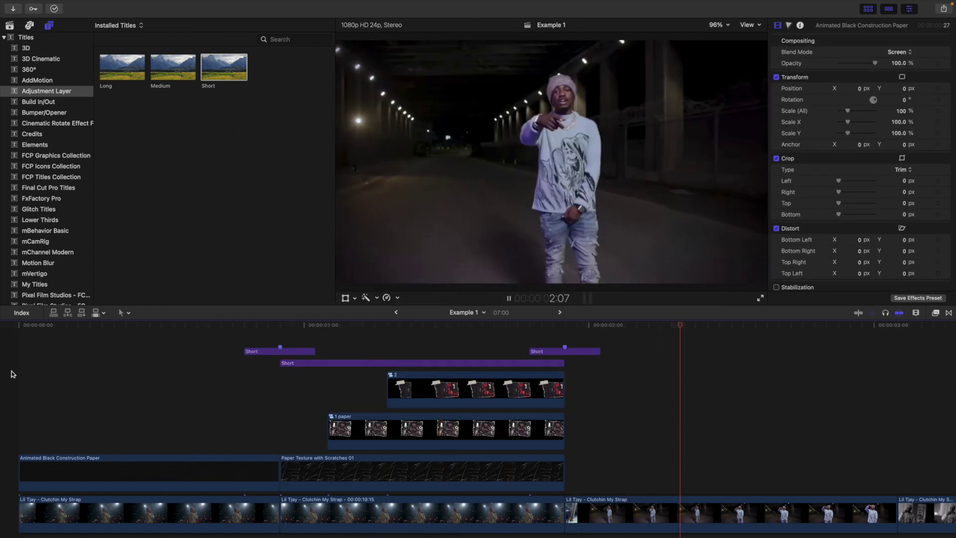
key("space")
left_click(429, 351)
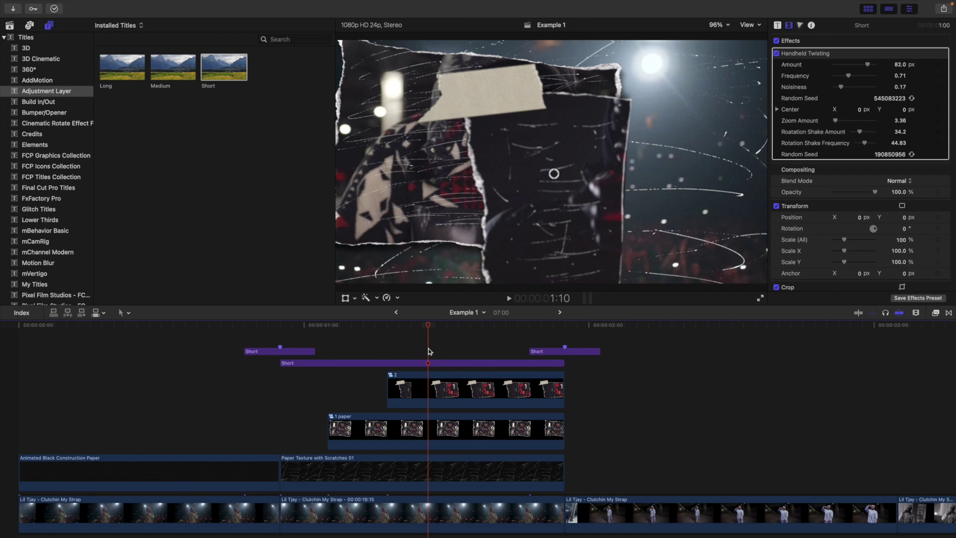
left_click_drag(428, 329, 482, 334)
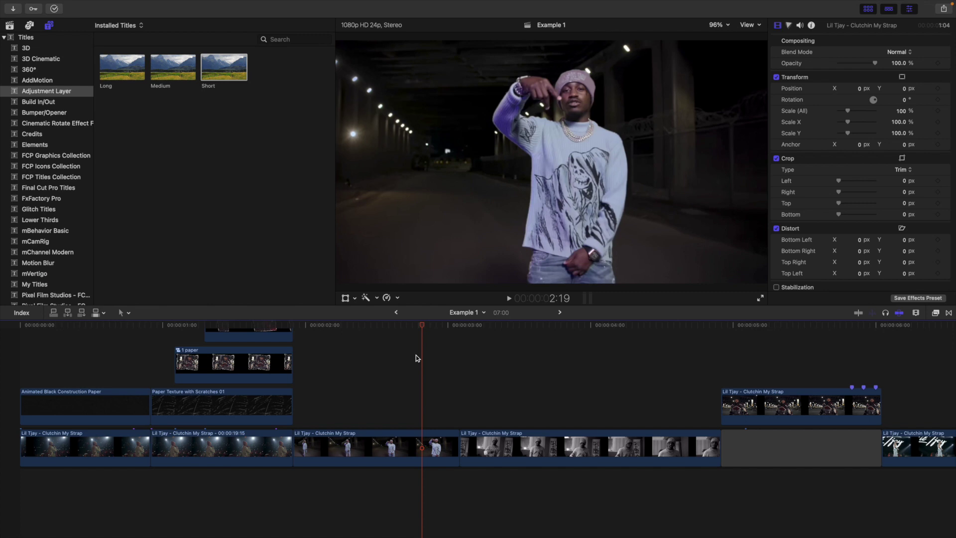
Step: Lift the tunnel clip out of the primary storyline and shorten the gap beneath it to end at 2:17
left_click(421, 442)
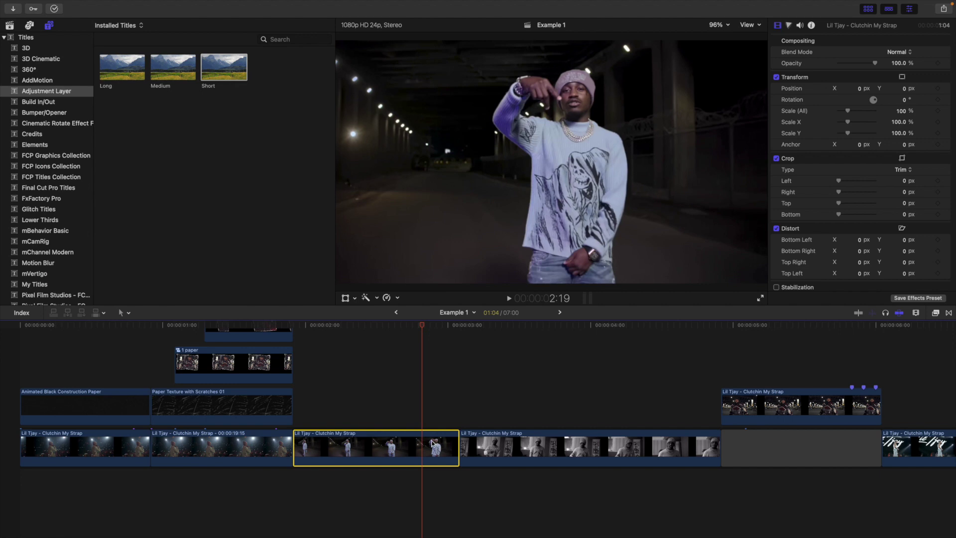
key("alt+super+Up")
left_click(370, 380)
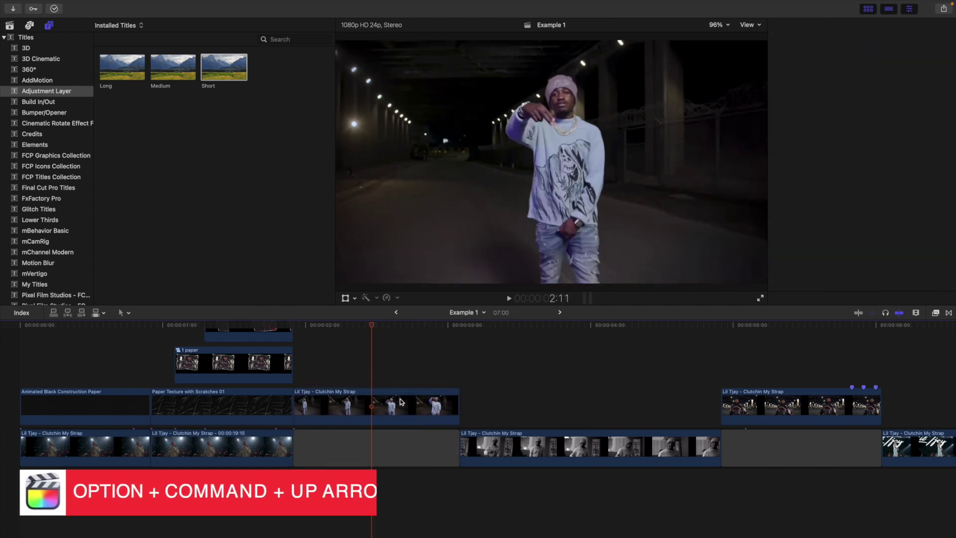
left_click_drag(456, 445, 404, 444)
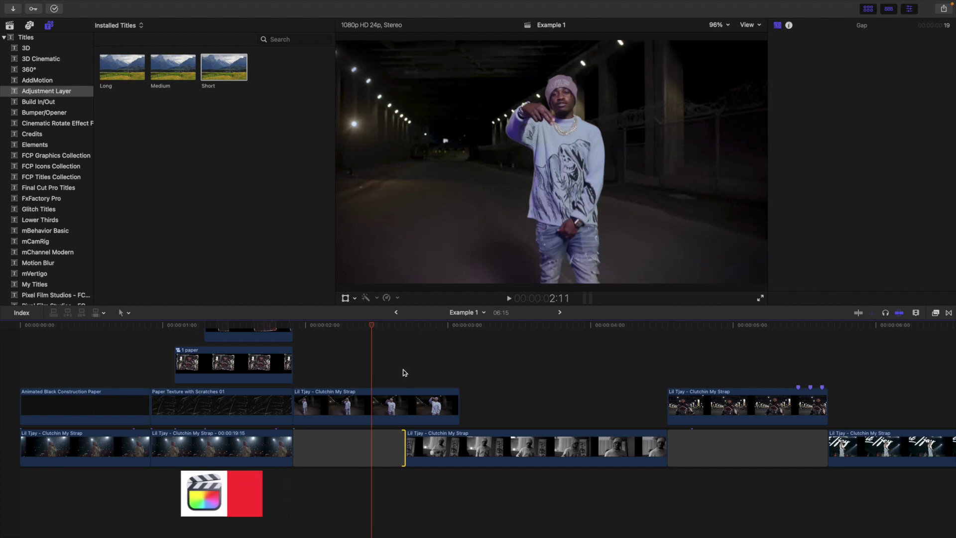
left_click(405, 372)
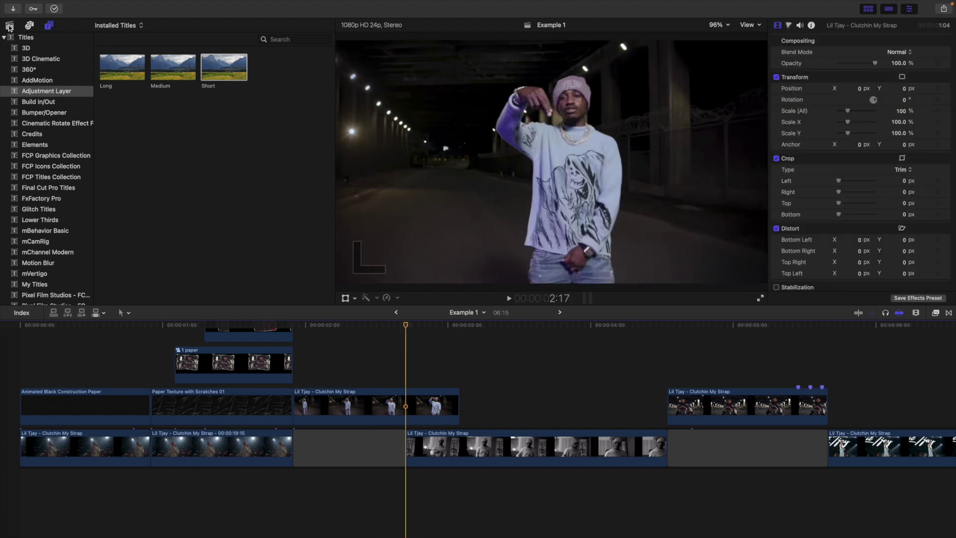
Step: Add clips 1, 2 and 3 from the Rip 01 collection to the timeline, stacked above the lifted tunnel clip
left_click(9, 25)
left_click(35, 167)
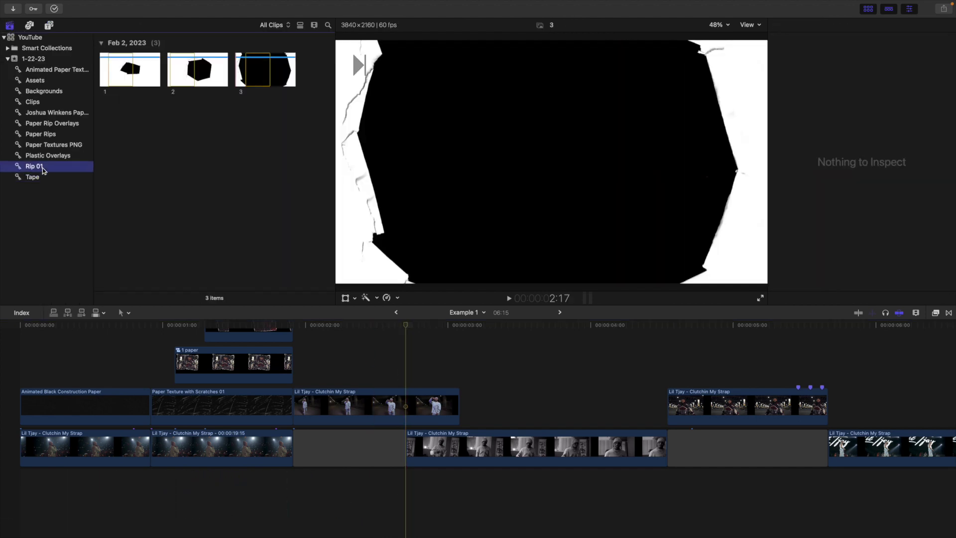
left_click_drag(117, 54, 355, 355)
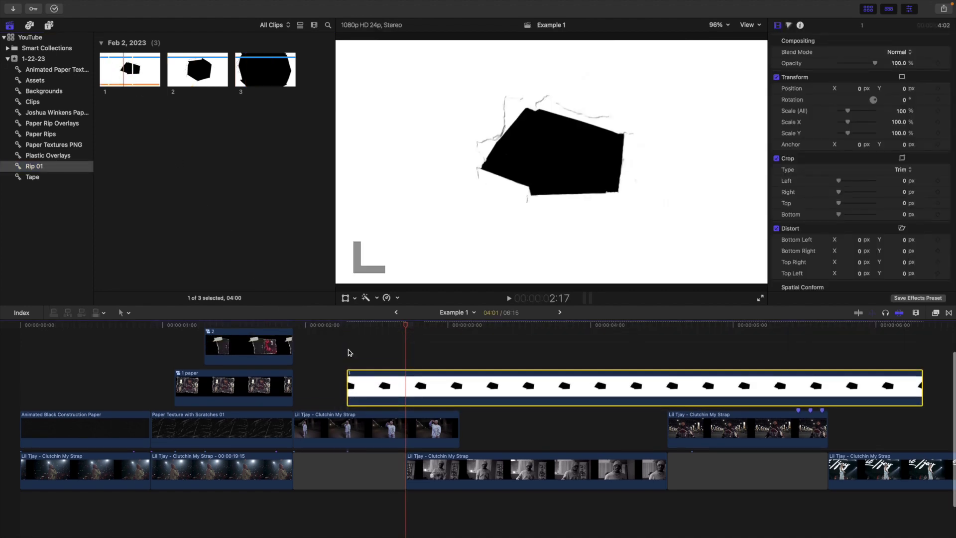
left_click_drag(174, 65, 342, 344)
scroll(338, 336, "up", 3)
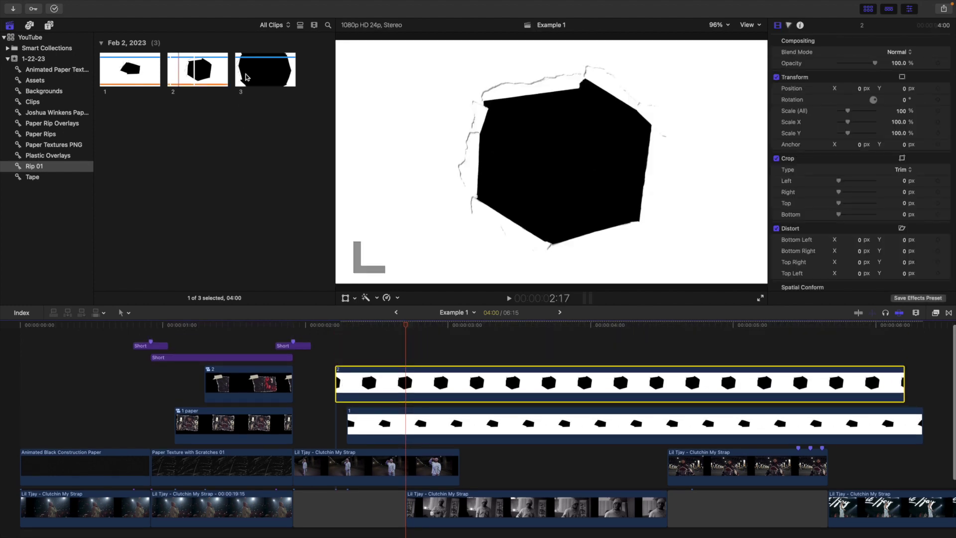
left_click_drag(247, 77, 405, 423)
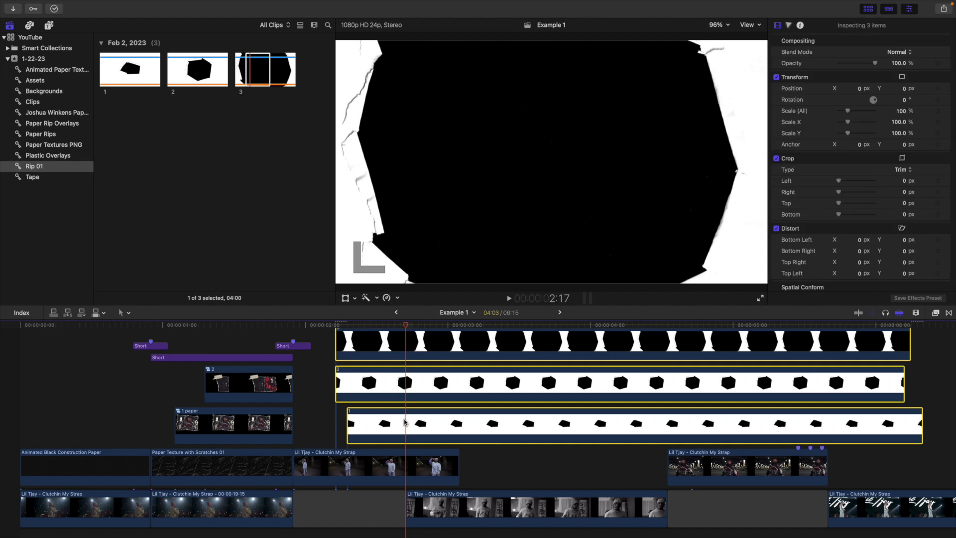
Step: Set the duration of the three rip clips to 3 frames each
key("ctrl+d")
type("3")
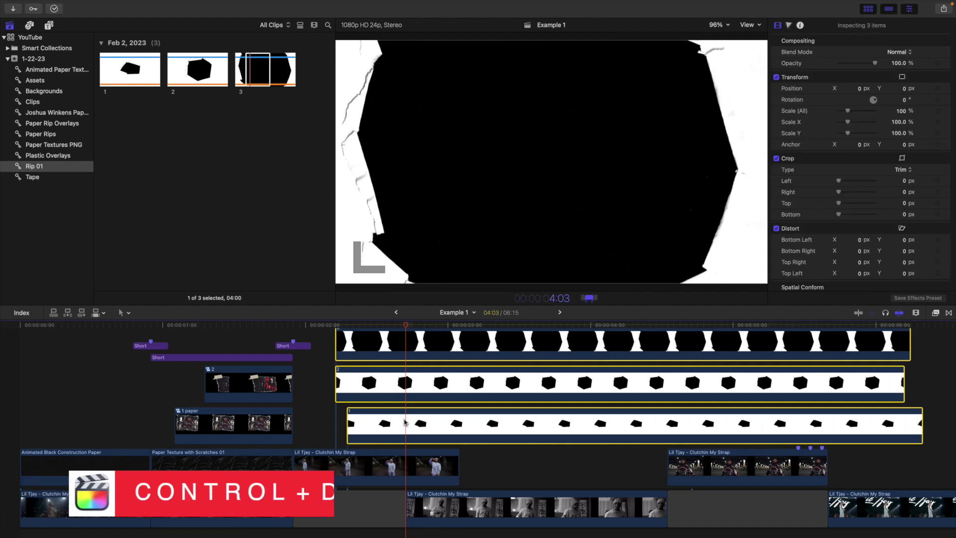
key("Return")
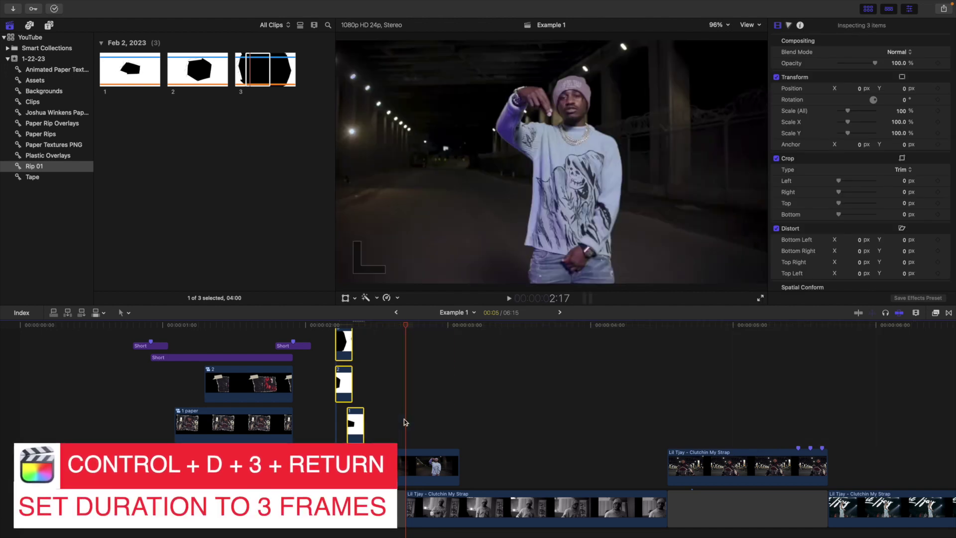
Step: Arrange rip clips 1, 2 and 3 back to back above the tunnel clip from 2:17 and play back the section
left_click(316, 405)
left_click_drag(355, 425, 416, 429)
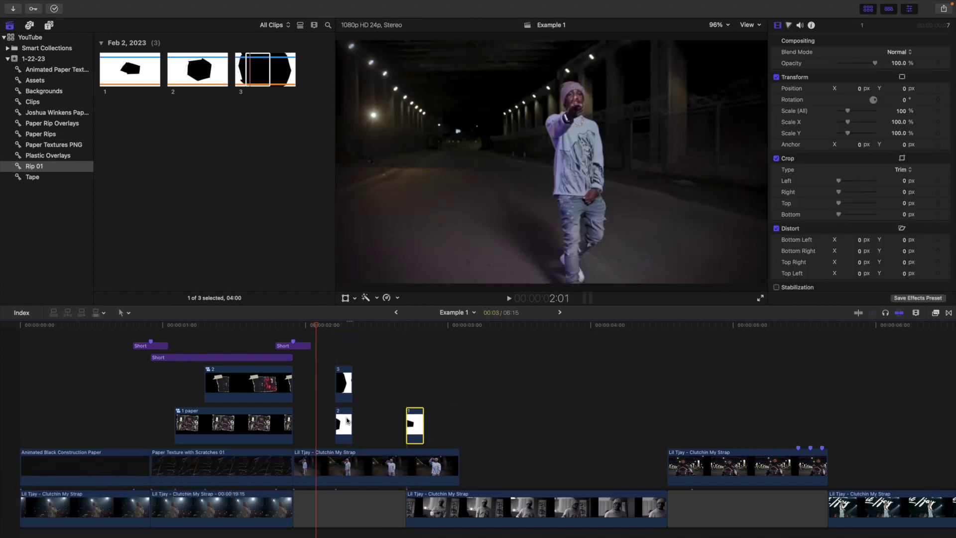
left_click_drag(344, 383, 451, 424)
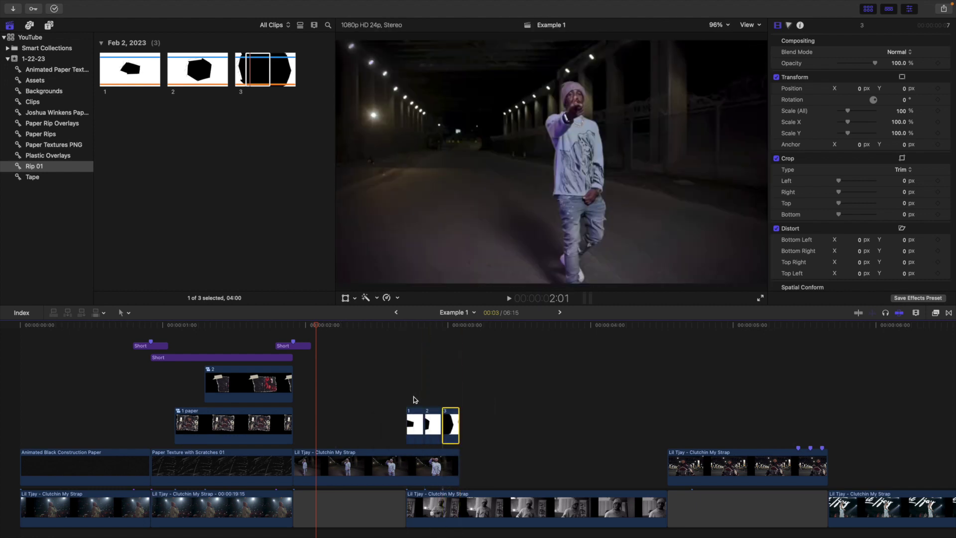
scroll(417, 399, "down", 3)
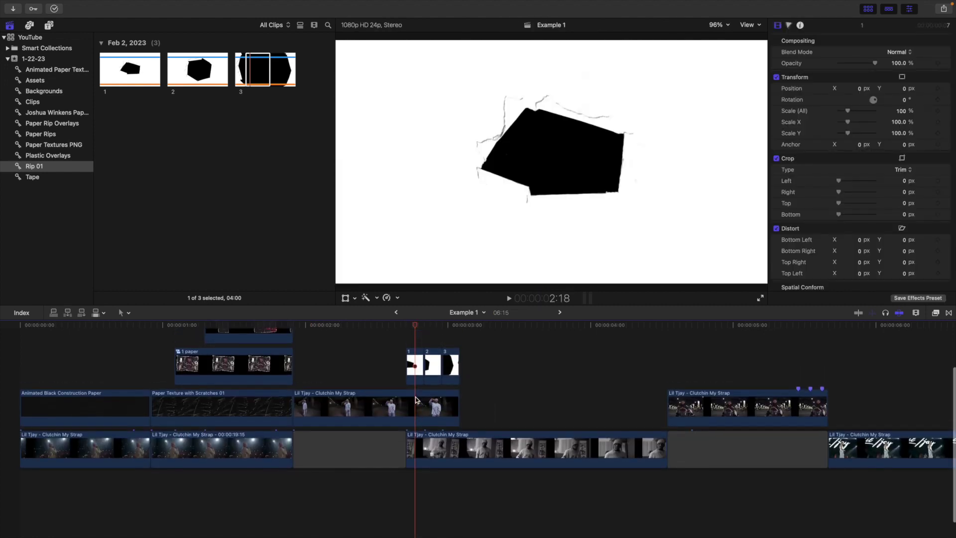
key("space")
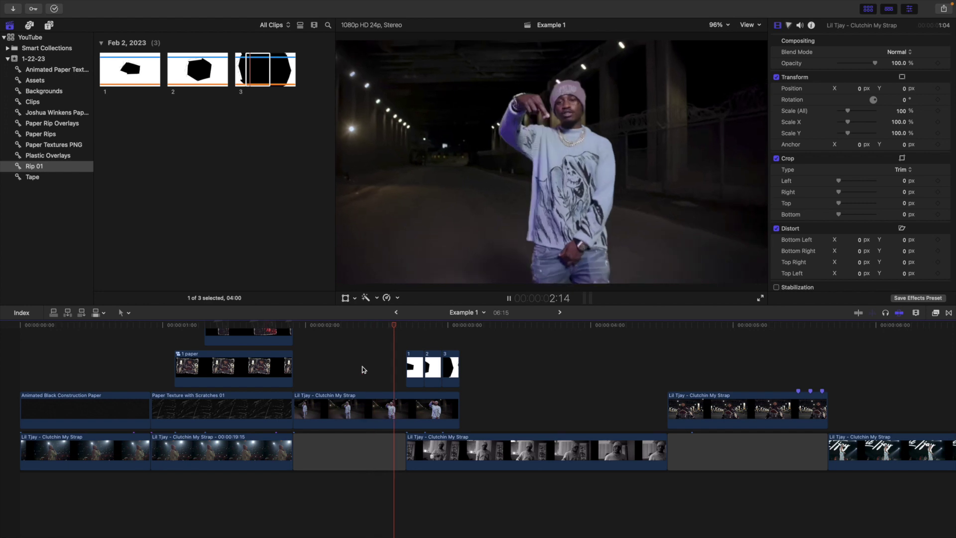
Step: Combine the three rip clips above the tunnel clip into a compound clip named Transition
key("space")
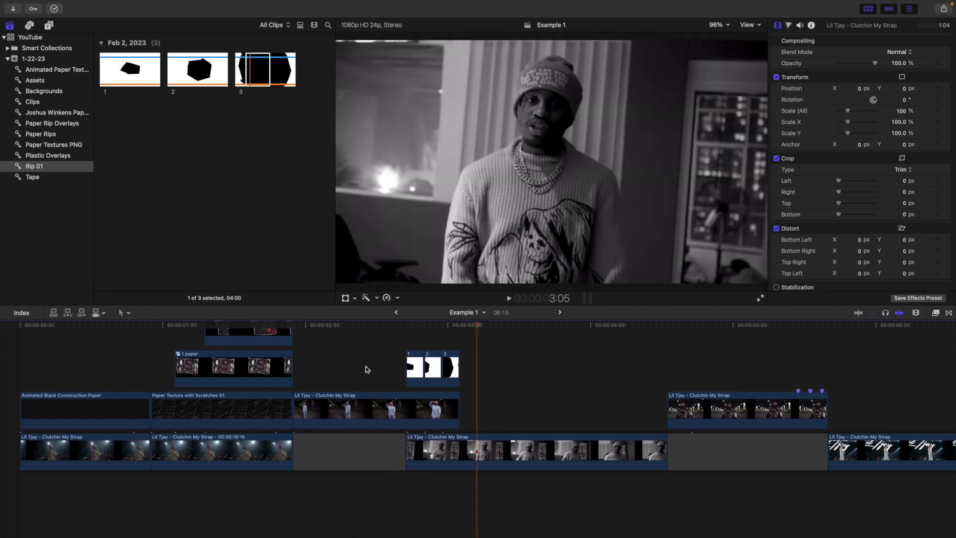
left_click(413, 345)
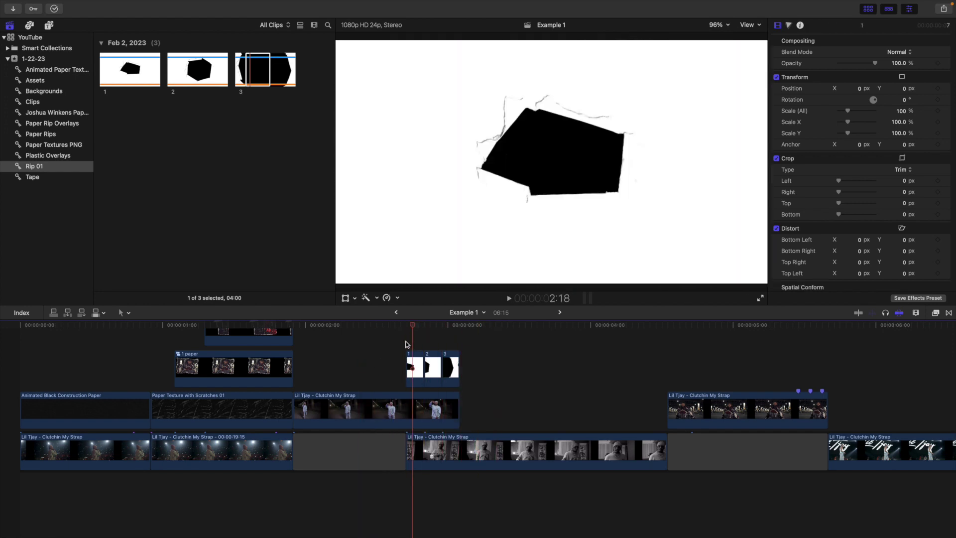
left_click_drag(380, 339, 447, 368)
key("alt+g")
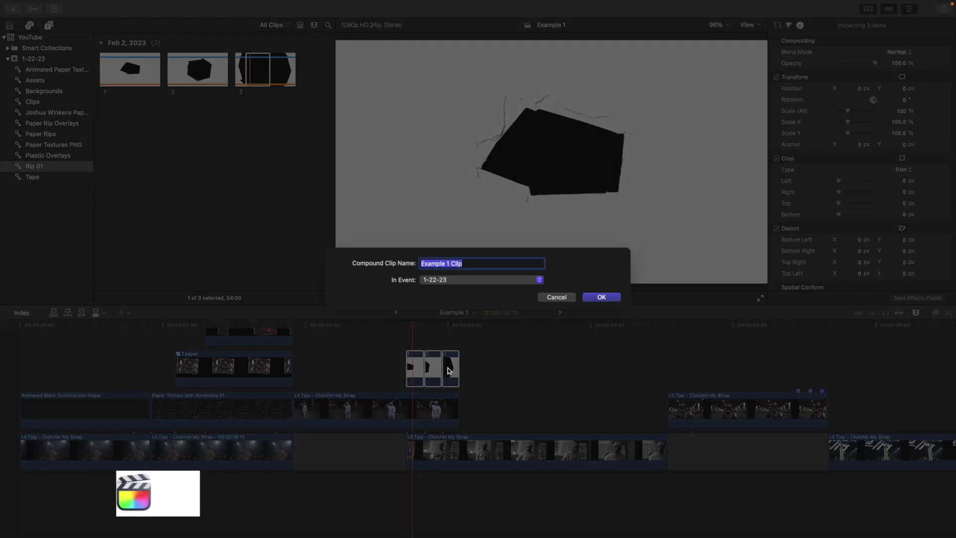
type("Transition")
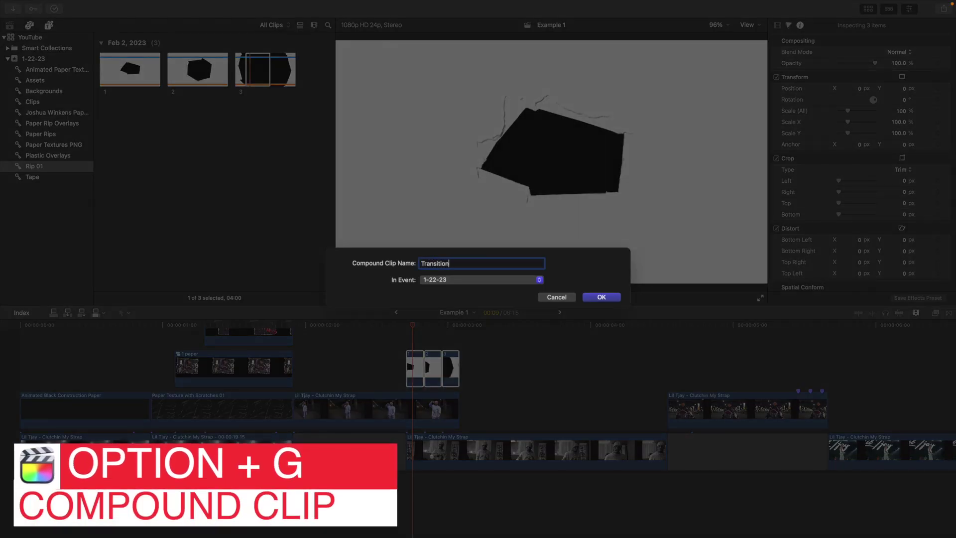
key("Return")
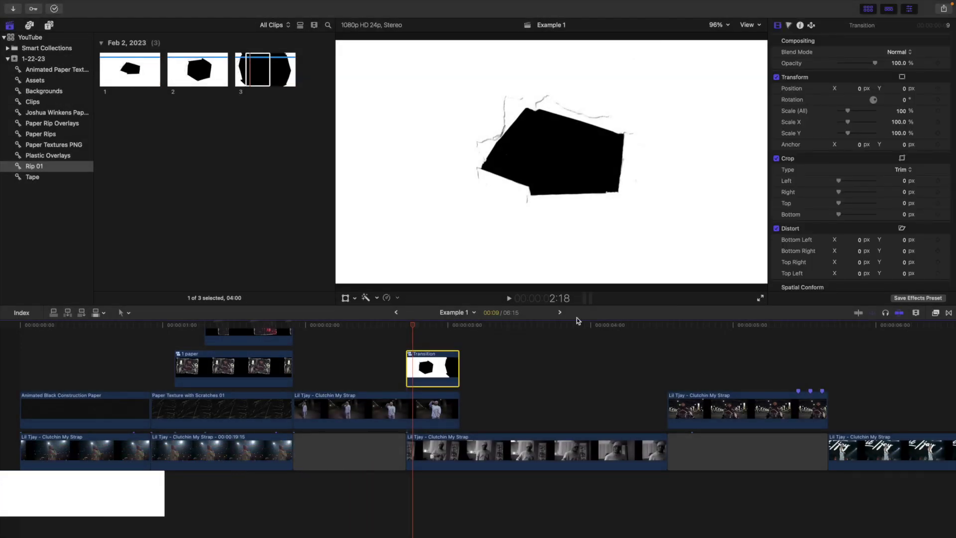
Step: Set the Transition clip's blend mode to Stencil Luma and combine it with the tunnel clip into a compound clip named Rip
left_click(900, 53)
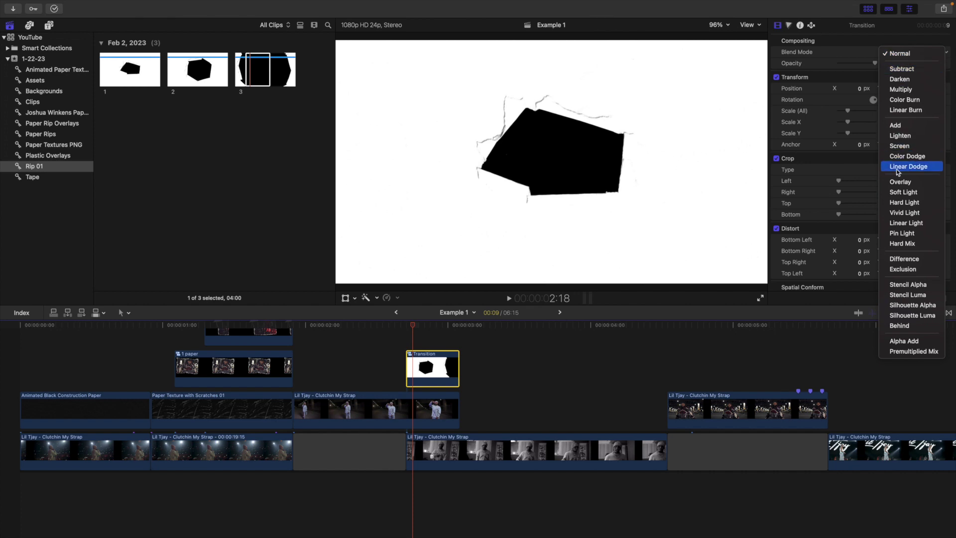
left_click(897, 295)
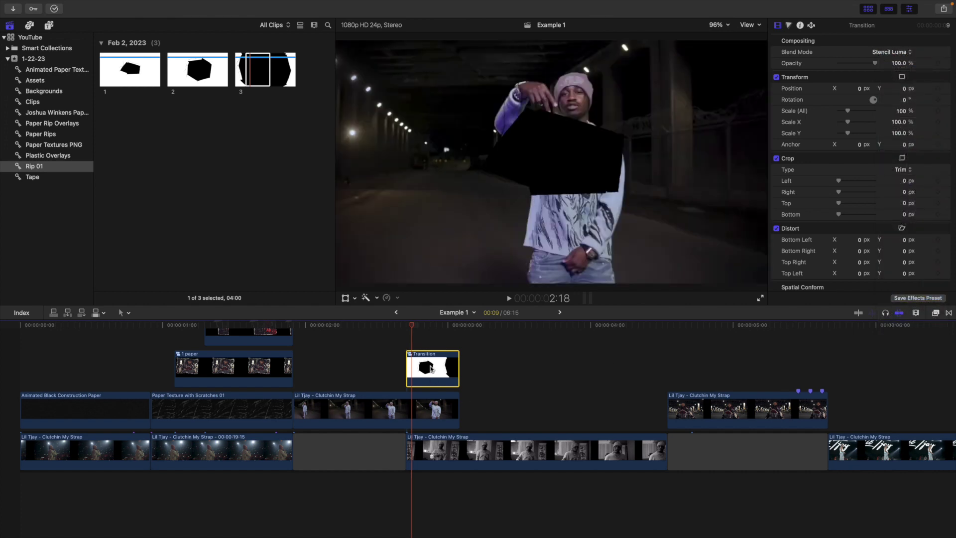
left_click(431, 414, "super")
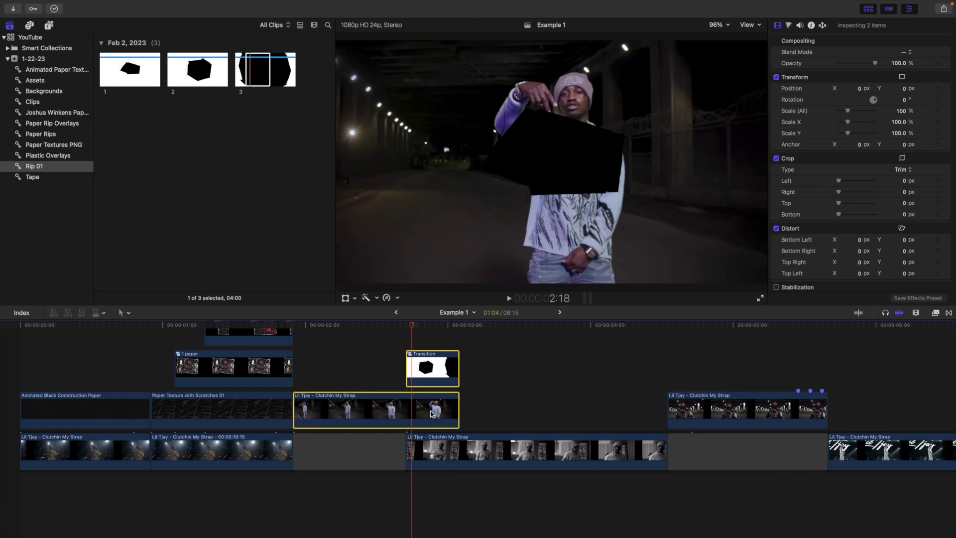
key("alt+g")
type("R")
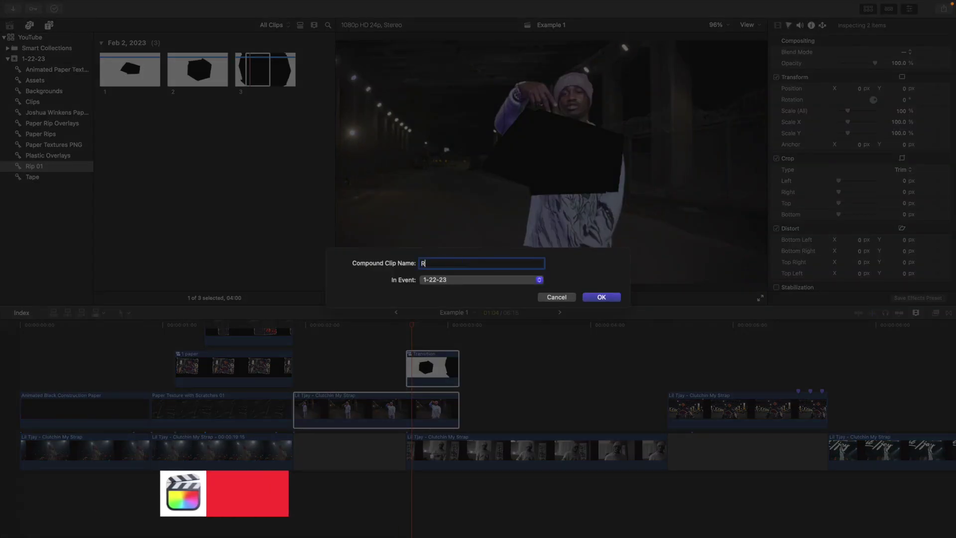
type("ip")
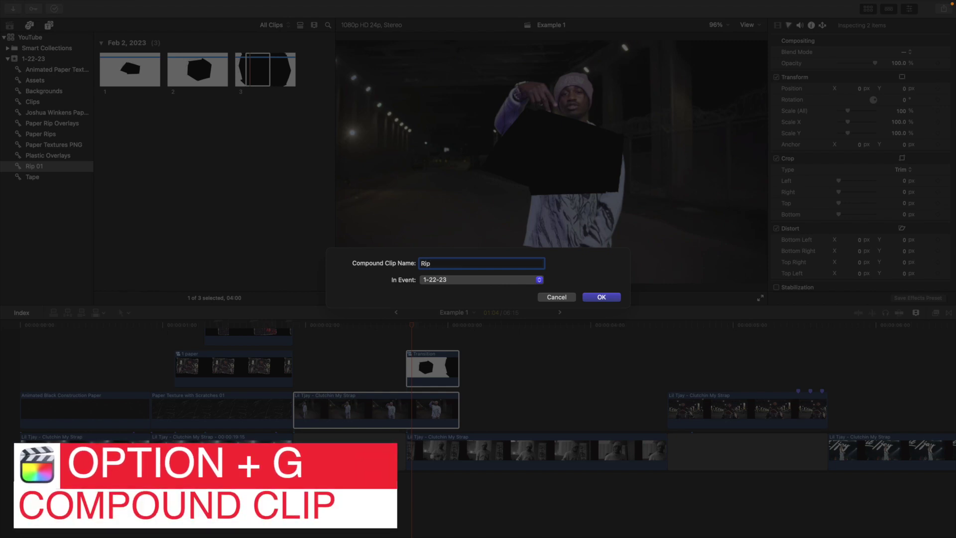
key("Return")
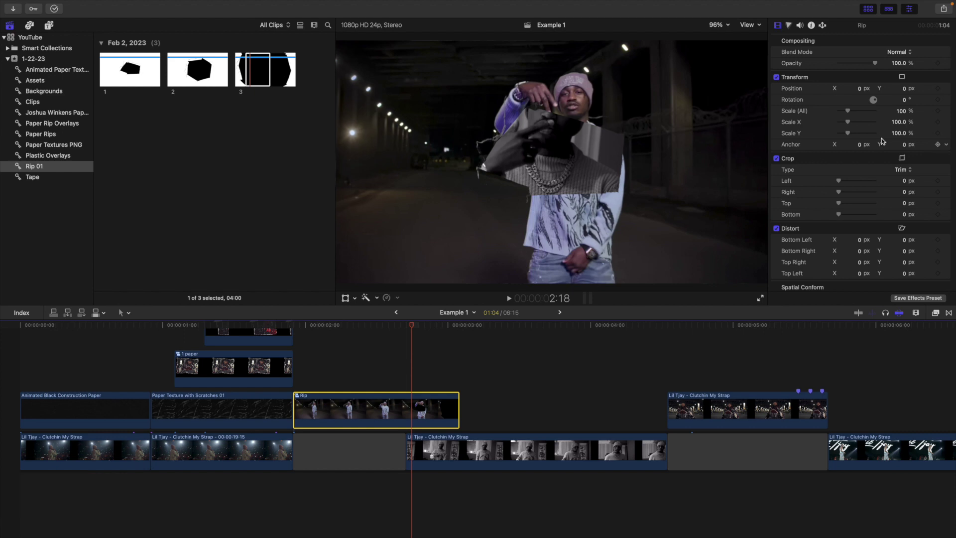
Step: Set the overall scale of the Rip compound clip to 102% and play the transition from 2:17
left_click(903, 112)
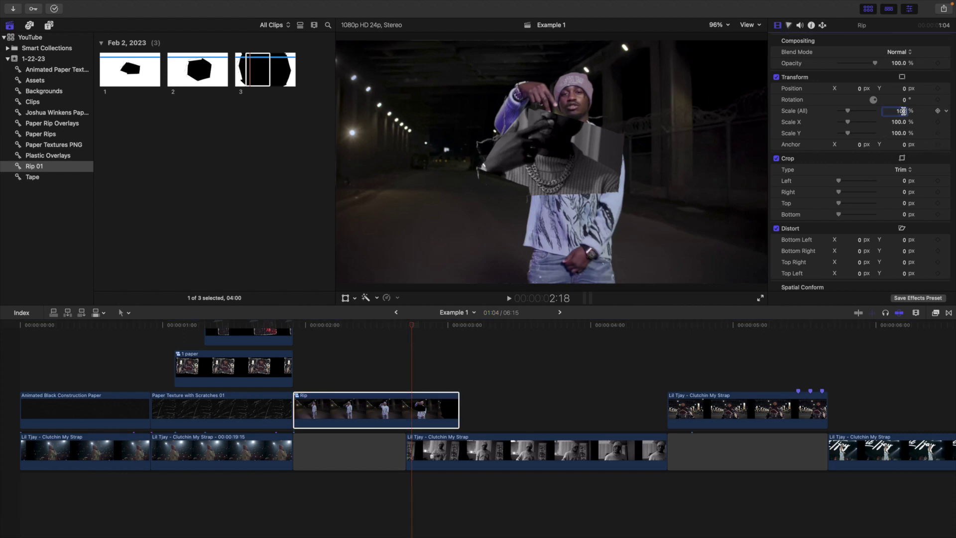
type("102")
key("Return")
left_click(405, 365)
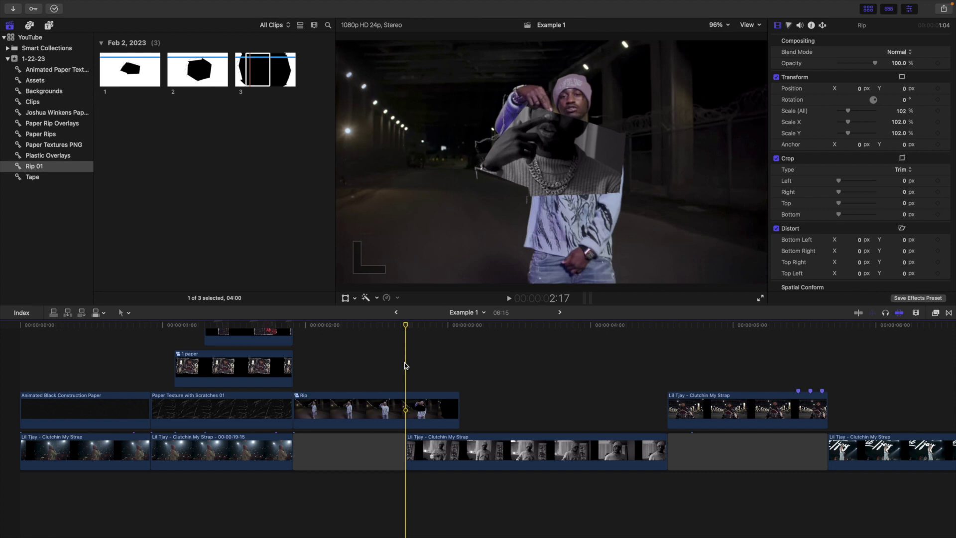
key("space")
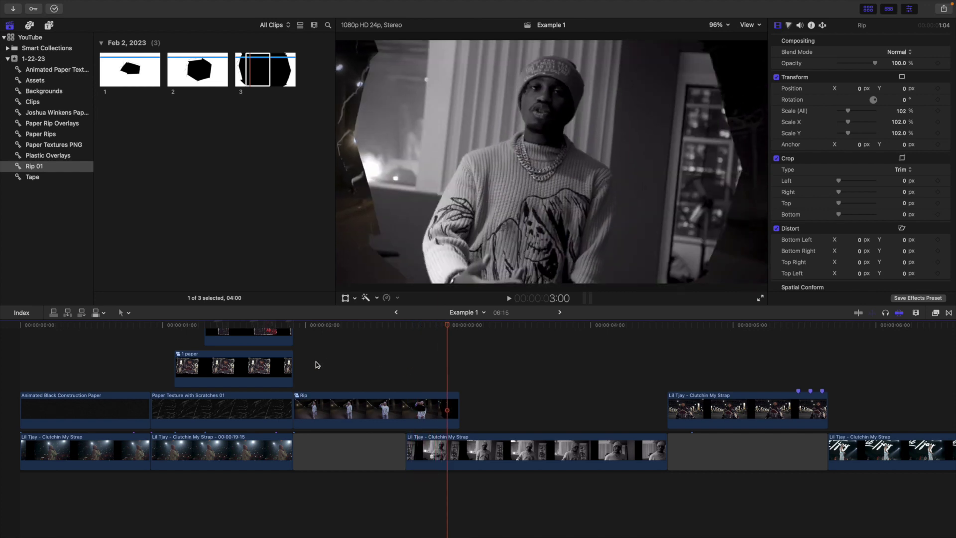
Step: Examine individual frames of the paper rip transition and play it back from the start of the Rip clip
left_click(421, 333)
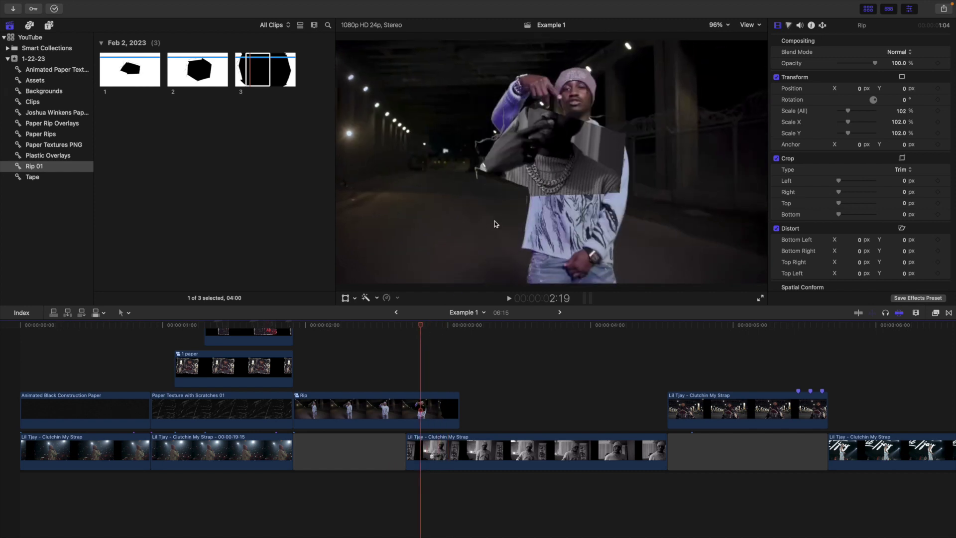
left_click(447, 371)
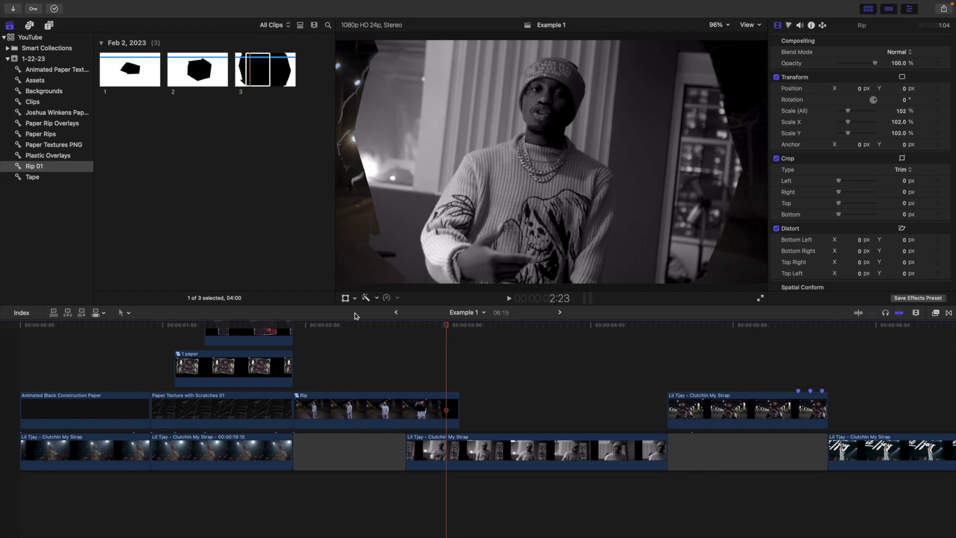
left_click(297, 379)
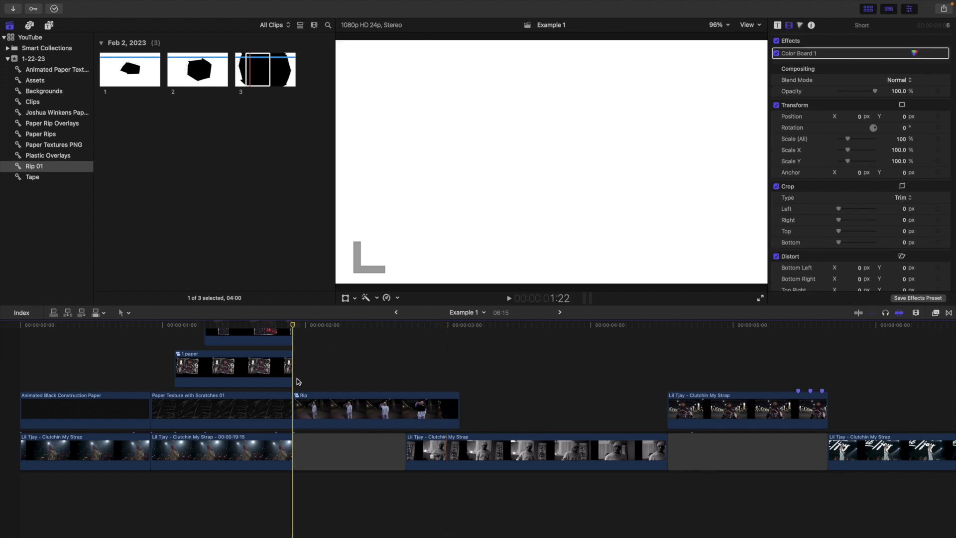
left_click(385, 386)
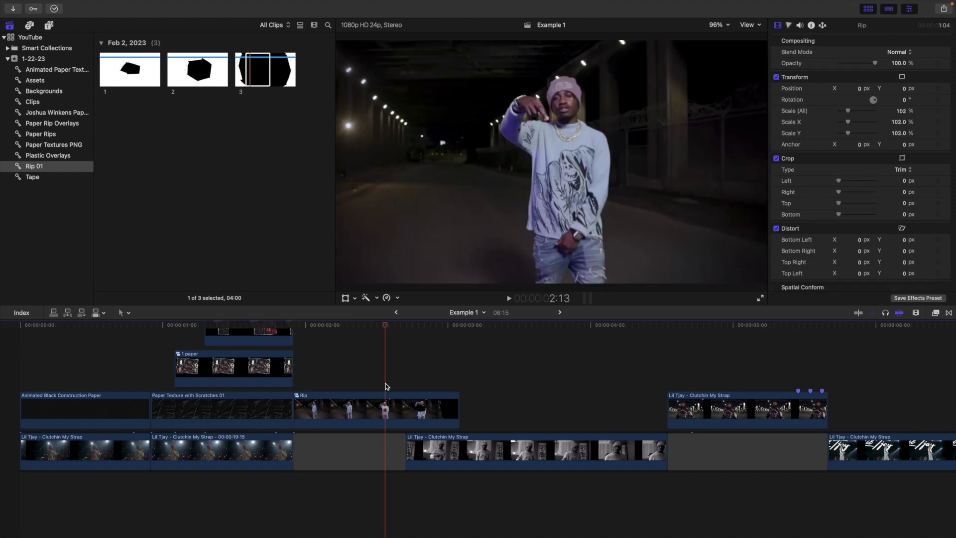
left_click(298, 373)
key("space")
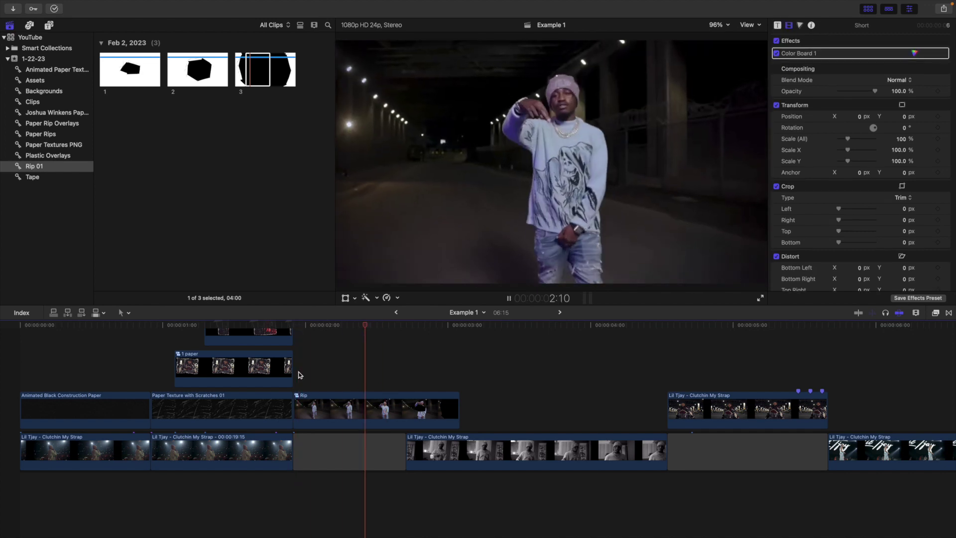
left_click(351, 369)
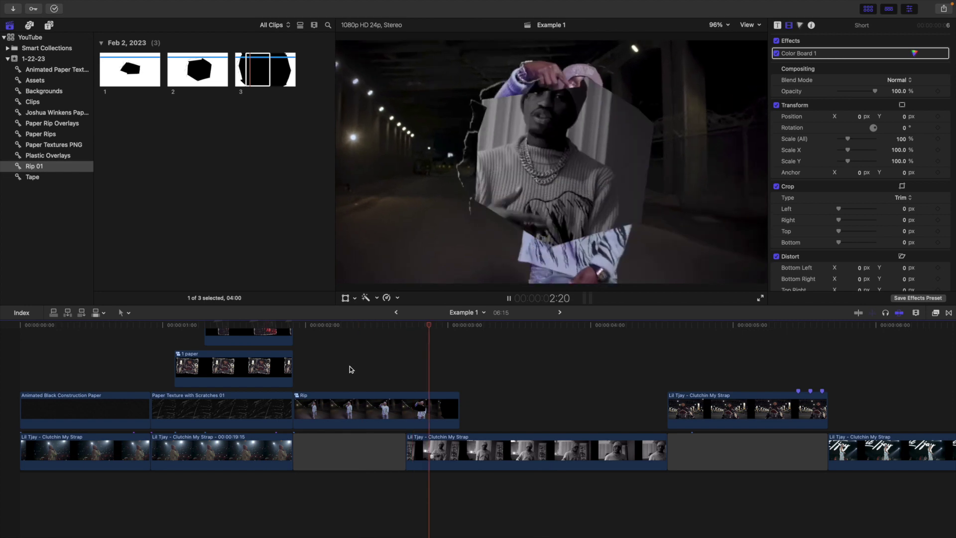
left_click(351, 369)
key("space")
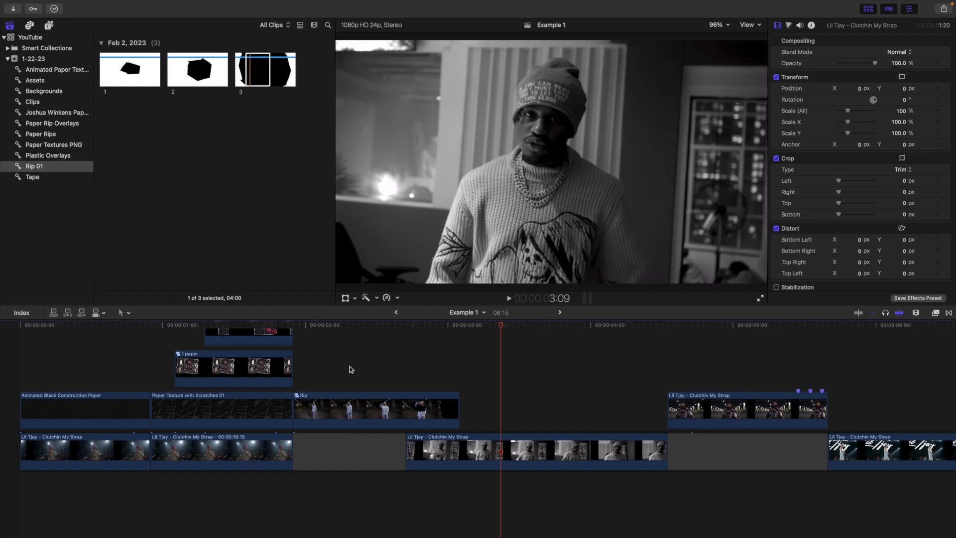
Step: Duplicate the black-and-white studio clip onto the layer directly above the original
key("super+equal")
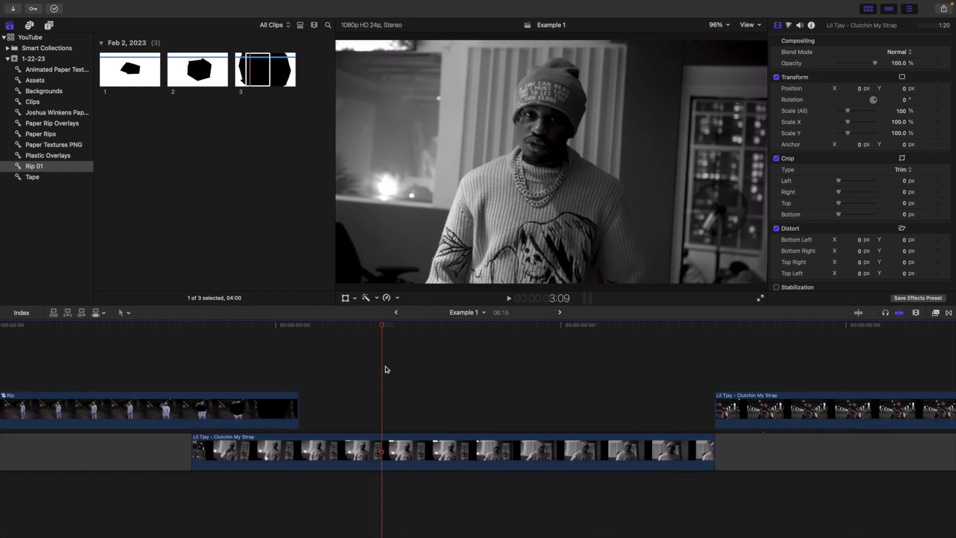
left_click(377, 445)
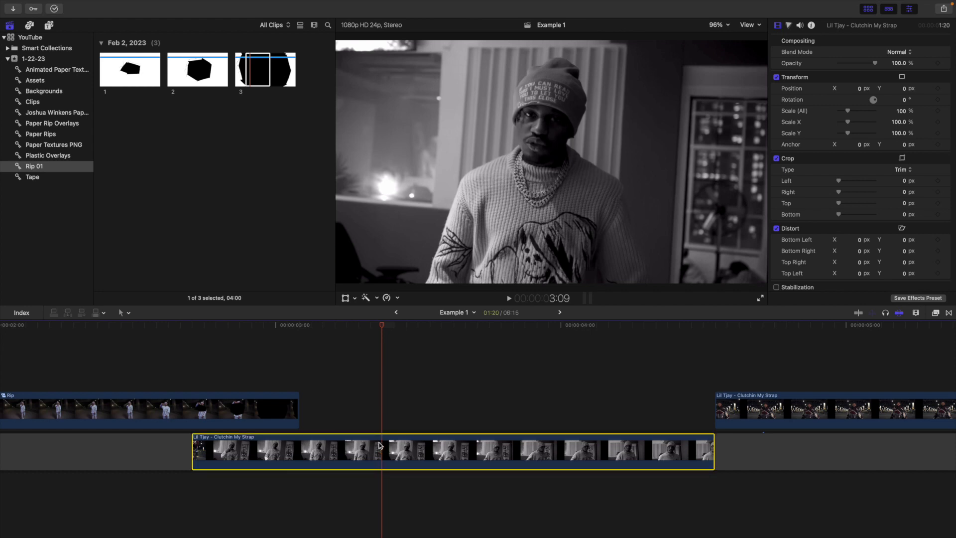
left_click_drag(375, 443, 379, 403)
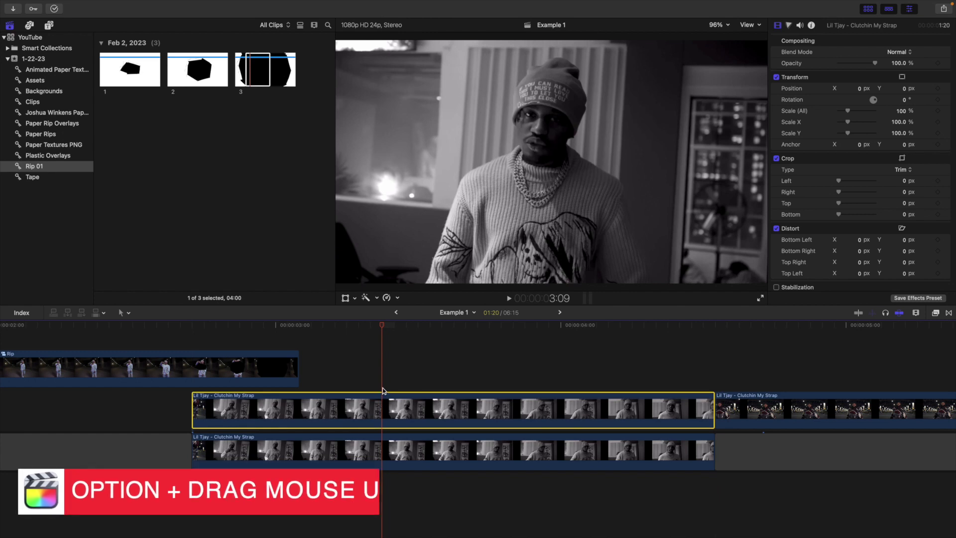
Step: Trim the duplicated studio clip to start at 3:07 and last 10 frames
left_click(365, 333)
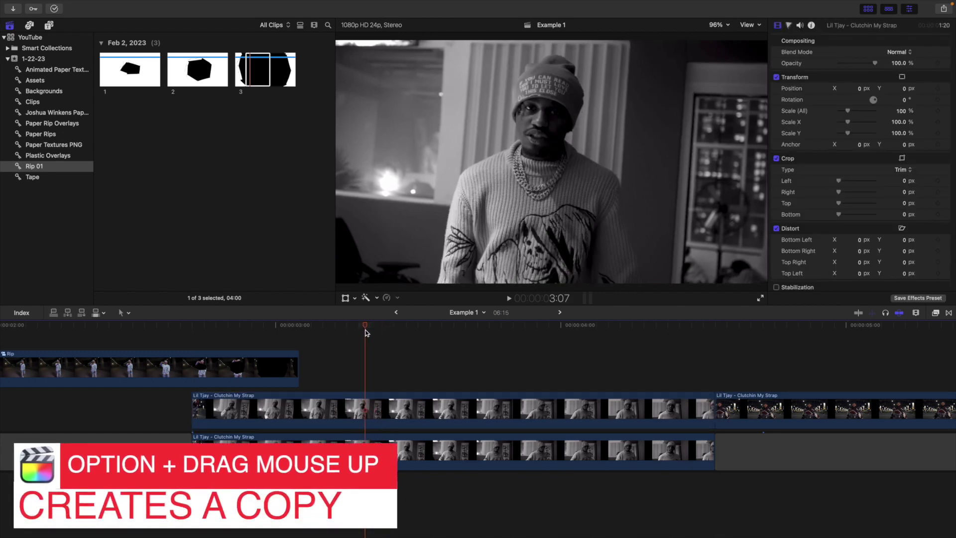
left_click(372, 402)
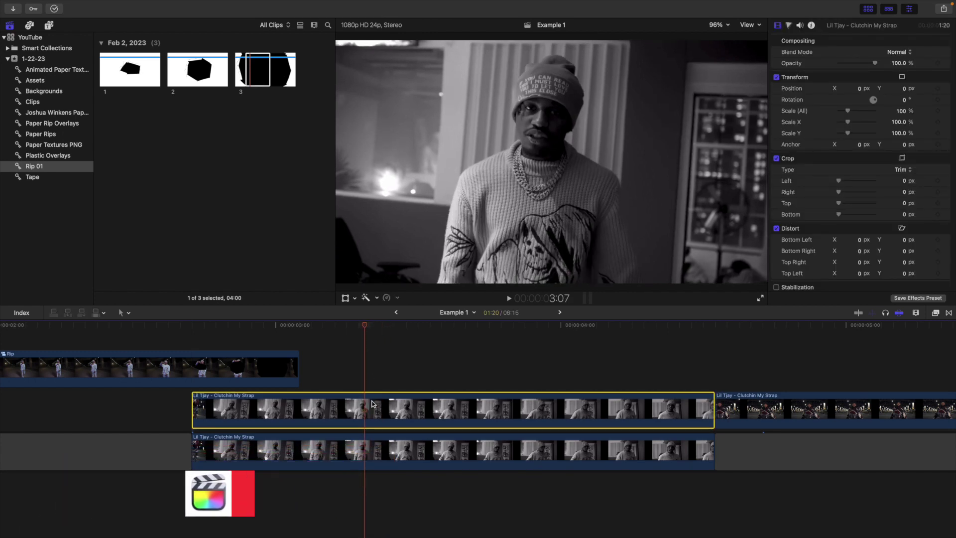
key("alt+bracketleft")
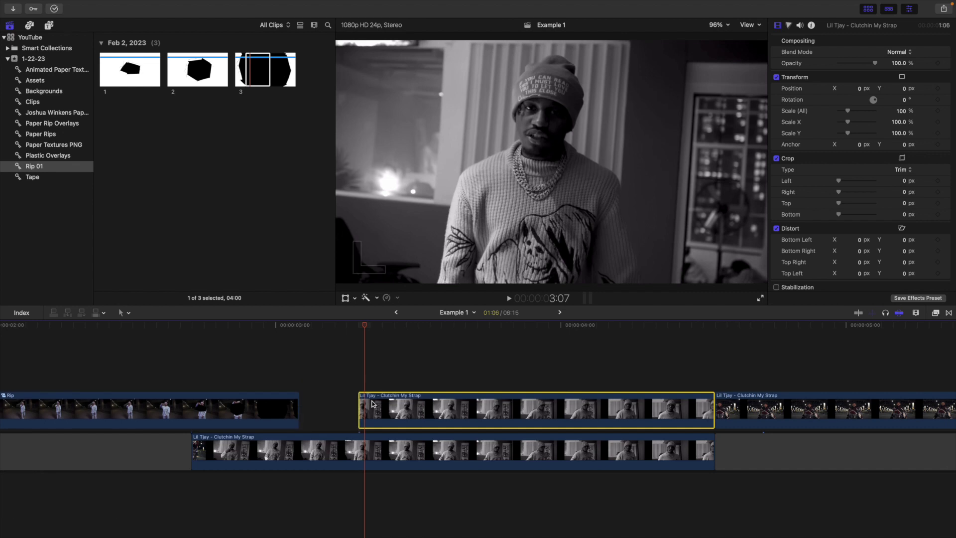
left_click_drag(711, 410, 469, 410)
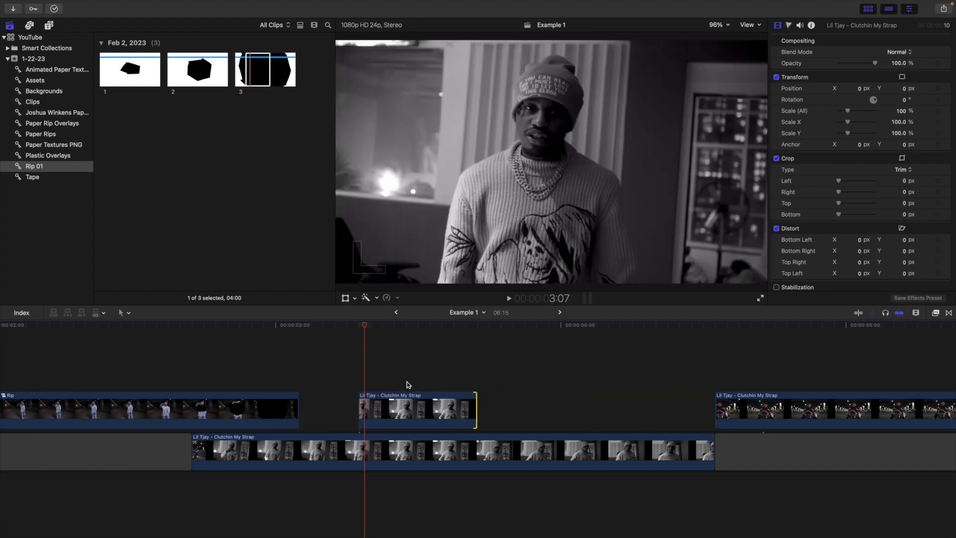
left_click(408, 383)
left_click(417, 403)
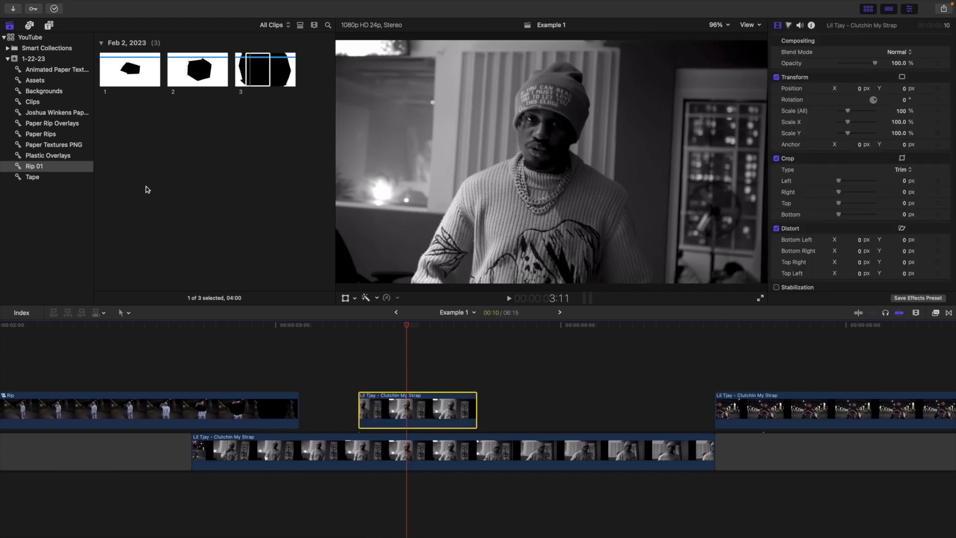
Step: Add Paper Rip 05 from the Paper Rips collection above the duplicated clip and trim it to the same end point
left_click(29, 134)
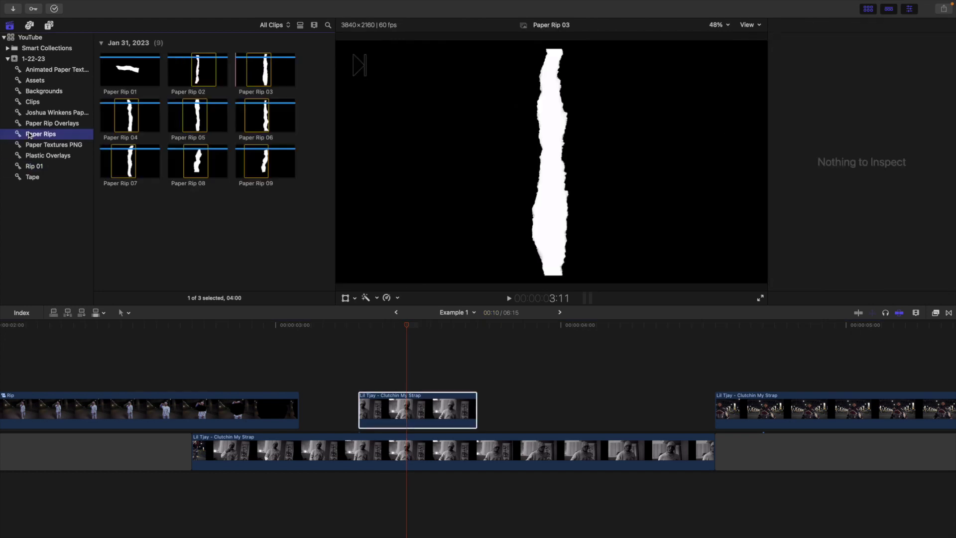
left_click(207, 131)
left_click_drag(208, 135, 431, 350)
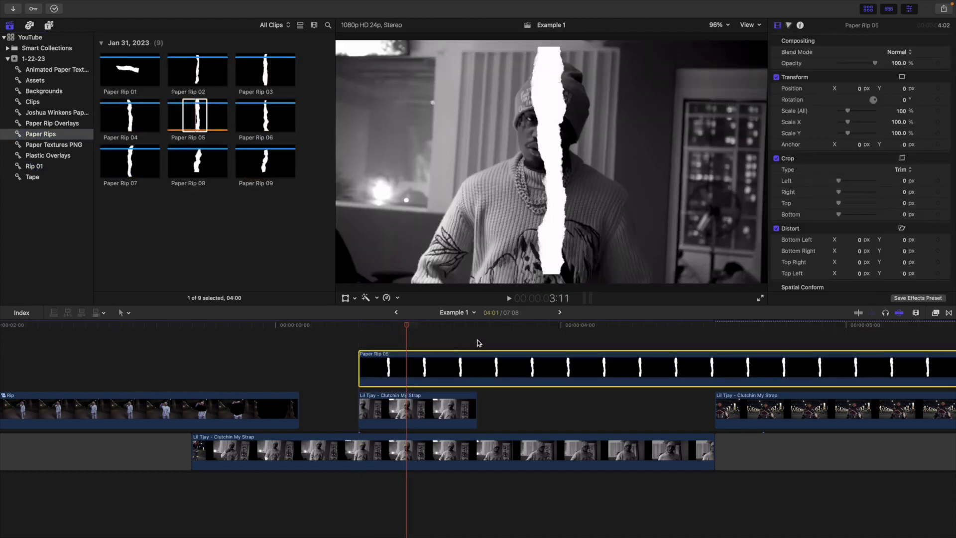
left_click(476, 343)
left_click(487, 370)
key("alt+bracketright")
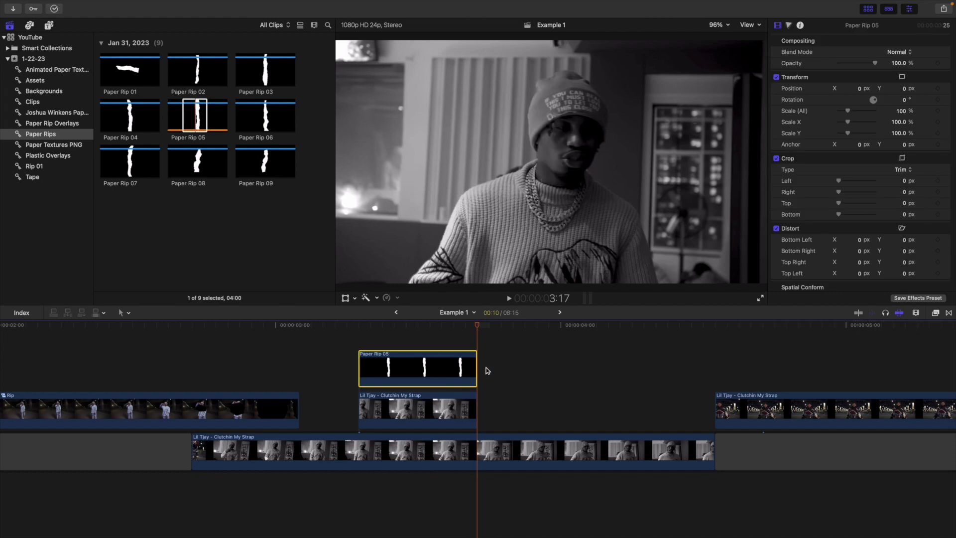
Step: Scale Paper Rip 05 to 143% and rotate it to -22.1° so it crosses the frame diagonally
left_click(426, 347)
left_click(426, 366)
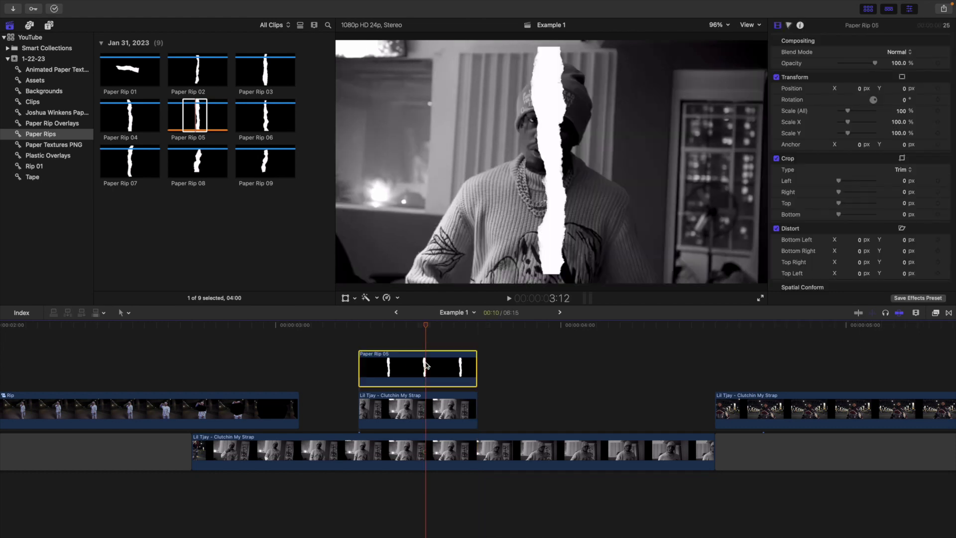
left_click_drag(904, 112, 903, 105)
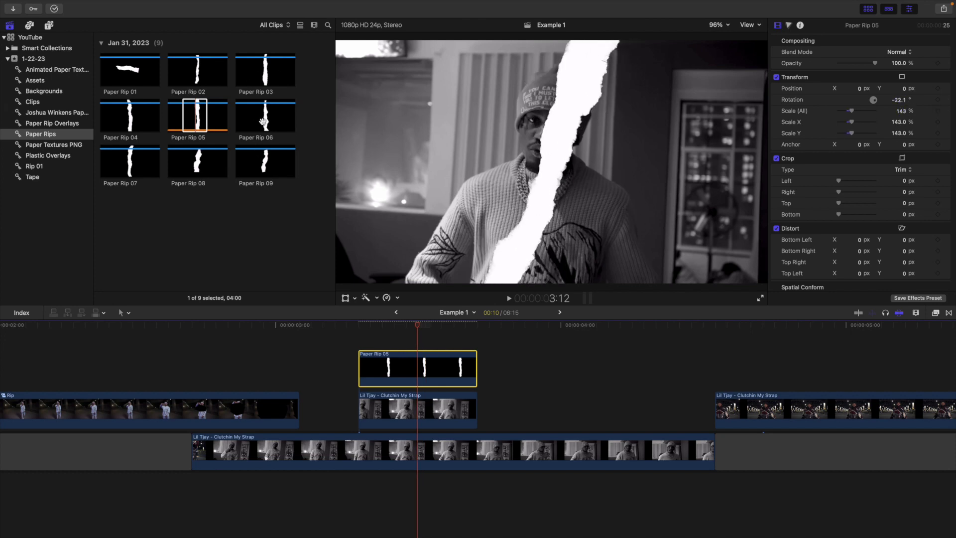
Step: Add Paper Rip 06 between the duplicated clip and Paper Rip 05, trimmed to the same end point
left_click_drag(263, 121, 460, 375)
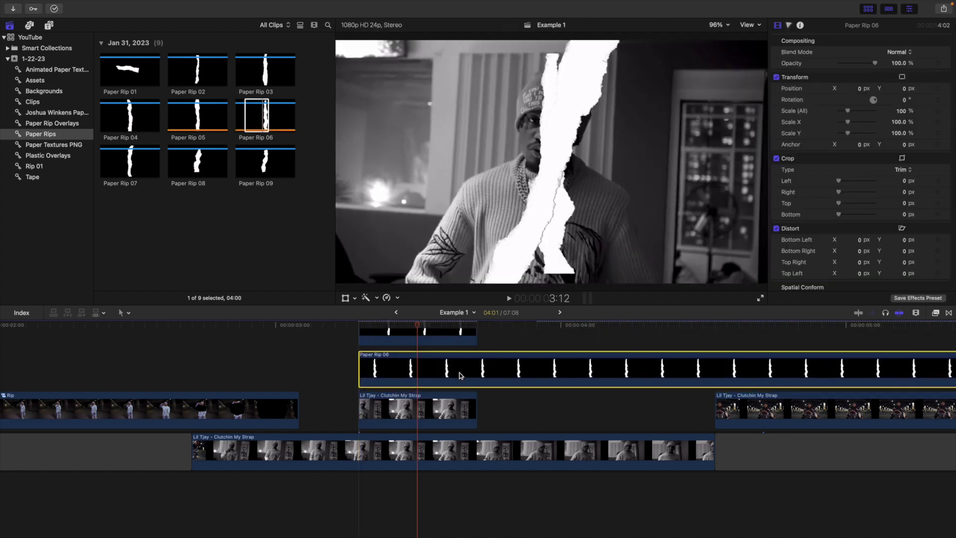
scroll(460, 376, "up", 3)
key("Down")
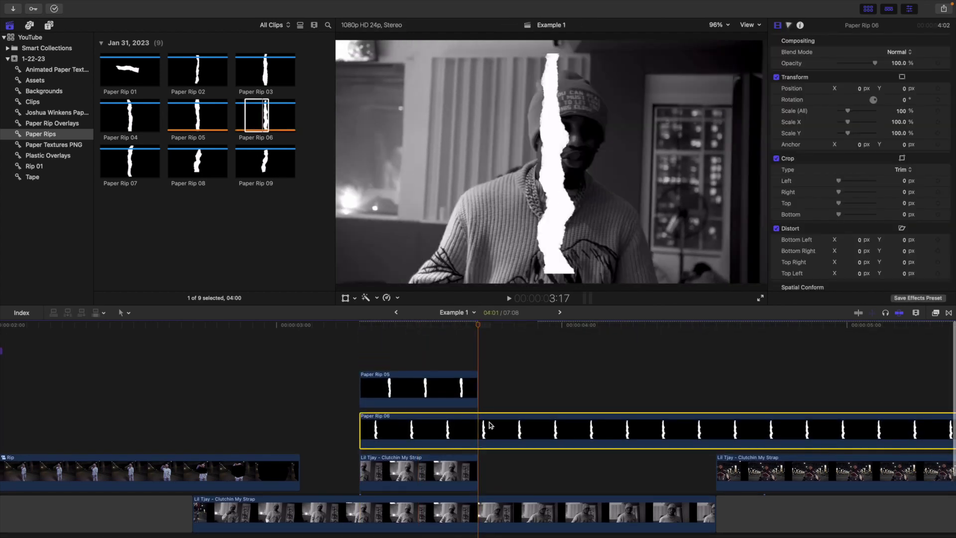
key("alt+bracketright")
left_click(421, 367)
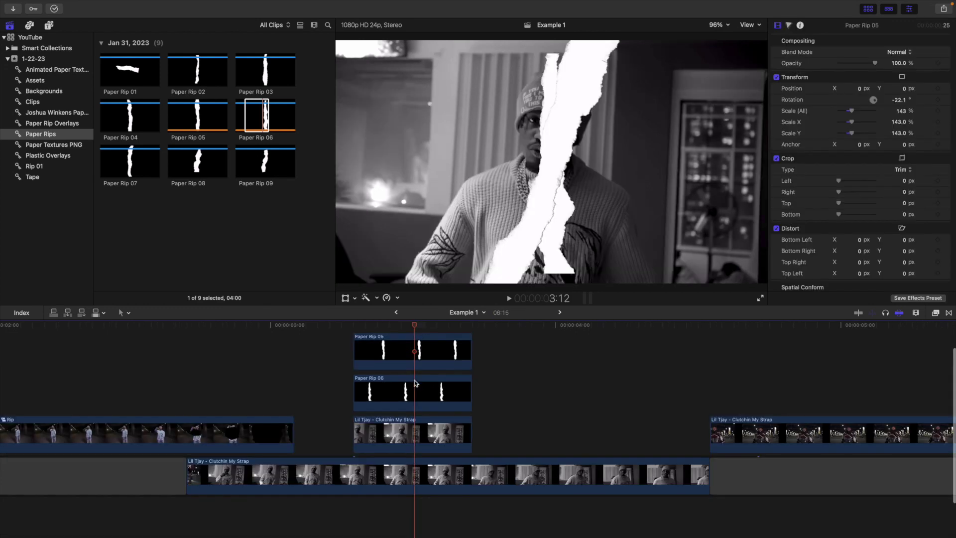
Step: Rotate Paper Rip 06 to 69°, scale it to 122% and set its X position to 603 px so it branches off the diagonal strip
left_click(417, 384)
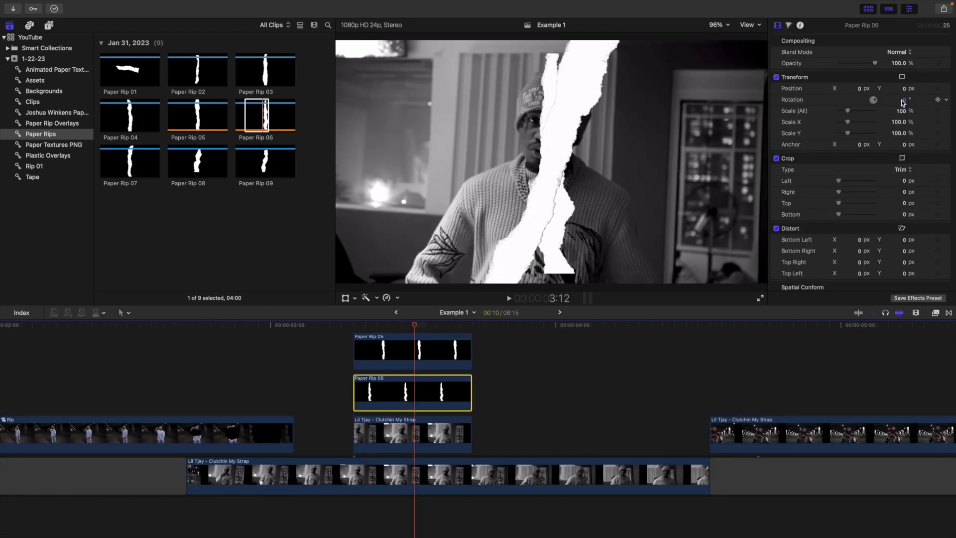
mouse_move(906, 101)
left_mouse_down()
mouse_move(940, 101)
mouse_move(900, 102)
mouse_move(895, 88)
left_mouse_up()
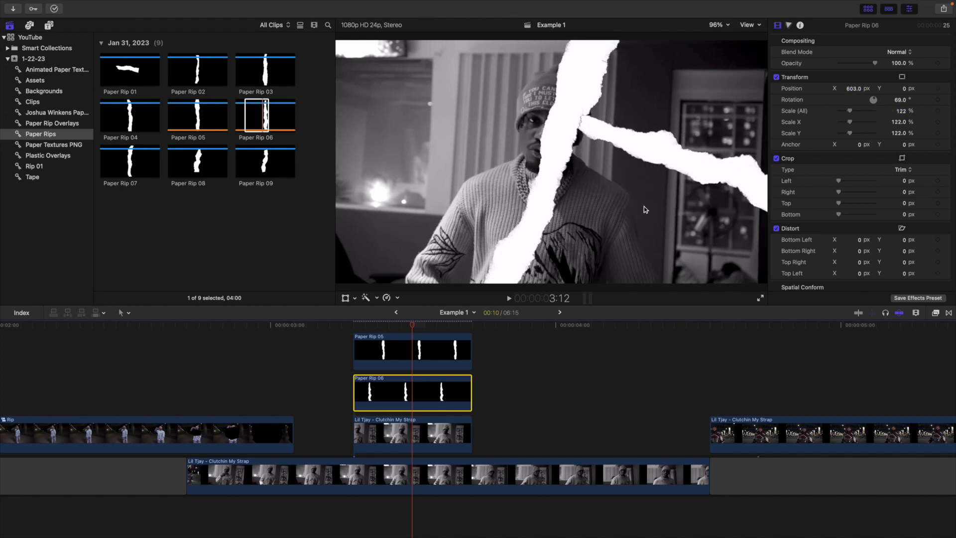
scroll(394, 391, "up", 3)
scroll(394, 391, "left", 2)
left_click(436, 368)
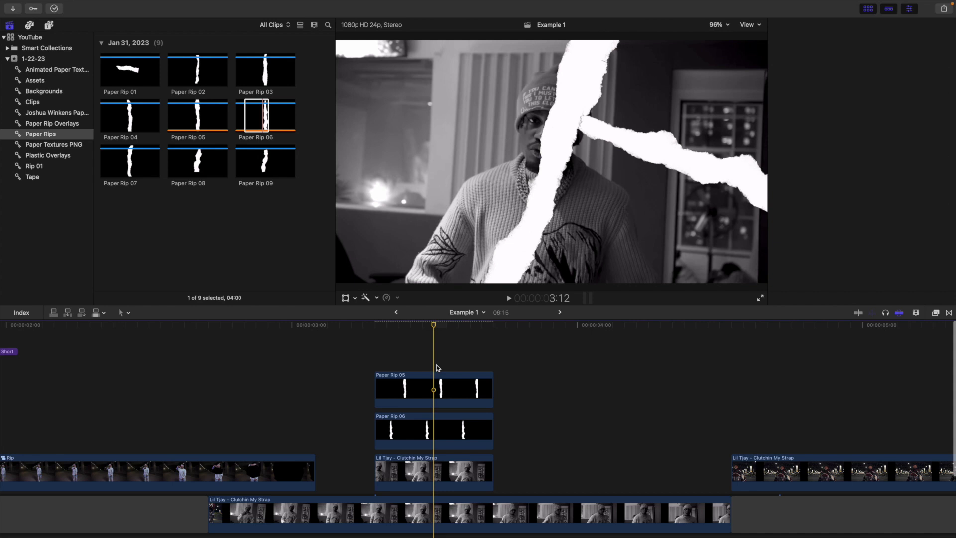
Step: Duplicate the trimmed 10-frame clip onto the layer above it and scale the copy to 264%
left_click(442, 466)
left_click_drag(442, 463, 437, 419)
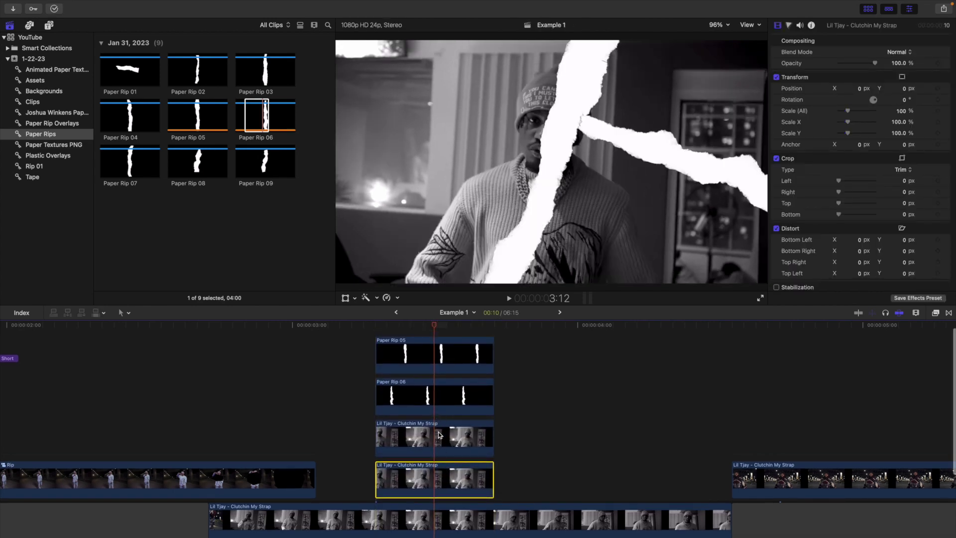
left_click(439, 439)
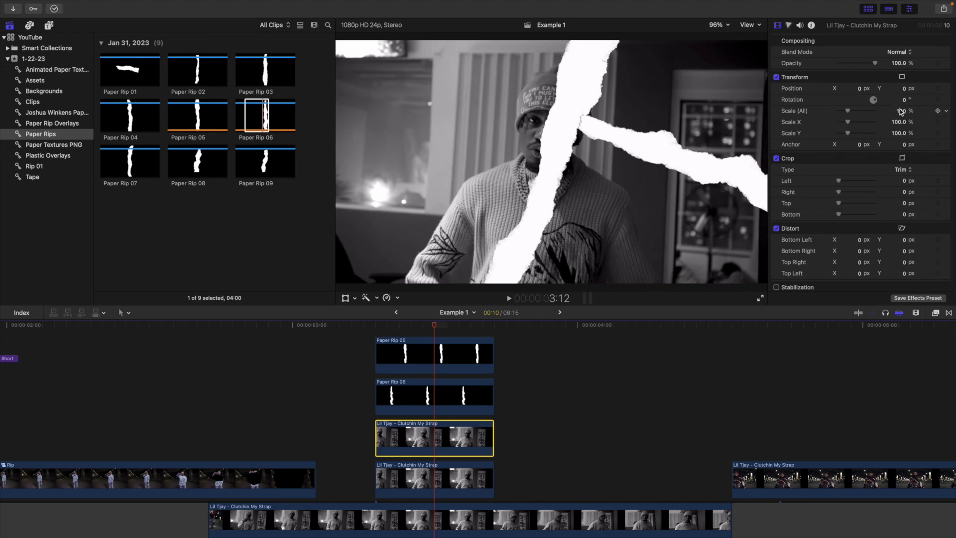
left_click_drag(904, 113, 937, 112)
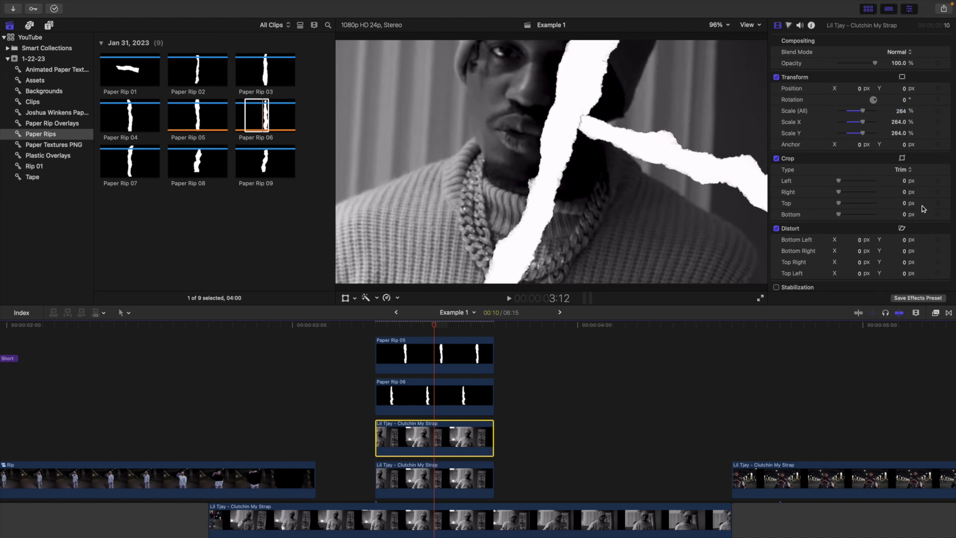
Step: Find the Draw Mask effect and apply it to the enlarged upper copy of the clip
left_click(936, 313)
scroll(807, 439, "up", 10)
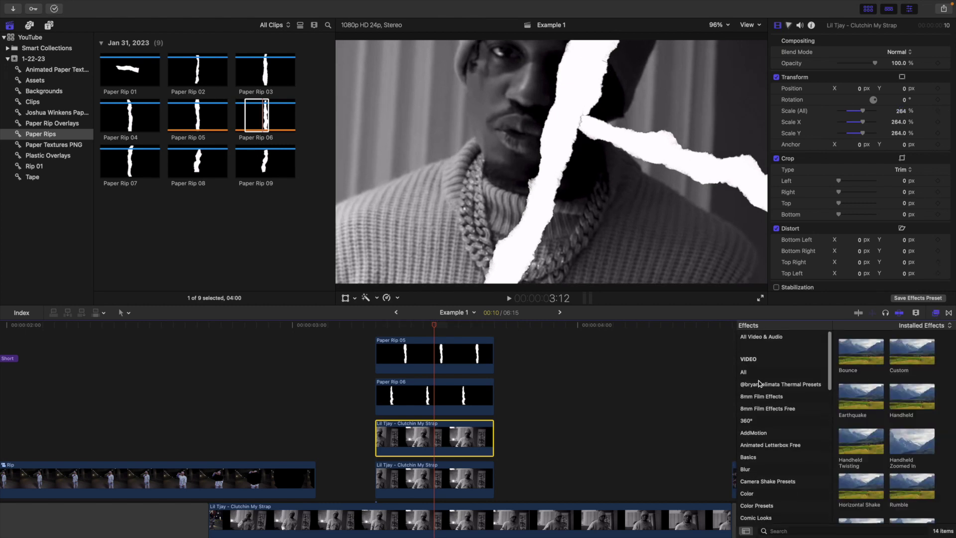
left_click(748, 372)
left_click(791, 529)
type("d")
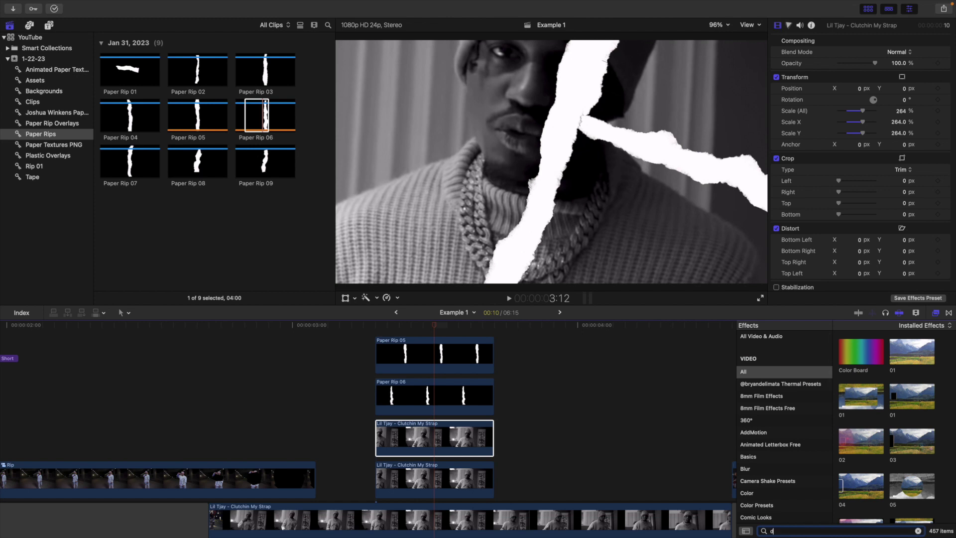
type("raw")
mouse_move(860, 354)
left_mouse_down()
mouse_move(551, 384)
mouse_move(450, 436)
left_mouse_up()
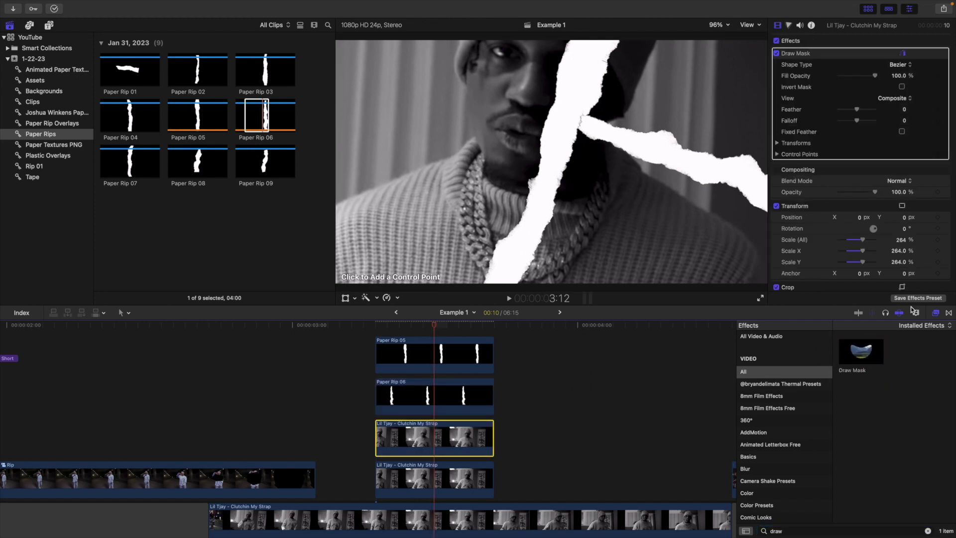
left_click(936, 312)
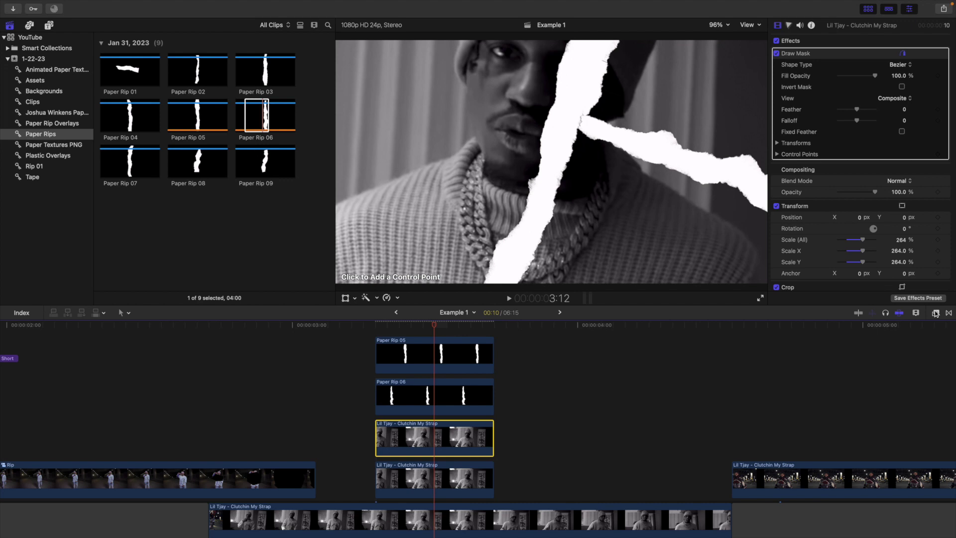
Step: Draw a closed mask on the upper copy around the frame's upper-right area, following the two paper strips, and hide the mask outline
left_click(720, 24)
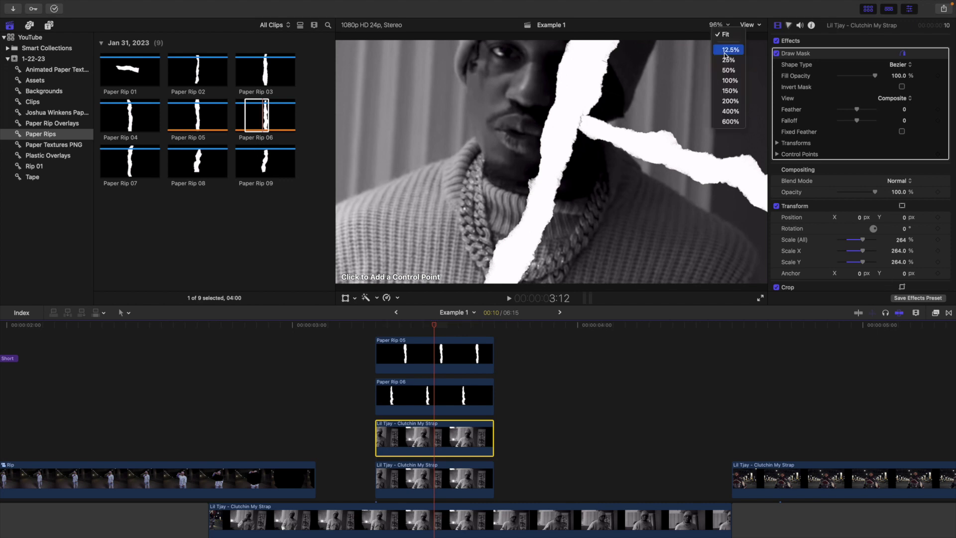
left_click(728, 73)
left_click(571, 89)
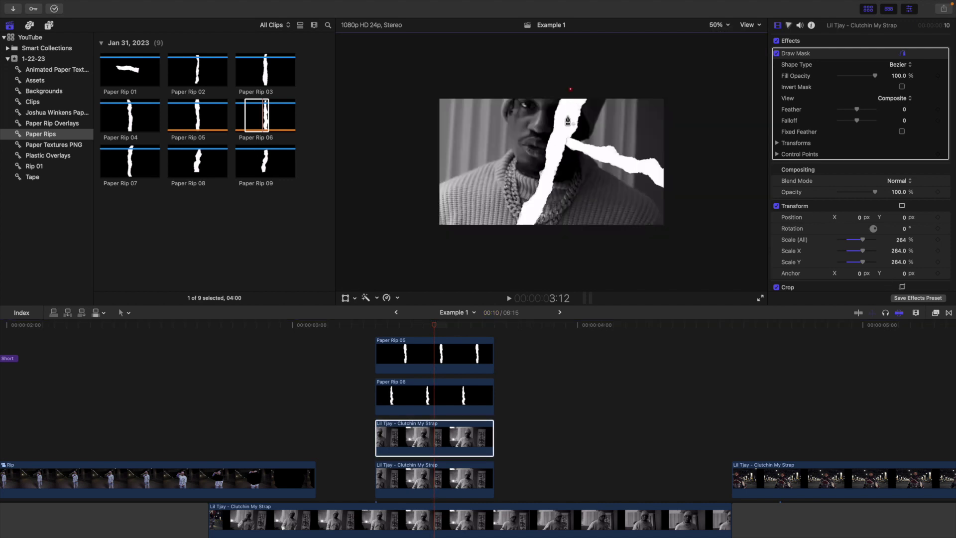
left_click(563, 120)
left_click(563, 138)
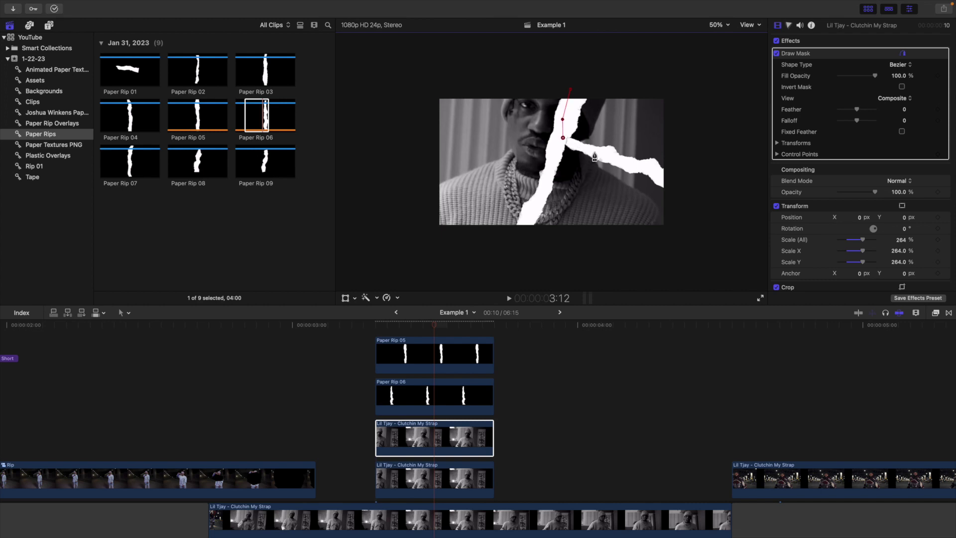
left_click(579, 146)
left_click(619, 160)
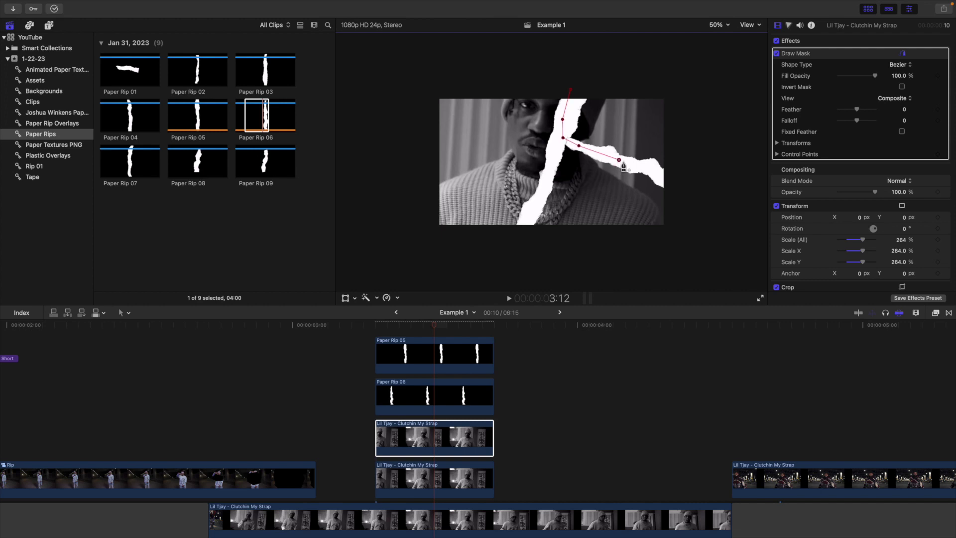
left_click(648, 166)
left_click(670, 185)
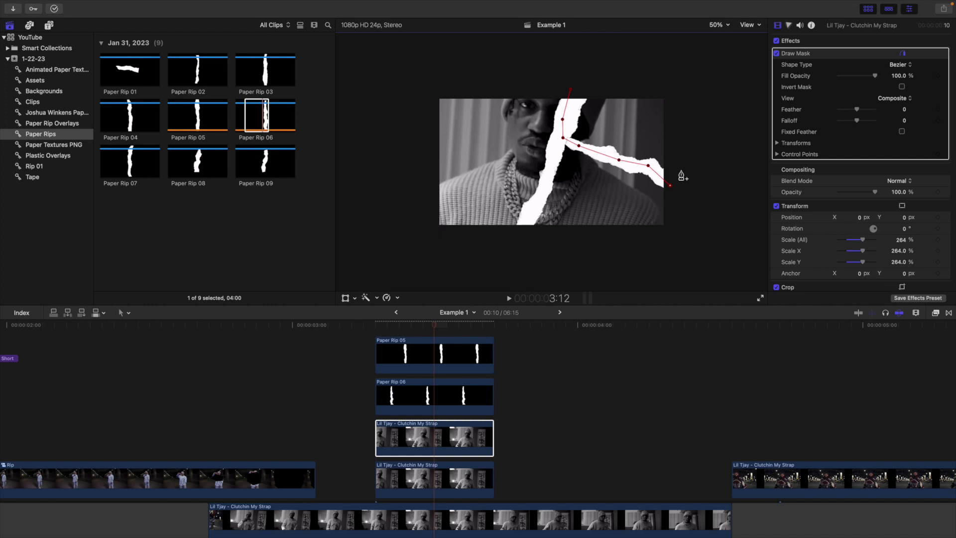
left_click(674, 65)
left_click(571, 90)
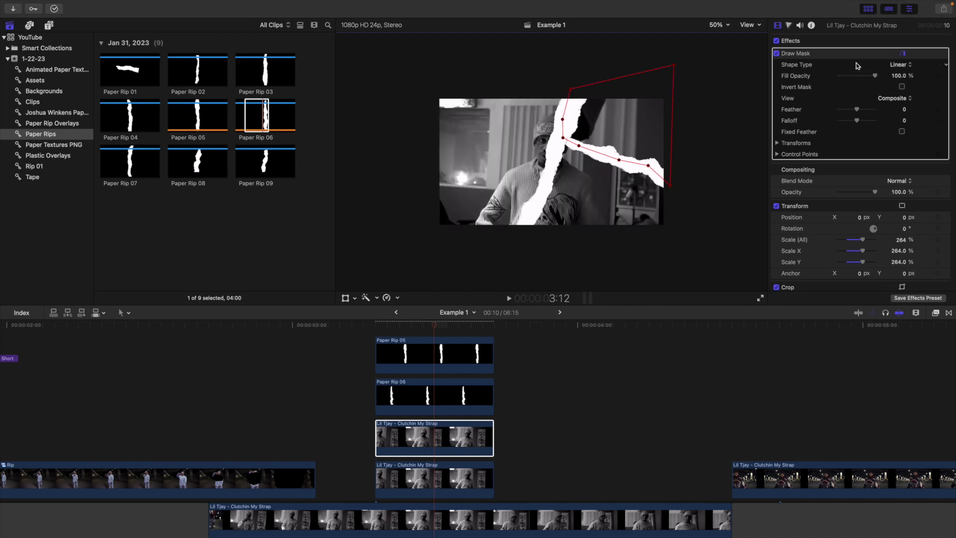
left_click(903, 53)
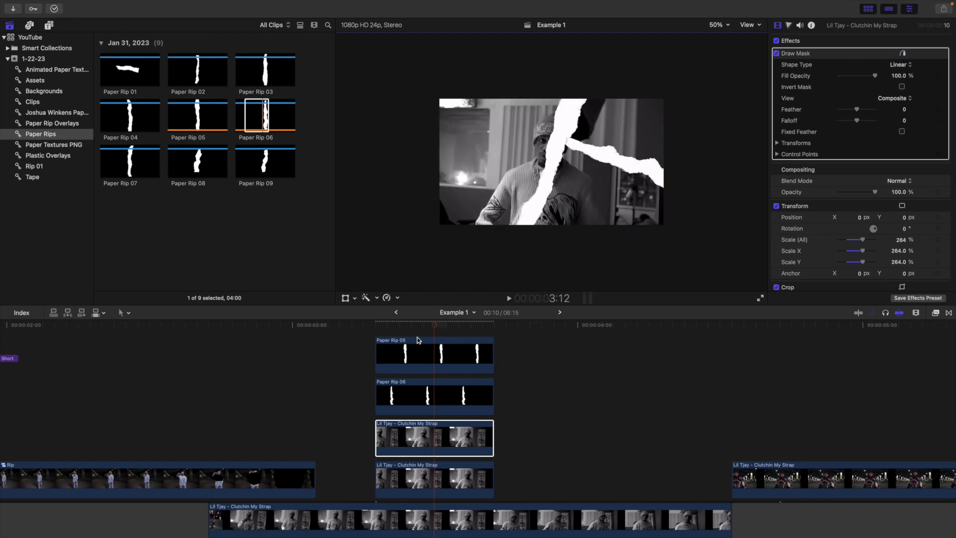
Step: Disable Paper Rip 05 and 06 to inspect the masked edge beneath them, and re-enable both strips
left_click(419, 354)
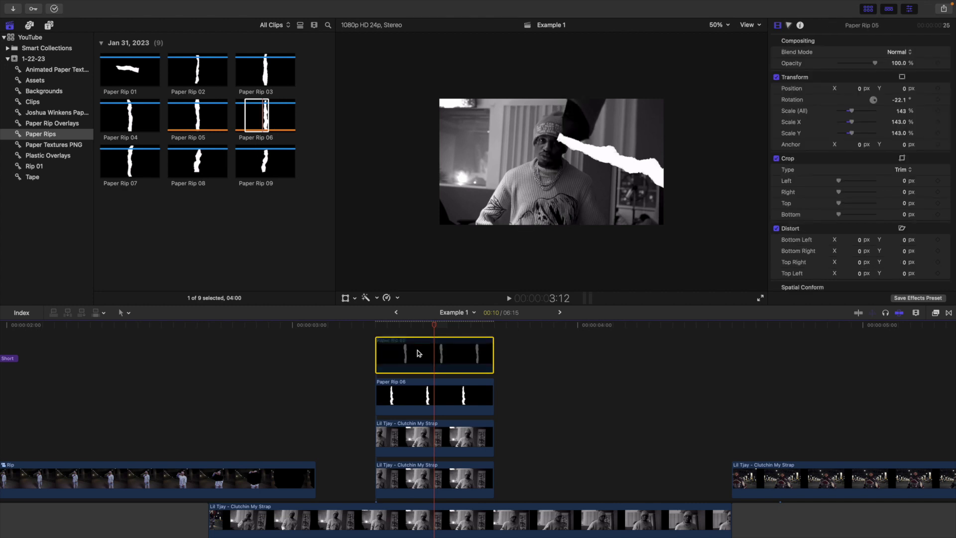
left_click(435, 396)
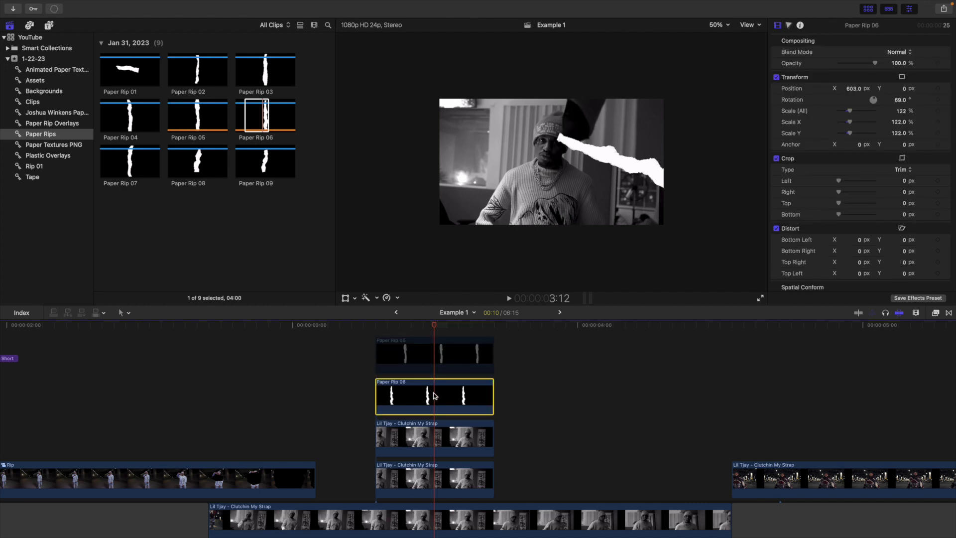
key("v")
key("v")
left_click(428, 352)
key("v")
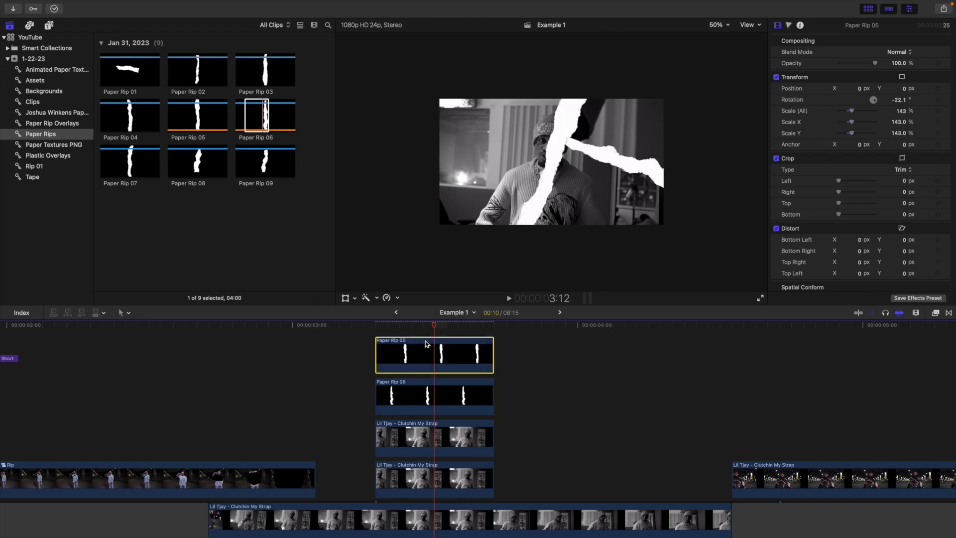
Step: Scale the lower 10-frame copy of the clip to 264%
scroll(427, 356, "up", 1)
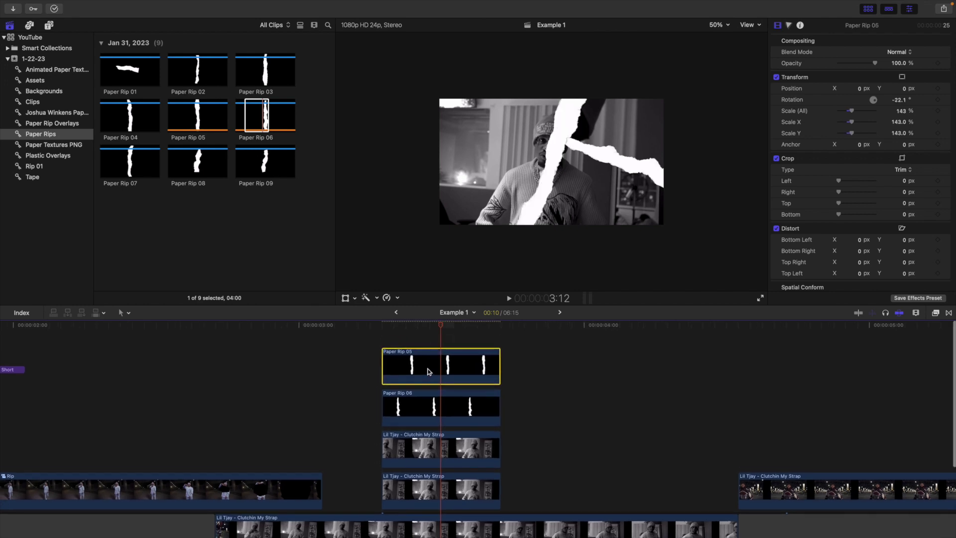
left_click(720, 24)
left_click(727, 36)
left_click(478, 487)
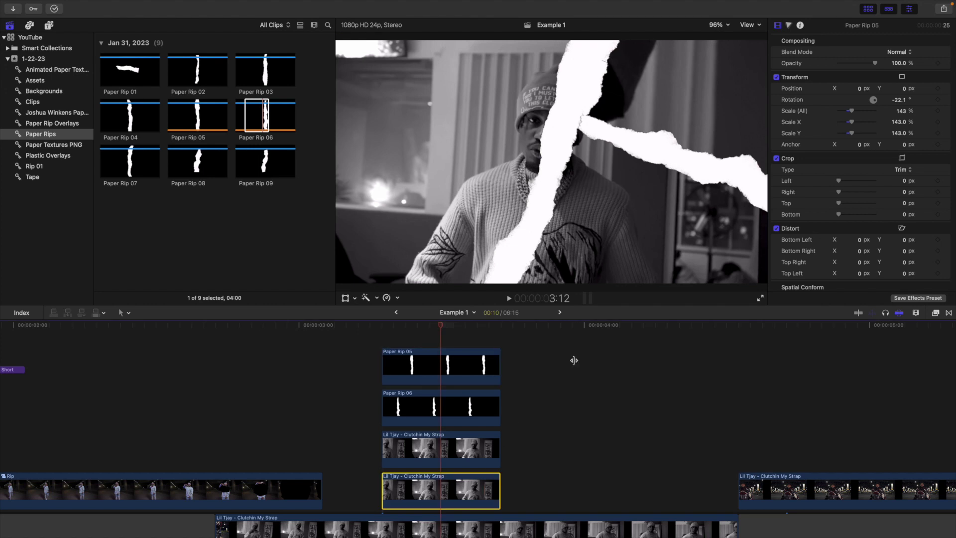
left_click_drag(899, 112, 905, 123)
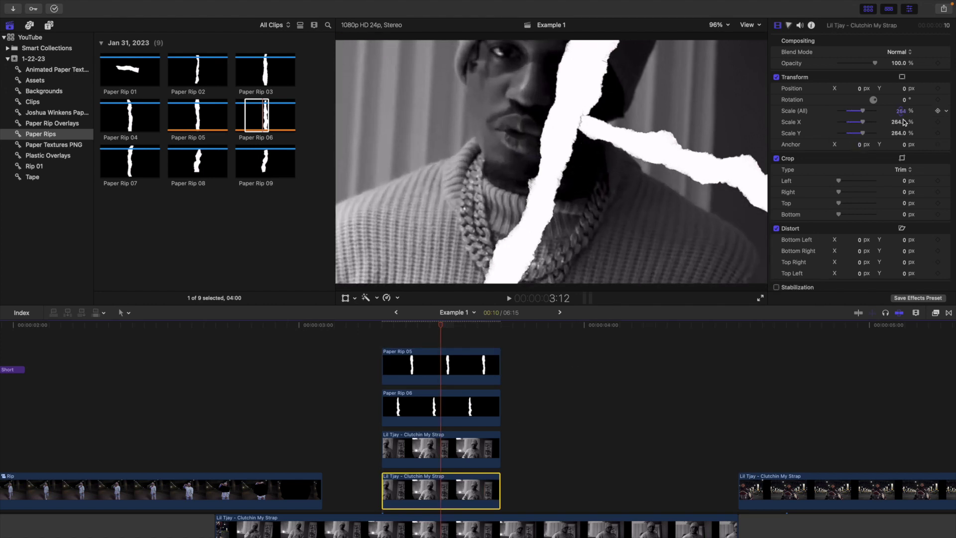
Step: Apply the Draw Mask effect to the lower enlarged copy of the clip
left_click(936, 313)
mouse_move(854, 359)
left_mouse_down()
mouse_move(606, 418)
mouse_move(493, 480)
left_mouse_up()
left_click(936, 313)
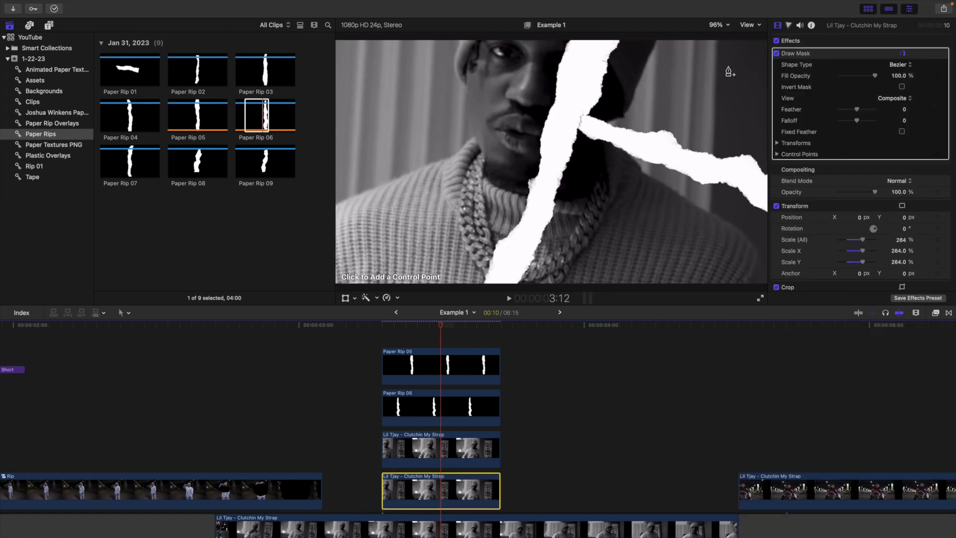
Step: Draw a closed mask on the lower copy covering the frame left of the diagonal strip, hide its outline and review the composite
left_click(719, 25)
left_click(727, 71)
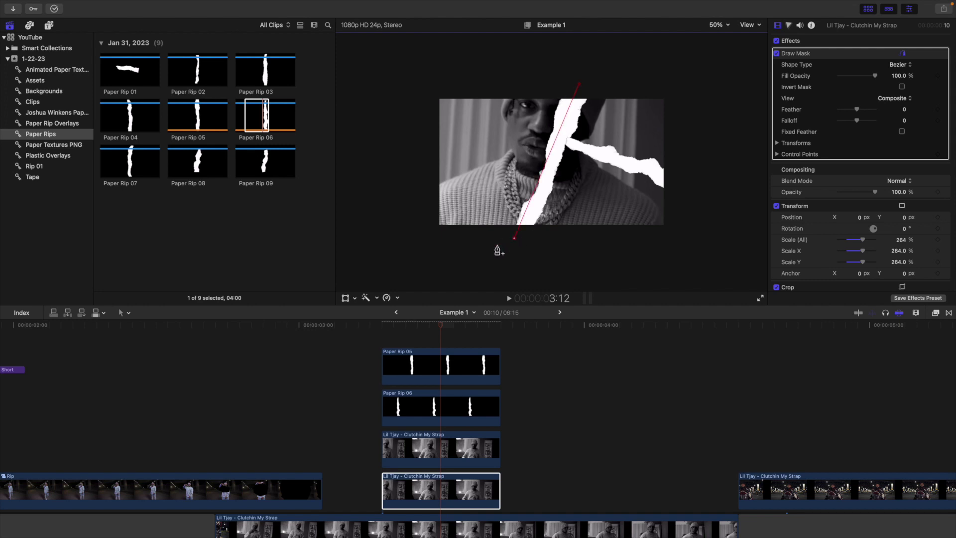
left_click(536, 208)
left_click_drag(536, 207, 538, 197)
left_click(519, 240)
left_click(398, 242)
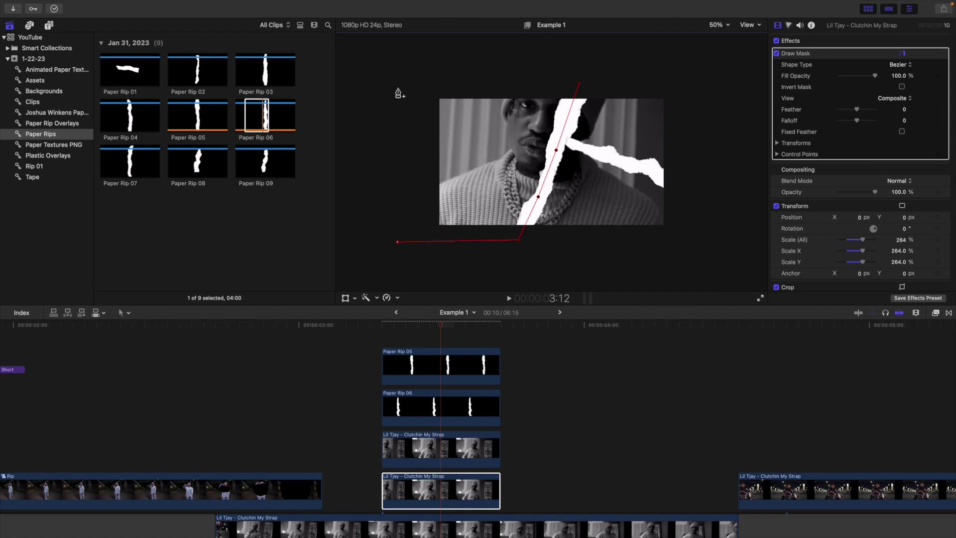
left_click(420, 55)
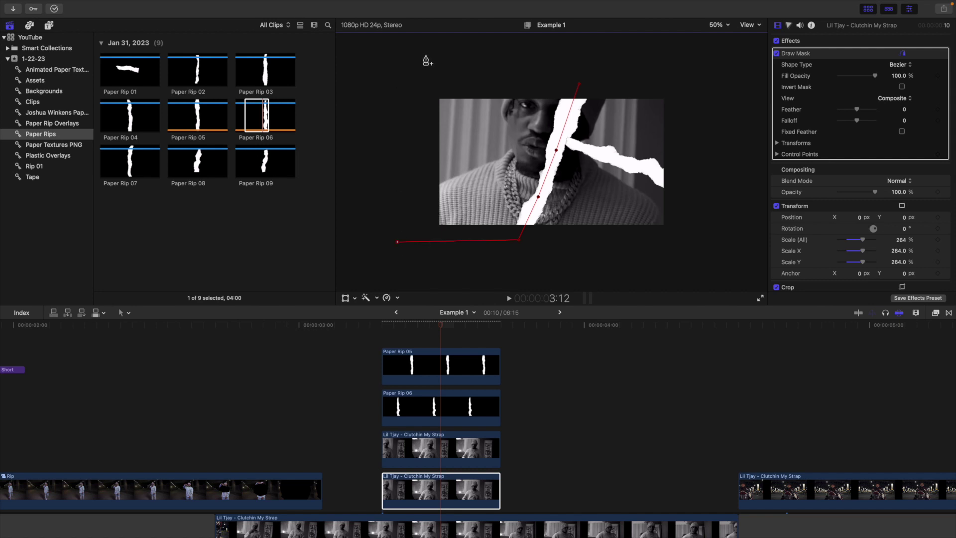
left_click(579, 85)
left_click(904, 53)
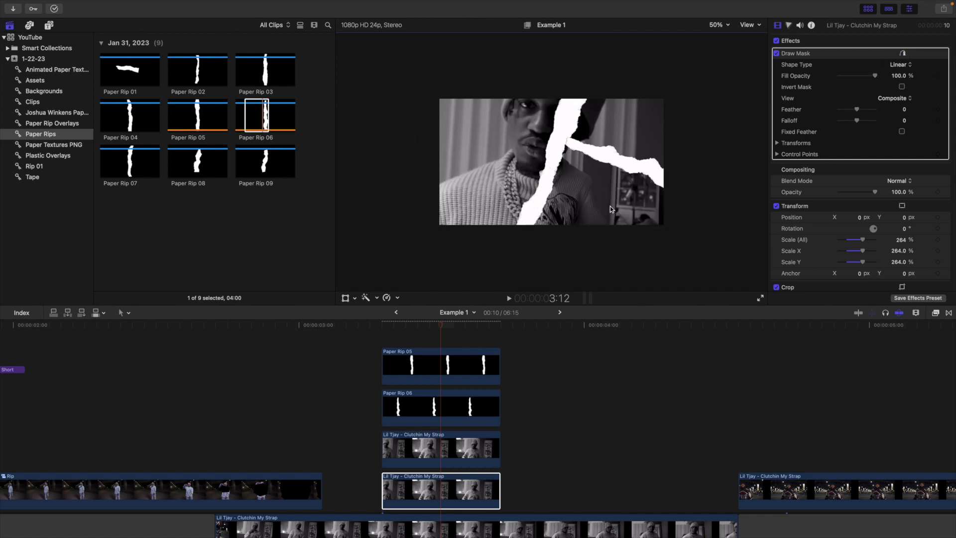
mouse_move(442, 327)
left_mouse_down()
mouse_move(398, 329)
mouse_move(470, 328)
mouse_move(419, 330)
mouse_move(432, 331)
left_mouse_up()
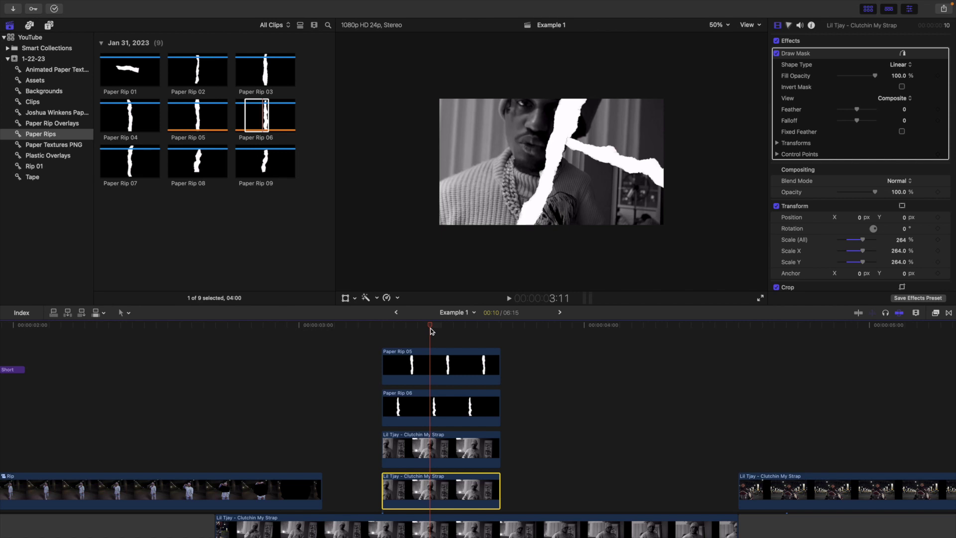
left_click_drag(431, 328, 438, 332)
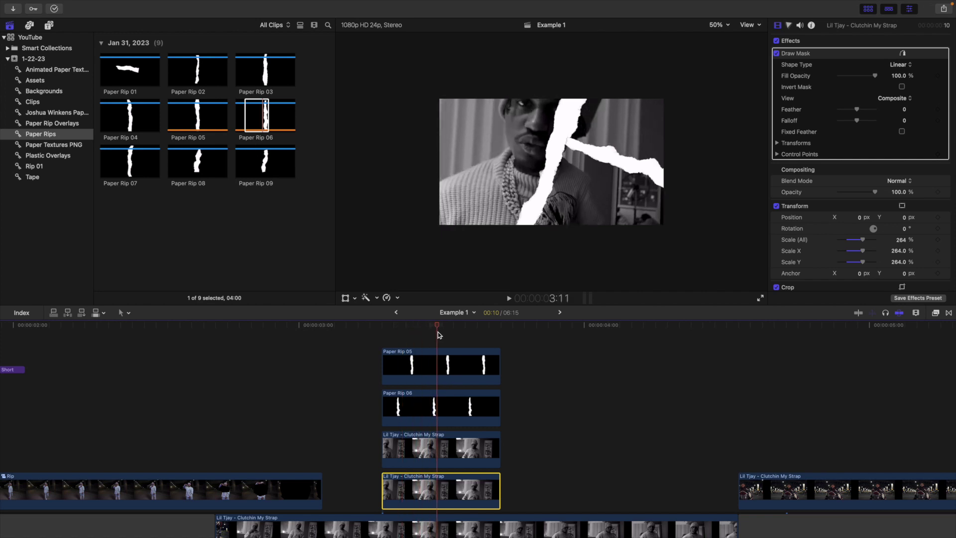
Step: Locate and select the Paper Rip Collage Effects project in the 1-22-23 event
left_click(60, 59)
scroll(132, 84, "down", 5)
scroll(132, 84, "up", 10)
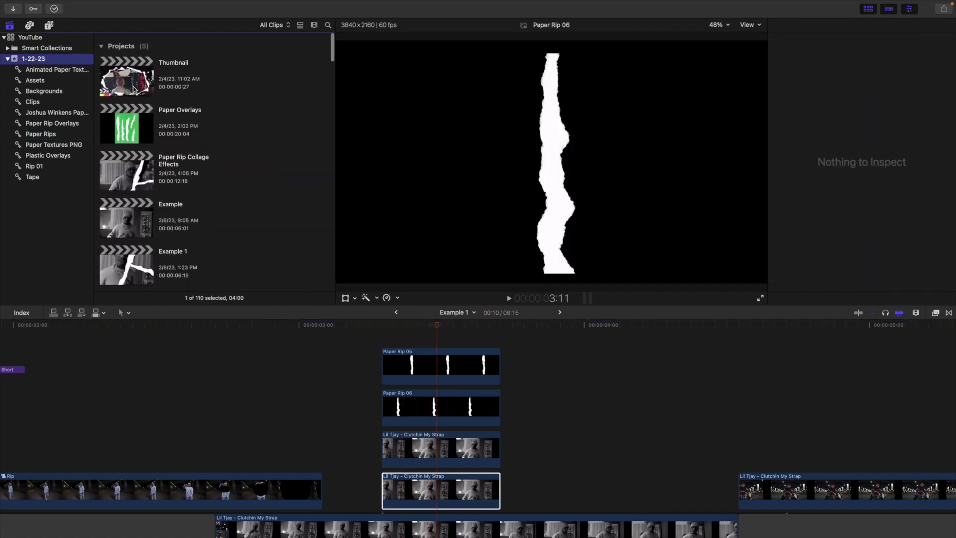
left_click(136, 171)
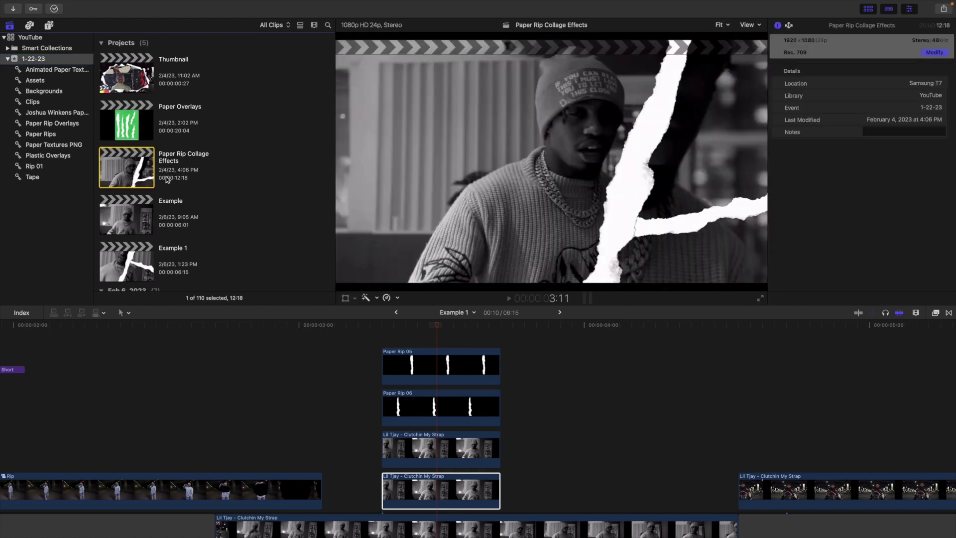
Step: Play through the stacked paper rip section of the Paper Rip Collage Effects project with the viewer fitted, and return to the Example 1 project
double_click(141, 173)
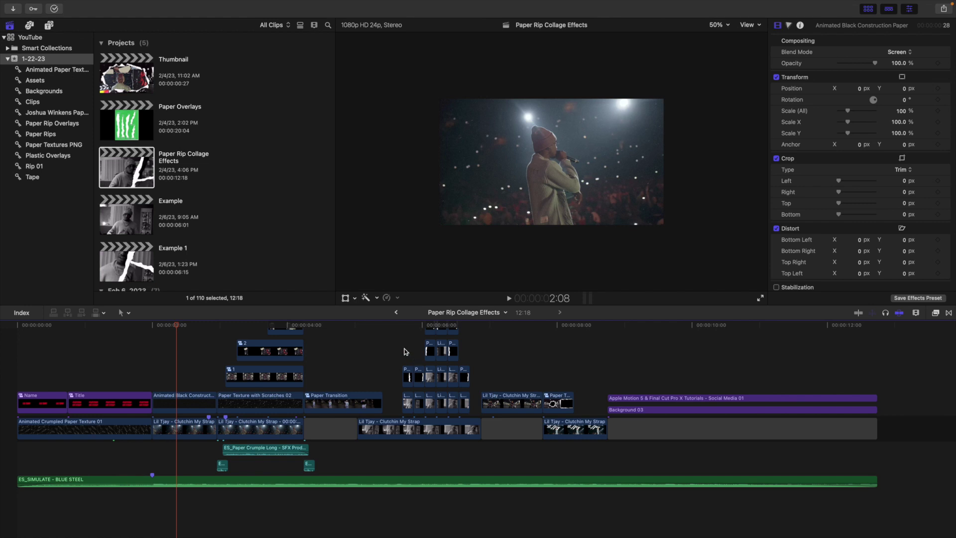
scroll(405, 352, "up", 4)
left_click(406, 351)
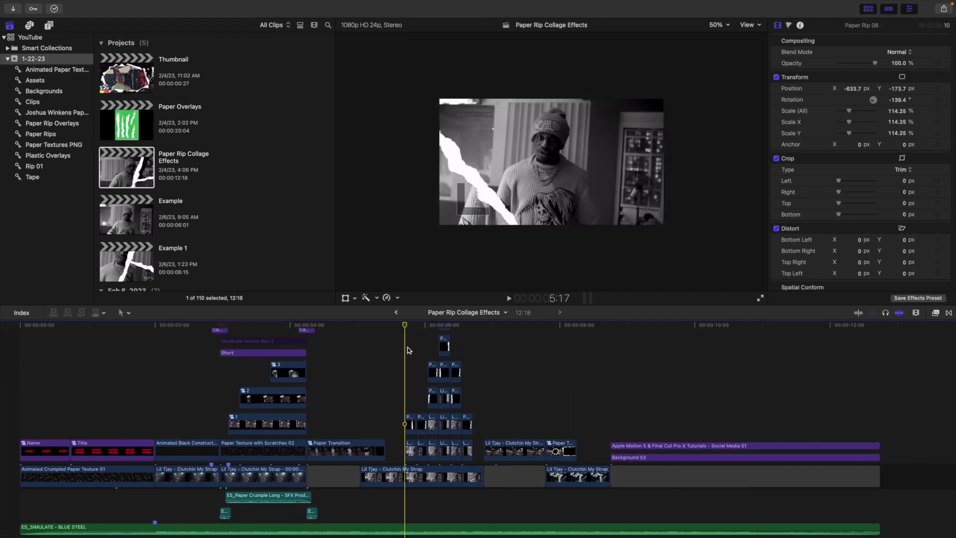
key("super+equal")
key("super+equal")
scroll(407, 349, "right", 3)
scroll(407, 348, "up", 2)
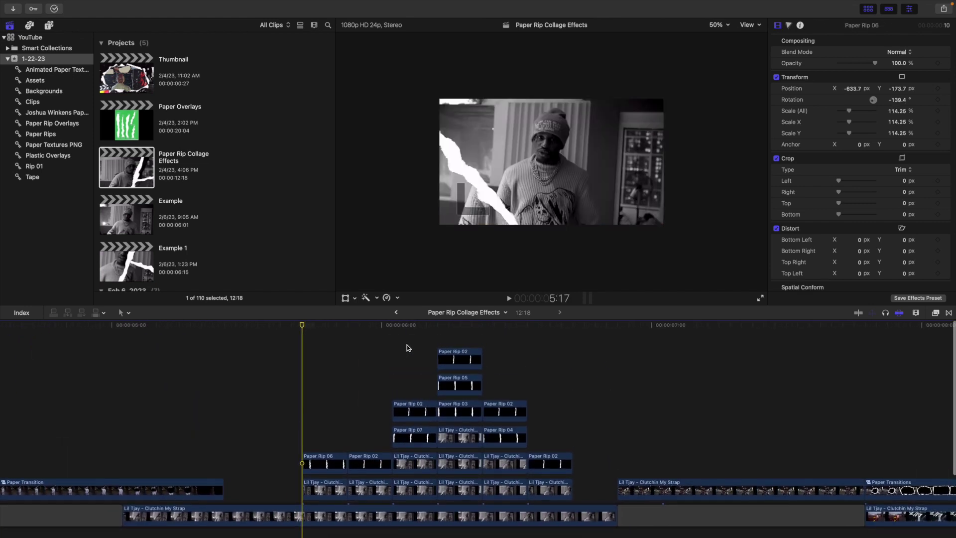
left_click(719, 29)
left_click(720, 35)
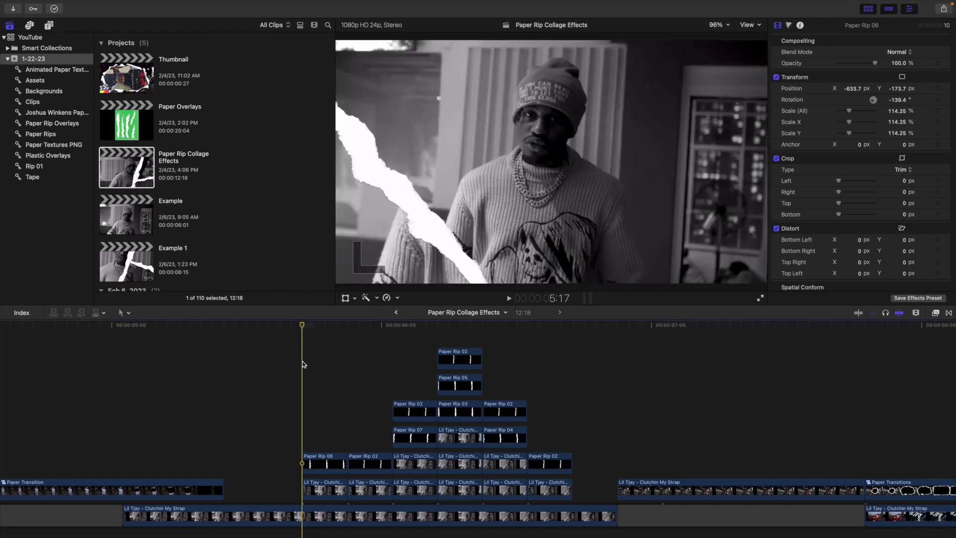
key("space")
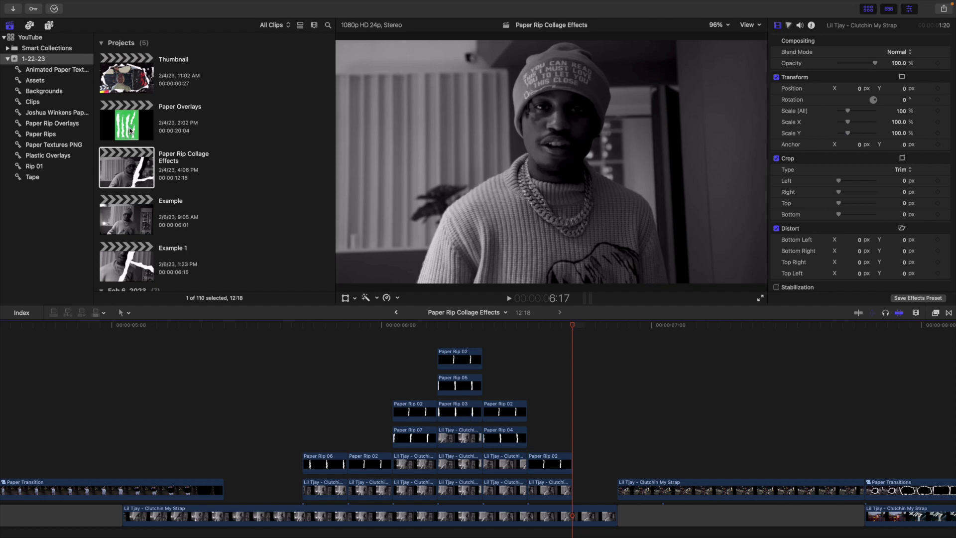
double_click(131, 244)
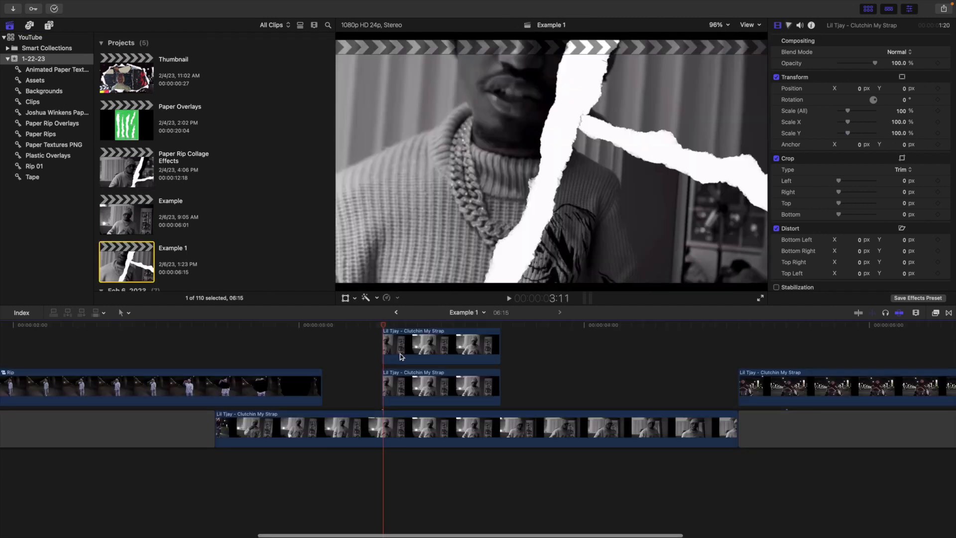
scroll(403, 344, "up", 2)
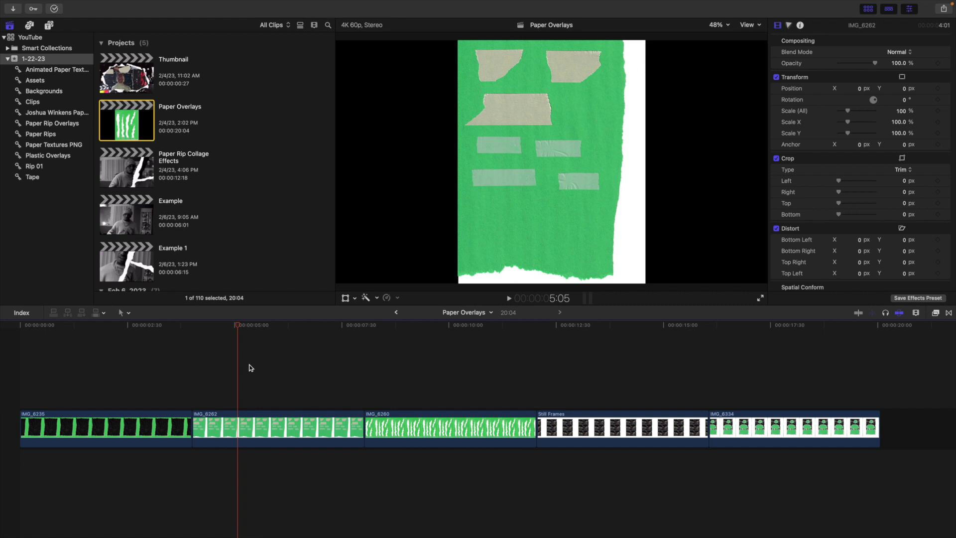
Step: Apply the Keyer effect to the IMG_6235 clip in the Paper Overlays project to remove its green background
left_click(119, 378)
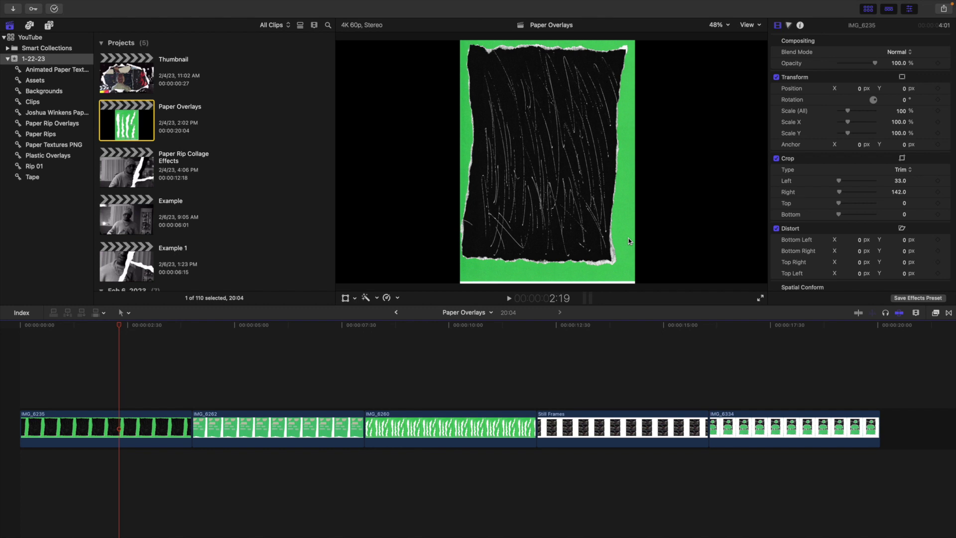
left_click(935, 313)
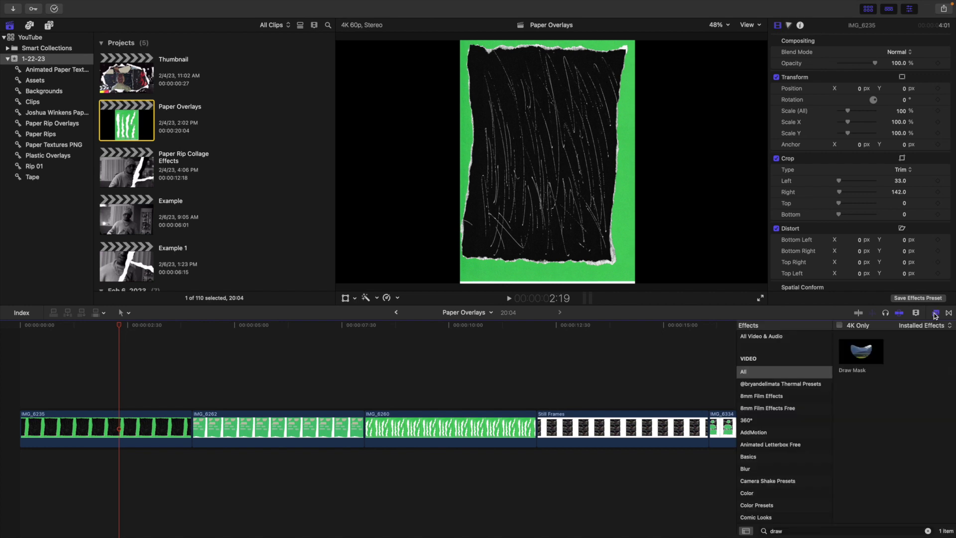
left_click(790, 531)
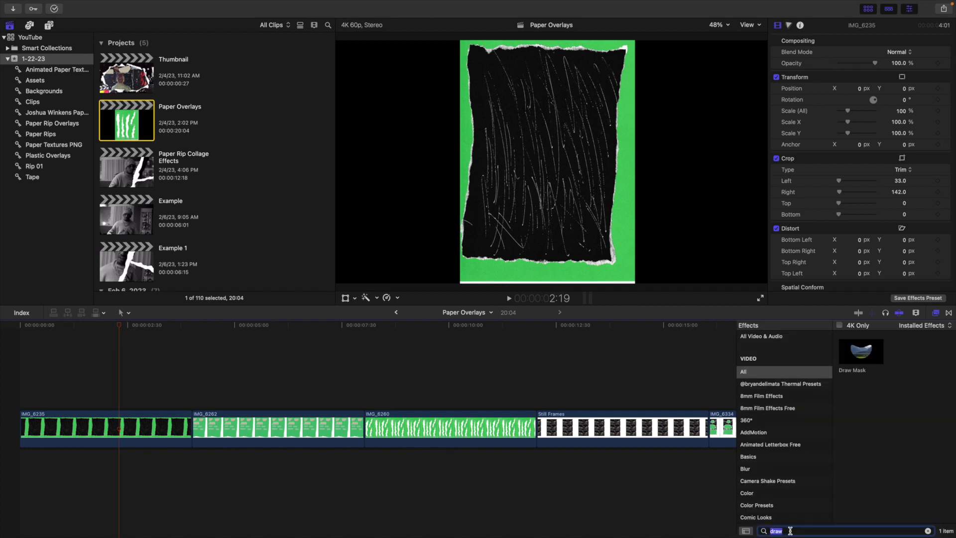
key("BackSpace")
key("BackSpace")
key("BackSpace")
key("BackSpace")
type("keyer")
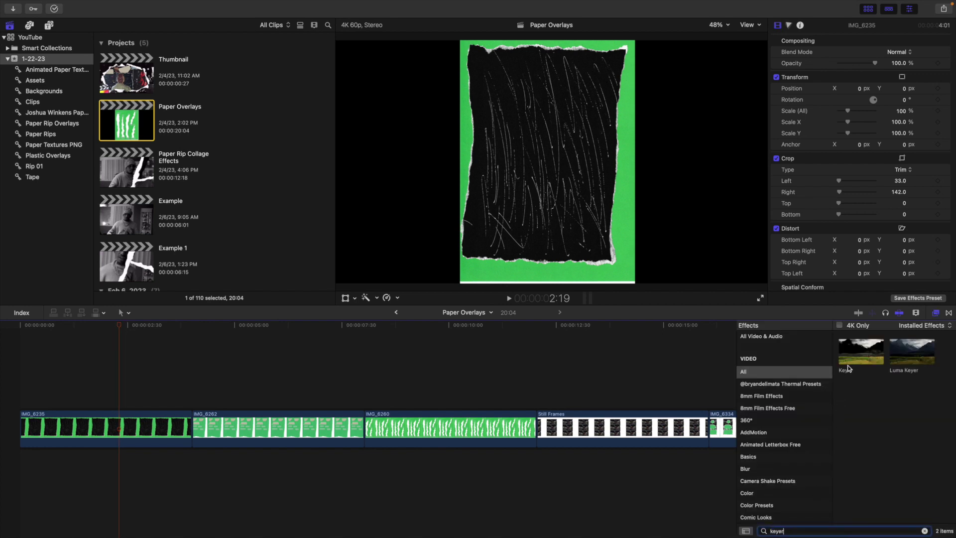
left_click_drag(854, 356, 134, 425)
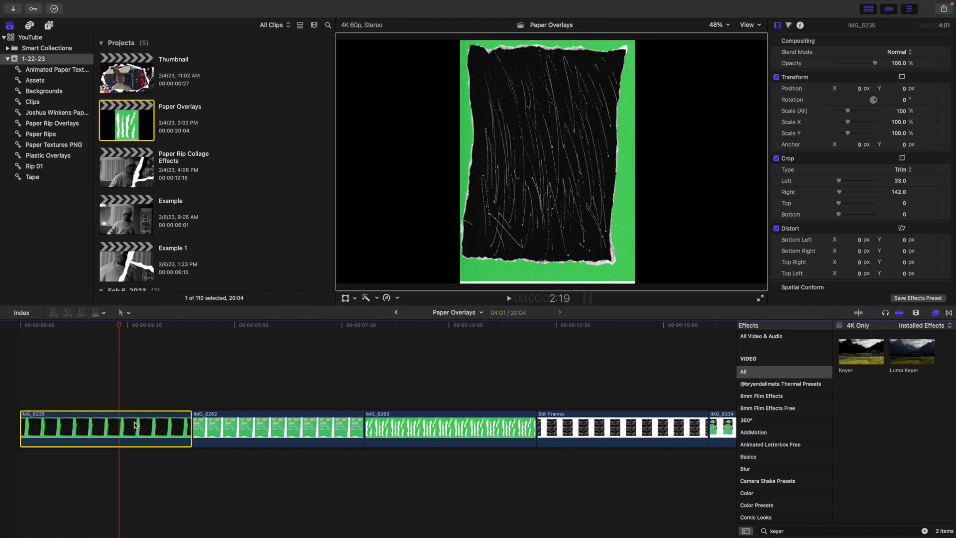
left_click(936, 312)
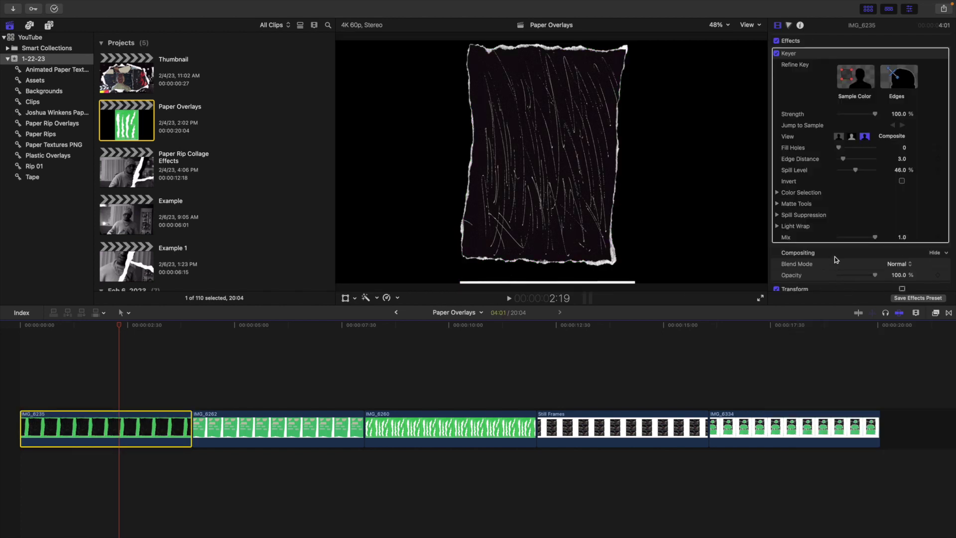
Step: Crop 140 px off the bottom of the keyed IMG_6235 clip to remove the leftover white edge
scroll(837, 259, "down", 5)
scroll(836, 259, "down", 3)
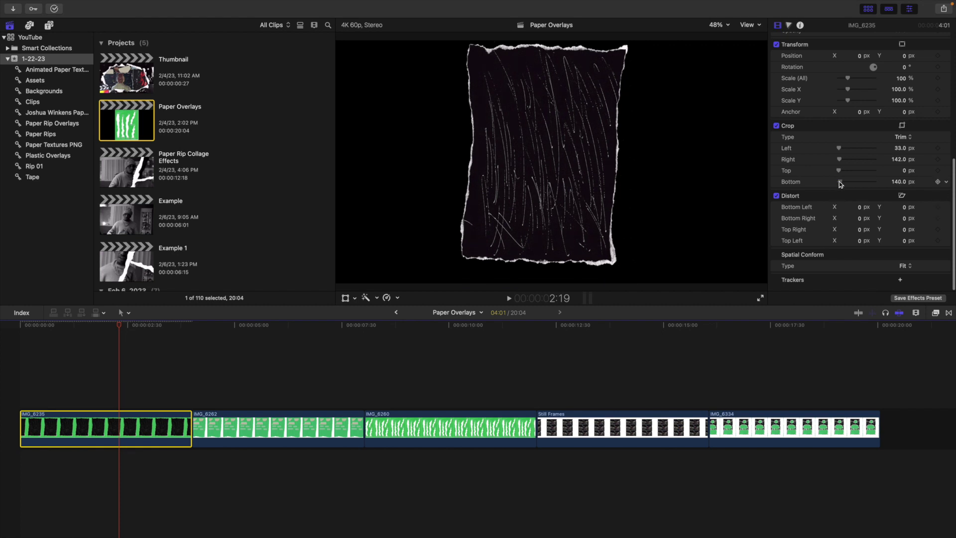
scroll(832, 186, "up", 6)
left_click(125, 383)
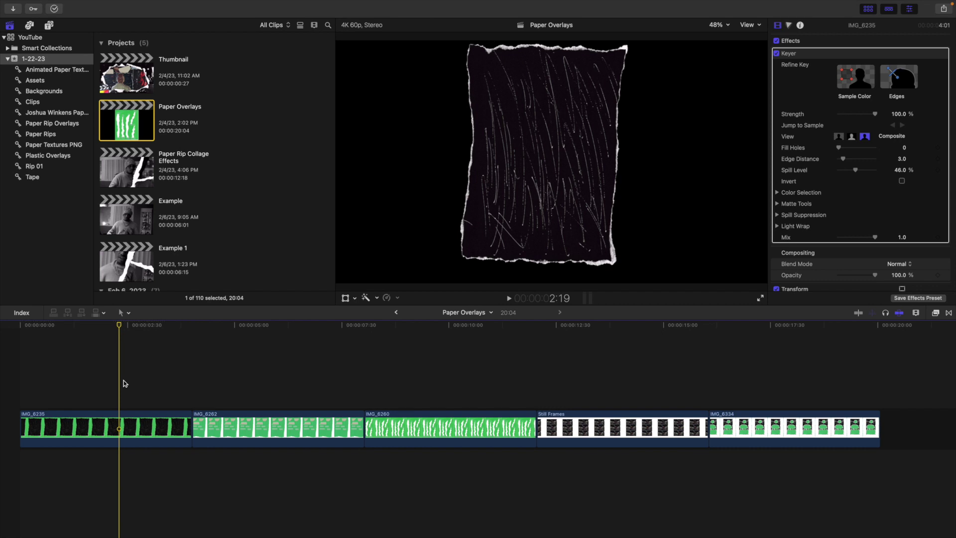
Step: Review the Paper Overlays project's resolution, frame rate and rendering codec settings without changing them
left_click(133, 121)
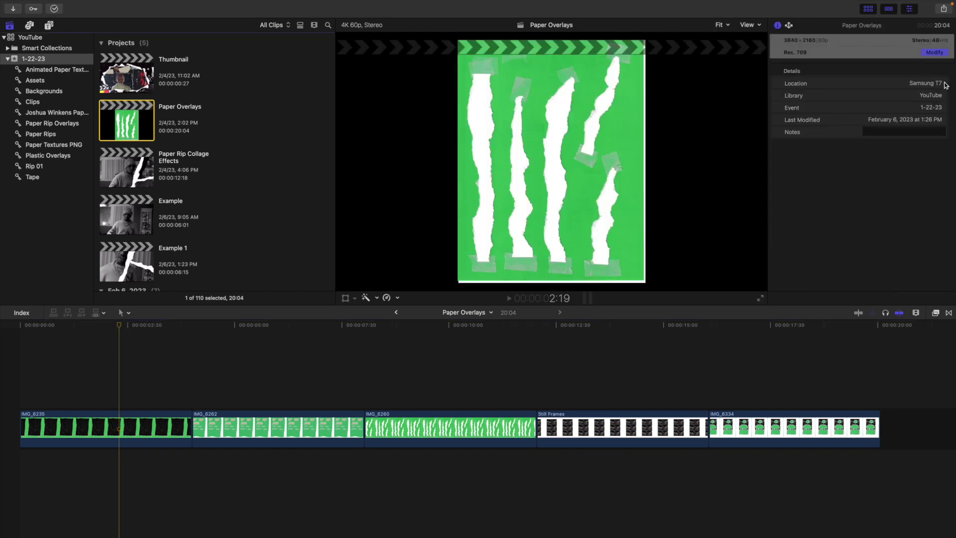
left_click(934, 52)
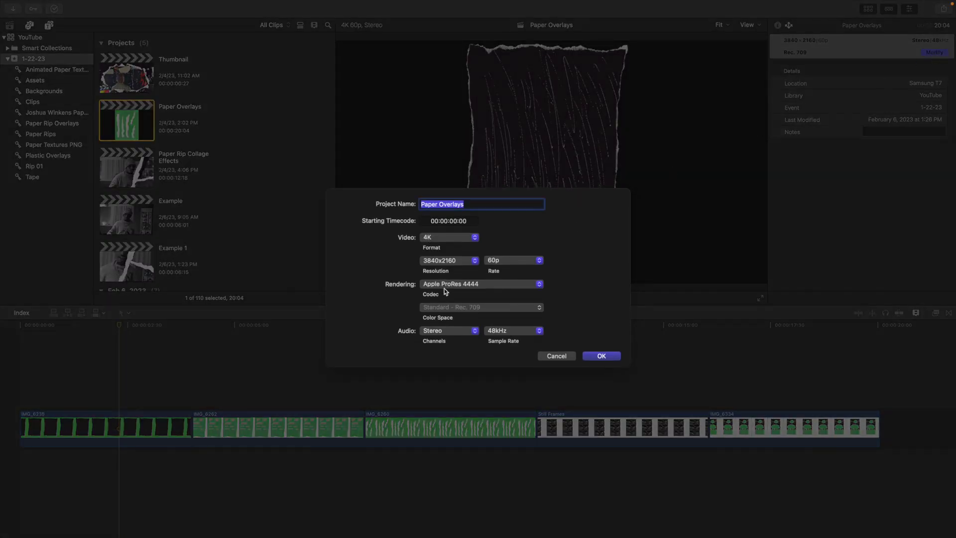
left_click(554, 355)
Step: Check the image format in the Save Current Frame export settings for the keyed paper, and cancel the export
left_click(942, 11)
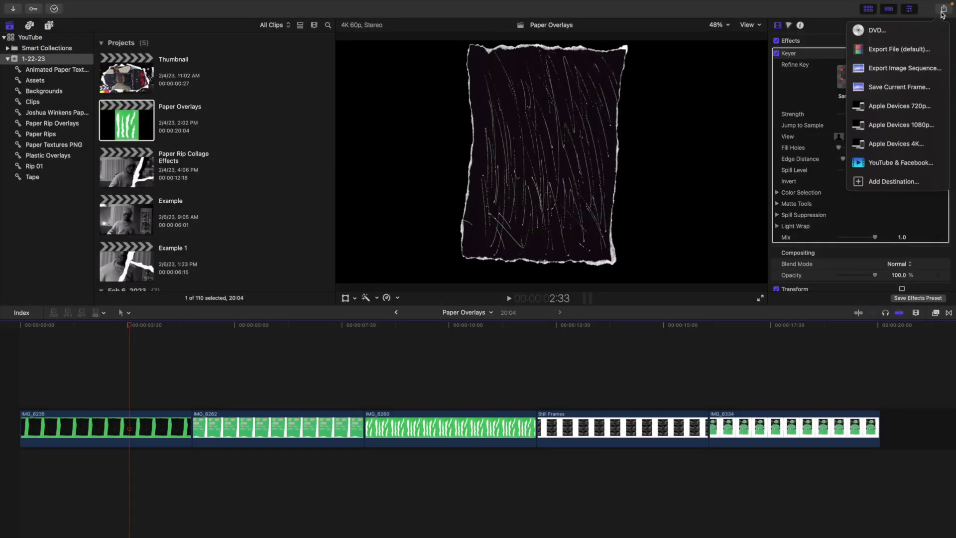
left_click(890, 87)
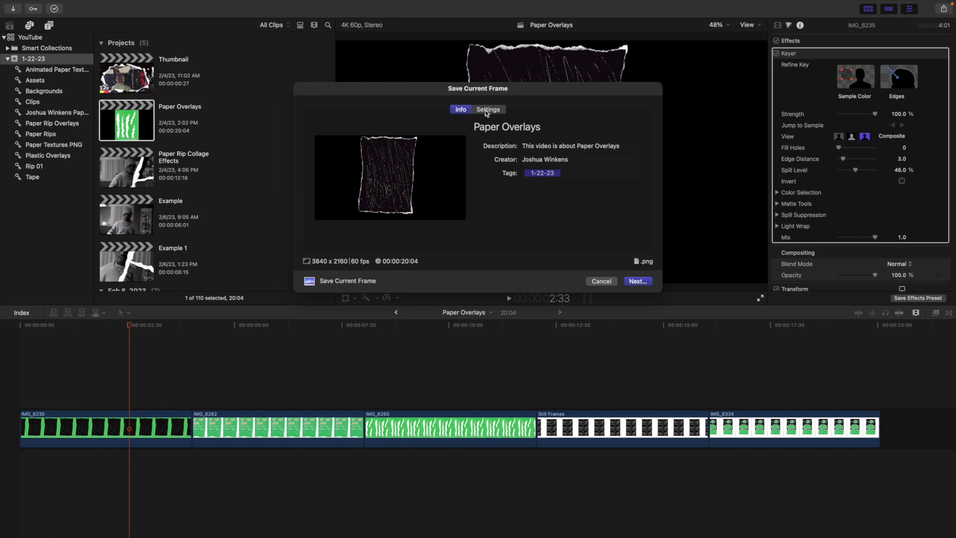
left_click(489, 110)
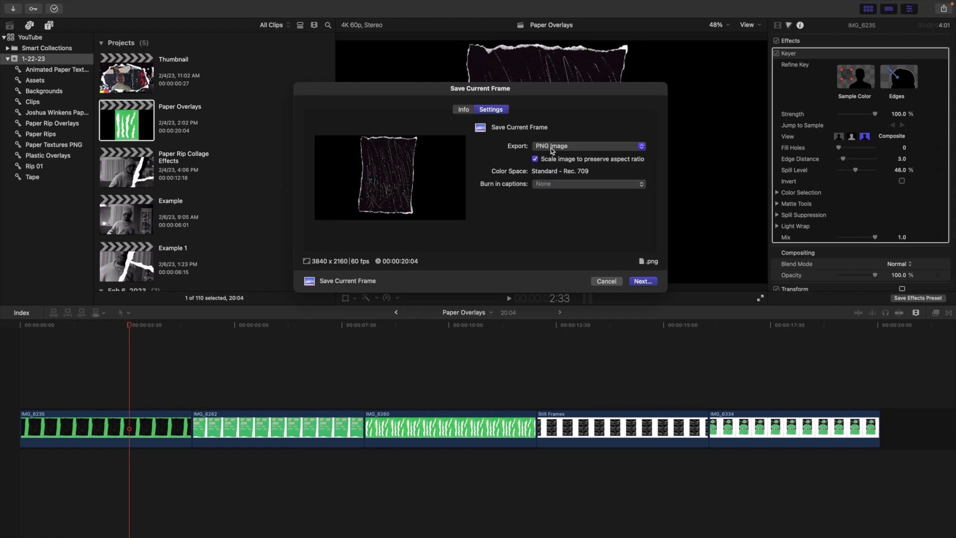
left_click(604, 281)
Step: Inspect the keyed paper clip, the tape scan IMG_6262 and the paper strip scan IMG_6260 in the Paper Overlays timeline
left_click(98, 382)
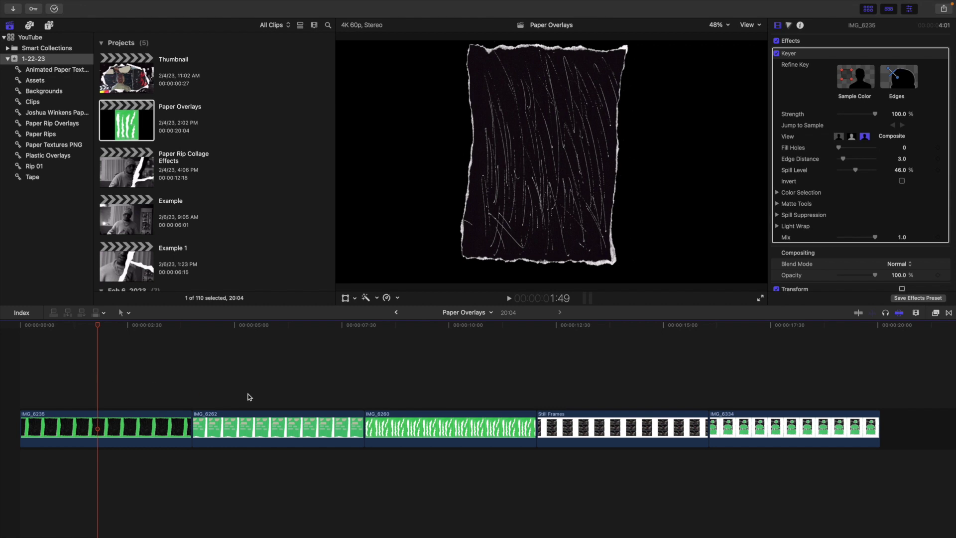
left_click(258, 390)
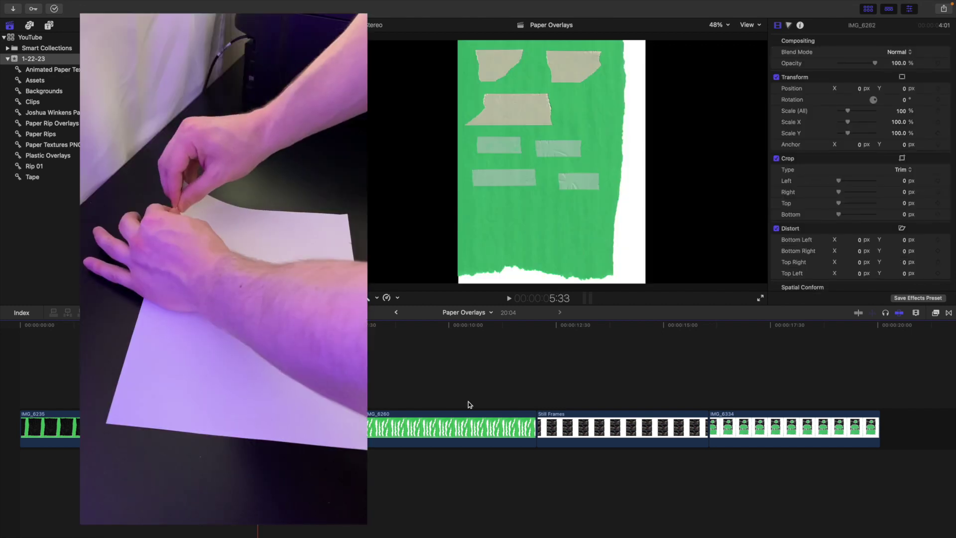
left_click(462, 401)
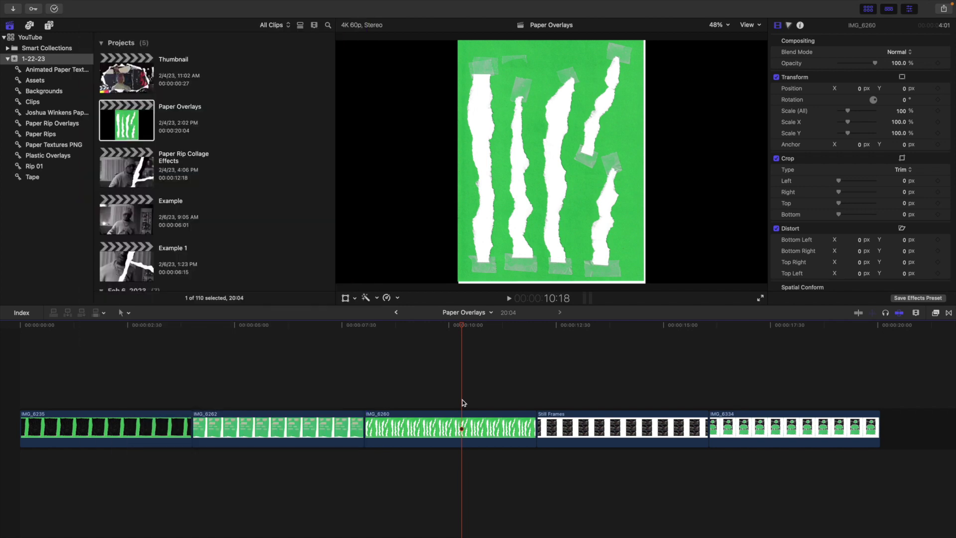
Step: Preview Animated Crumpled Paper Texture 01 and the neighbouring overlay clip from the animated paper textures collection
left_click(55, 70)
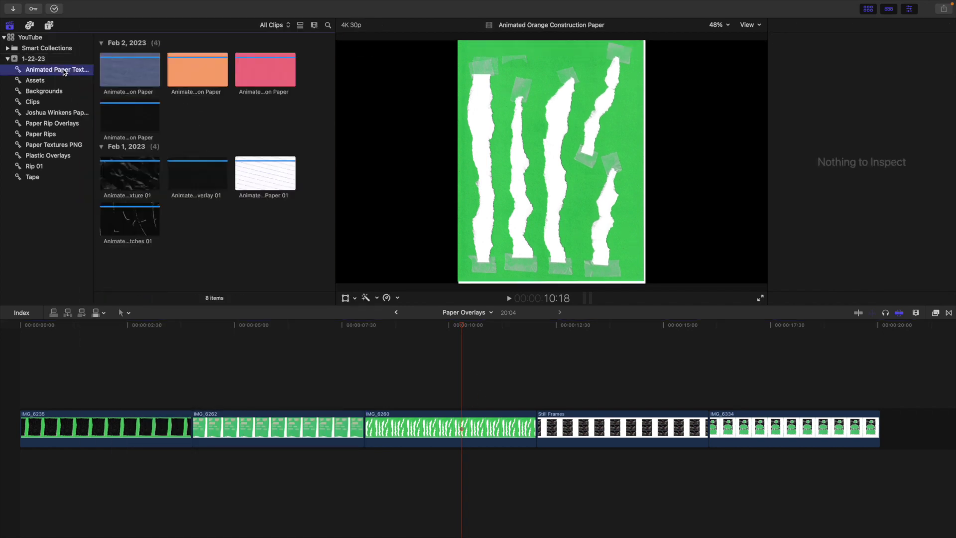
left_click(180, 74)
left_click(122, 179)
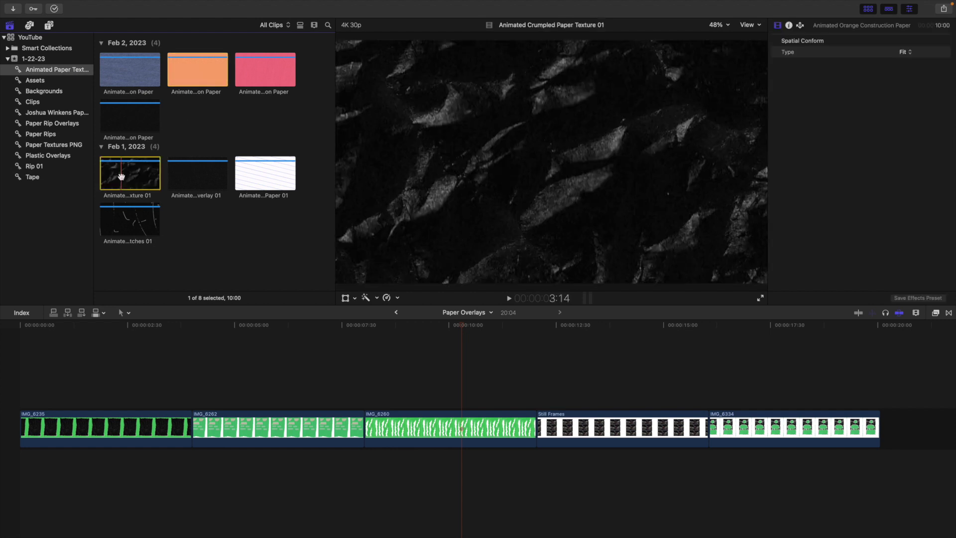
key("space")
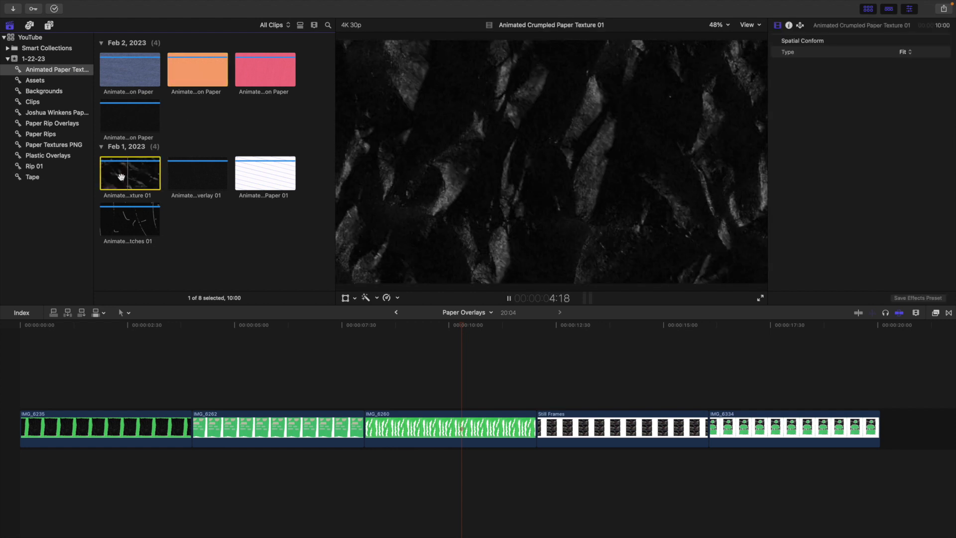
left_click(186, 172)
key("space")
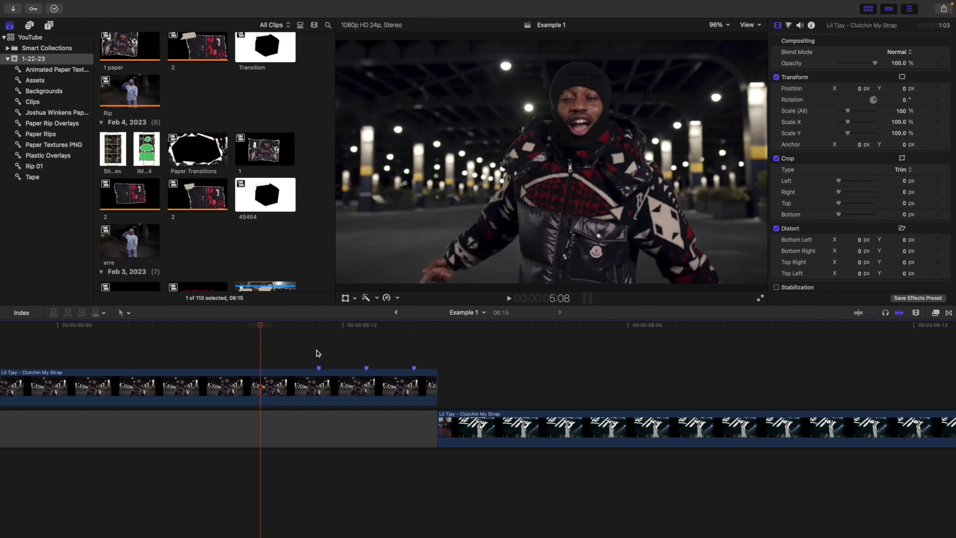
Step: Examine the three marked frames near the end of the upper Lil Tjay clip in Example 1, spaced two frames apart
left_click(318, 352)
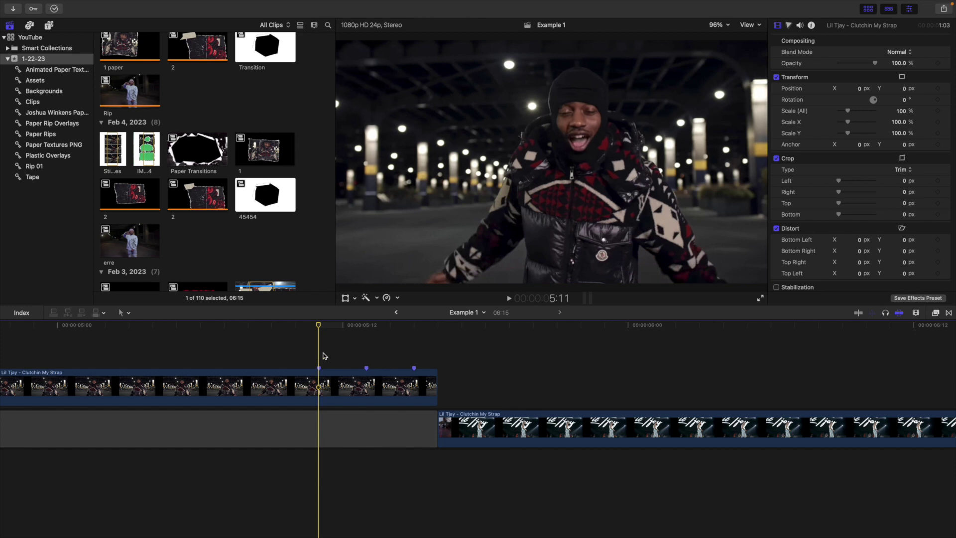
key("Right")
key("Right")
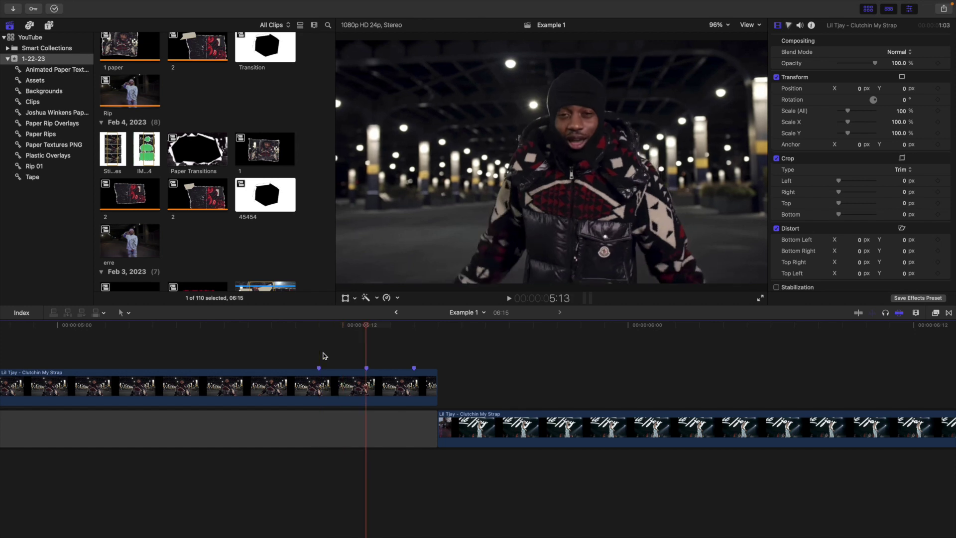
key("Right")
key("Right")
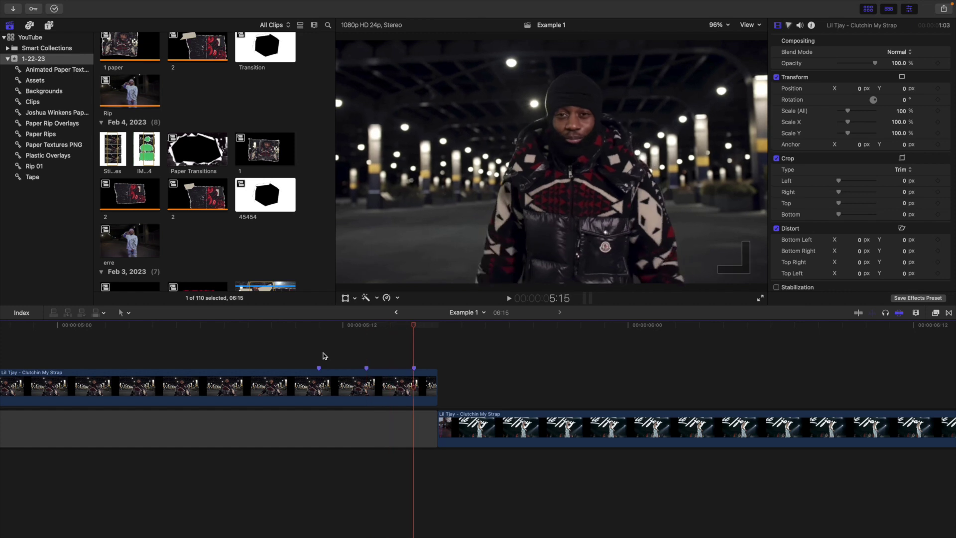
left_click(251, 353)
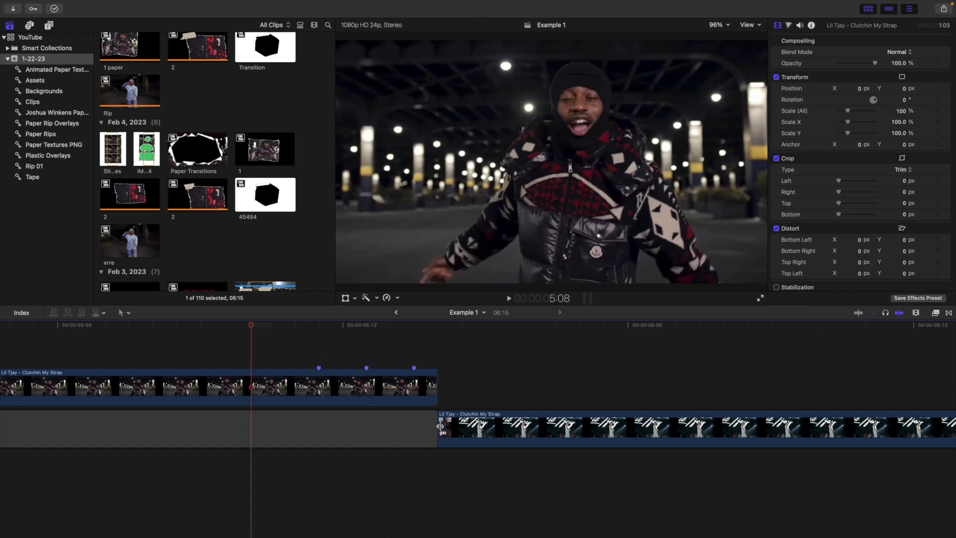
Step: Look over the export options for the first marked frame, and preview the Still Frames image in the browser
left_click(319, 353)
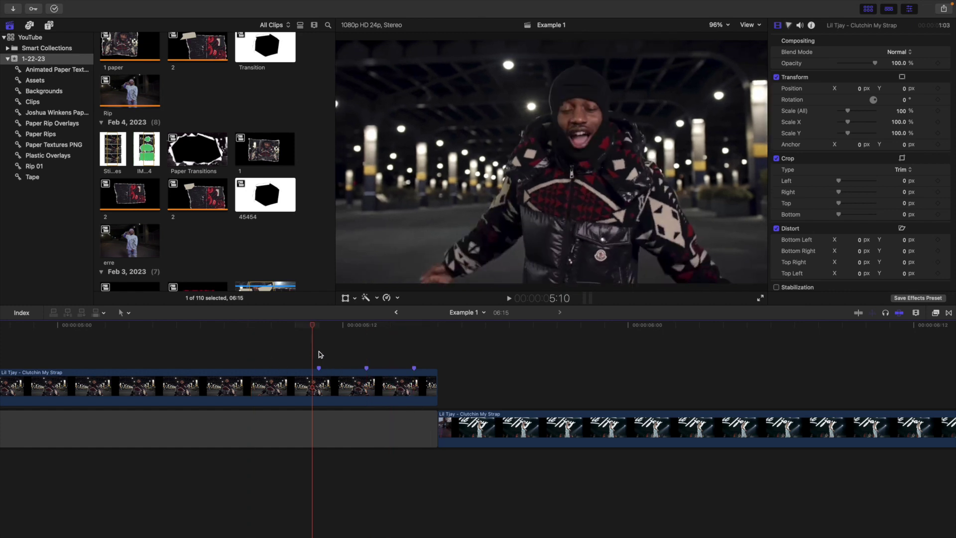
left_click(944, 8)
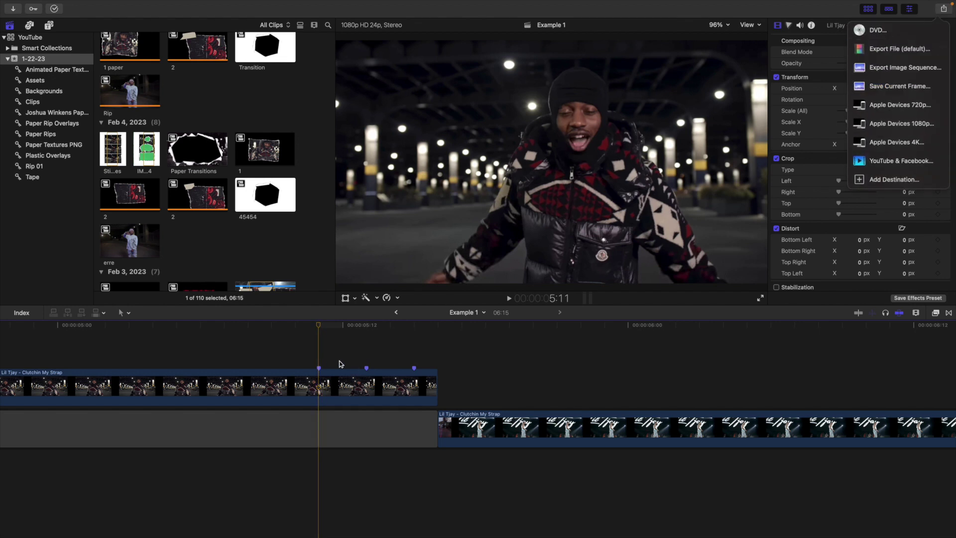
left_click(319, 358)
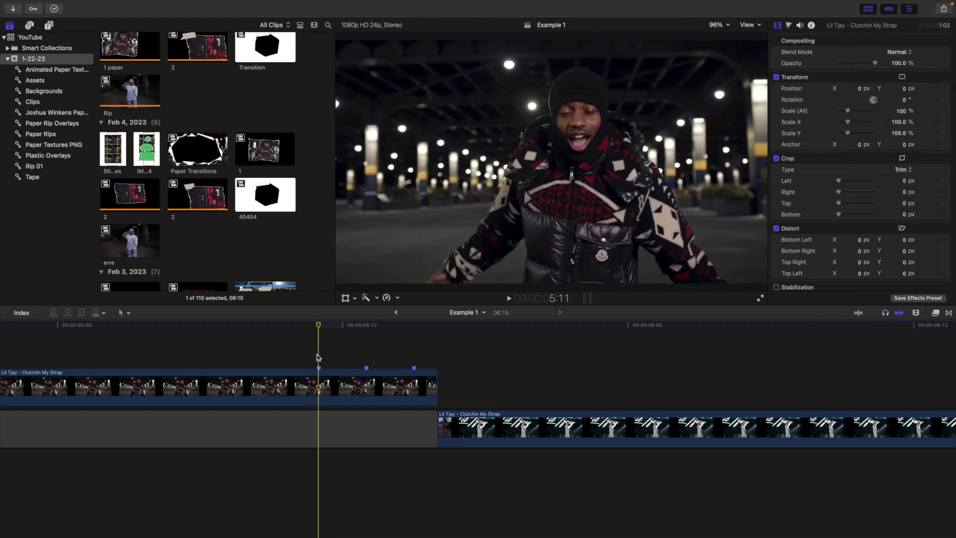
left_click(108, 149)
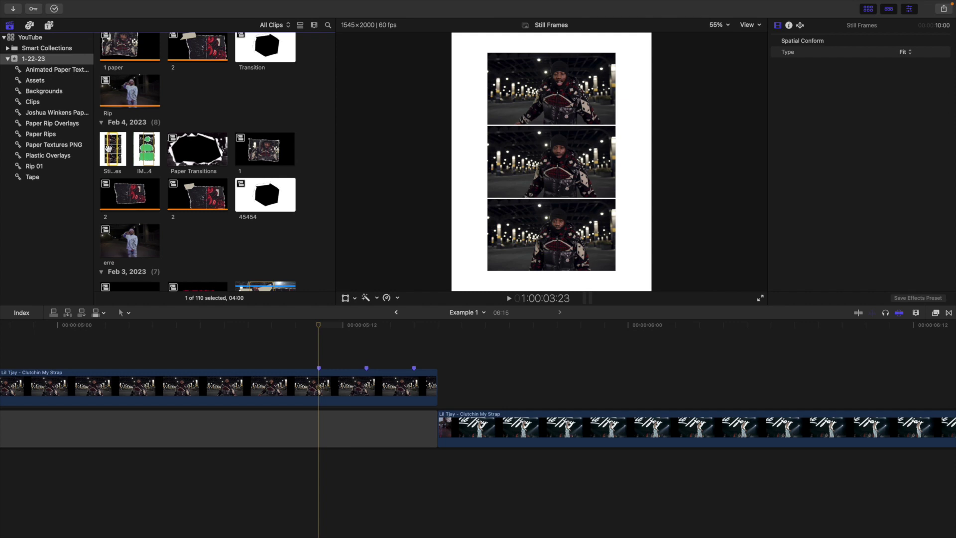
Step: Shorten the gap before the stage clip and trim the upper Lil Tjay clip's end, both to the first marked frame
left_click(319, 354)
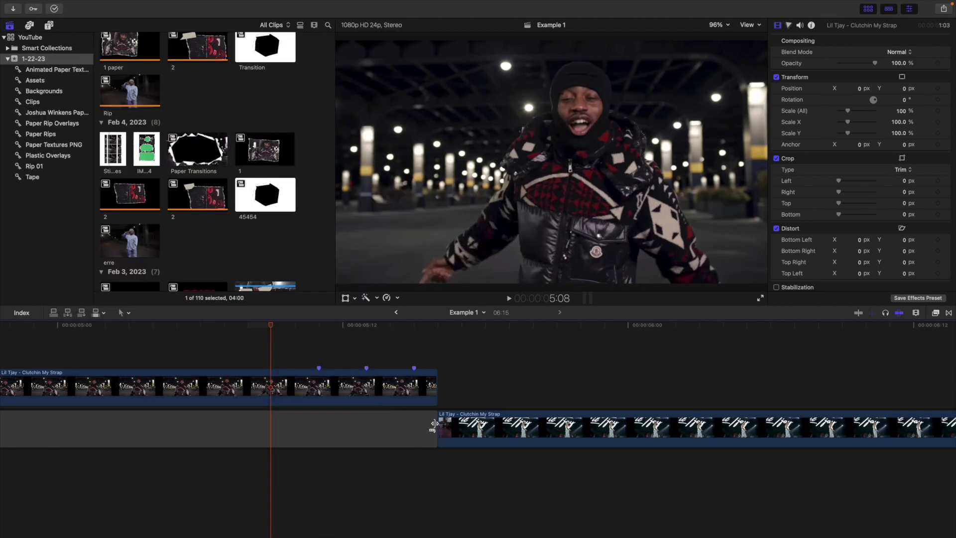
left_click_drag(433, 425, 315, 419)
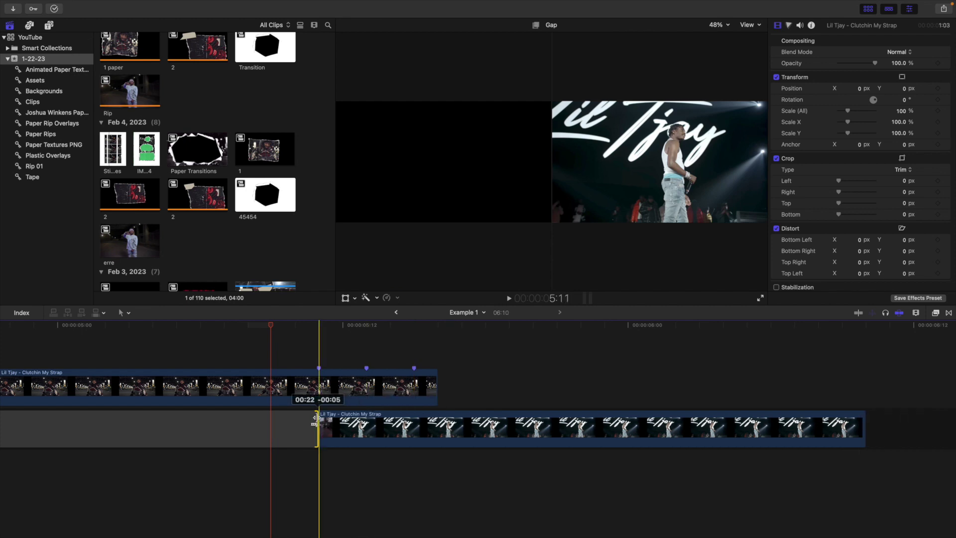
left_click(323, 385)
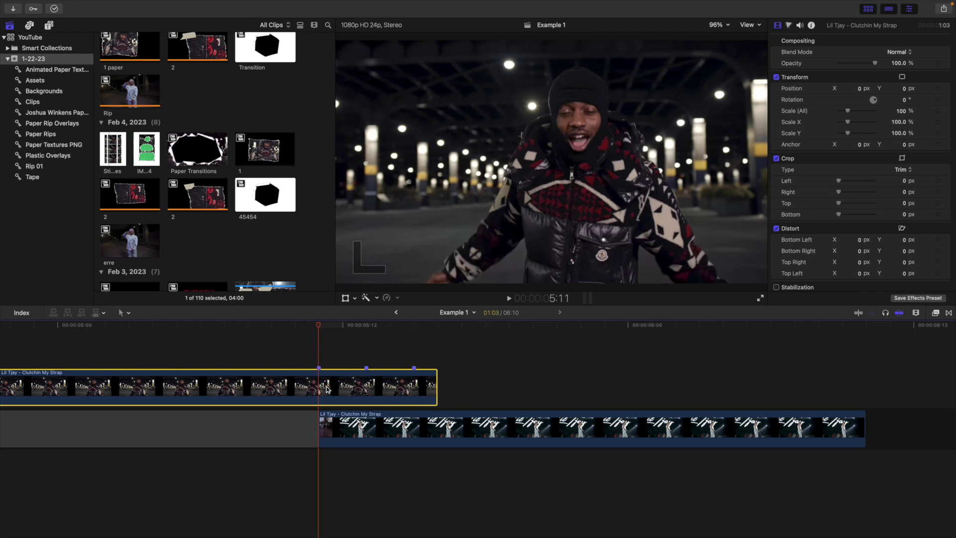
key("alt+bracketright")
Step: Place the ripped print scan IMG_6334 right after the upper Lil Tjay clip and shorten it to three frames
left_click(112, 148)
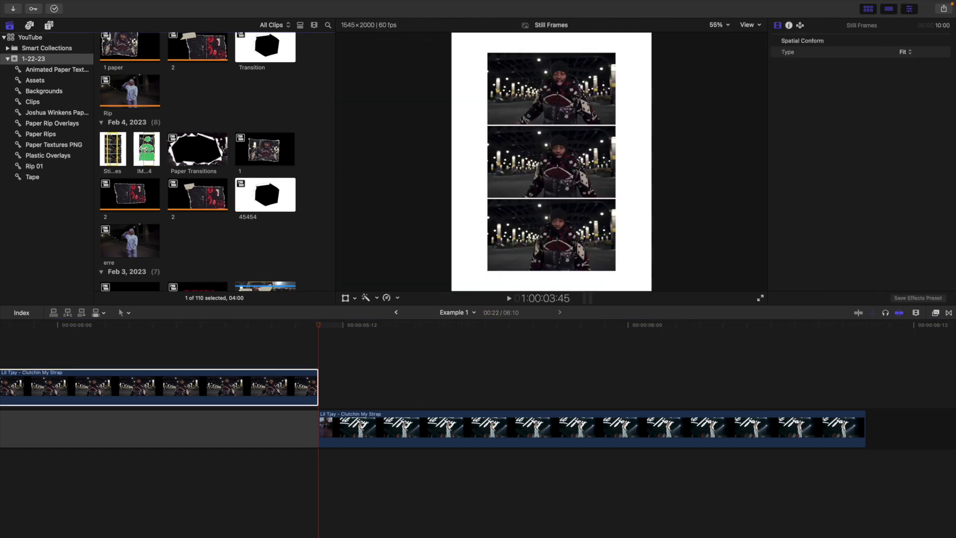
left_click(144, 148)
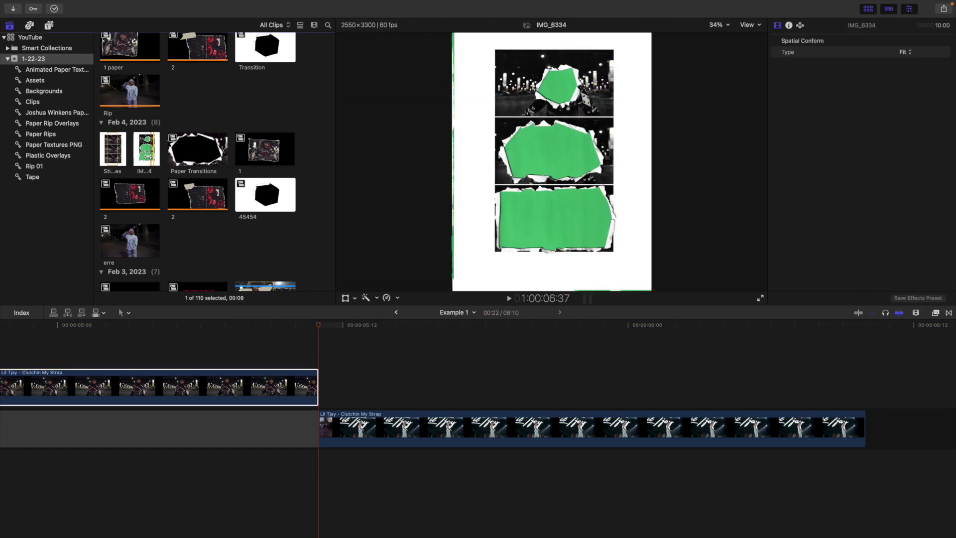
left_click_drag(148, 155, 330, 364)
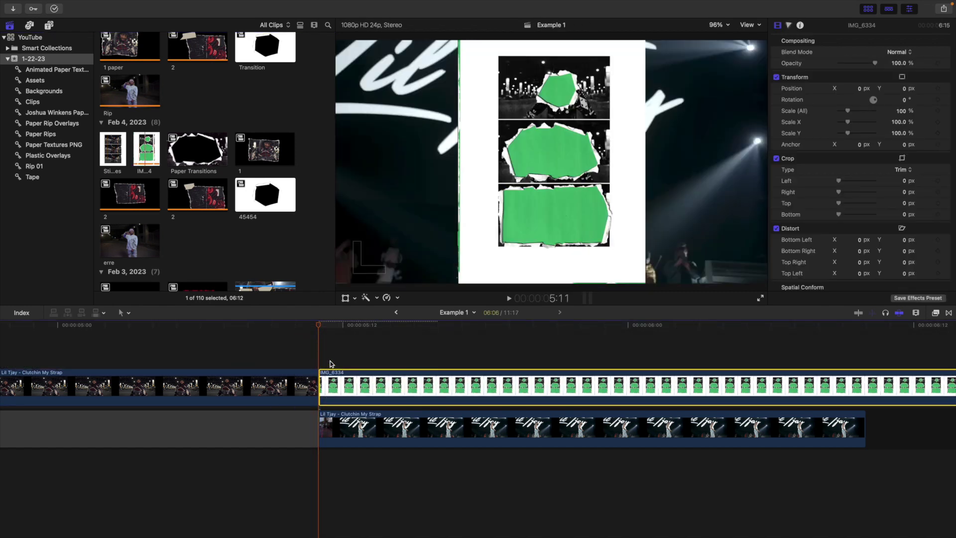
key("ctrl+d")
type("2")
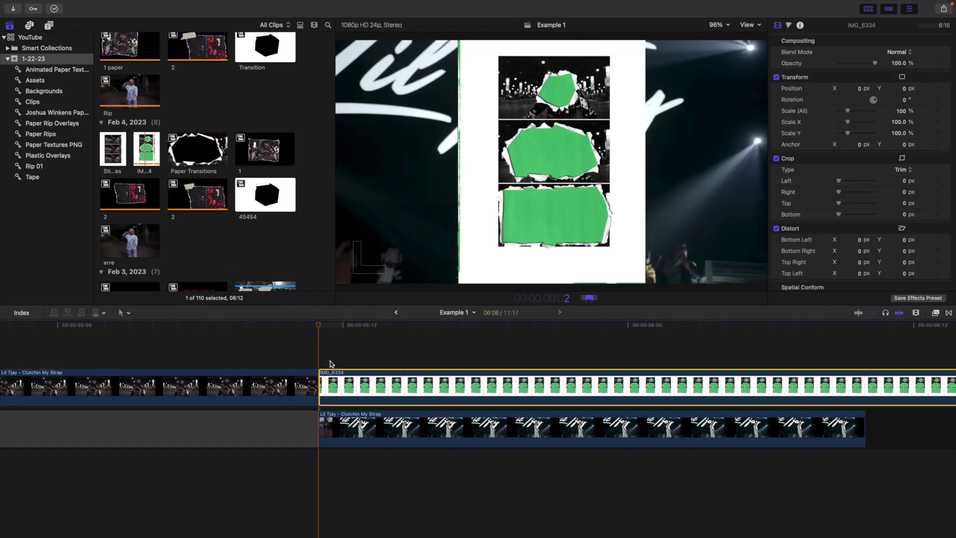
key("Return")
left_click(338, 363)
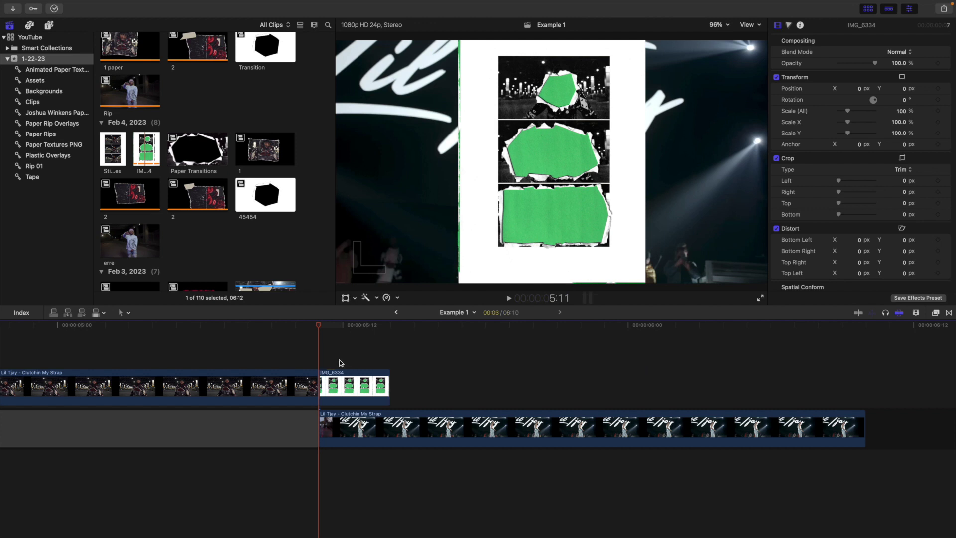
Step: Frame the uppermost rip of IMG_6334 full screen with scale 394%, position X -42.7 px and Y -1298.5 px
left_click(350, 373)
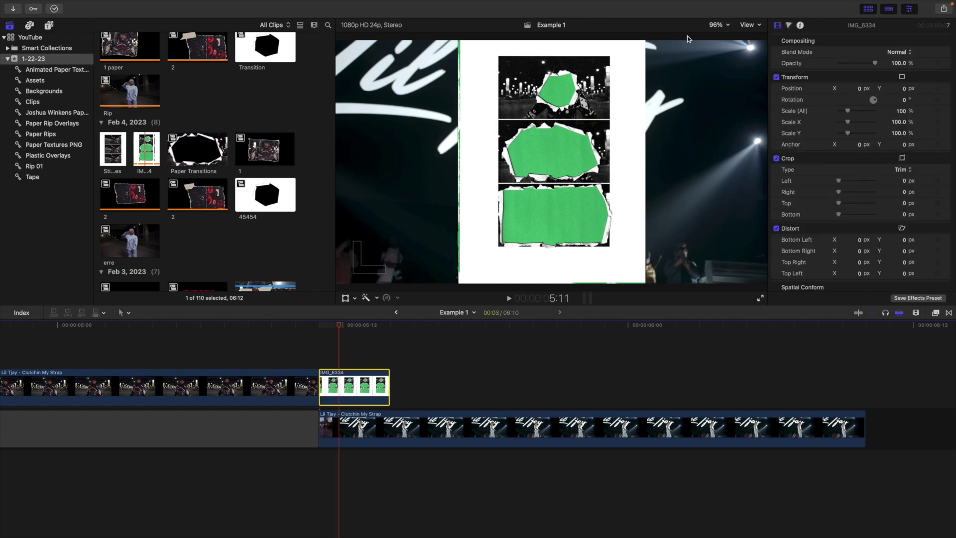
left_click(718, 26)
left_click(729, 60)
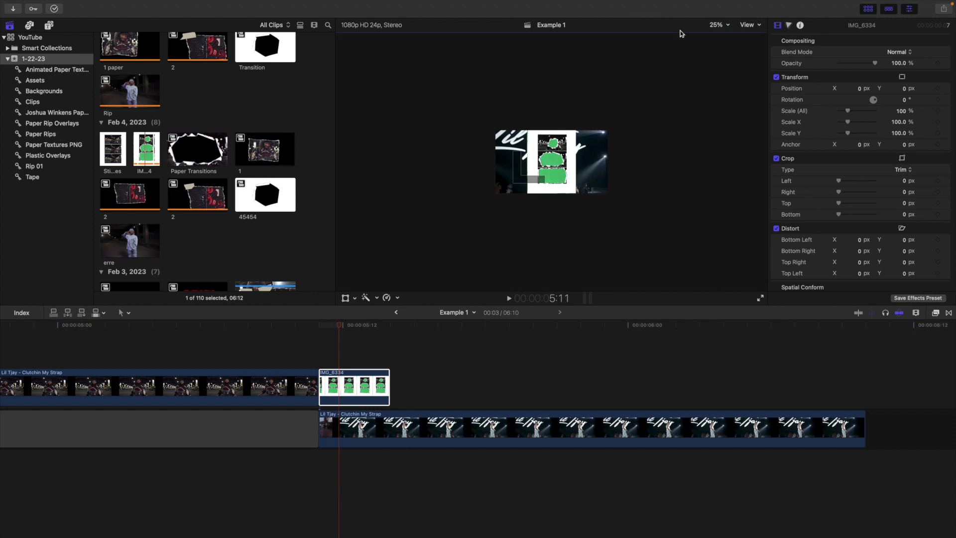
key("super+equal")
left_click(356, 372)
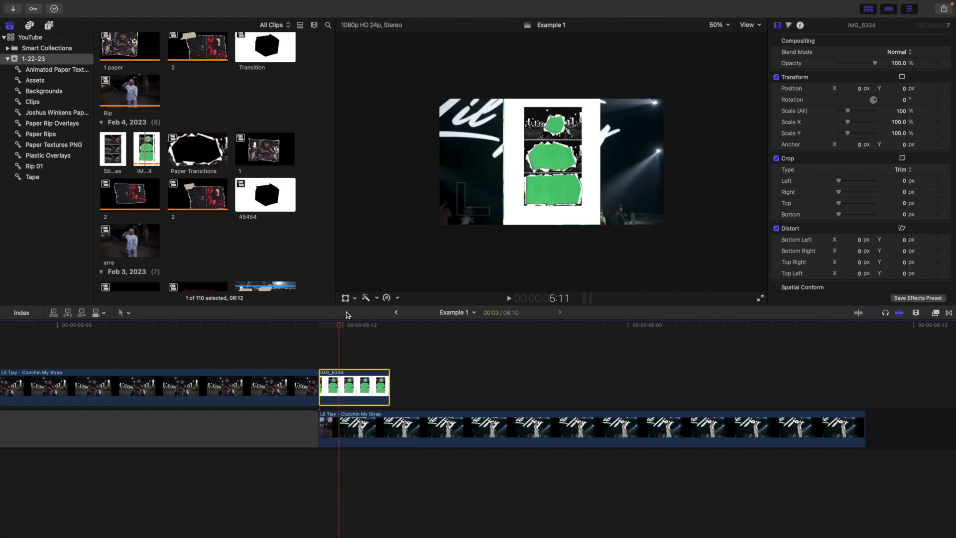
left_click(345, 298)
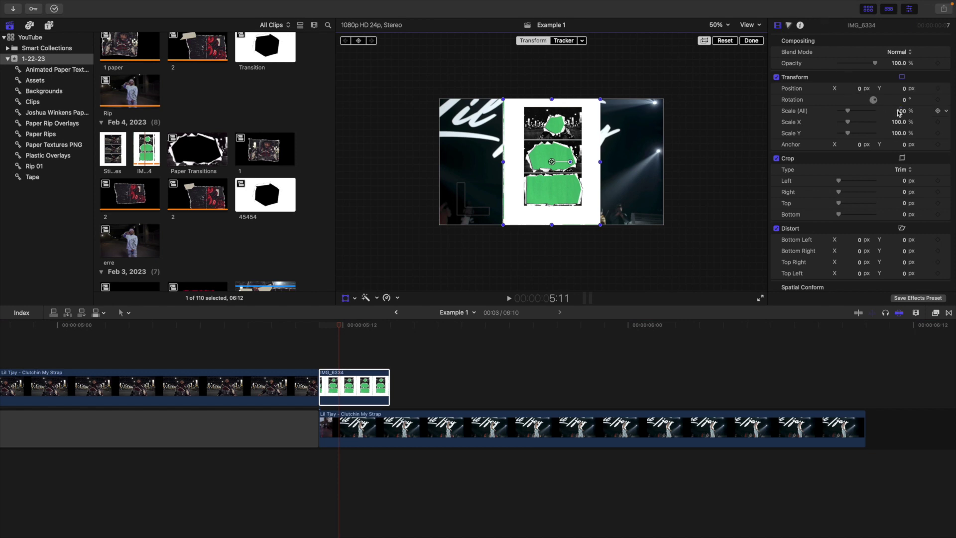
left_click_drag(900, 113, 859, 90)
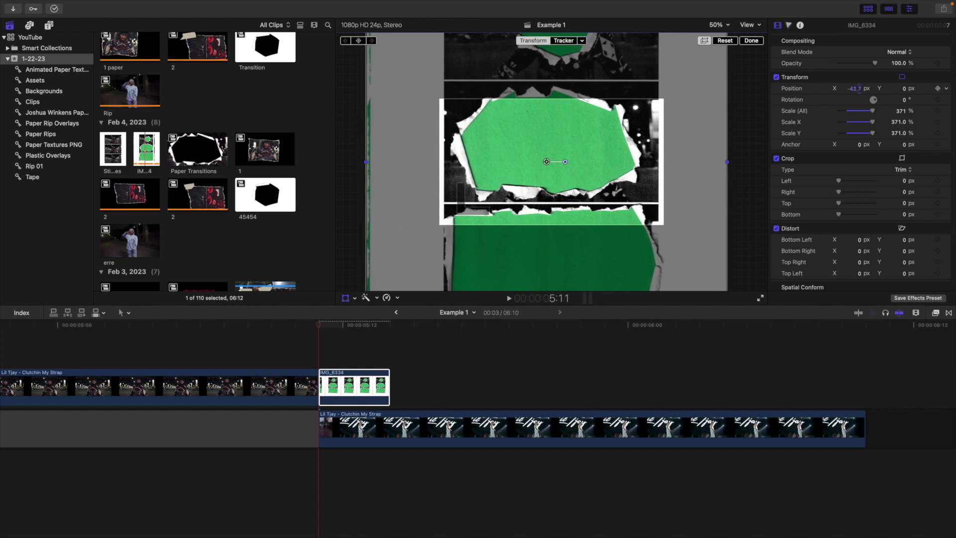
left_click_drag(901, 112, 904, 90)
left_click(751, 40)
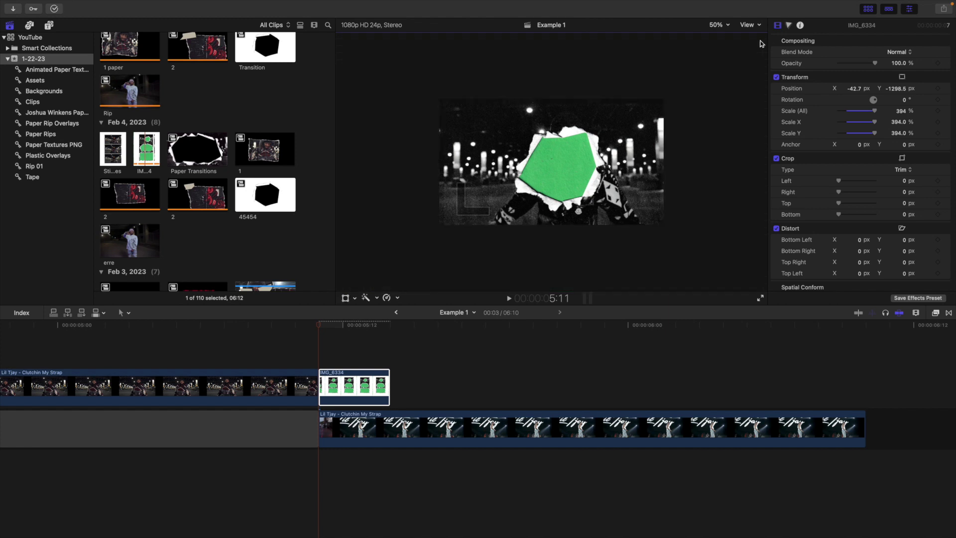
left_click(714, 29)
left_click(336, 323)
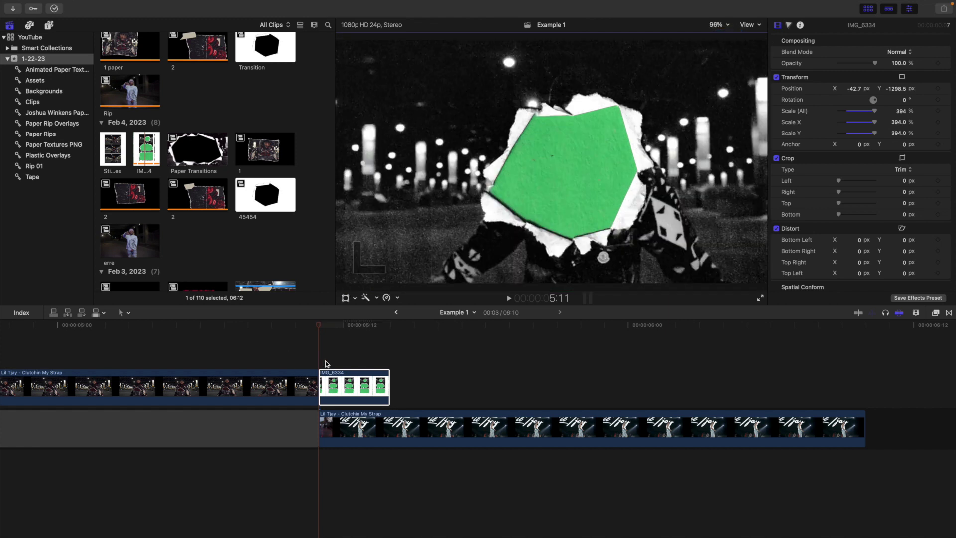
Step: Key out the green of the IMG_6334 clip with the Keyer effect and check the frames before the cut
left_click(344, 371)
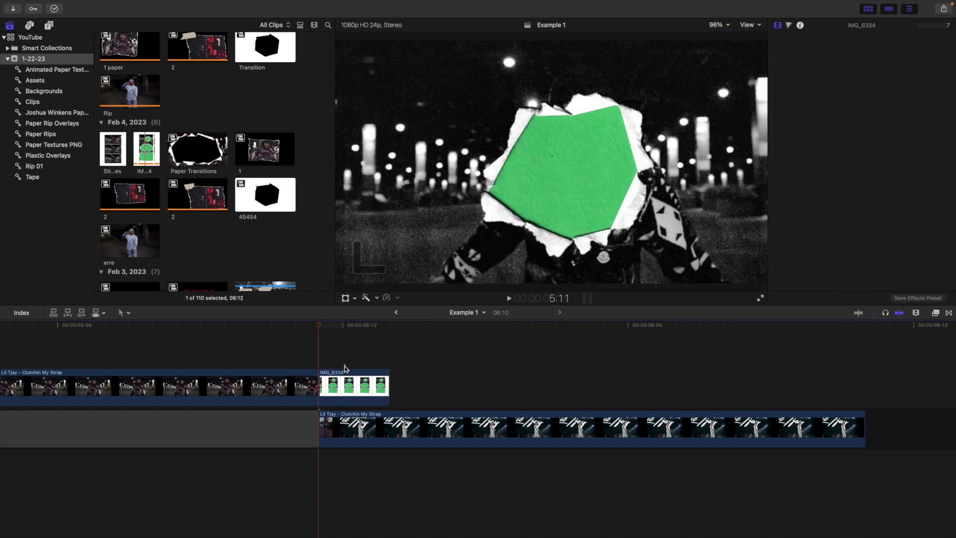
left_click(936, 313)
left_click_drag(859, 358, 348, 389)
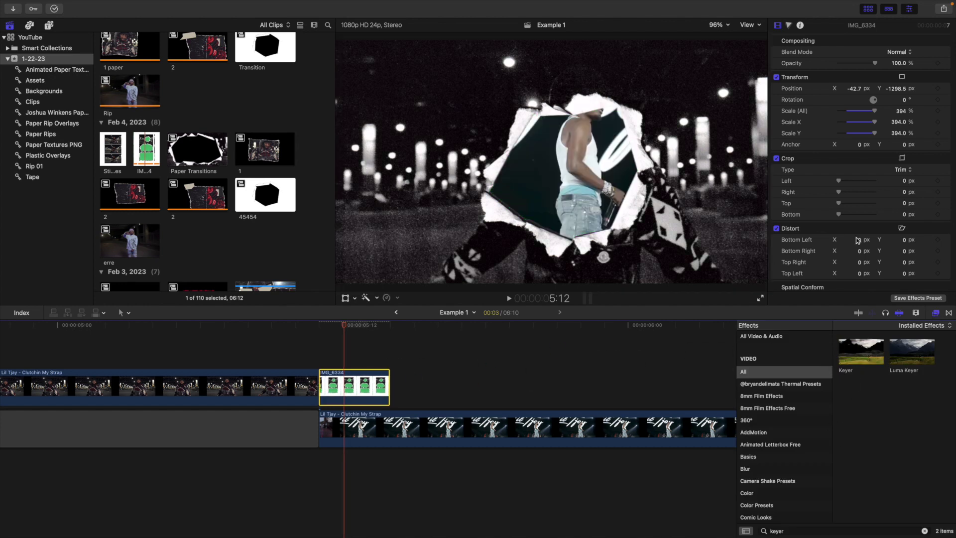
left_click(935, 313)
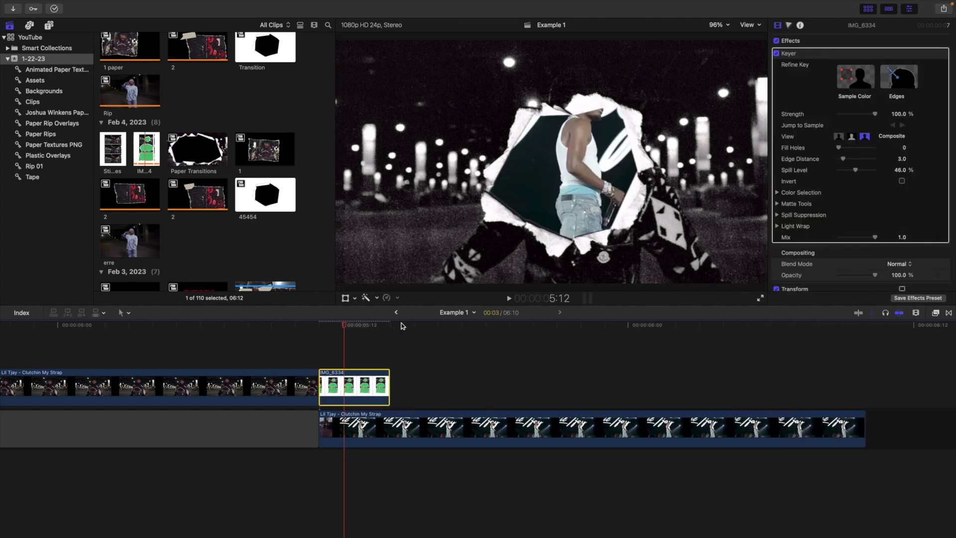
left_click(290, 349)
key("Right")
key("Right")
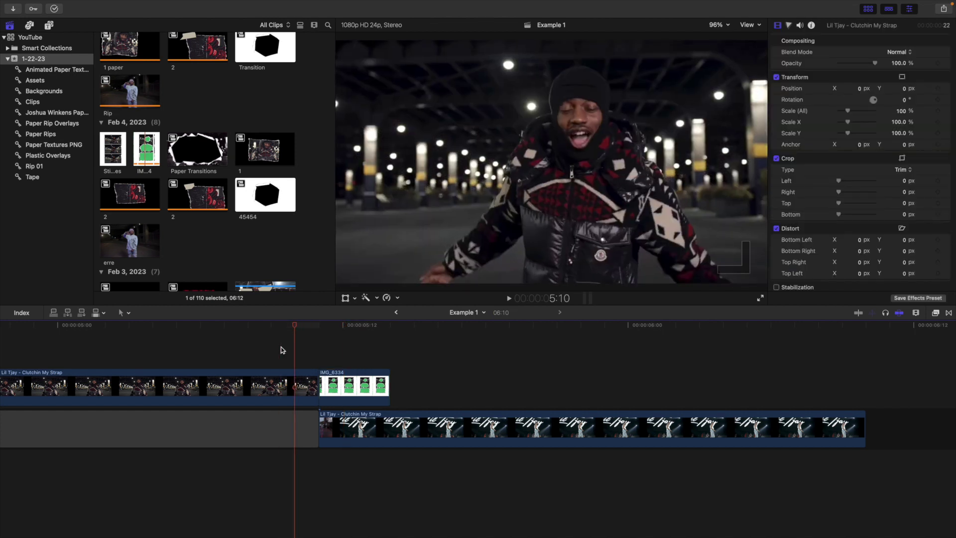
Step: Copy the keyed IMG_6334 clip and paste two copies directly after it
left_click(343, 376)
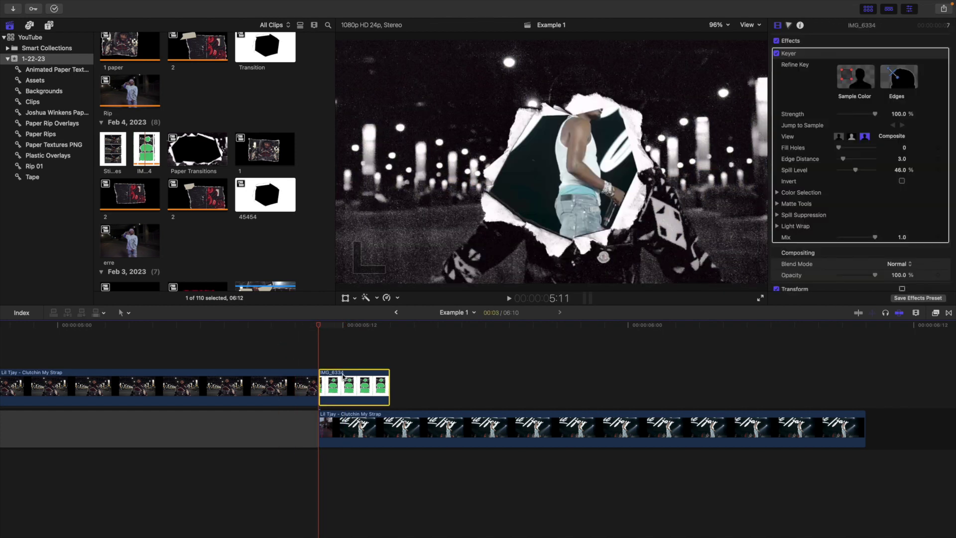
left_click(396, 359)
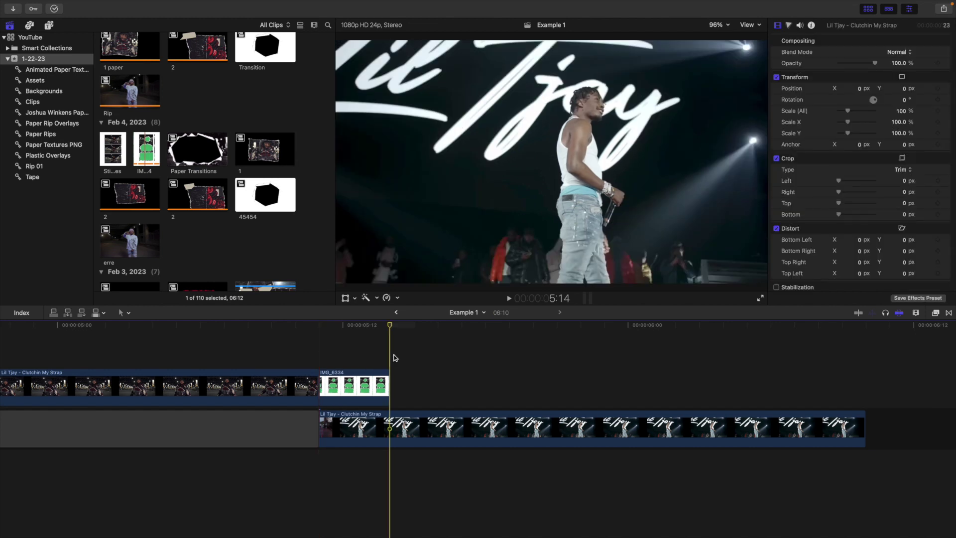
key("super+v")
key("super+v")
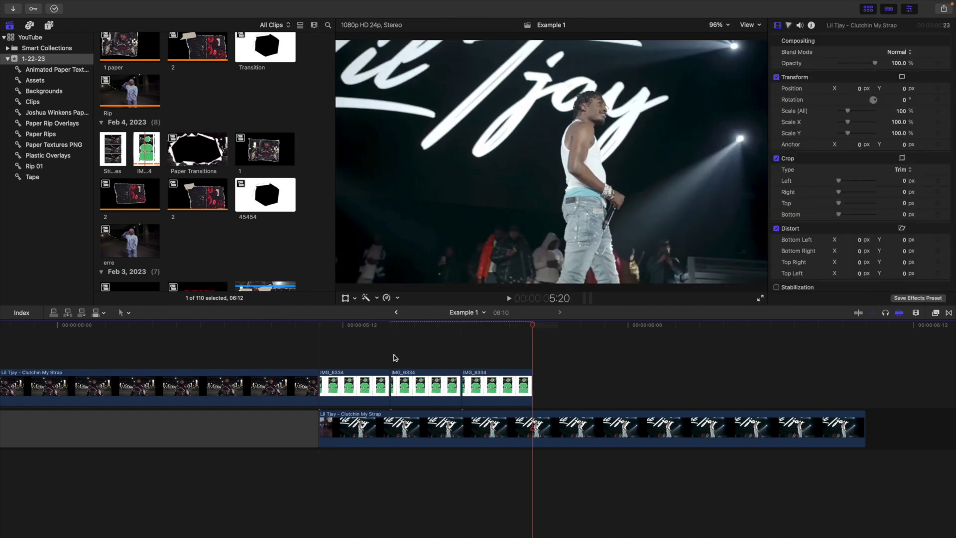
Step: Shift the second IMG_6334 clip to position Y about -182.5 px so the middle rip fills the frame
left_click(422, 353)
left_click(418, 380)
scroll(899, 241, "down", 3)
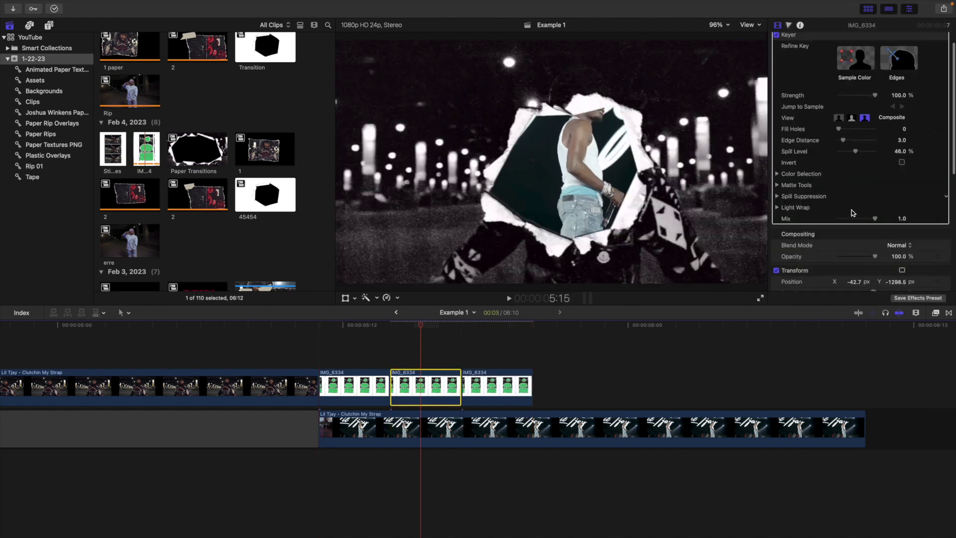
left_click_drag(899, 241, 895, 252)
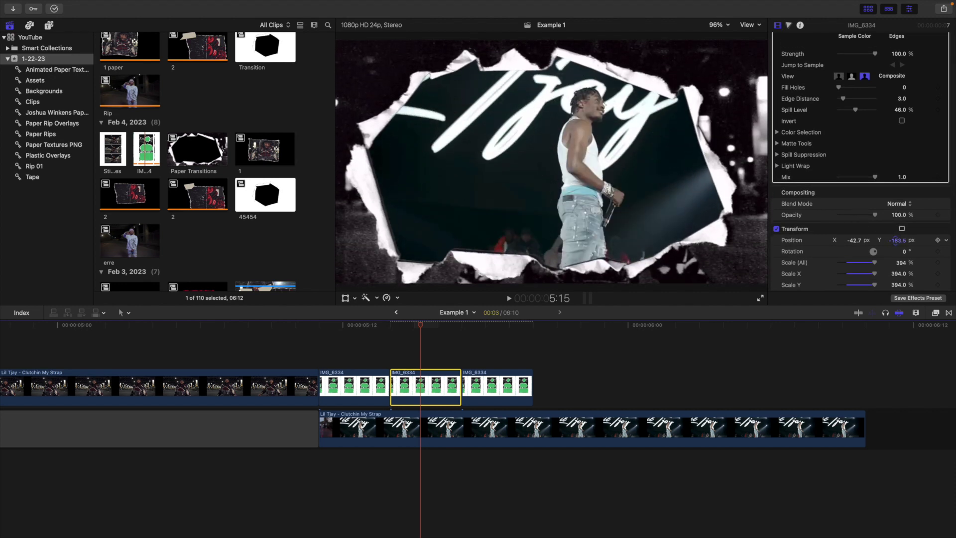
Step: Shift the third IMG_6334 clip to position Y 937.5 px to frame the lowest rip, and extend its end by two frames
left_click(495, 365)
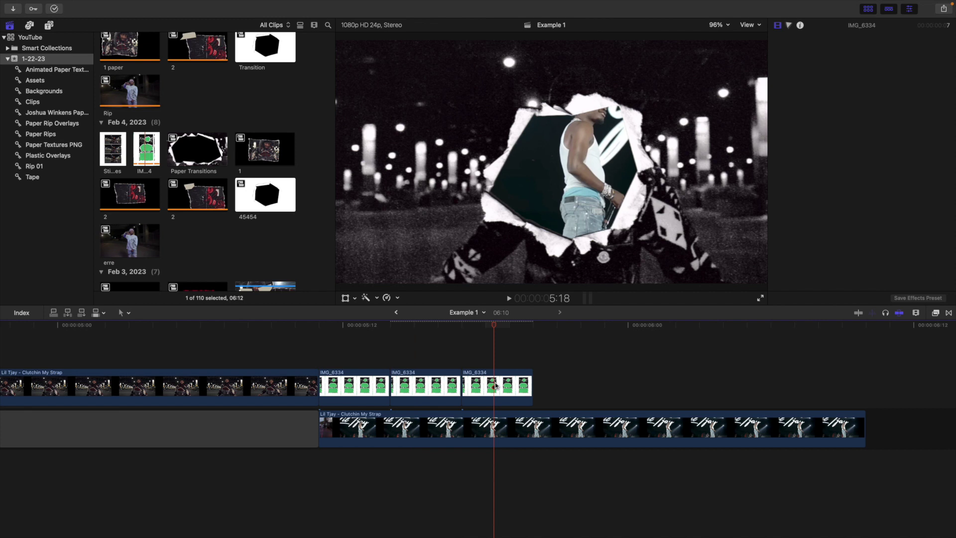
left_click(496, 385)
scroll(847, 235, "down", 4)
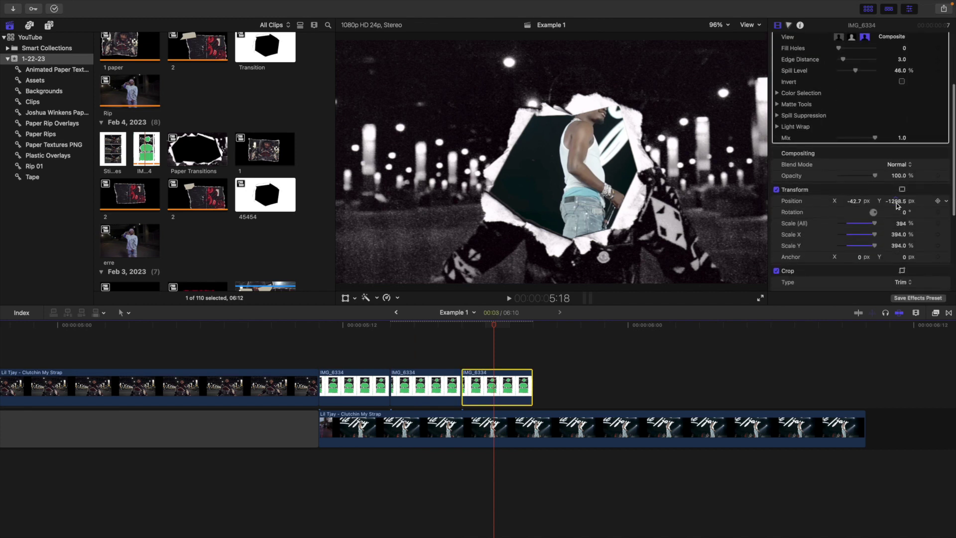
left_click_drag(898, 201, 896, 30)
left_click_drag(533, 388, 593, 387)
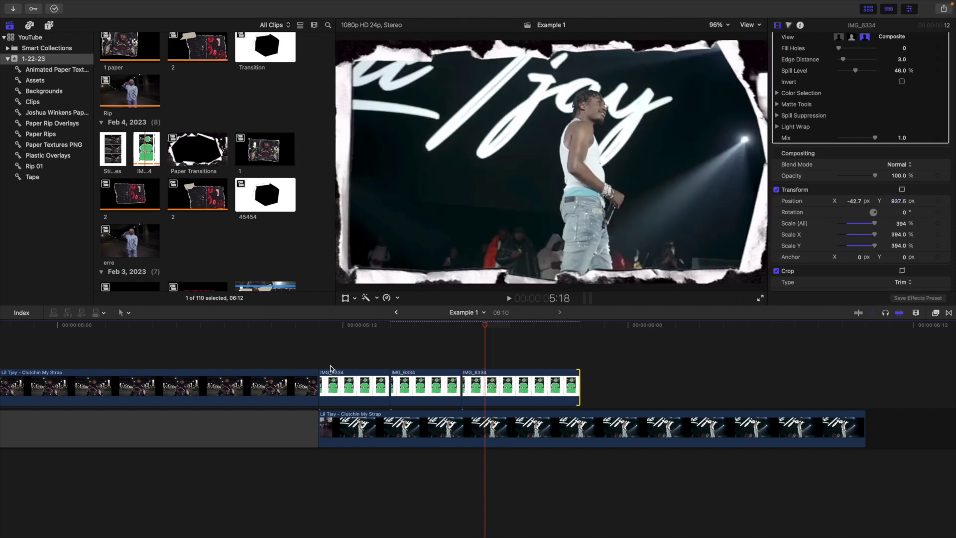
Step: Play back the printed still-frame rip transition and scrub through the full Example 1 timeline to review the effects
left_click(351, 367)
left_click_drag(351, 327, 233, 358)
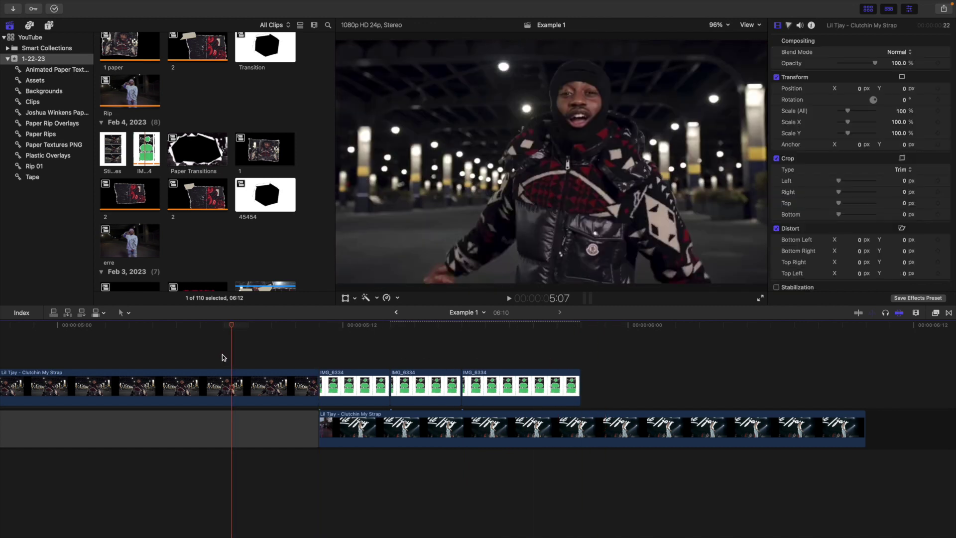
left_click_drag(189, 355, 185, 355)
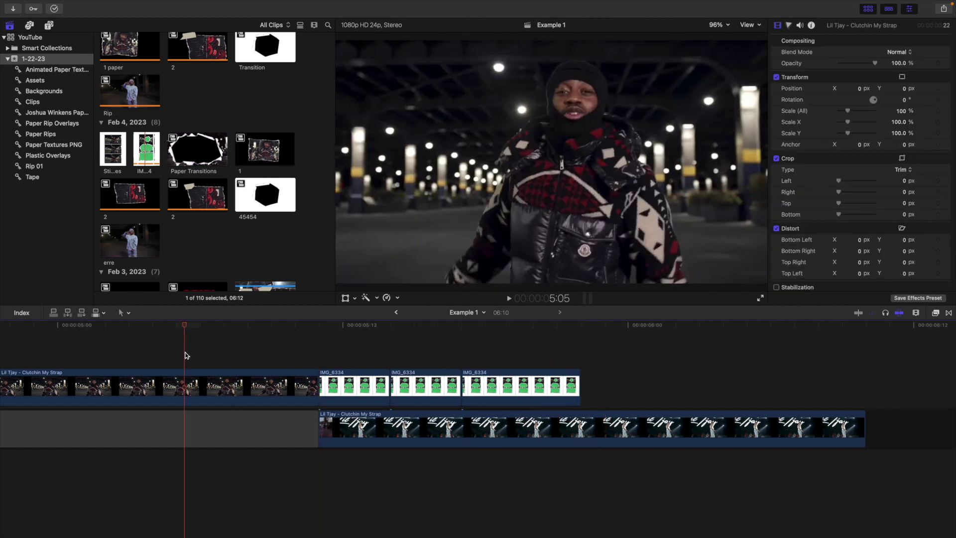
key("space")
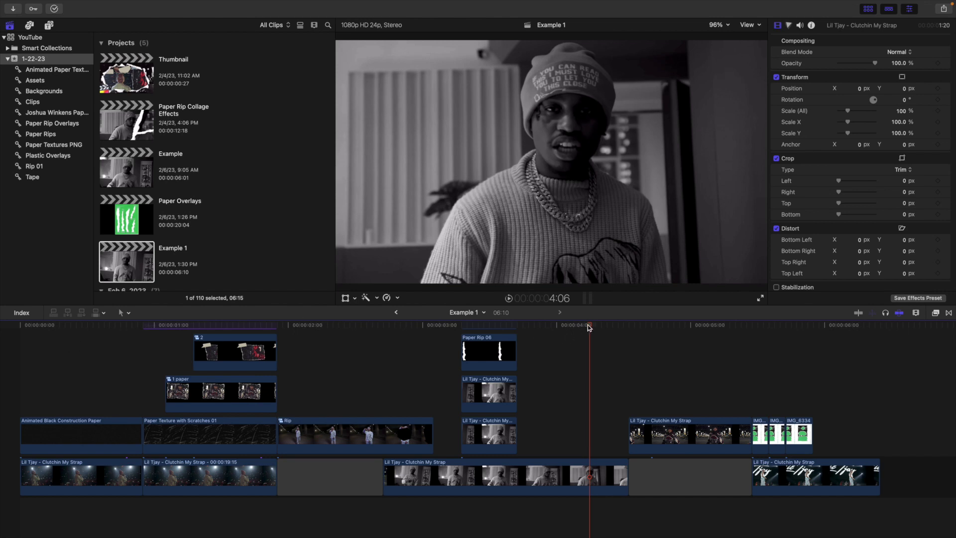
left_click_drag(588, 327, 321, 332)
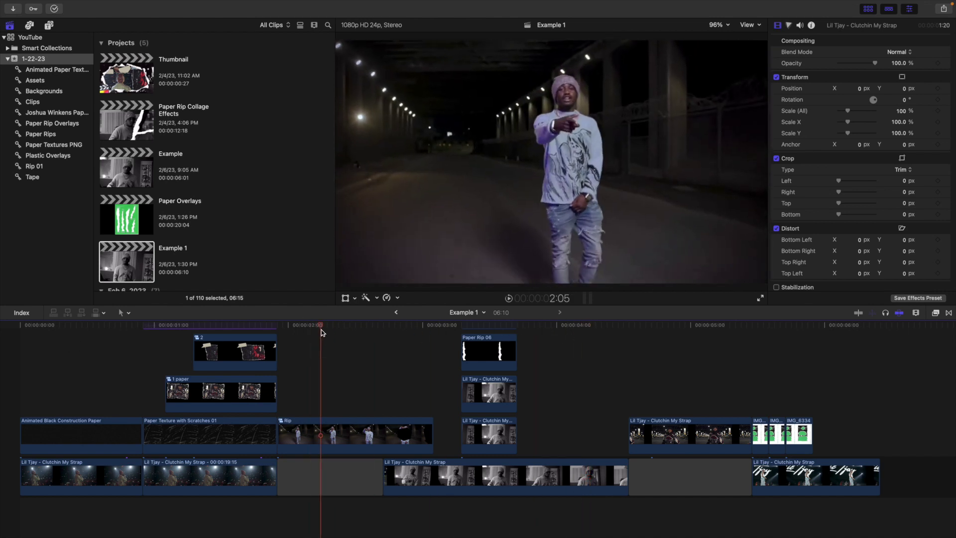